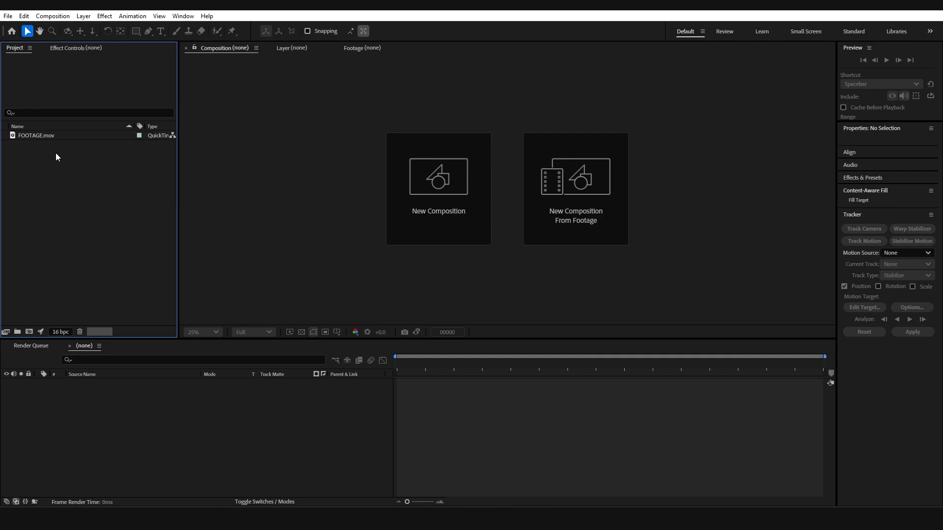
Create a new composition from the FOOTAGE.mov clip and enlarge it in the viewer
click(41, 136)
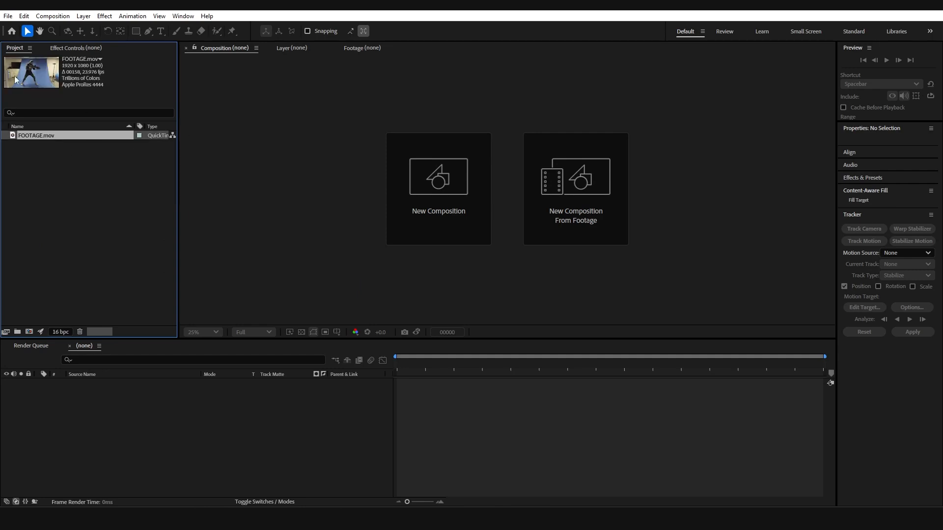
drag(32, 137, 29, 331)
key(period)
key(period)
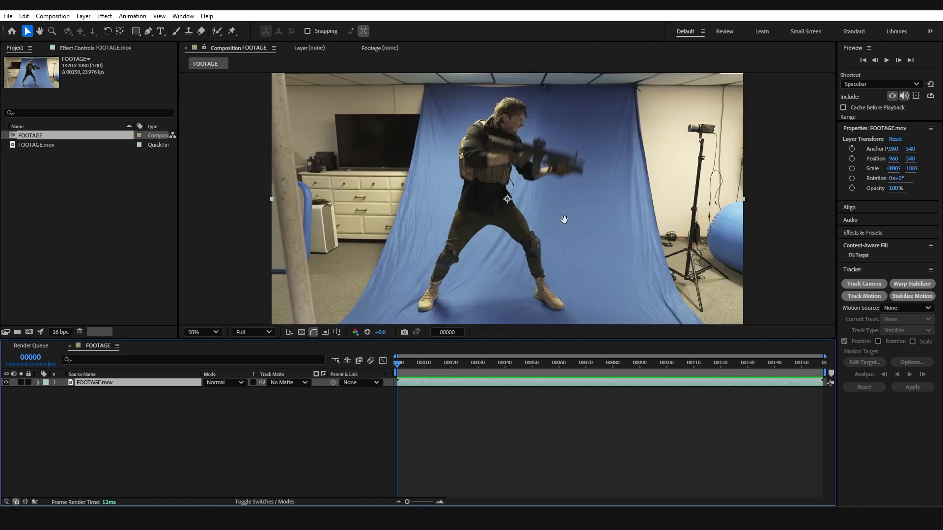
Play and scrub through the clip, examining the actor and the blue backdrop around him up close
key(space)
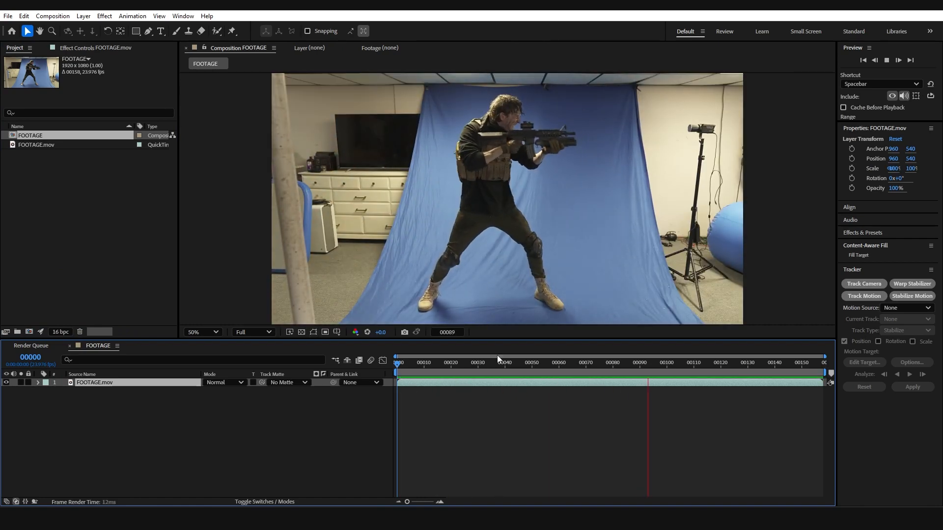
drag(514, 365, 538, 365)
key(period)
drag(531, 105, 516, 235)
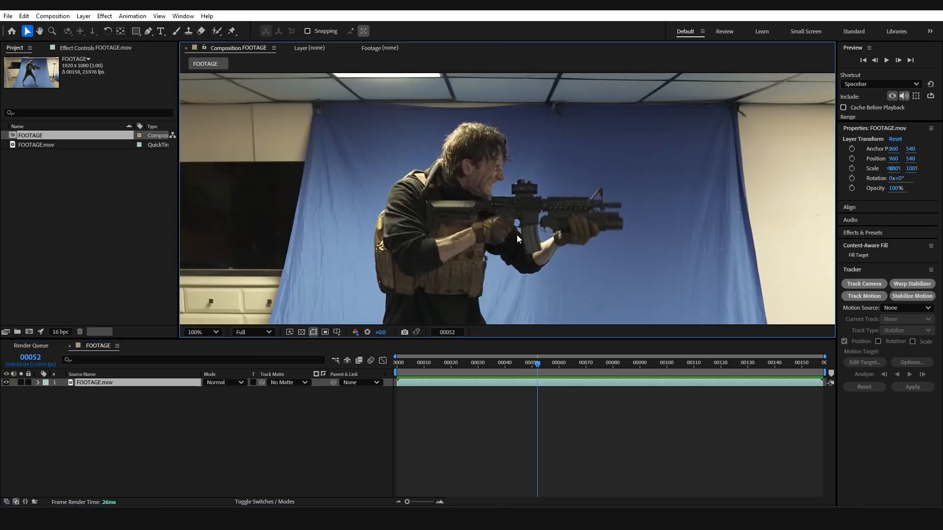
scroll(488, 173, up, 1)
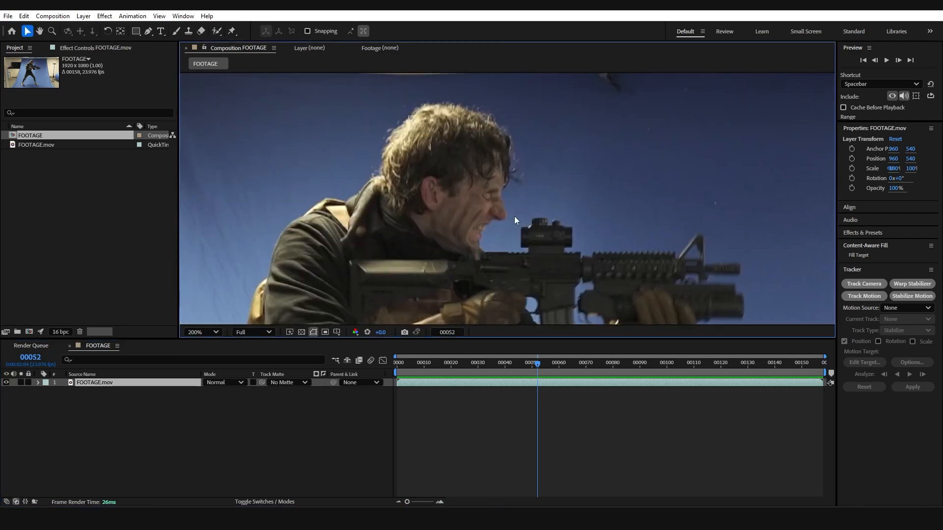
scroll(515, 216, down, 3)
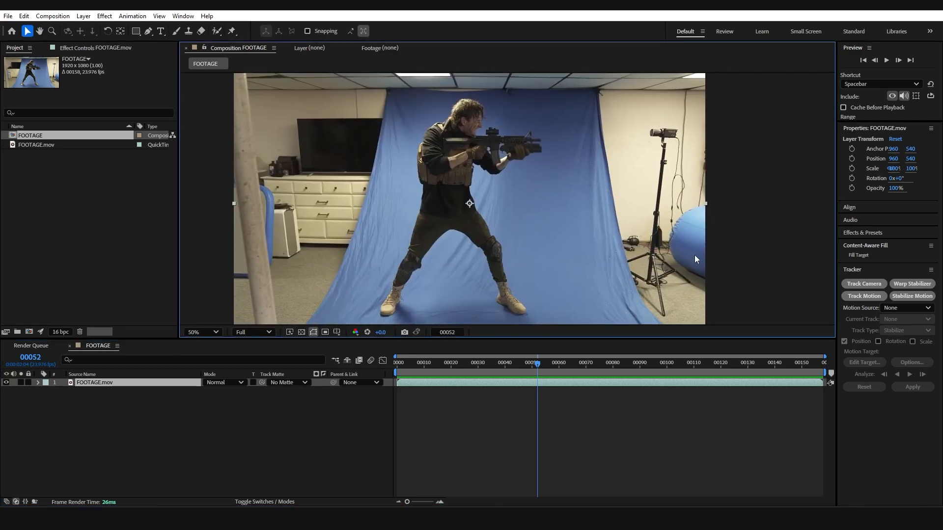
drag(541, 360, 491, 377)
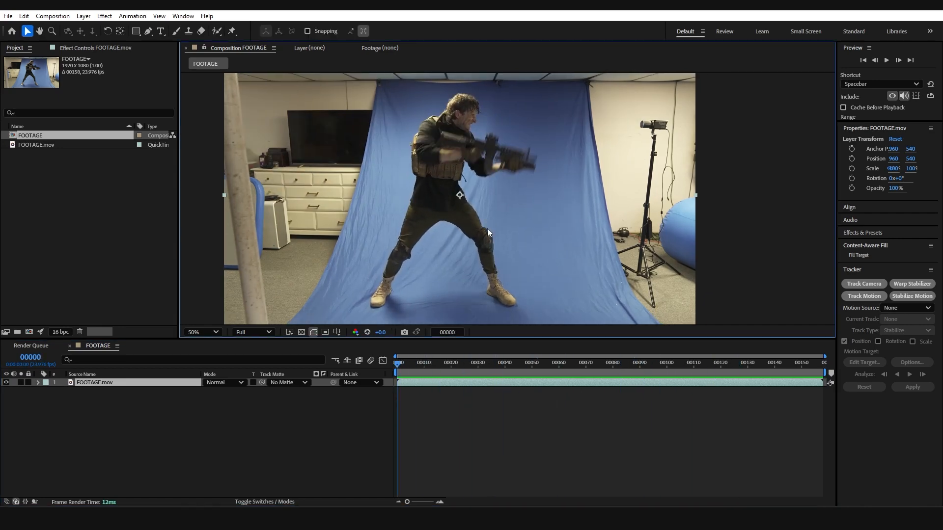
Draw a closed seven-point Pen tool mask around the actor at frame 0, keeping it just inside the blue backdrop
click(149, 31)
key(comma)
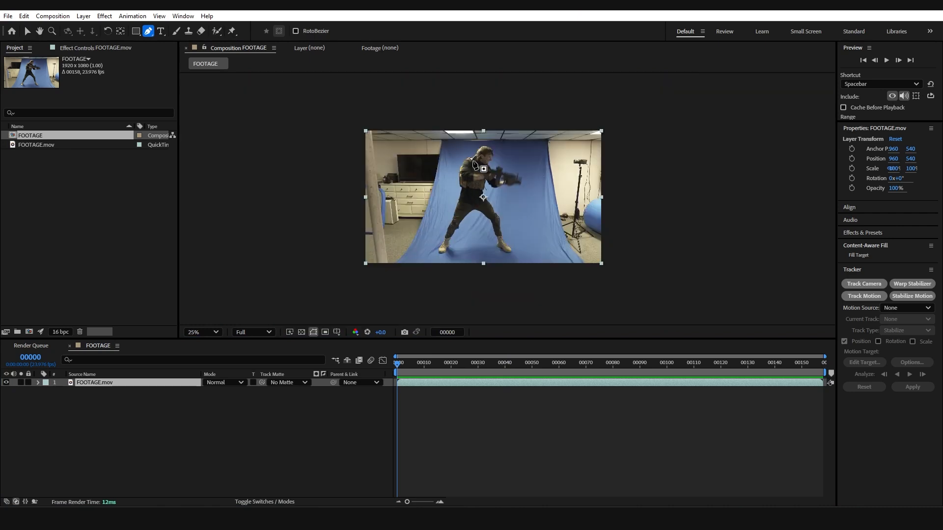
click(449, 143)
click(424, 230)
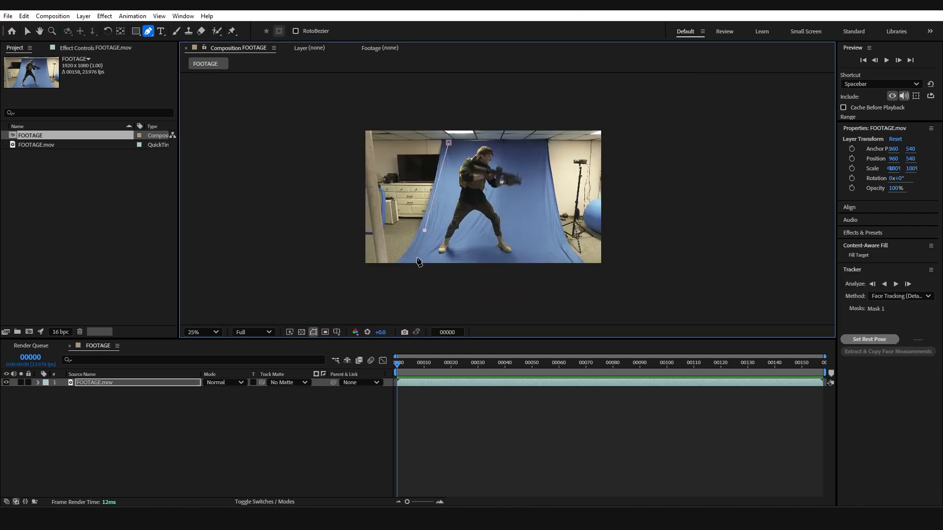
click(417, 257)
click(465, 263)
click(518, 263)
click(559, 246)
click(541, 145)
click(448, 142)
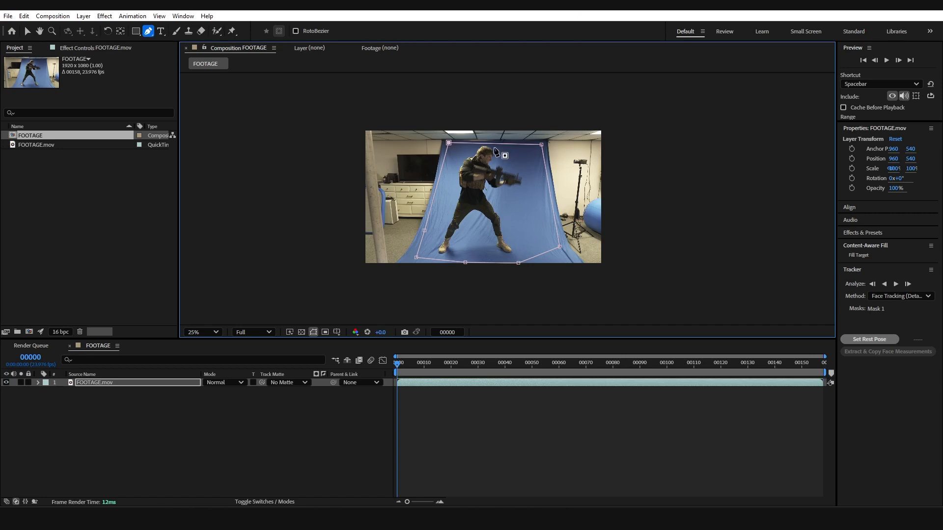
Check the mask over other frames and nudge its upper-right corner point slightly upward
key(period)
key(v)
drag(403, 368, 425, 372)
scroll(461, 104, up, 1)
middle_drag(461, 105, 476, 236)
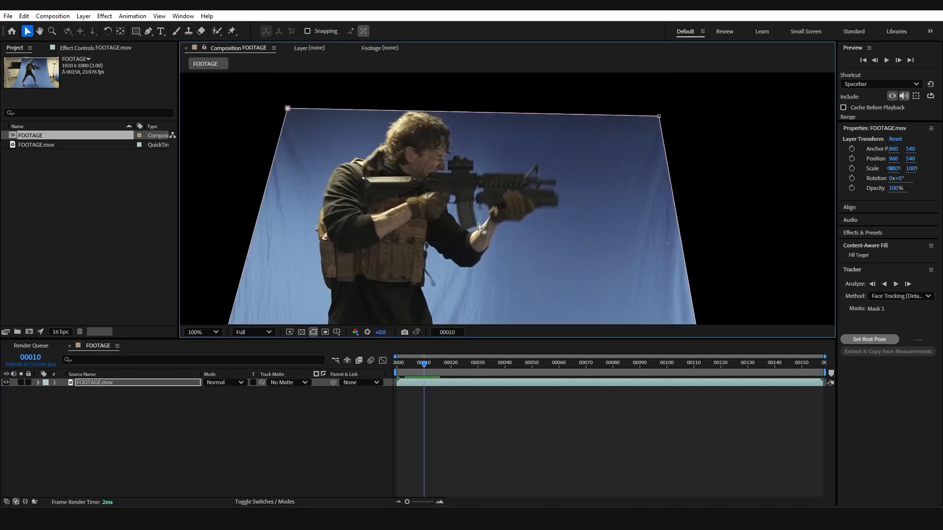
click(646, 120)
click(658, 117)
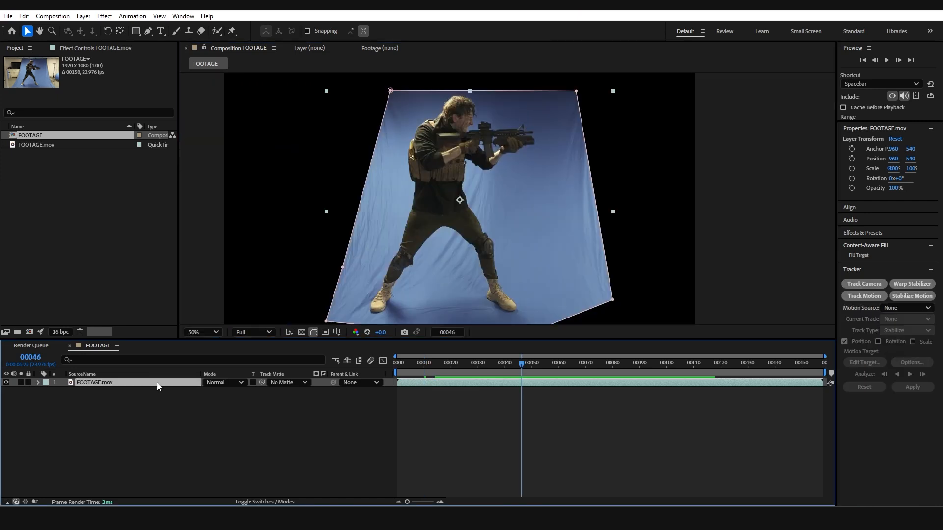
Apply Keylight (1.2) to the FOOTAGE.mov layer and sample the blue backdrop beyond the rifle as the Screen Colour
key(ctrl+space)
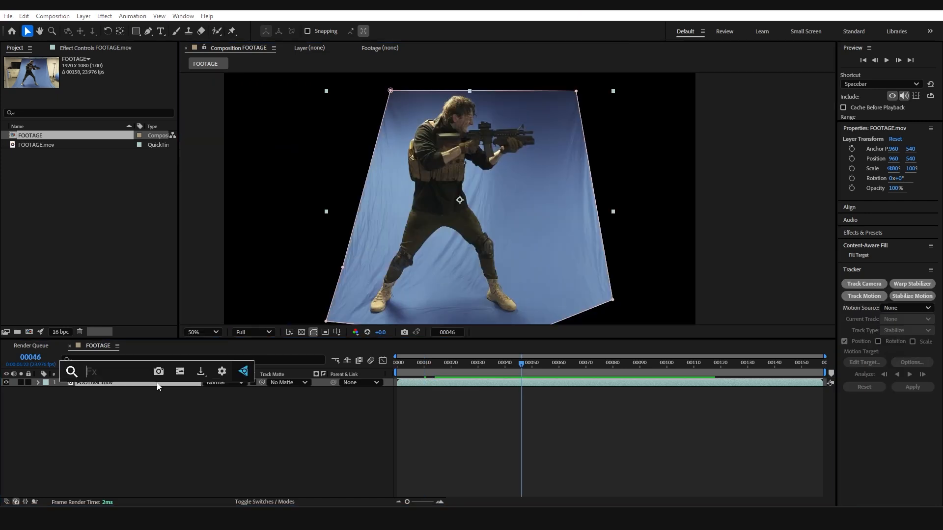
text(keyli)
key(Return)
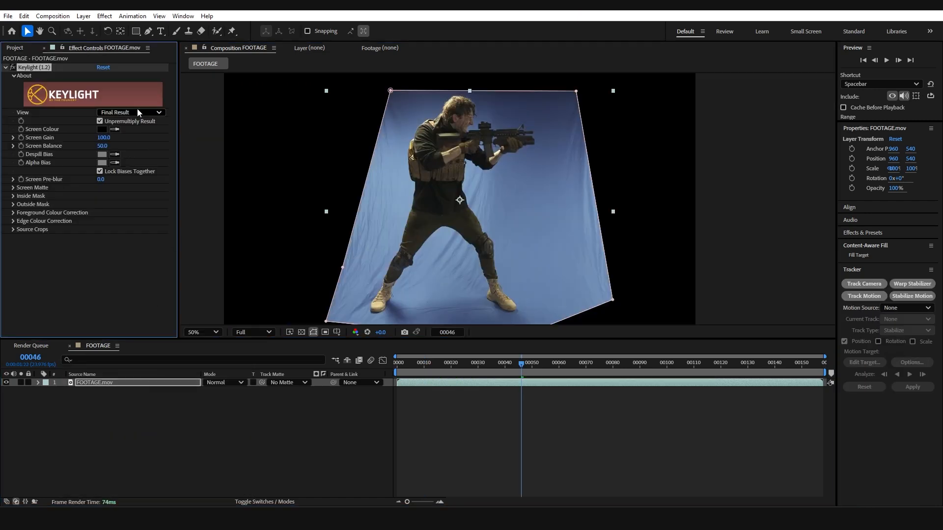
click(115, 129)
click(552, 157)
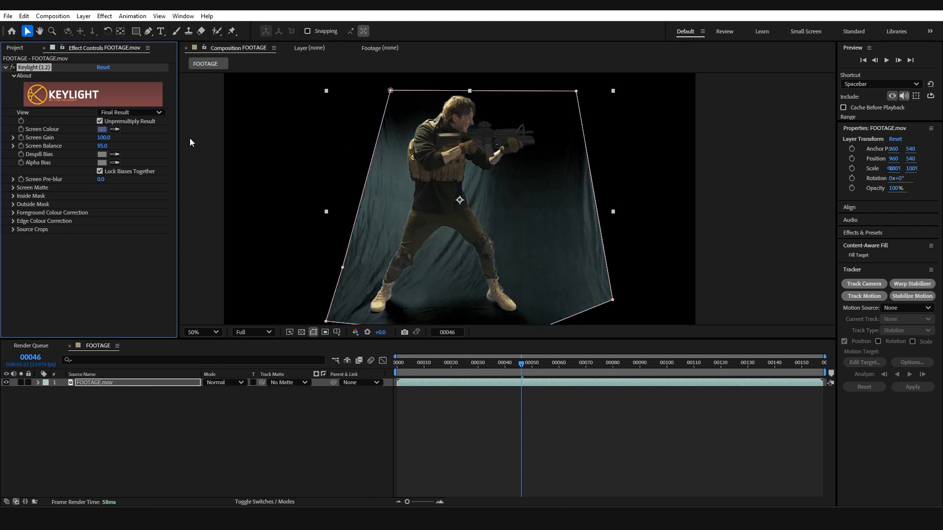
Switch the Keylight view to Combined Matte and set the Screen Matte's Clip Black to 43
click(118, 113)
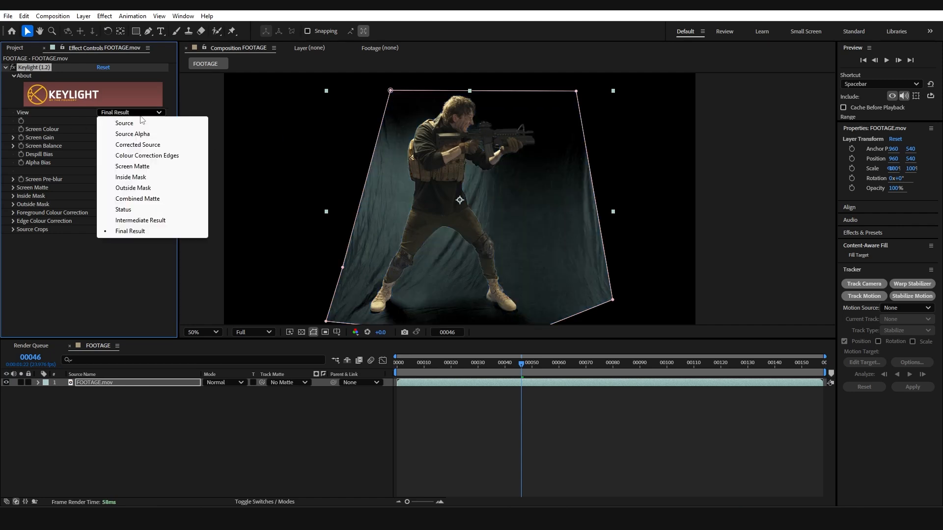
click(137, 199)
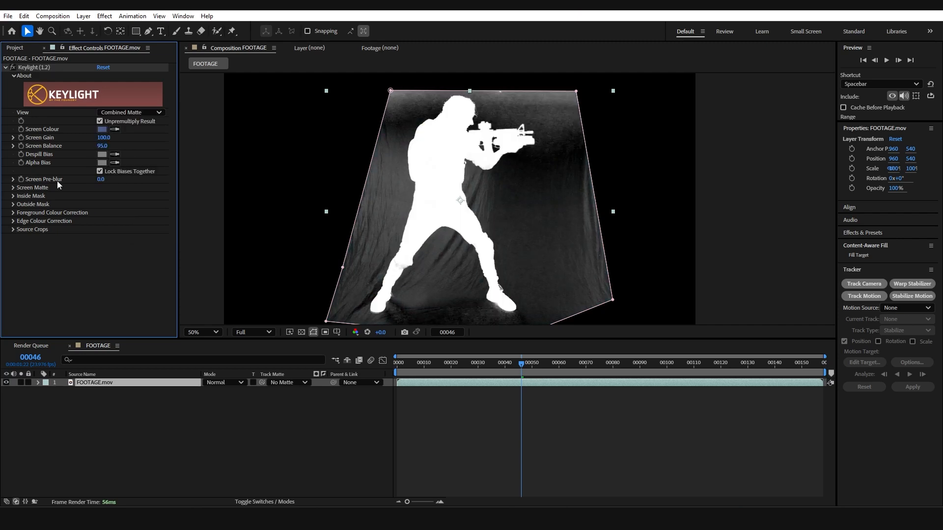
click(13, 188)
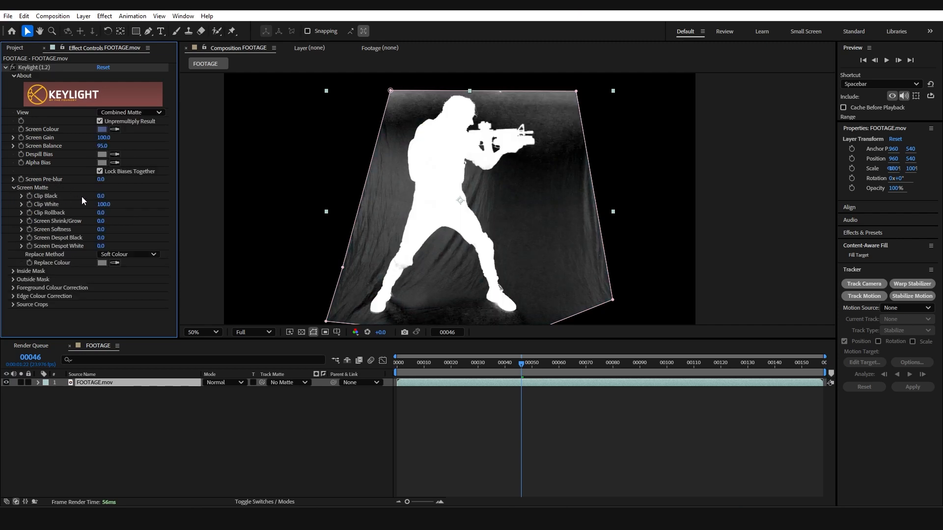
drag(101, 195, 121, 195)
Set Clip White to 84 to fill the grey areas inside the actor's matte, and return the Keylight view to Final Result
key(period)
middle_drag(399, 278, 462, 140)
scroll(356, 227, up, 1)
middle_drag(355, 227, 415, 221)
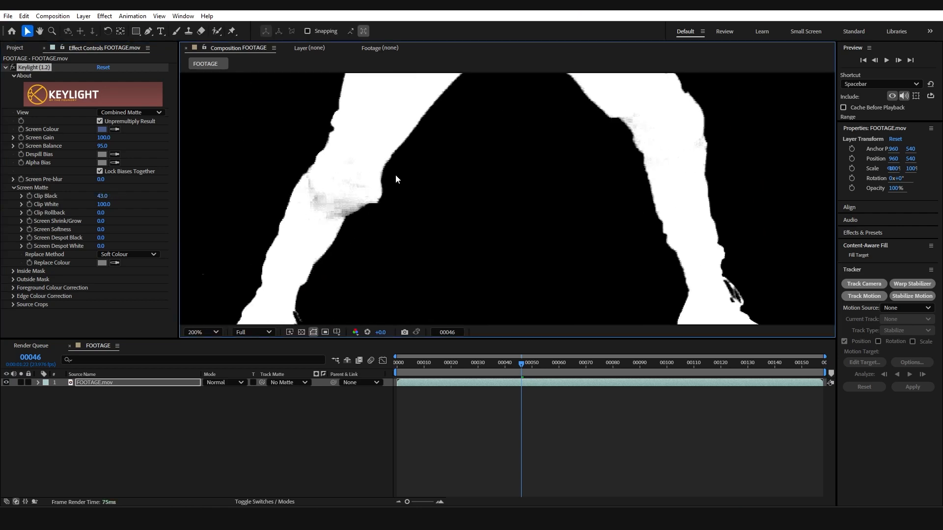
middle_drag(396, 175, 442, 186)
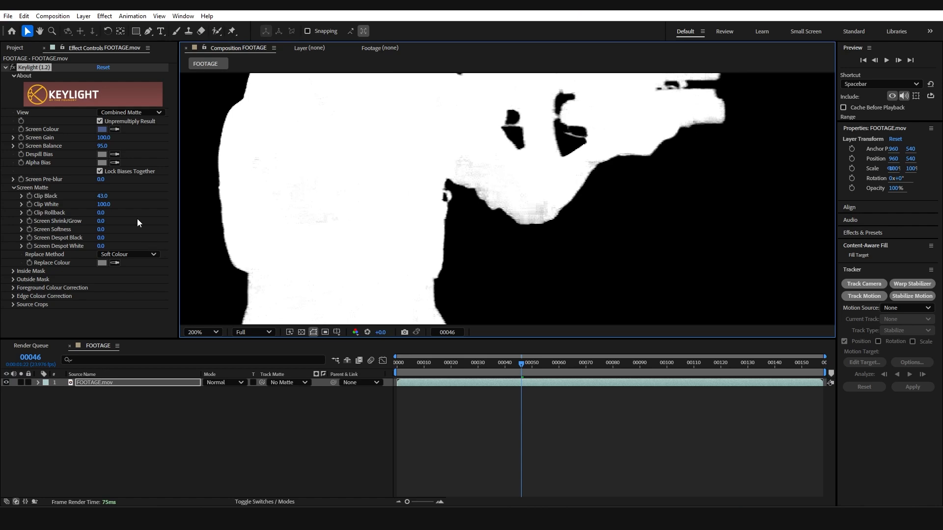
drag(106, 204, 98, 204)
key(comma)
key(comma)
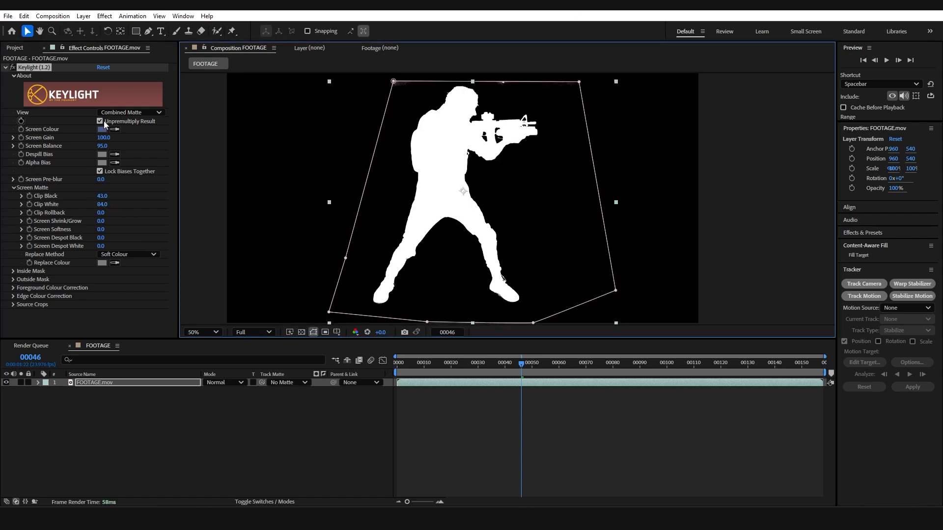
click(119, 114)
click(164, 234)
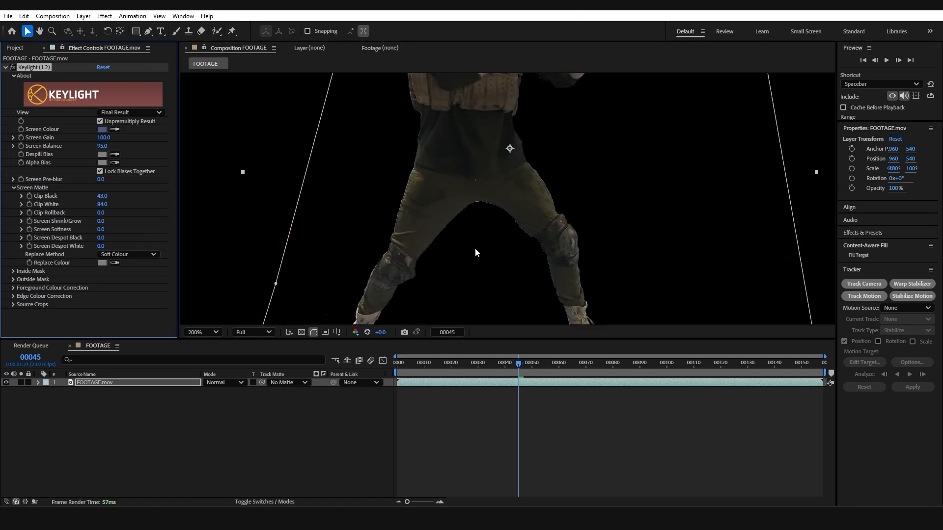
Refine the matte edge with Screen Shrink/Grow at -2 and Screen Softness at 0.3
scroll(476, 249, up, 1)
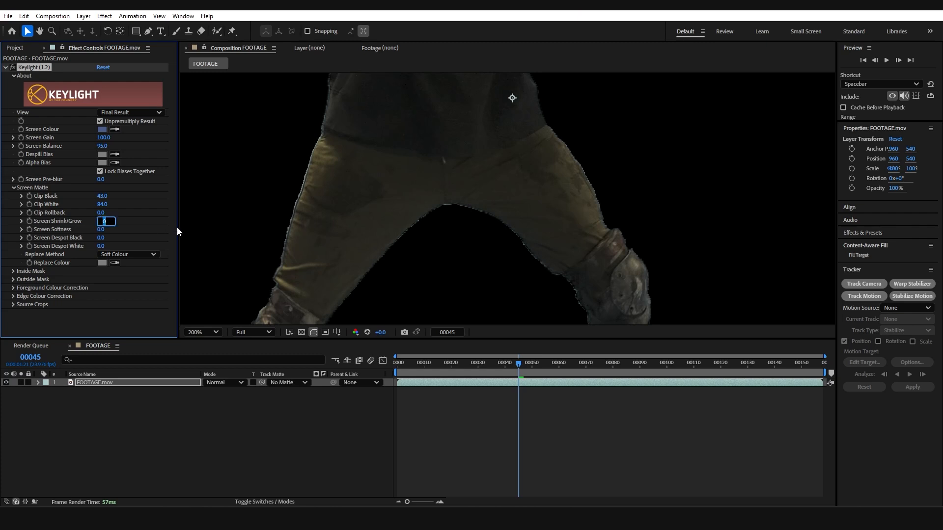
text(2)
key(Return)
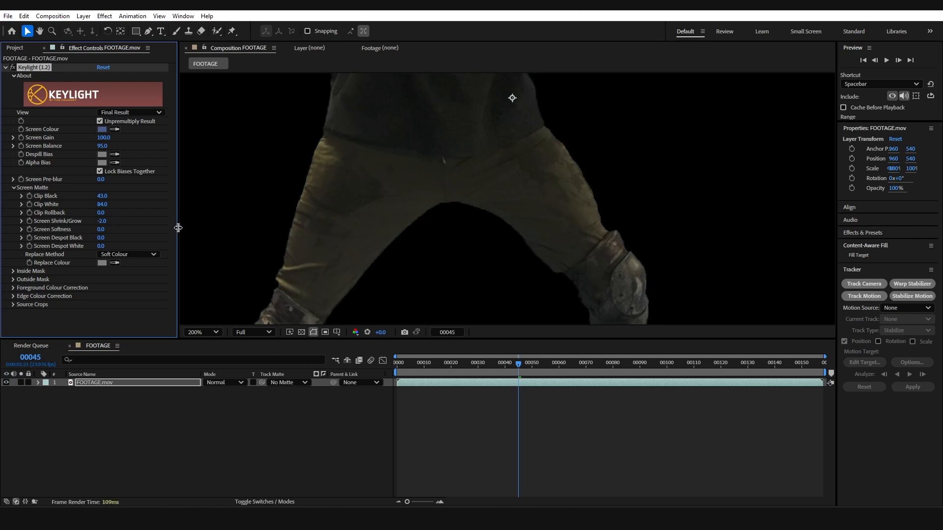
click(100, 230)
text(.3)
key(Return)
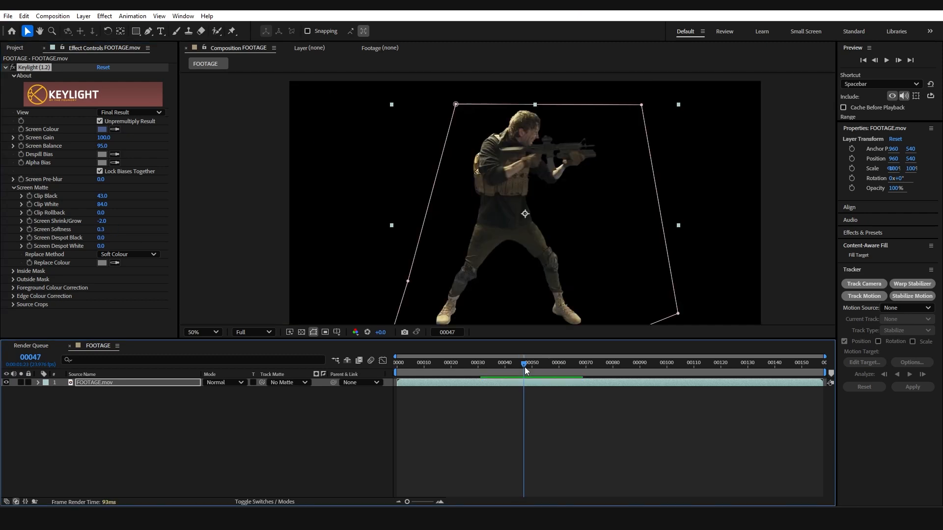
Raise Keylight's Screen Gain to 138 to clear the backdrop residue behind the actor at frame 56
drag(525, 368, 549, 370)
scroll(443, 213, up, 2)
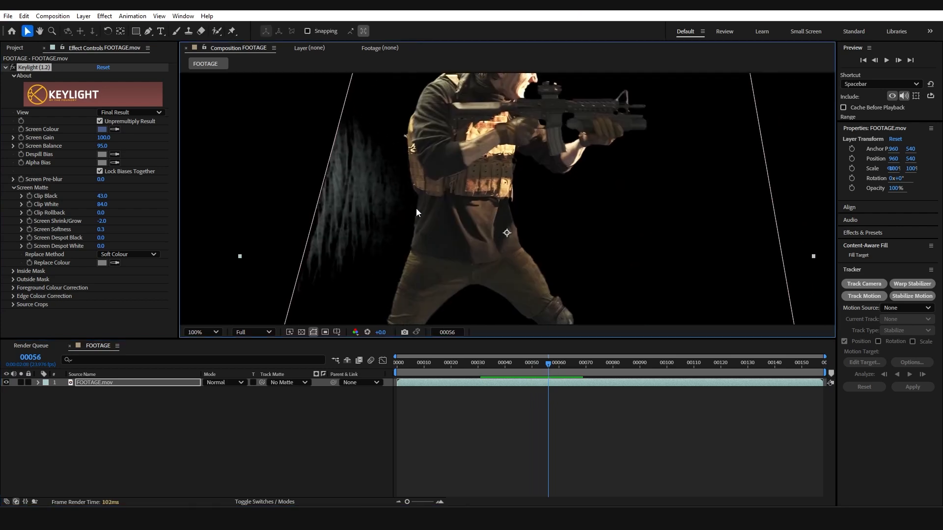
drag(103, 138, 117, 138)
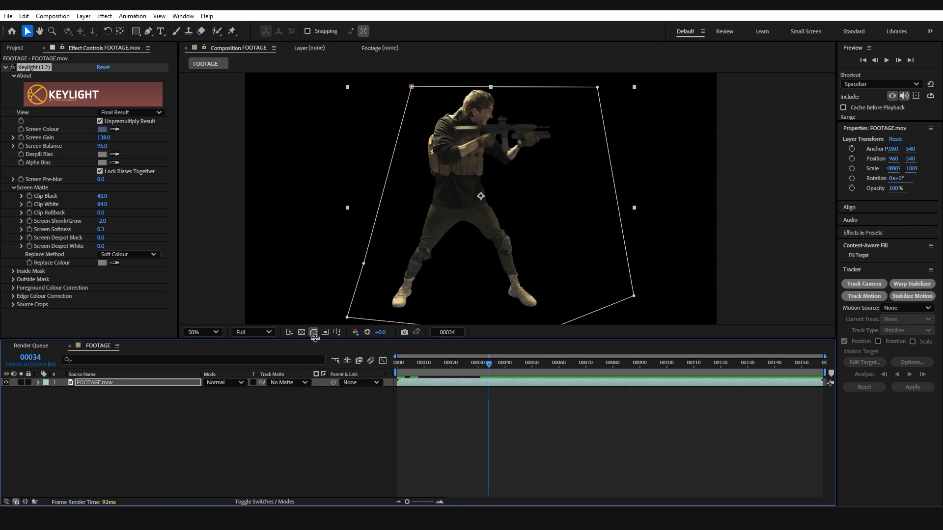
Turn on the transparency grid and check the keyed actor at frame 69
click(305, 333)
drag(490, 366, 582, 363)
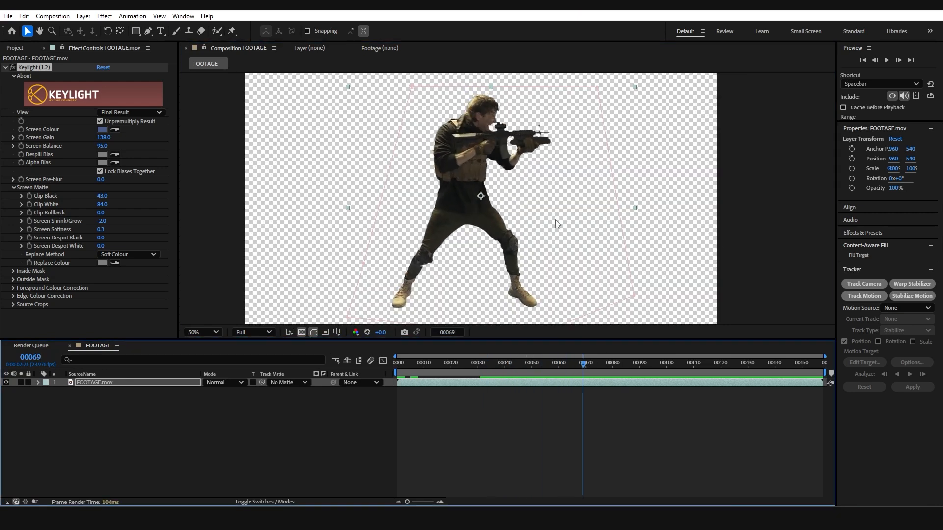
scroll(511, 211, down, 2)
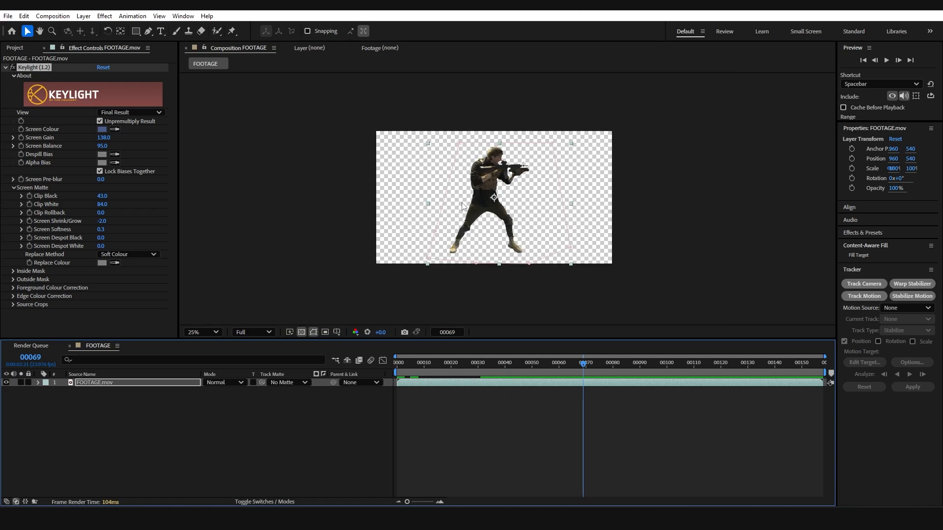
scroll(520, 202, up, 2)
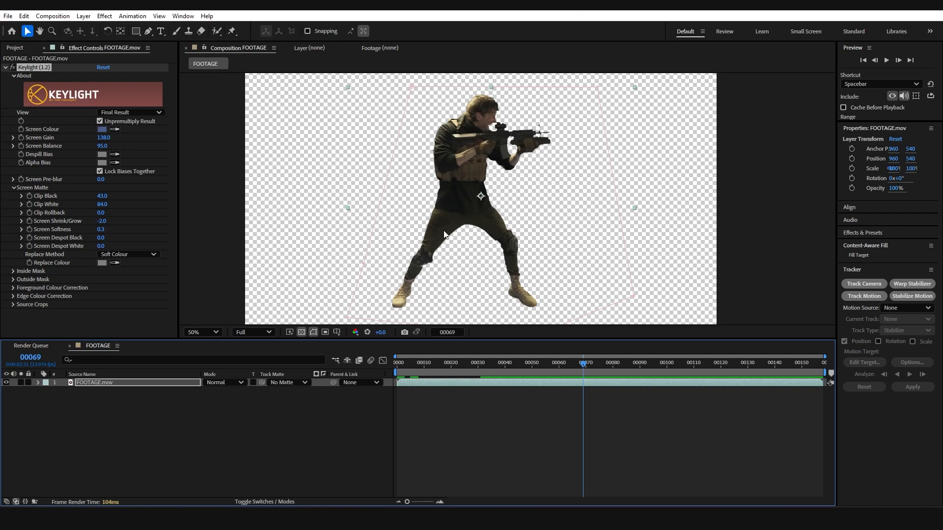
Add the FOOTAGE composition to the render queue and set its output format to PNG Sequence
key(ctrl+m)
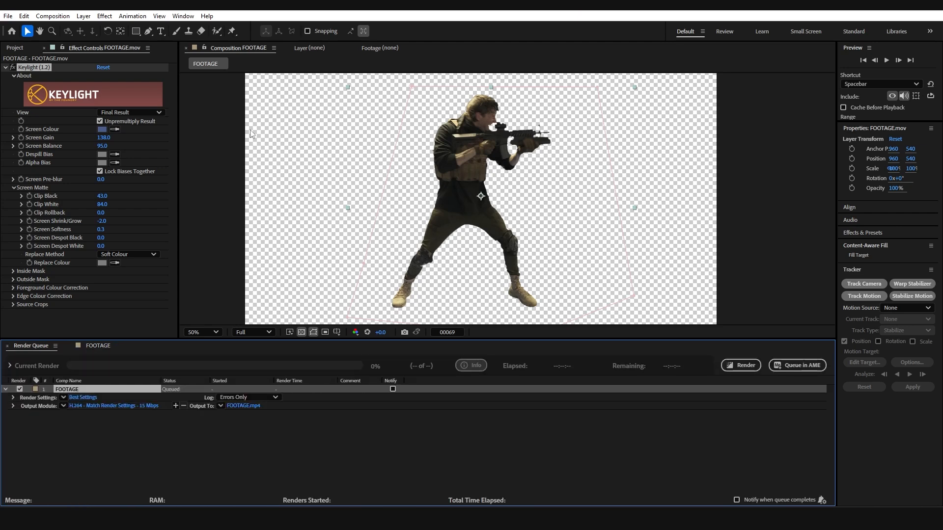
click(183, 16)
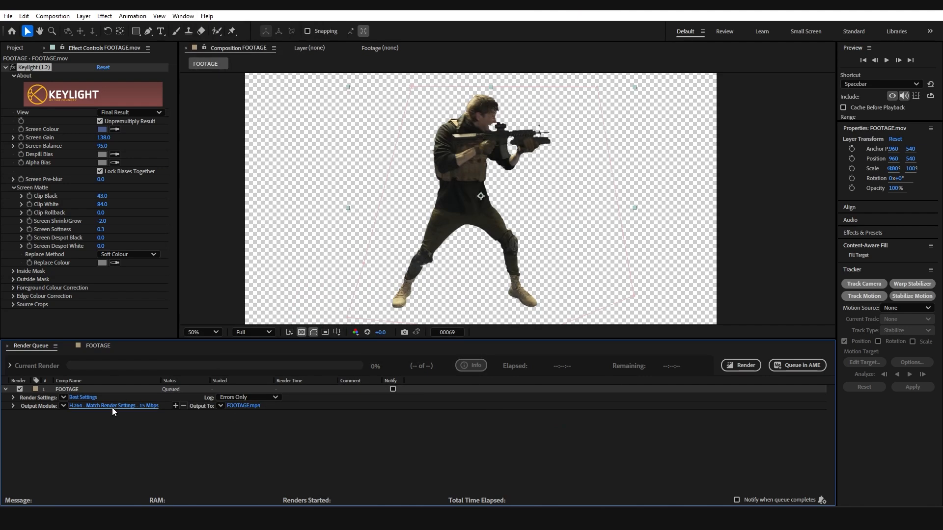
click(109, 406)
click(407, 133)
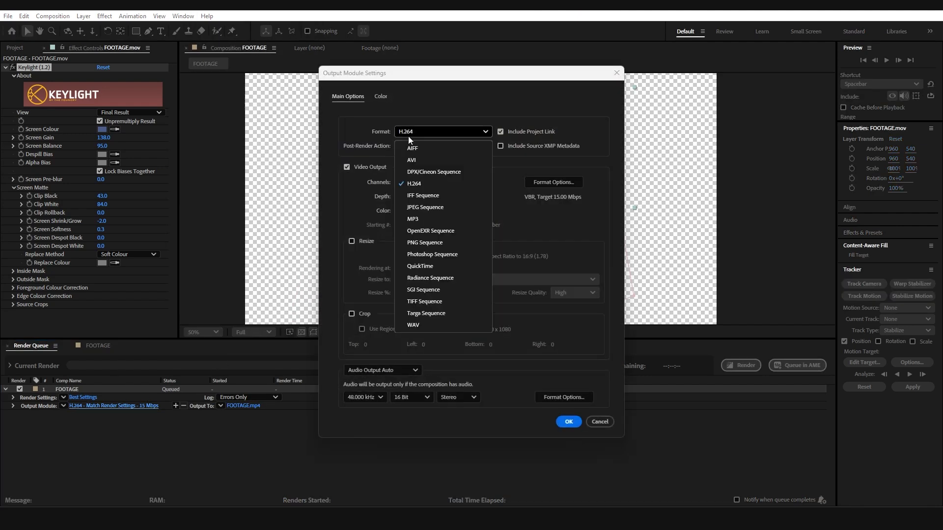
click(427, 242)
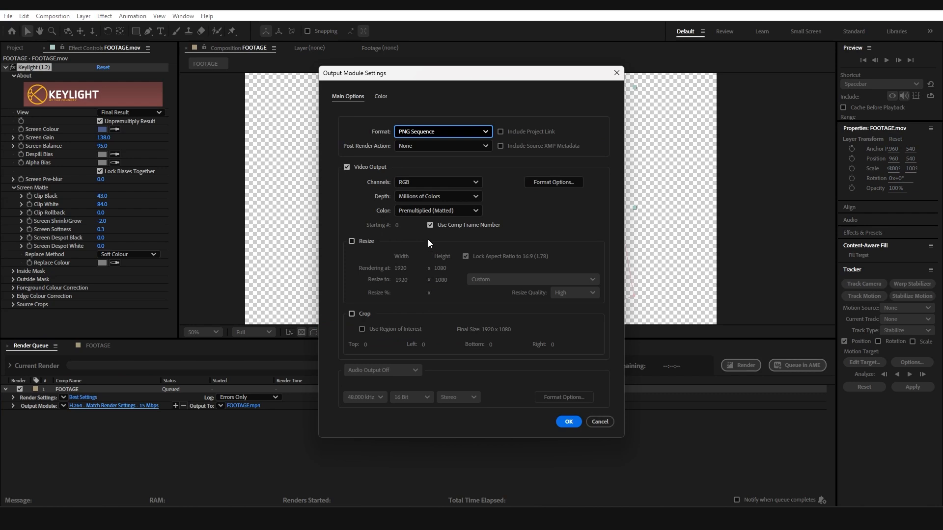
Set the output channels to RGB + Alpha, accept the output module settings and start the render
click(427, 183)
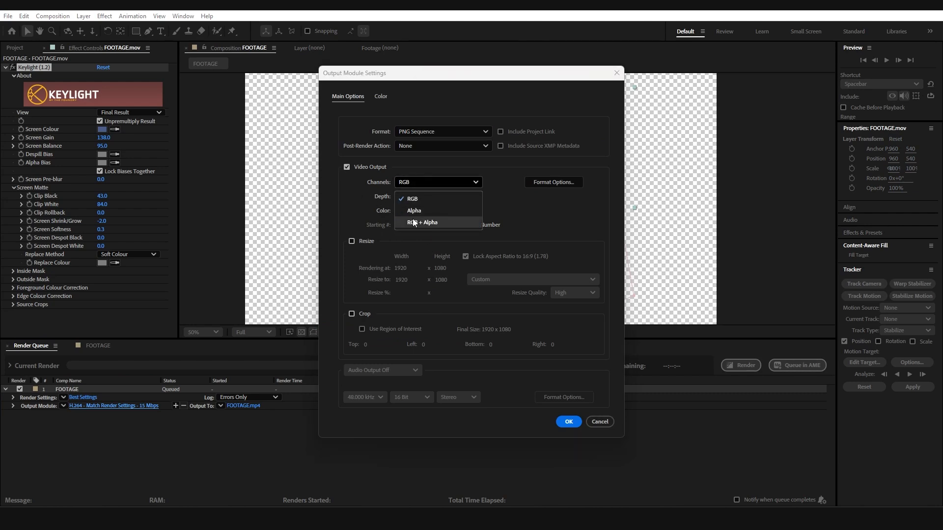
click(431, 224)
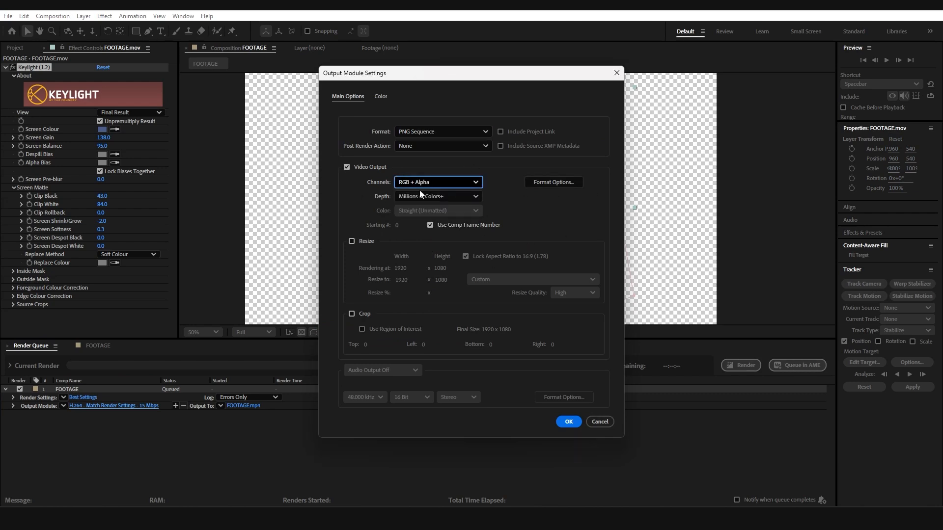
click(568, 422)
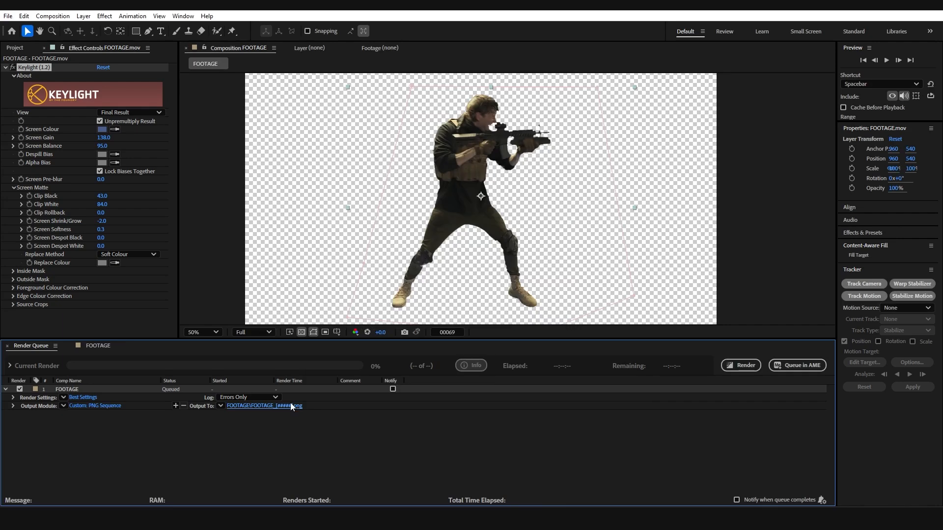
click(744, 366)
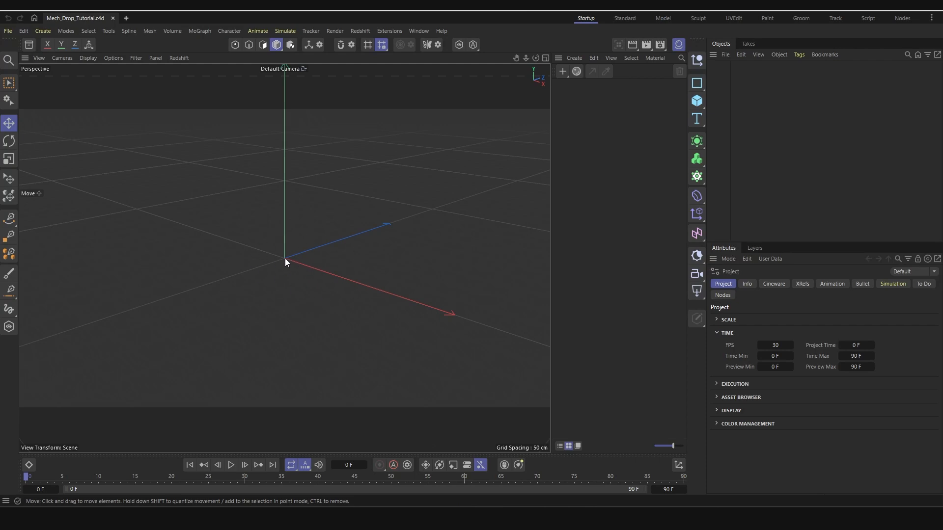
Switch to Cinema 4D and add a Plane object to the Mech_Drop_Tutorial.c4d scene
click(343, 258)
alt+drag(299, 260, 315, 260)
click(699, 100)
click(751, 131)
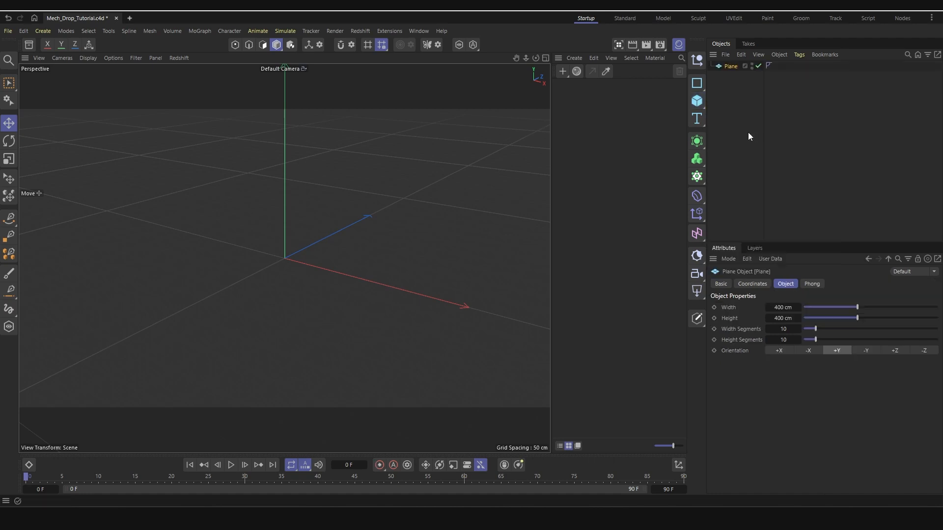
mouse_move(377, 200)
alt+mouse_down()
mouse_move(393, 208)
mouse_move(377, 184)
alt+mouse_up()
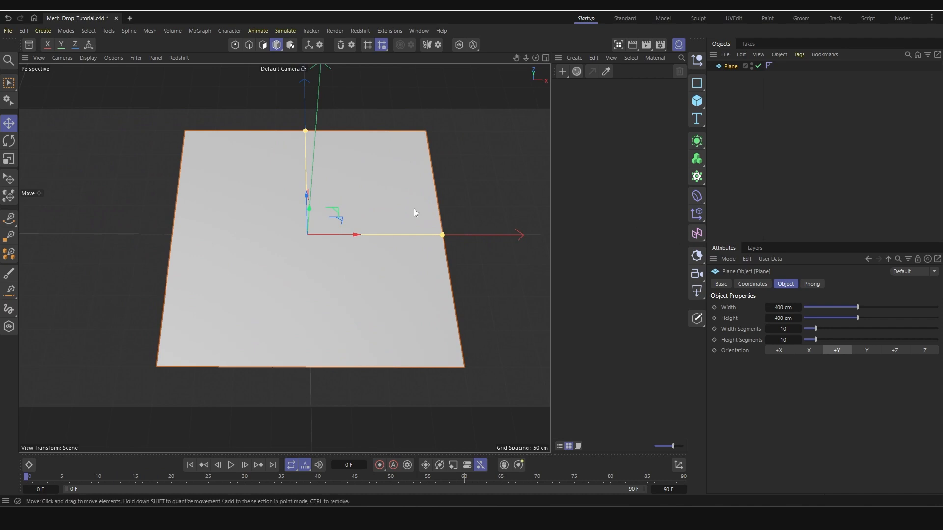
Set the plane's width to 16 cm and its height to 9 cm
click(781, 307)
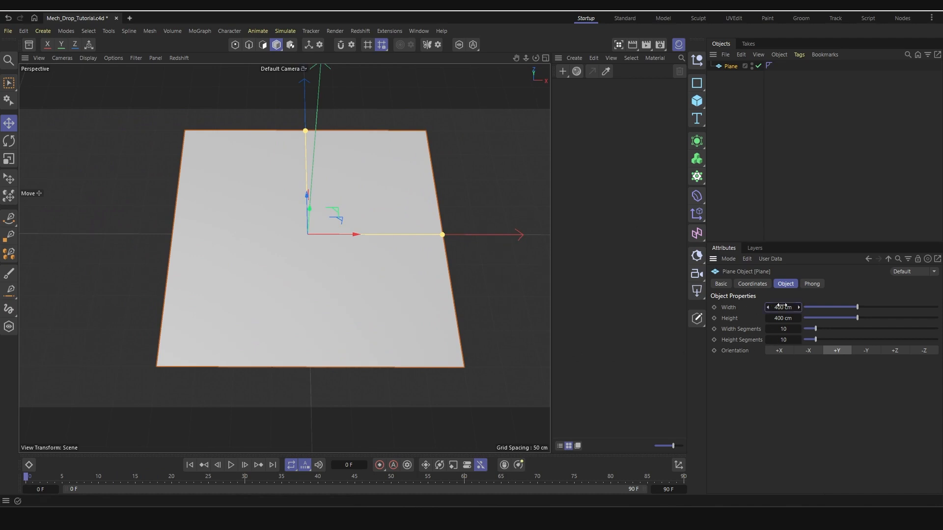
text(16)
key(Tab)
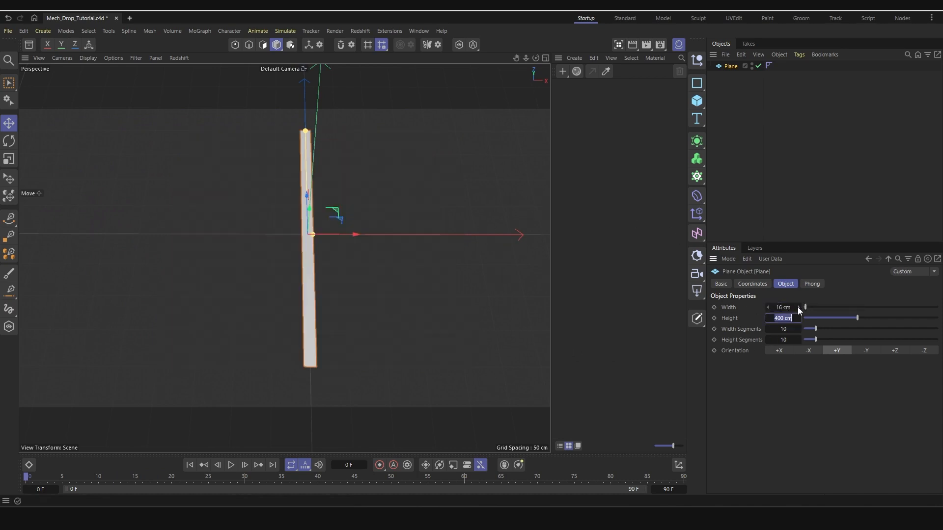
text(9)
key(Return)
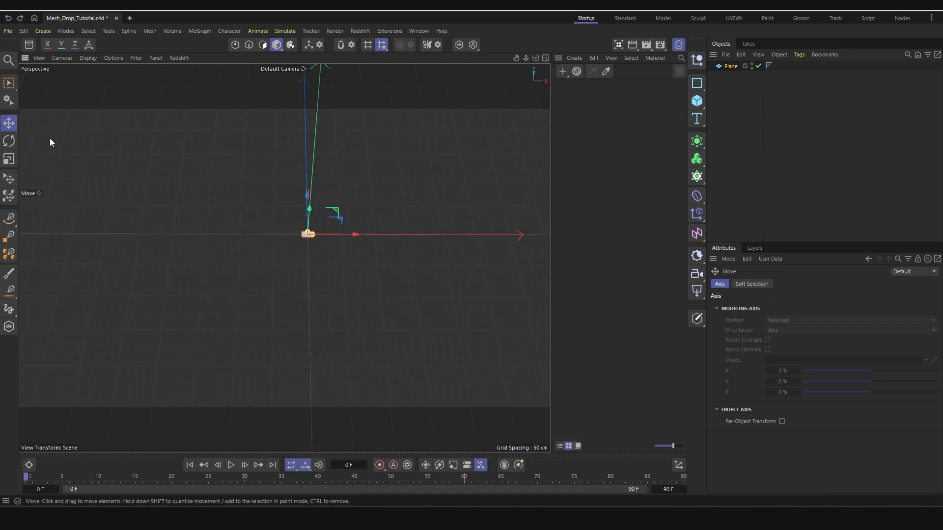
Scale the plane up uniformly until it nearly fills the width of the perspective view
click(14, 162)
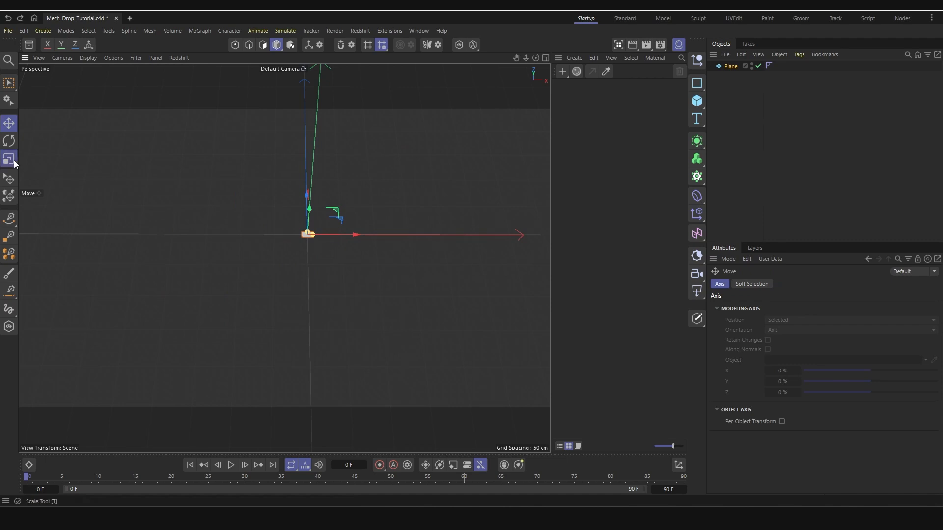
drag(335, 290, 924, 44)
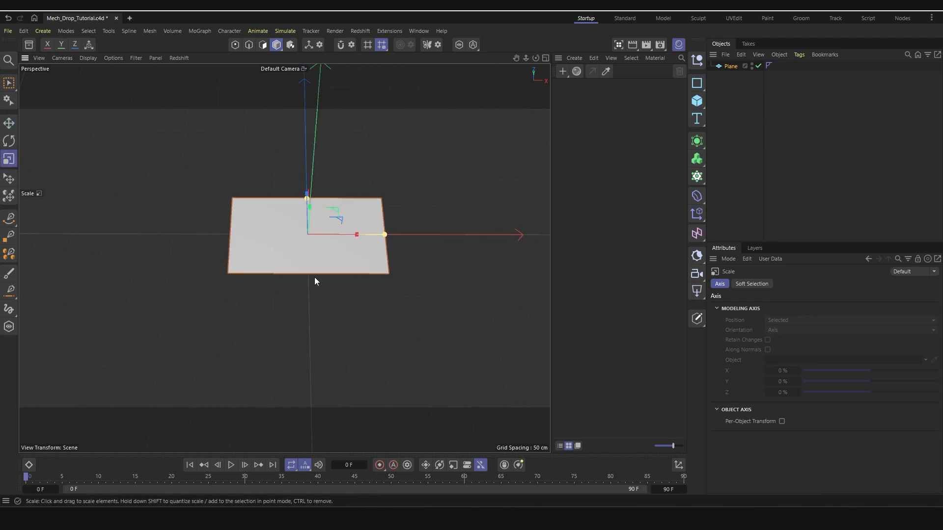
drag(314, 277, 791, 114)
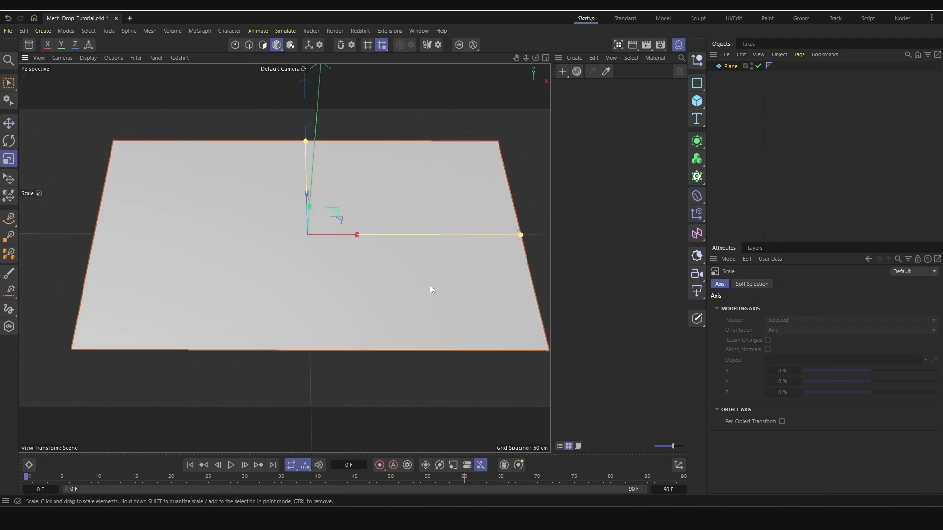
Create a new classic standard material, turn off its Reflectance channel and rename it GUY
click(576, 58)
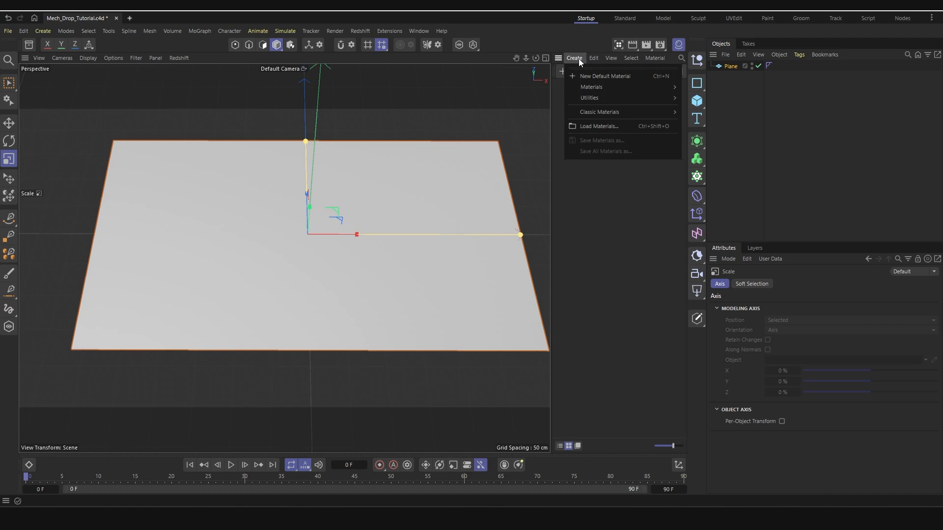
mouse_move(618, 114)
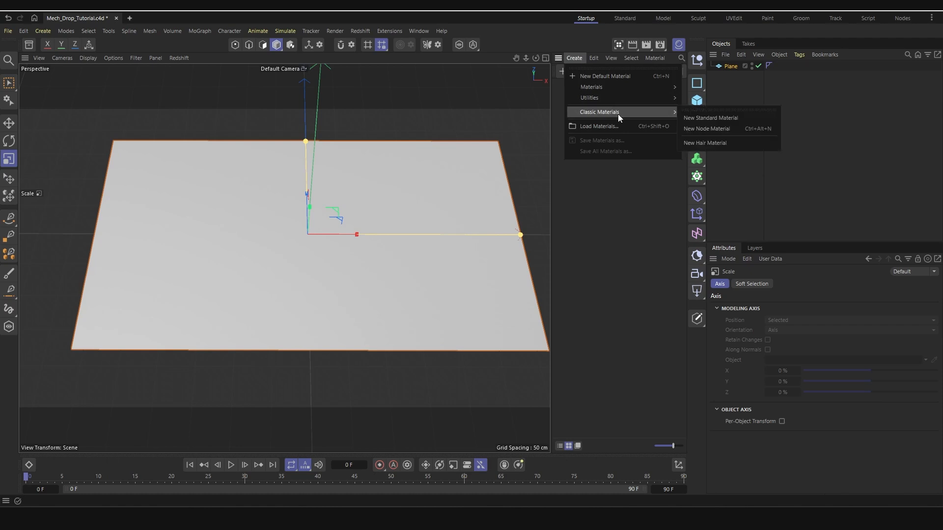
click(705, 118)
double_click(567, 97)
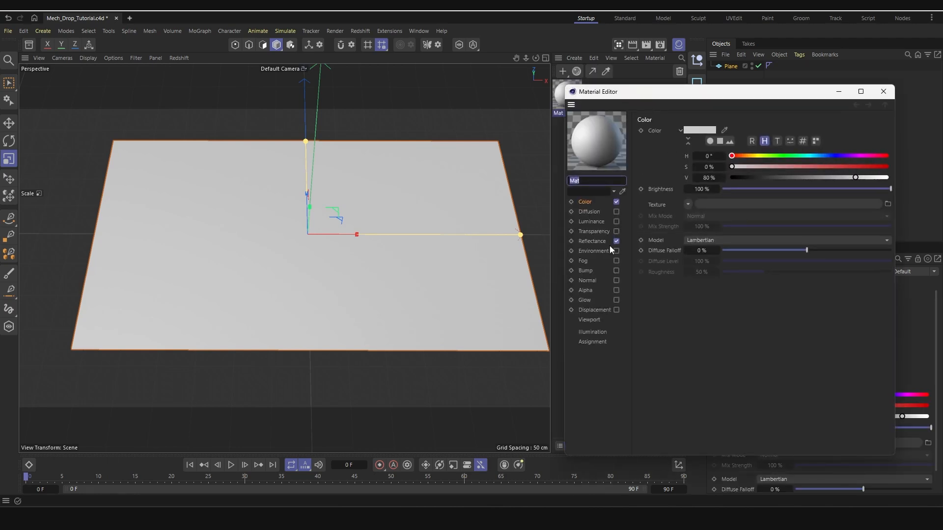
click(592, 242)
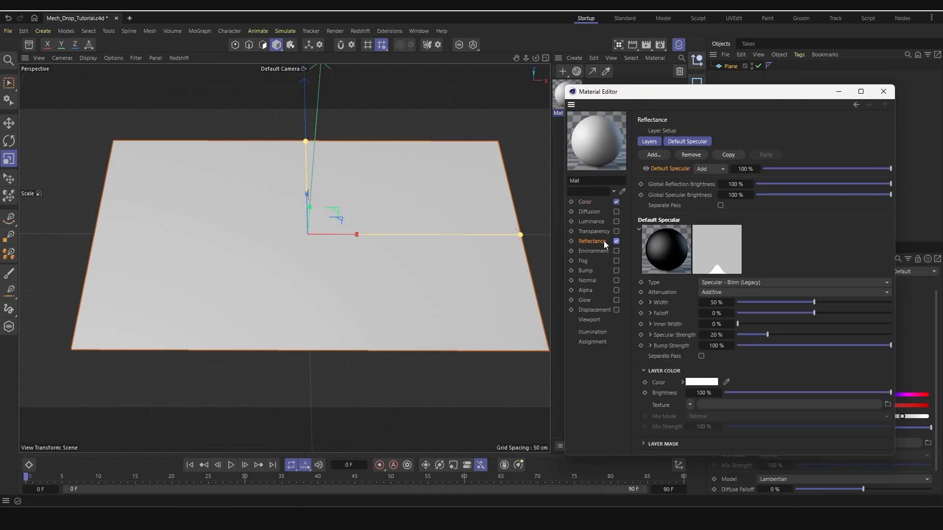
click(617, 241)
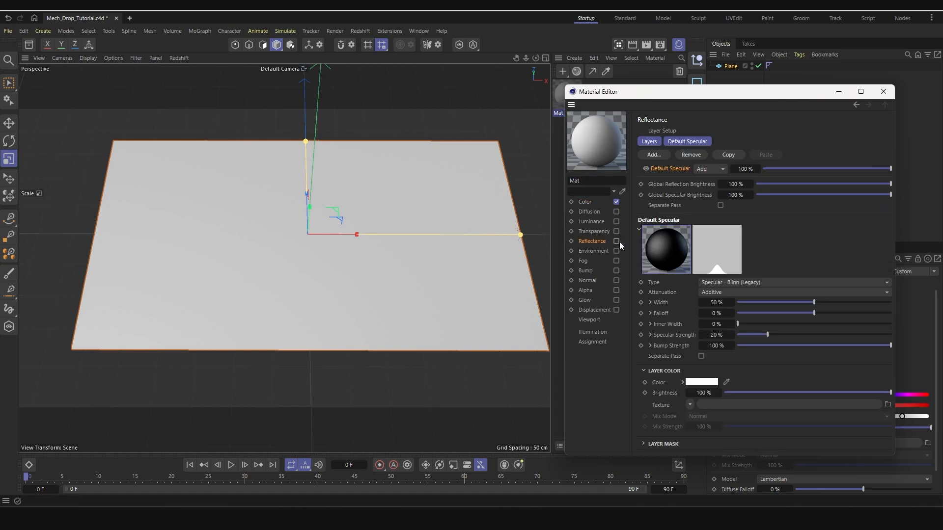
click(567, 203)
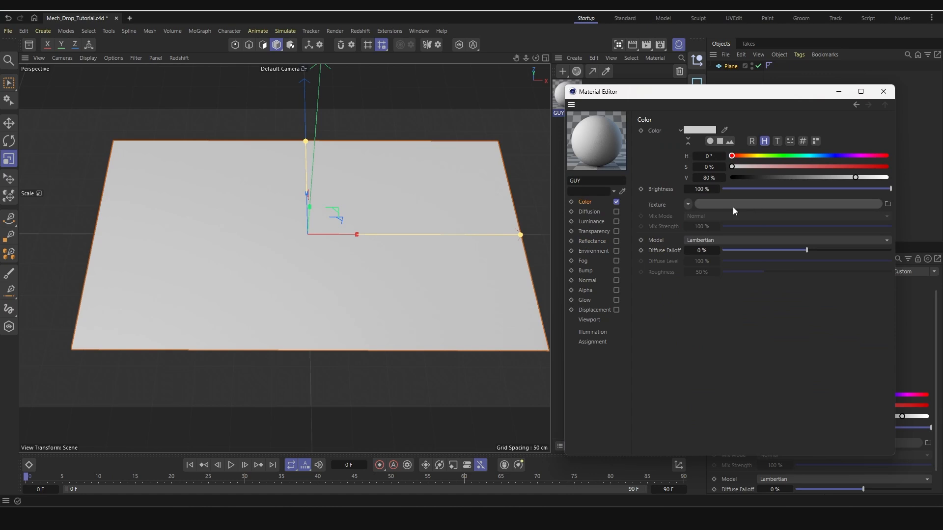
Load Wide_Seq_00000 from the WIDE_Seq folder as the Color texture, without copying it to the project location
click(733, 205)
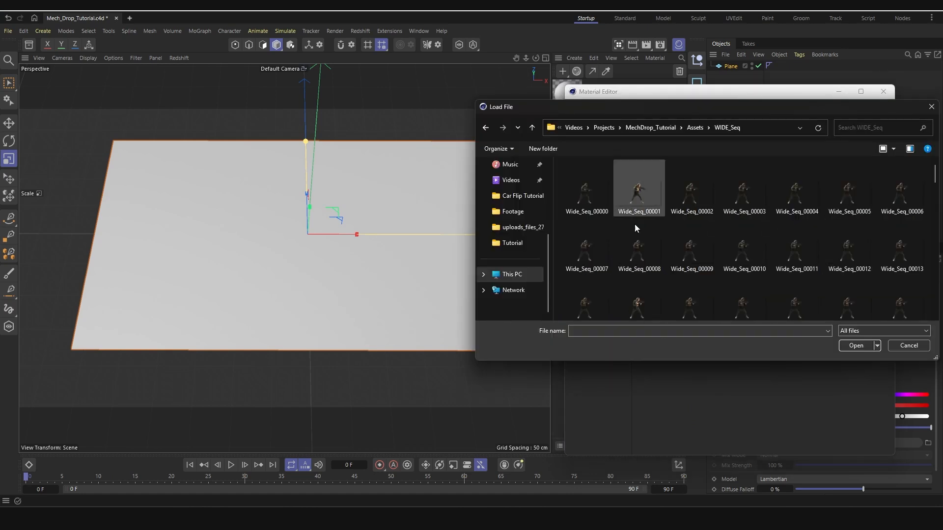
click(594, 204)
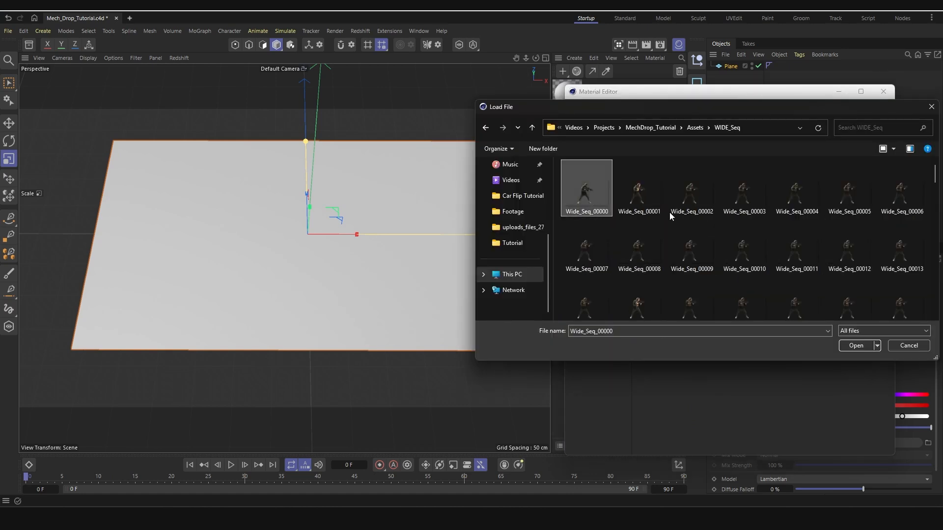
click(857, 346)
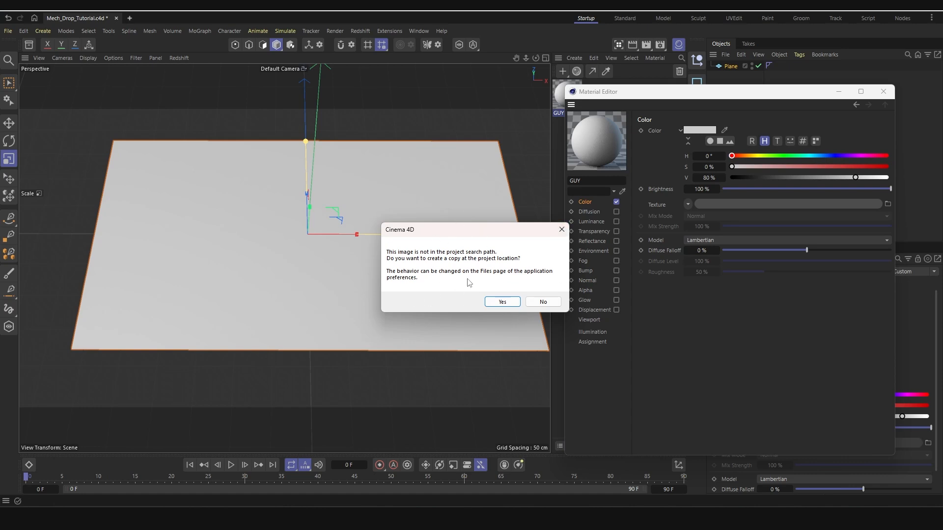
click(543, 302)
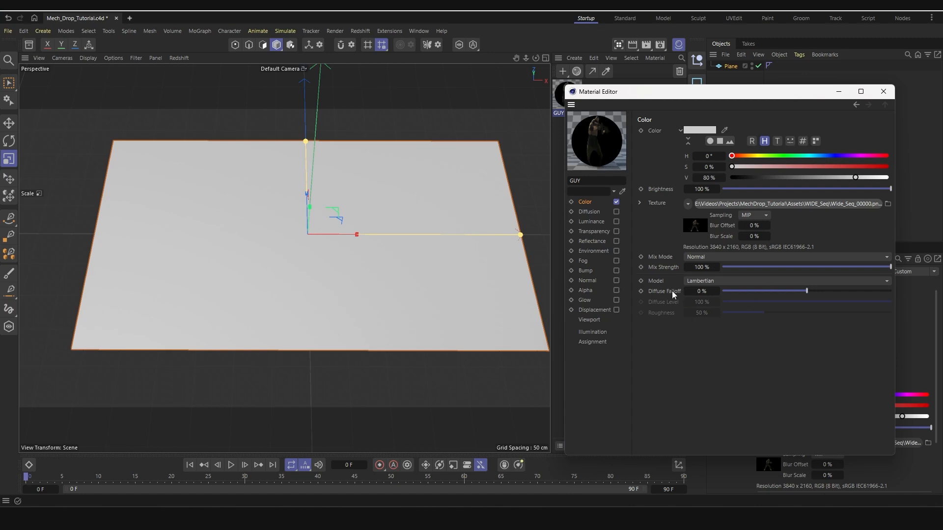
Calculate the Color texture's animation frame range and set its movie frame rate to 24
click(752, 204)
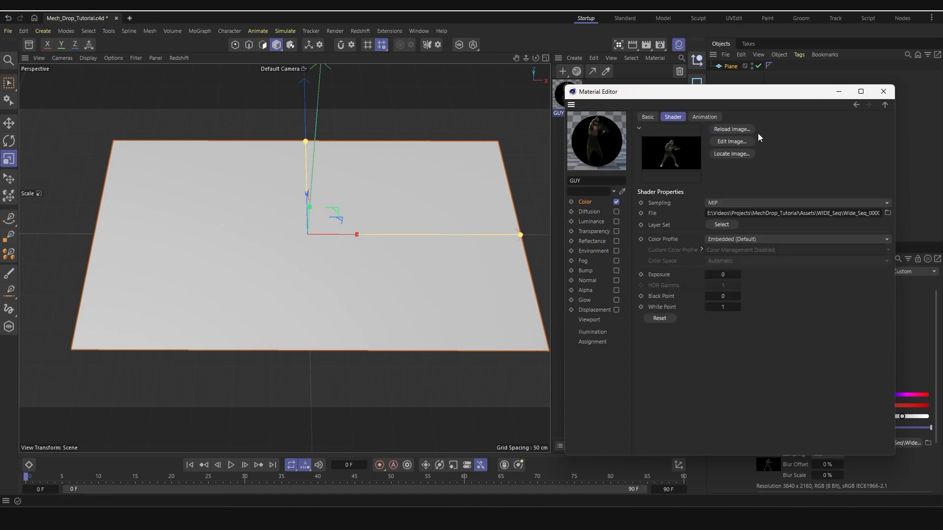
click(707, 116)
click(664, 293)
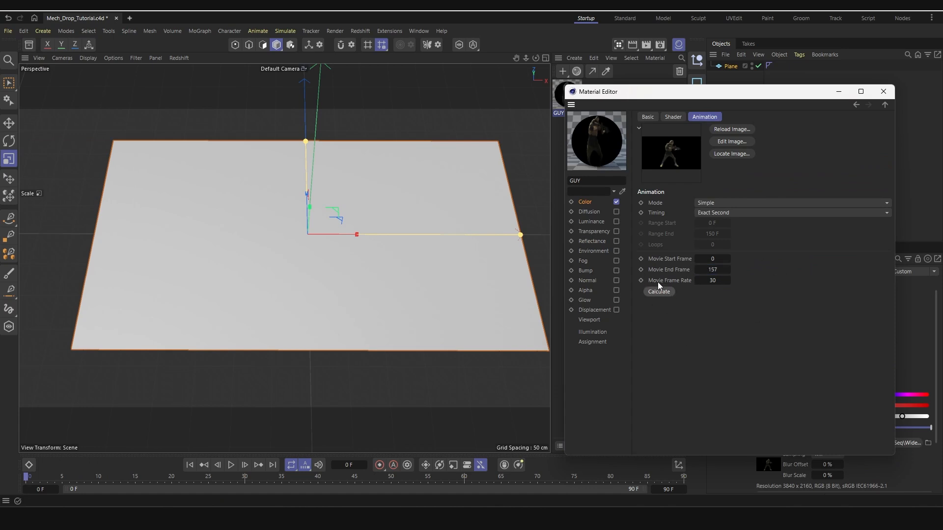
click(712, 281)
text(24)
key(Return)
Enable the GUY material's Alpha channel and load Wide_Seq_00000 as its texture, without copying it to the project
click(616, 290)
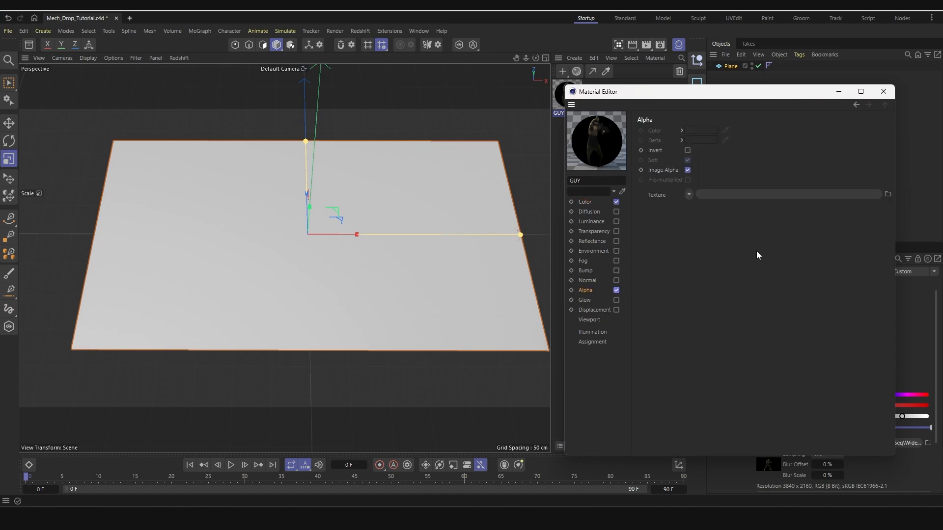
click(741, 195)
click(605, 196)
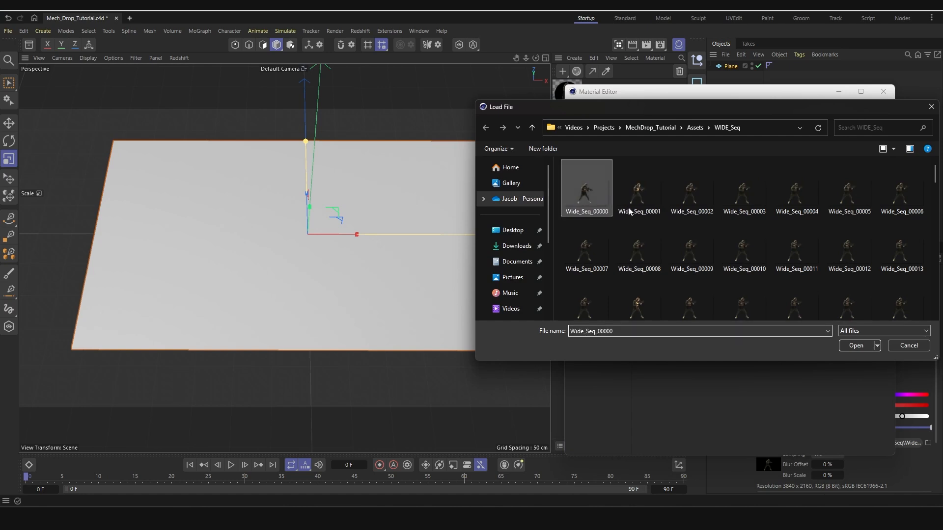
click(855, 347)
key(Return)
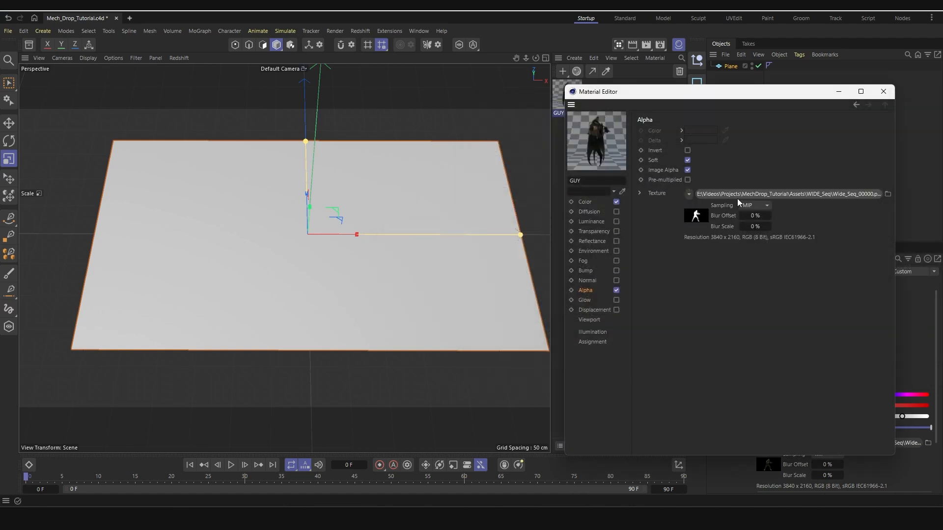
Calculate the Alpha texture's animation frame range and set its movie frame rate to 24
click(738, 195)
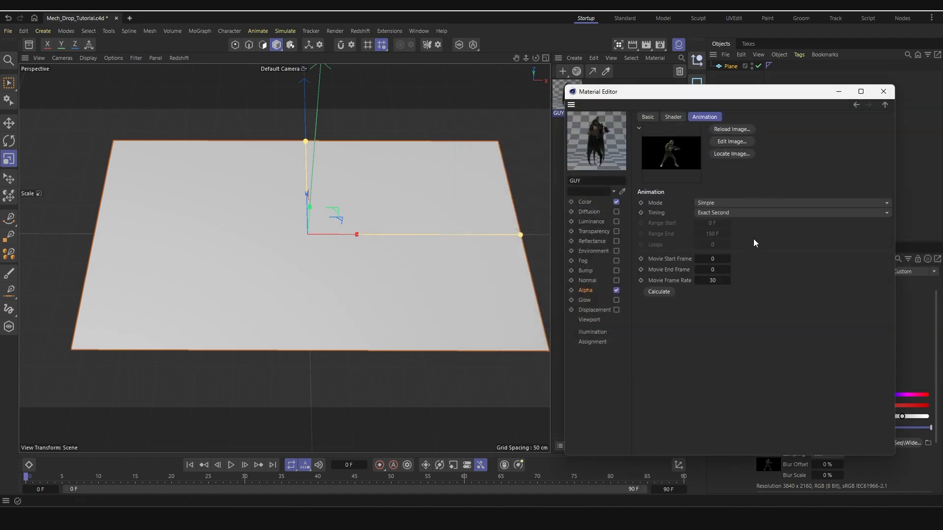
click(662, 291)
double_click(712, 281)
text(24)
Enable Animate Preview in the material's viewport settings and set the texture preview size to 1024x1024 (4 MB)
click(585, 322)
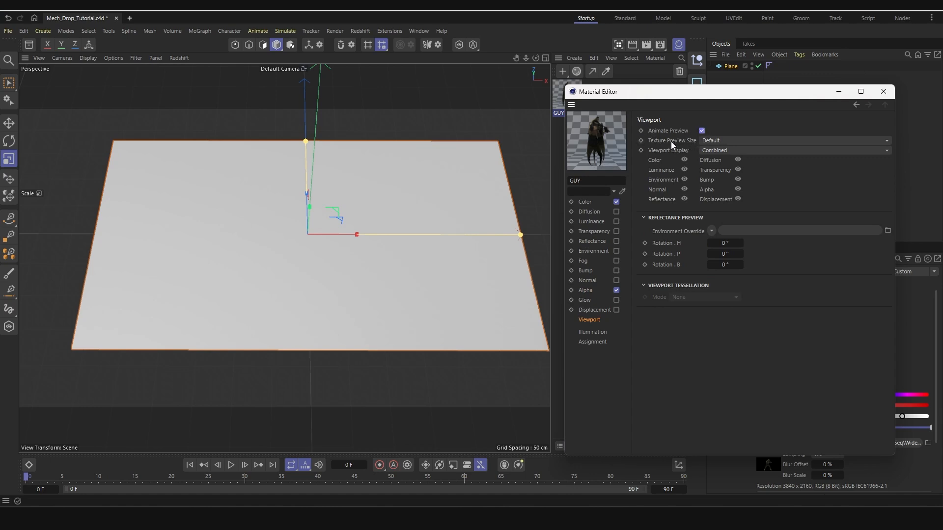
click(735, 141)
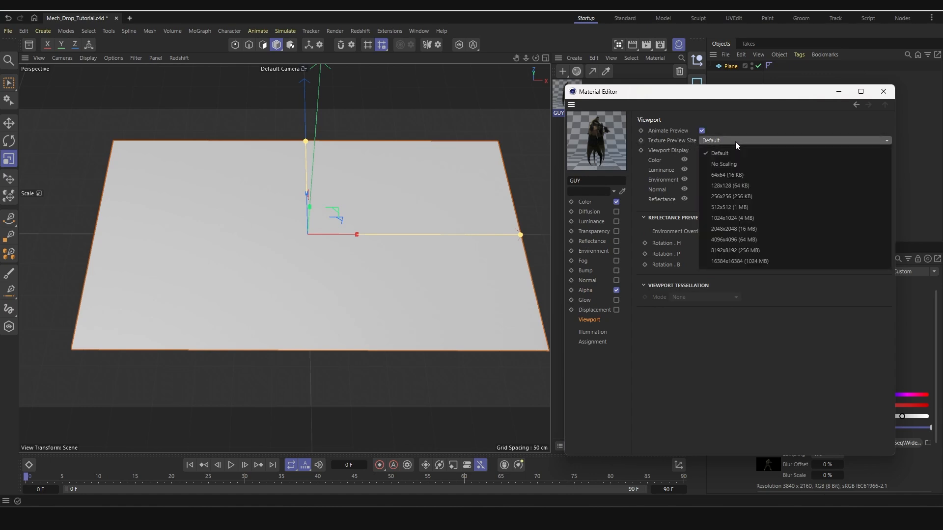
click(759, 218)
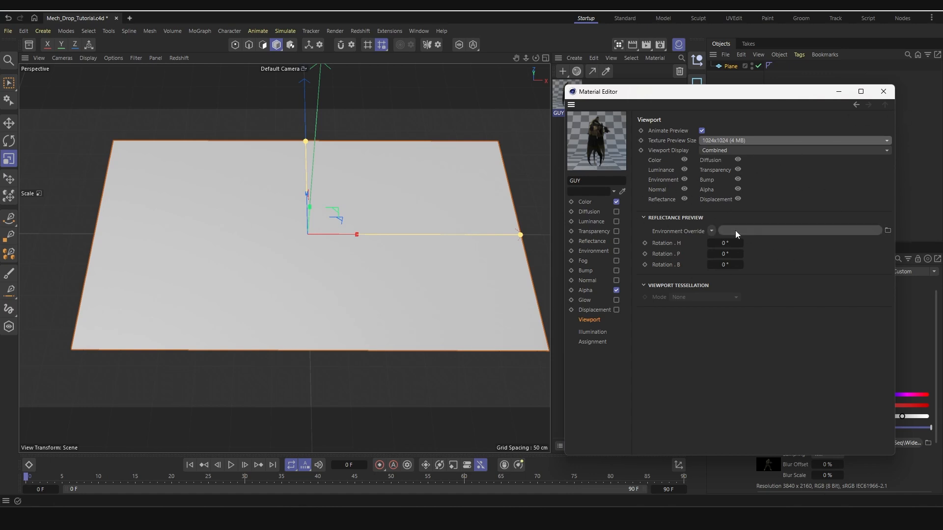
Apply the GUY material to the plane and play the animation to preview the actor sequence from another angle
click(560, 98)
drag(561, 96, 352, 203)
key(F8)
alt+drag(301, 310, 315, 262)
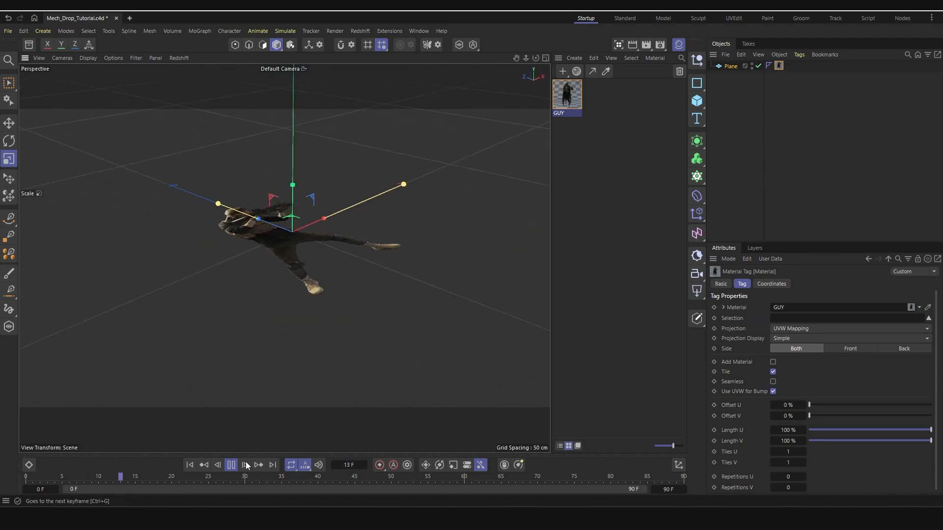
click(231, 465)
click(340, 213)
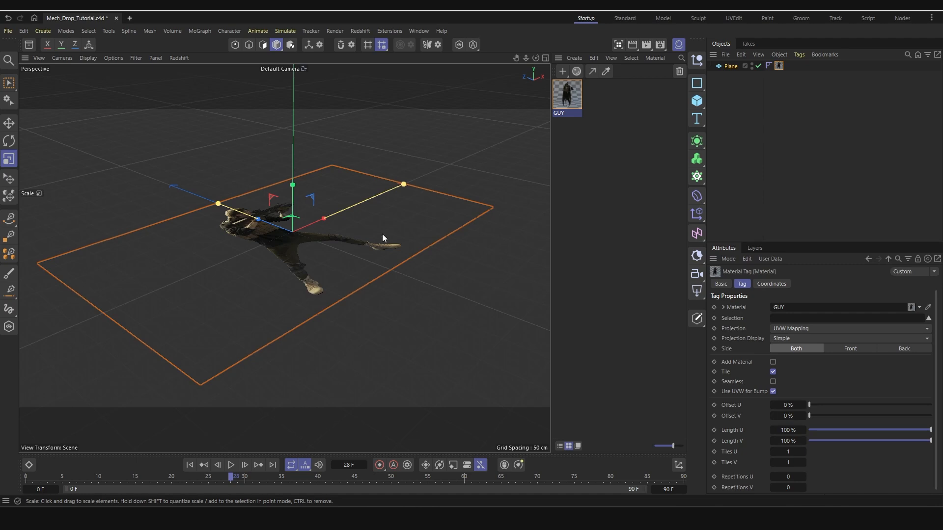
alt+drag(293, 282, 259, 231)
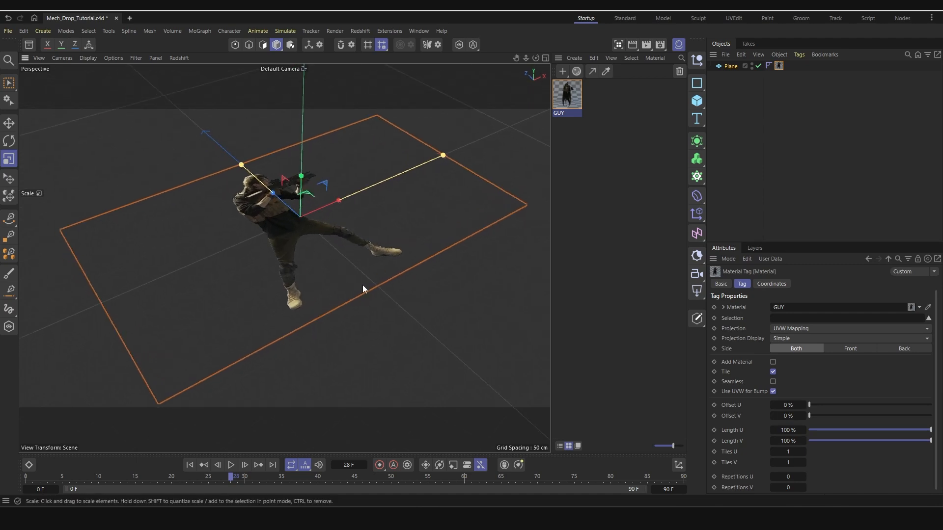
Set the project's frame rate to 24 FPS in the project settings
key(ctrl+d)
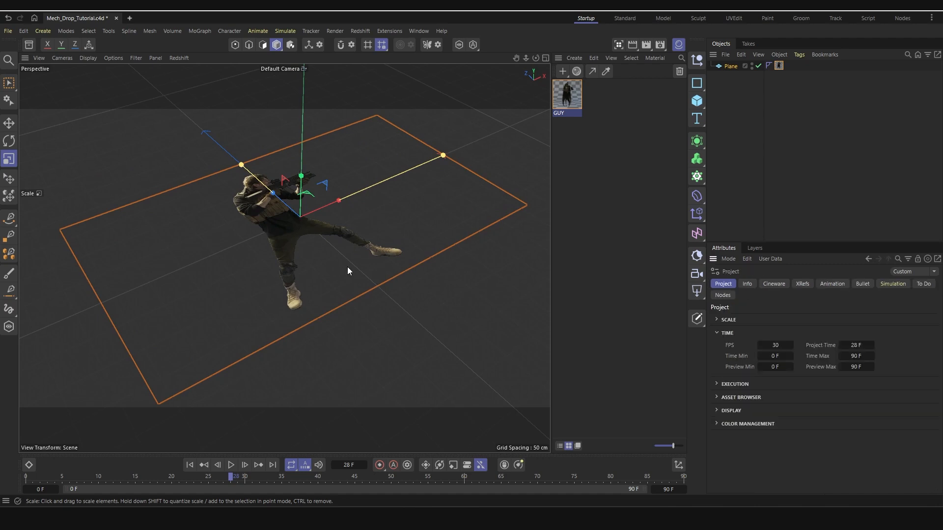
click(776, 346)
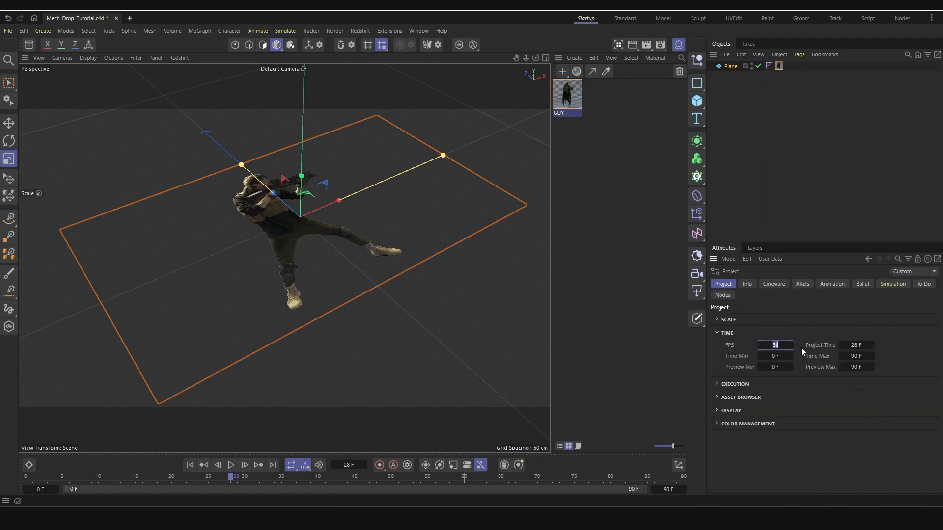
text(24)
key(Return)
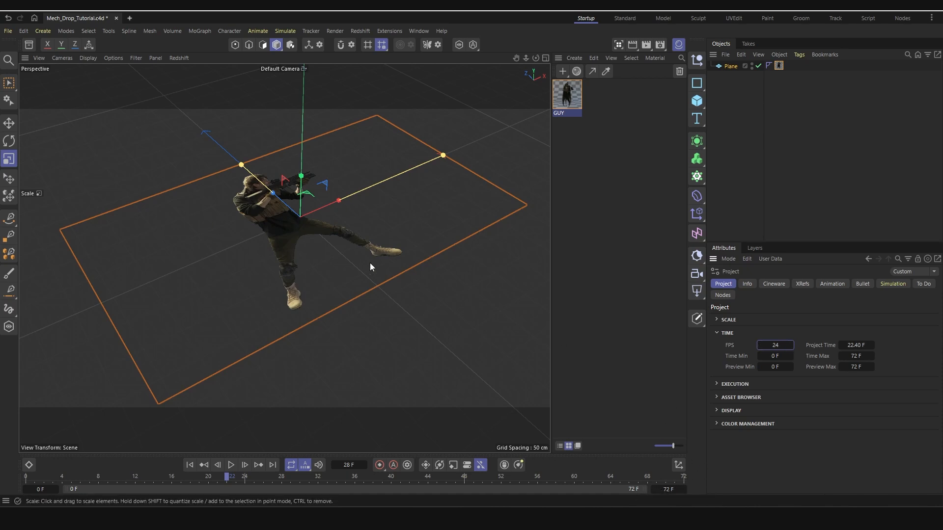
Check the movie end frame of the GUY material's Color texture and set the project's end frame to 157
double_click(567, 94)
click(591, 198)
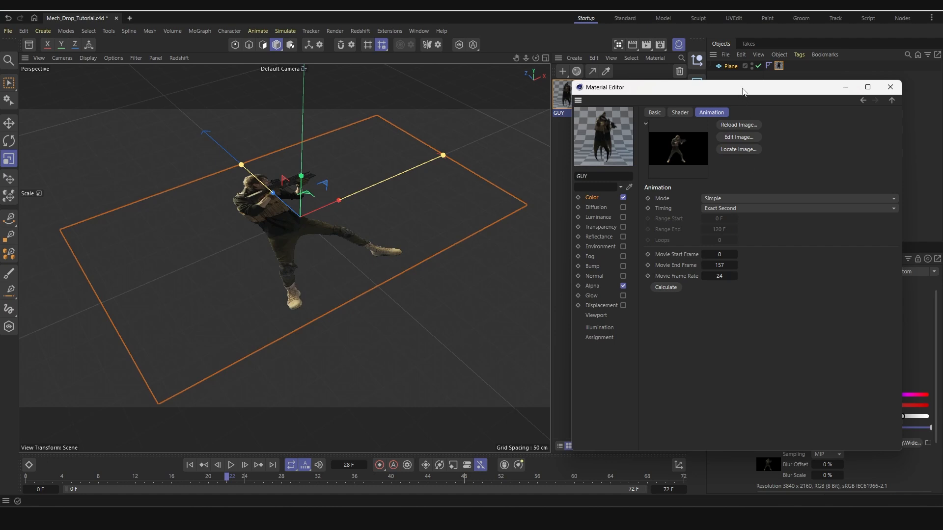
drag(744, 88, 739, 65)
click(668, 490)
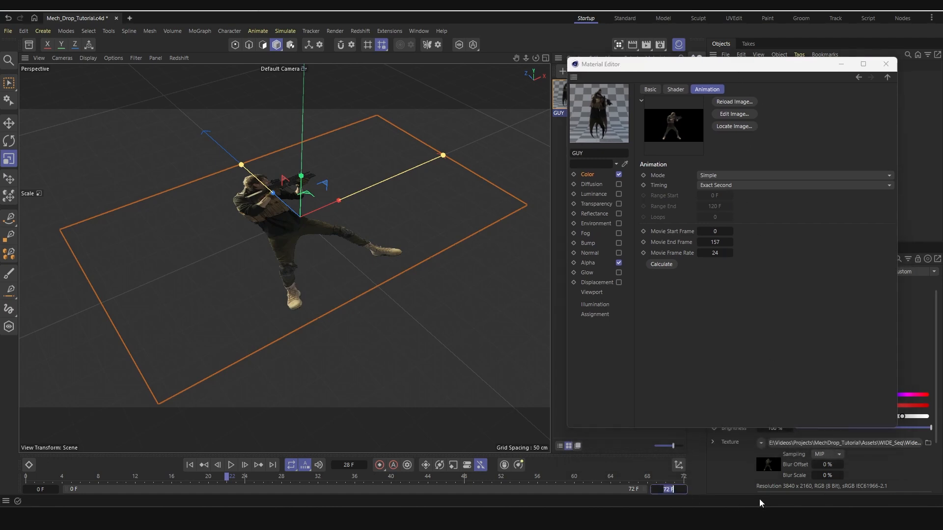
text(157)
key(Return)
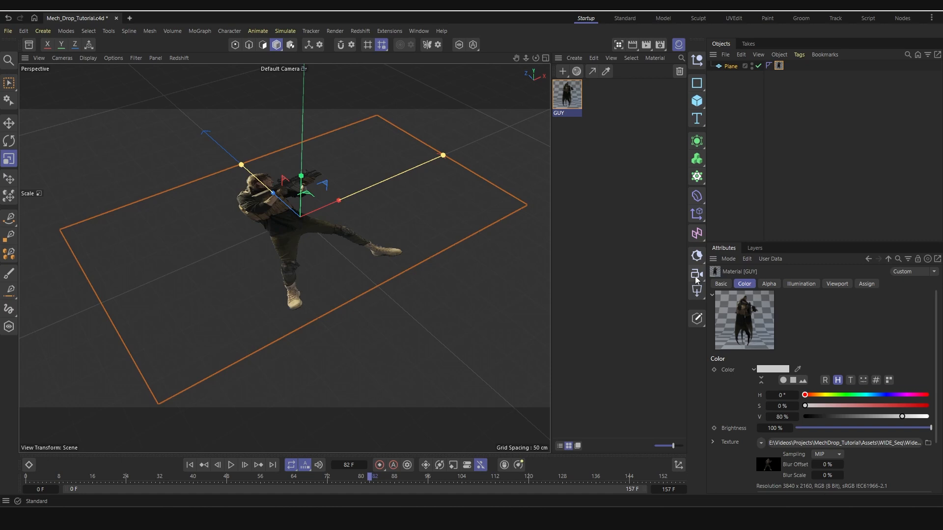
Add a Redshift camera, look through it, and make the actor plane its child
click(697, 275)
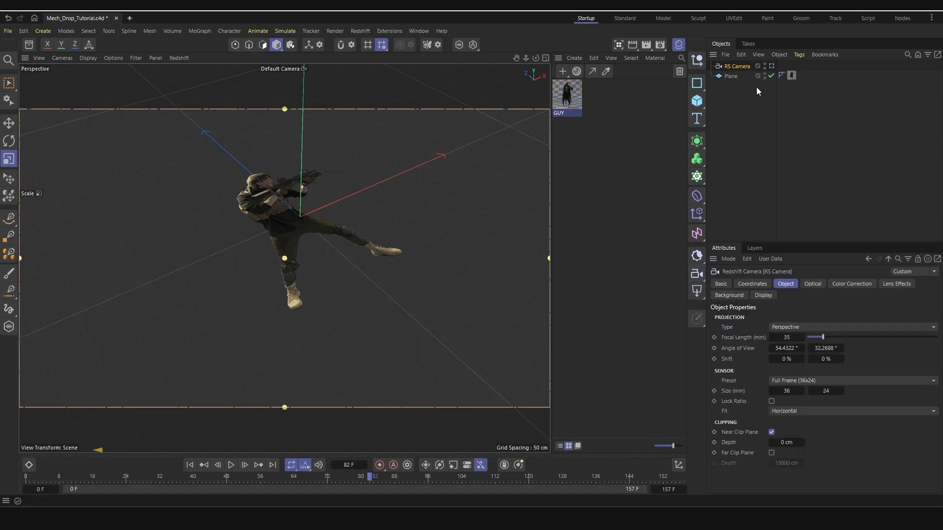
click(772, 66)
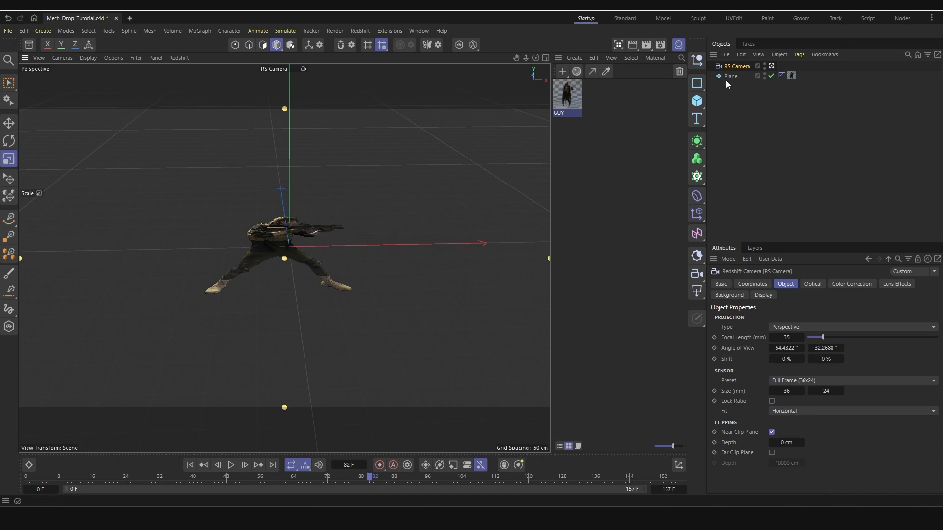
drag(734, 66, 734, 67)
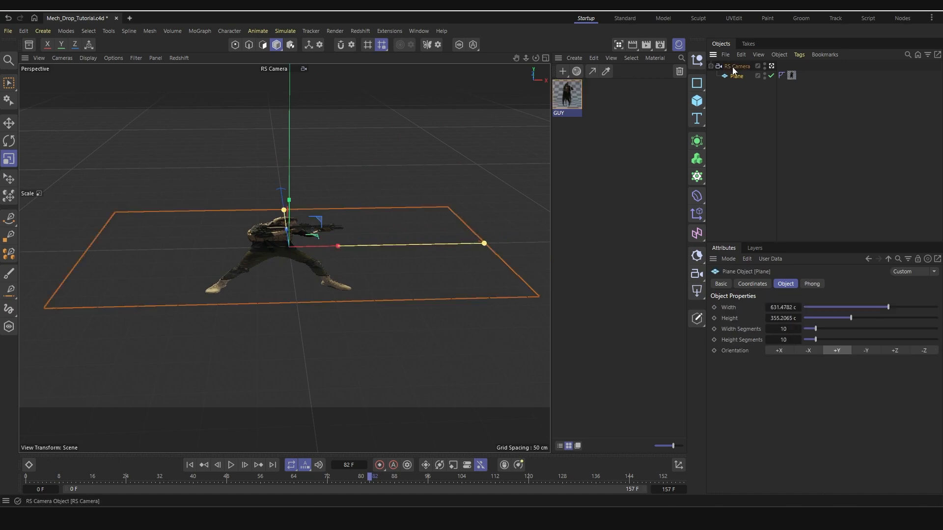
Set the actor plane's rotation to H 0°, P 90° and B 0° so that it faces the camera
click(752, 284)
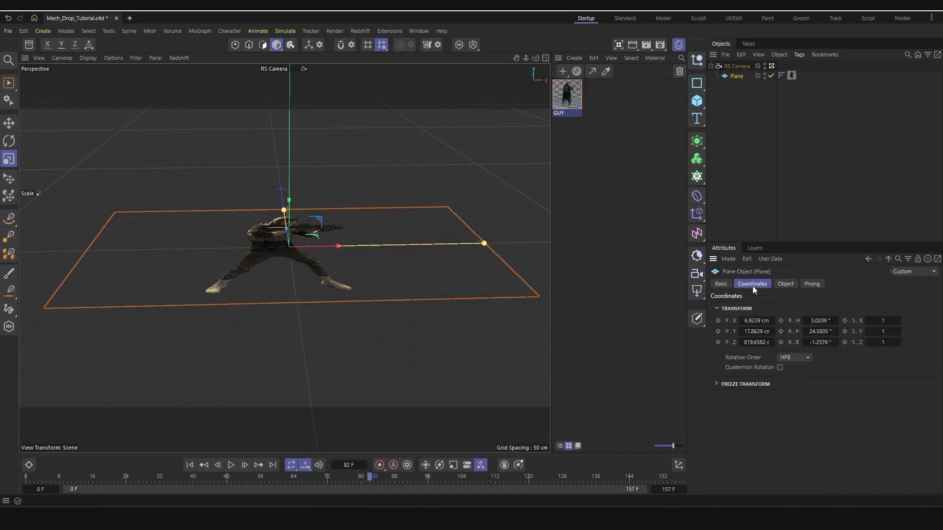
click(820, 321)
text(0)
key(Tab)
text(90)
key(Tab)
text(0)
key(Return)
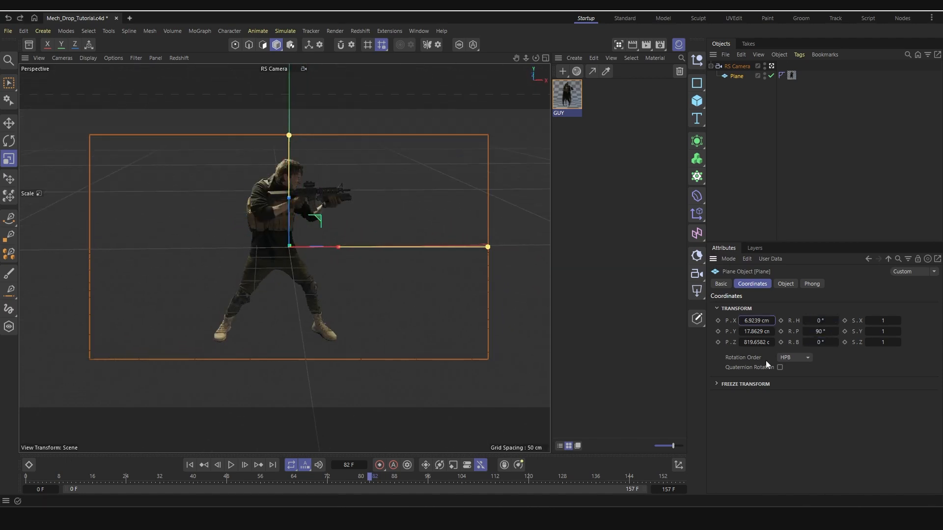
Set the actor plane's X and Y positions to 0 cm and its Z position to about 612 cm, filling the camera frame
click(757, 321)
text(0)
key(Tab)
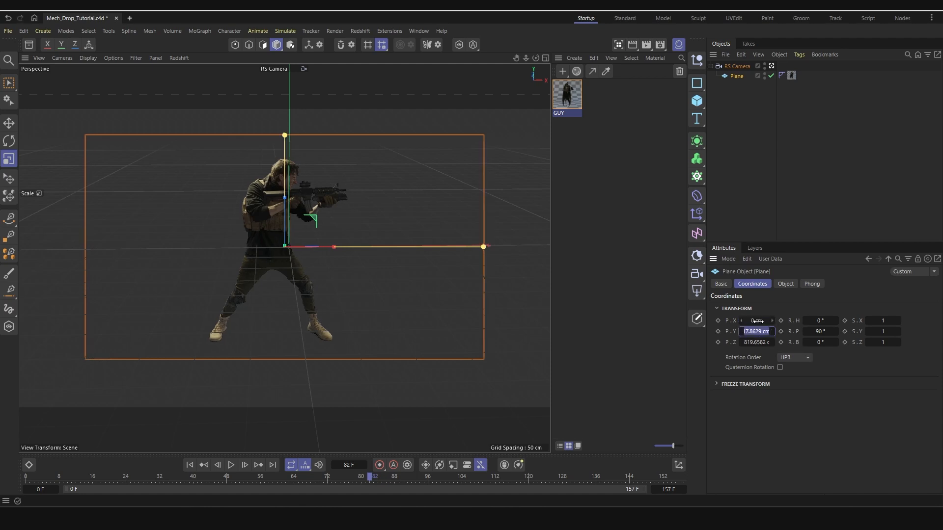
text(0)
key(Return)
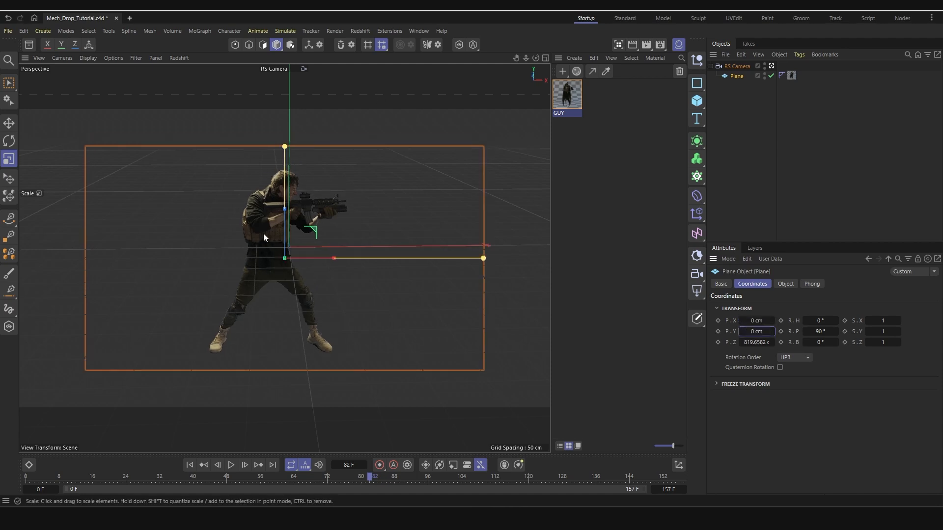
drag(756, 342, 733, 343)
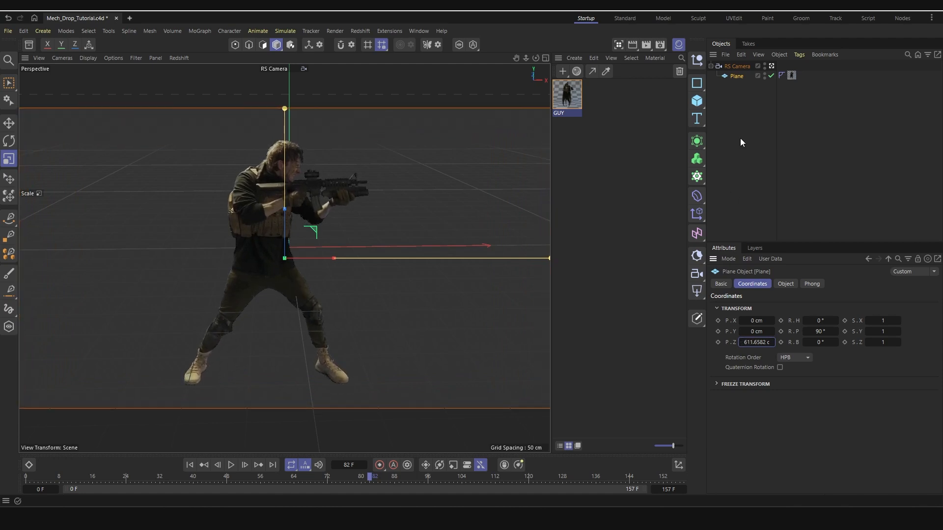
Add a second plane as the floor and adjust the camera view so the actor's feet stand on it
click(697, 100)
click(756, 136)
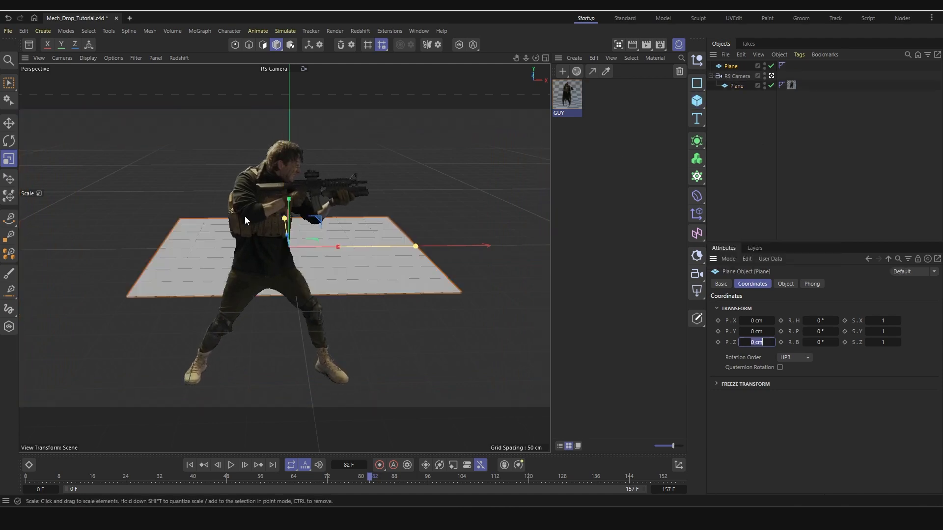
drag(382, 249, 301, 269)
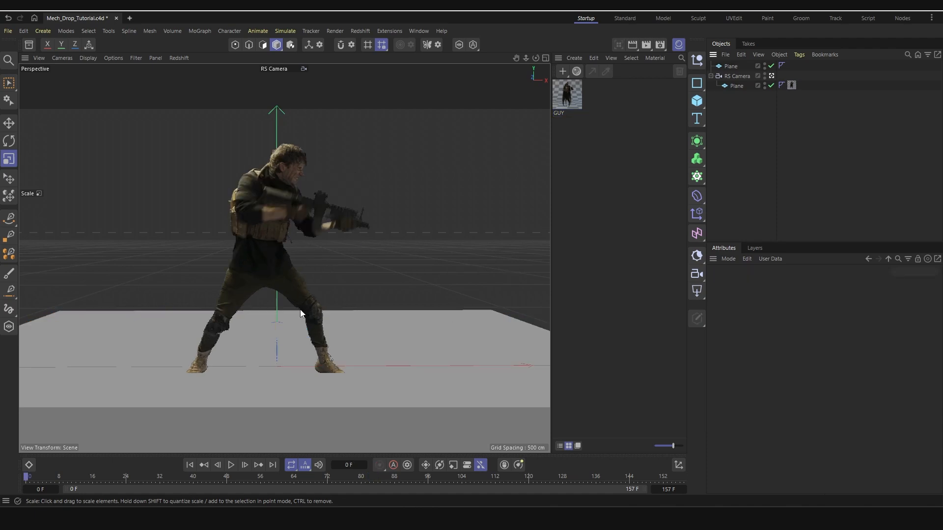
Add a Protection tag to RS Camera and nest a second Redshift camera, RS Camera.1, inside it
click(735, 76)
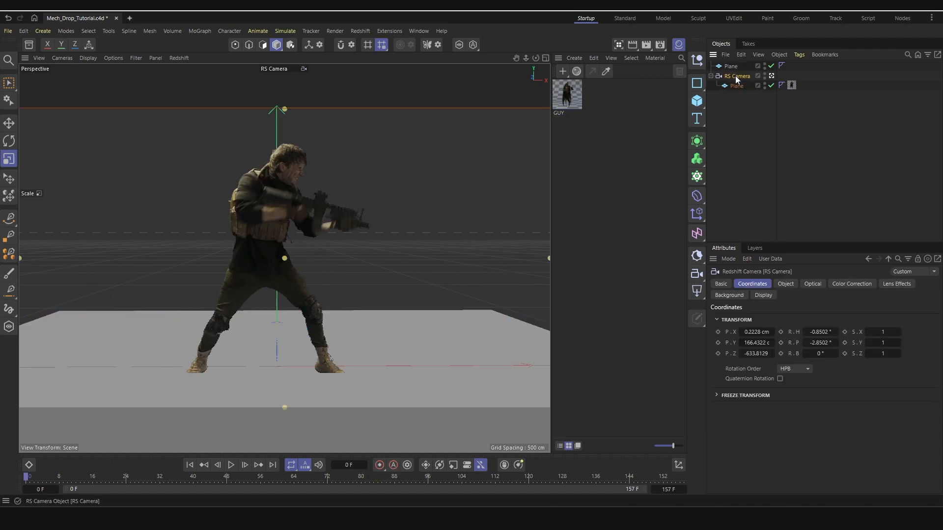
right_click(735, 76)
mouse_move(786, 176)
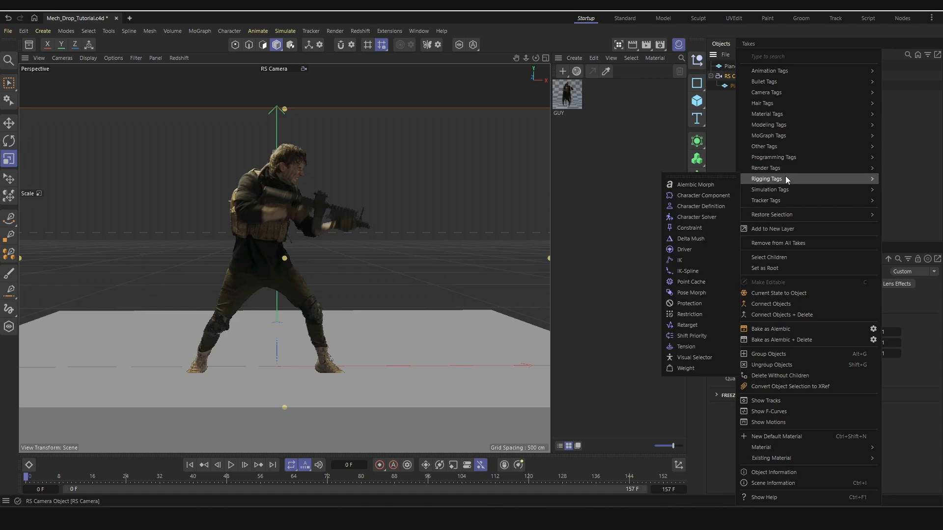
click(689, 304)
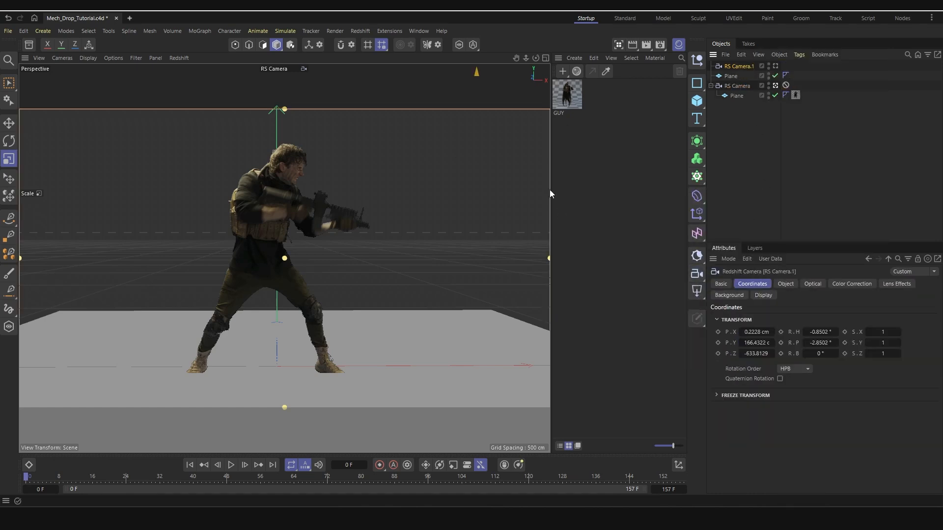
drag(741, 65, 744, 84)
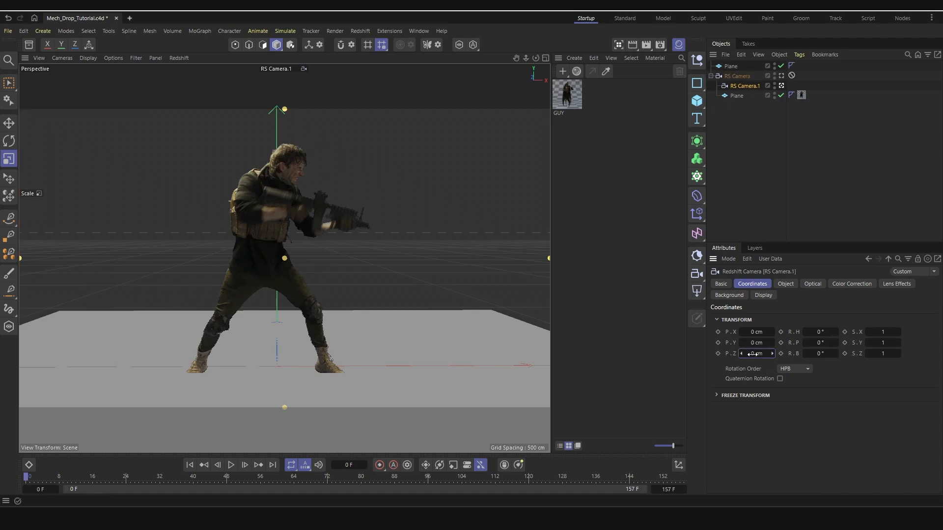
Try moving RS Camera.1 to Y 232 cm and Z -62 cm with its pitch rotation at -19°
mouse_move(755, 354)
mouse_down()
mouse_move(713, 354)
mouse_move(752, 354)
mouse_move(766, 343)
mouse_move(755, 343)
mouse_up()
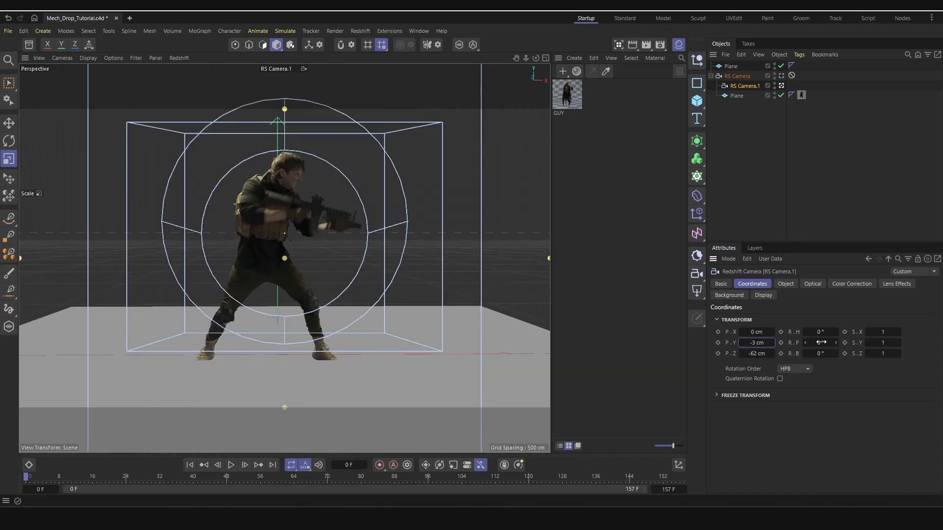
drag(821, 343, 819, 342)
drag(759, 342, 875, 343)
drag(817, 343, 807, 343)
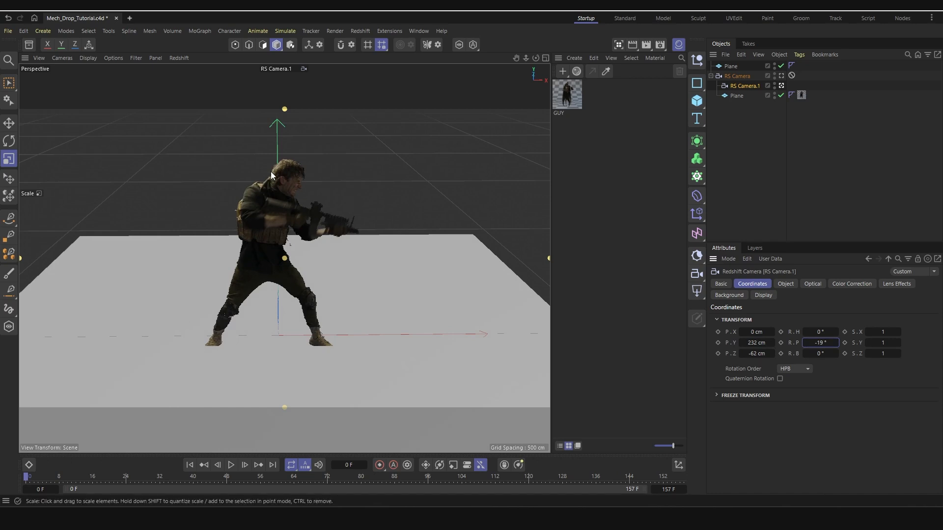
Reset RS Camera.1's Y position to 0 cm and its pitch rotation to 0°
click(755, 343)
text(0)
key(Return)
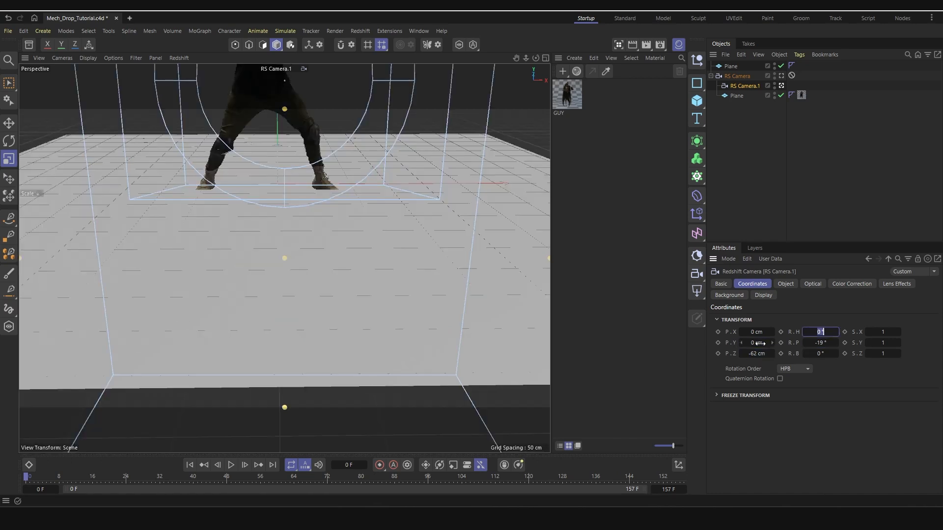
click(820, 342)
text(0)
key(Return)
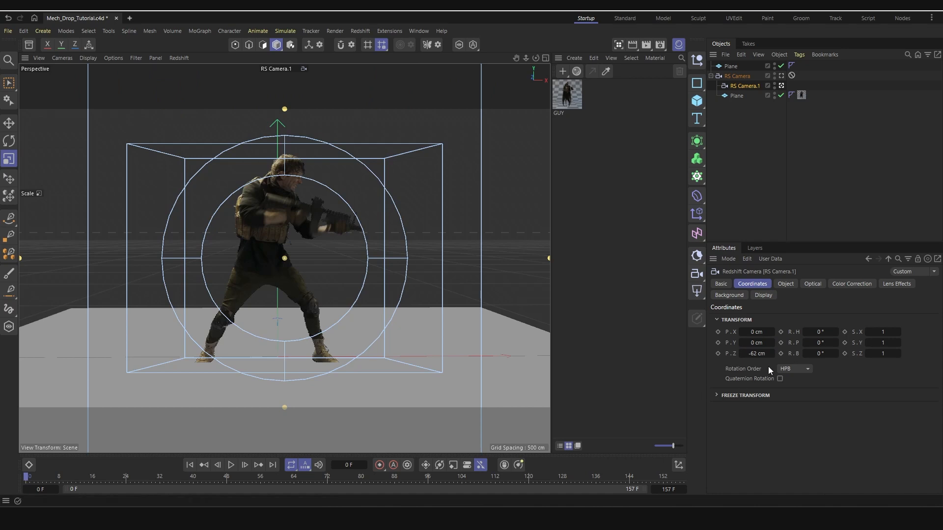
Keyframe RS Camera.1's Z position at -659 cm on frame 0 and at -56 cm on frame 157
drag(758, 354, 465, 354)
click(718, 354)
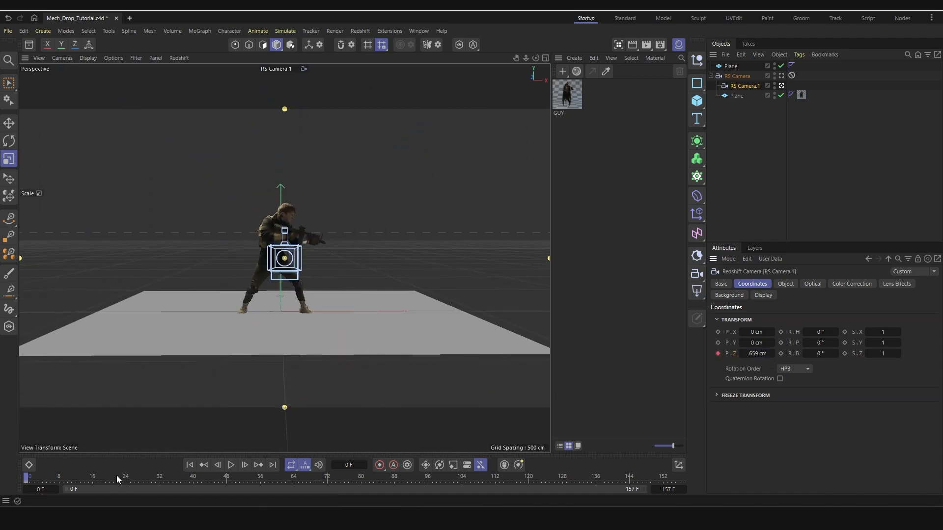
drag(117, 477, 743, 468)
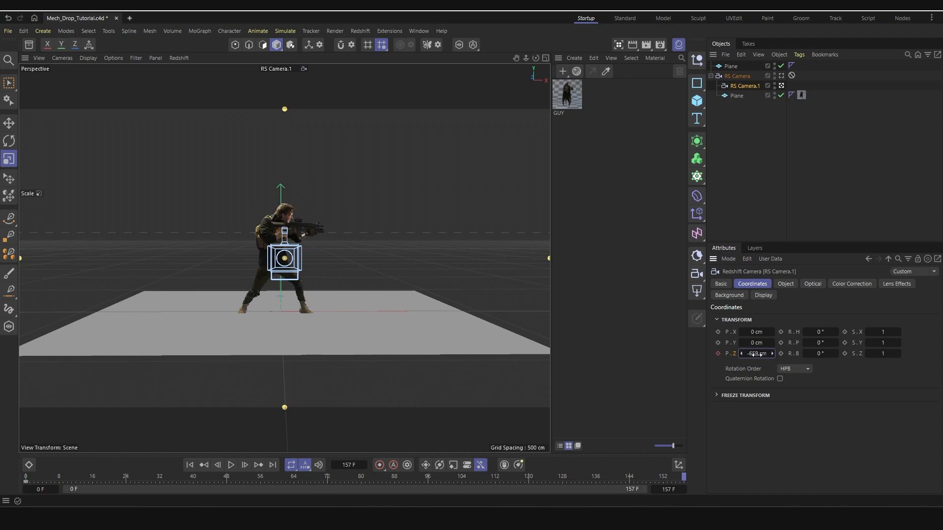
drag(756, 353, 710, 351)
click(719, 353)
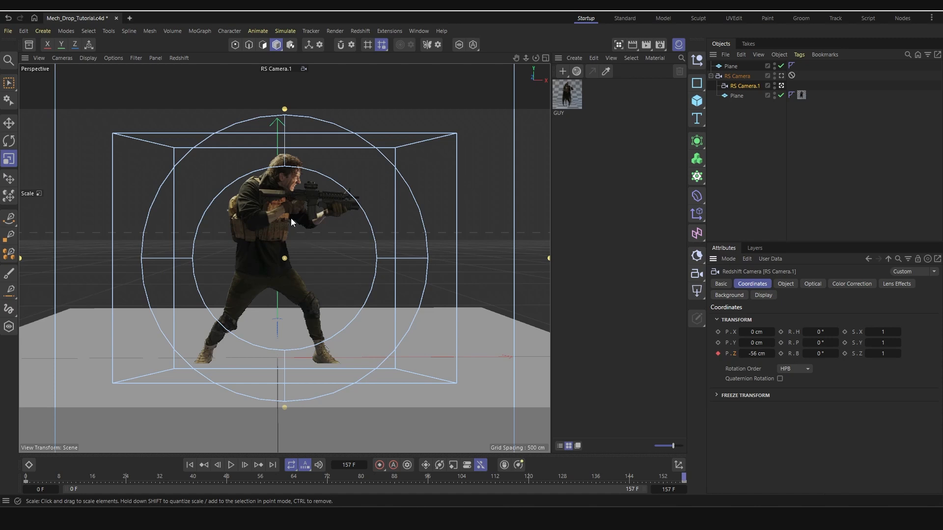
Hide RS Camera in the viewport, force its child actor plane visible, and return to frame 0
click(774, 75)
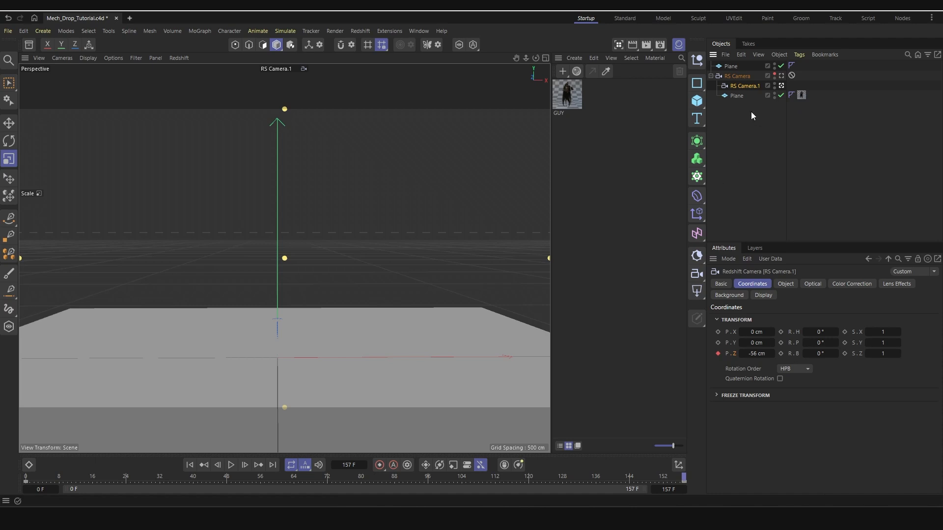
click(774, 94)
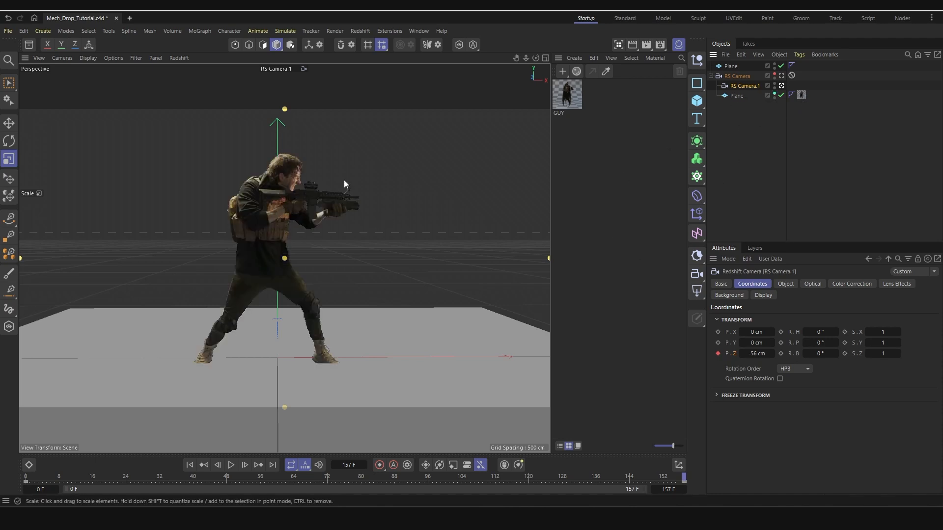
key(shift+f)
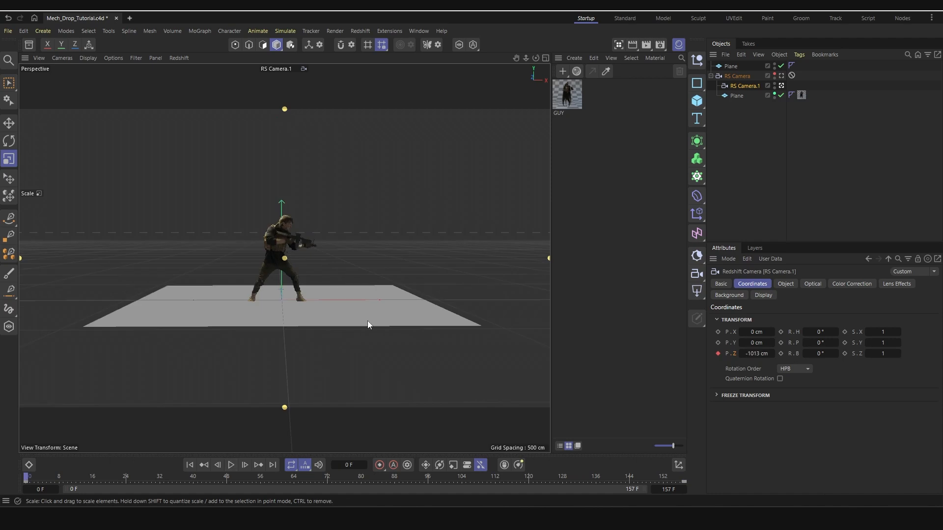
Enlarge the floor plane so that it extends across the full width of the camera view
click(368, 320)
mouse_move(205, 285)
mouse_down()
mouse_move(550, 177)
mouse_move(191, 293)
mouse_up()
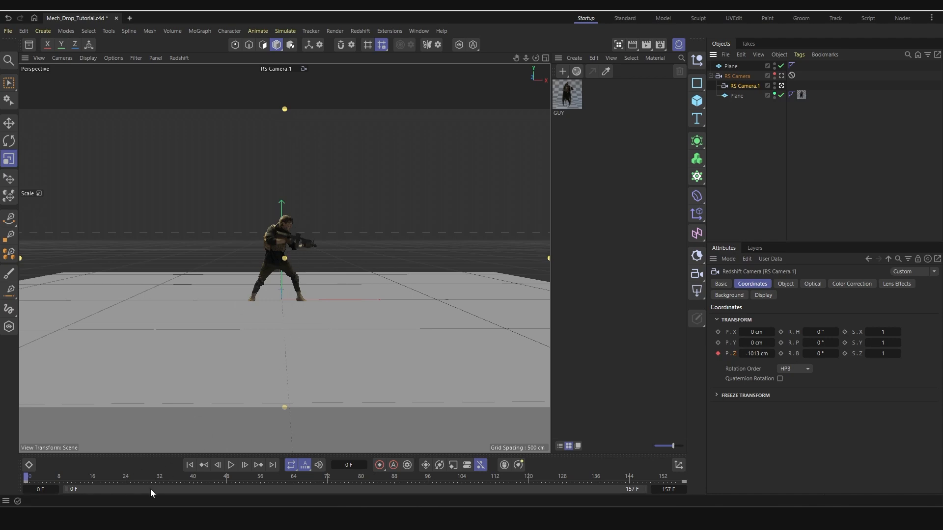
Keyframe RS Camera.1's Y position at 0 cm on frame 157
drag(138, 477, 741, 463)
click(720, 343)
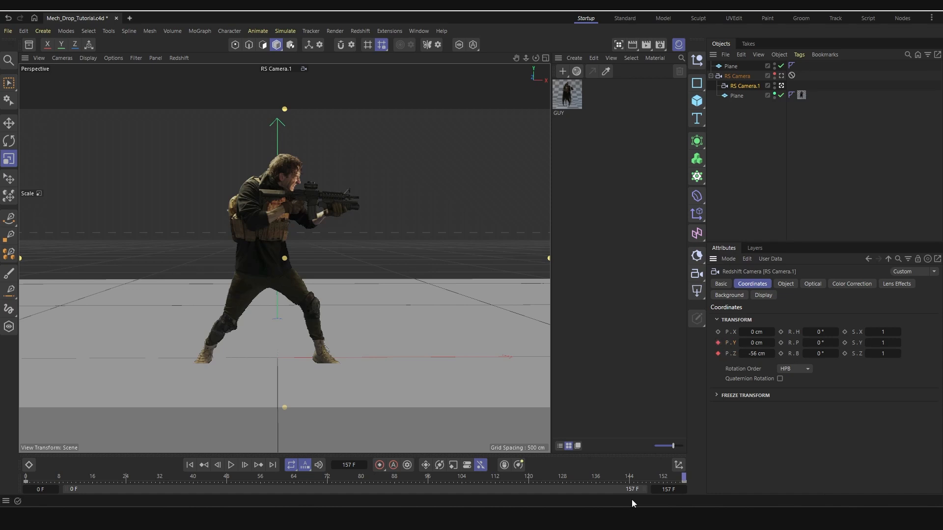
Keyframe RS Camera.1's Y position at -70 cm on frame 0
click(203, 465)
click(204, 466)
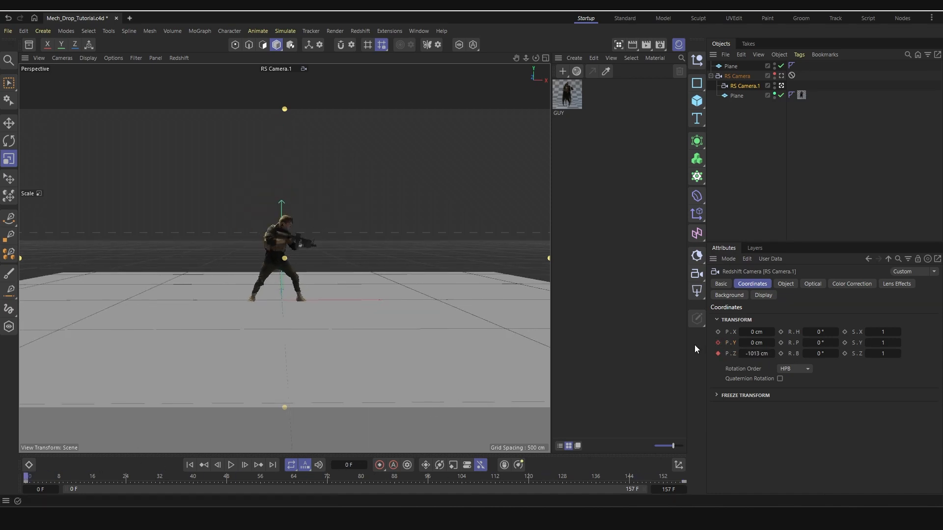
drag(772, 343, 739, 343)
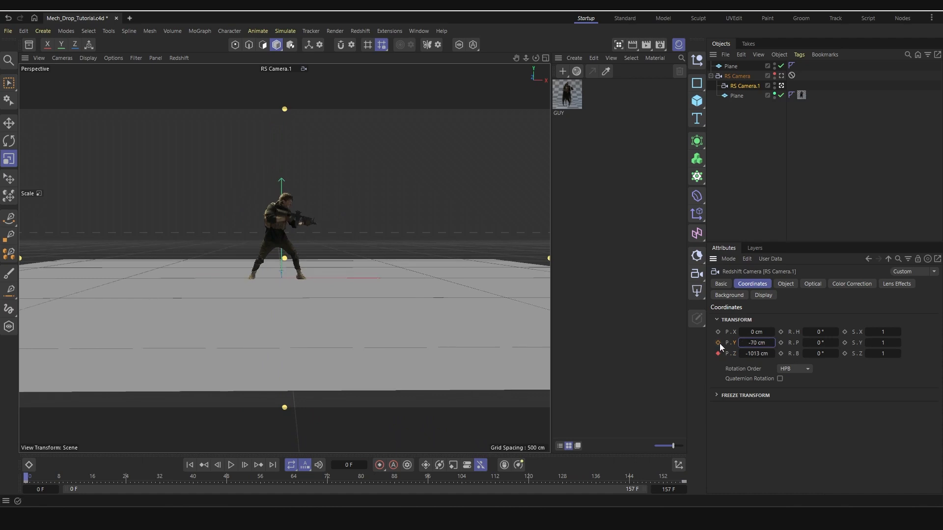
Enlarge the floor plane so that it fills the foreground of the camera view
click(117, 258)
drag(216, 305, 251, 307)
Show the F-curves of RS Camera.1's Y and Z positions and collapse the first keyframes' tangents so the move starts without easing
click(745, 86)
right_click(734, 343)
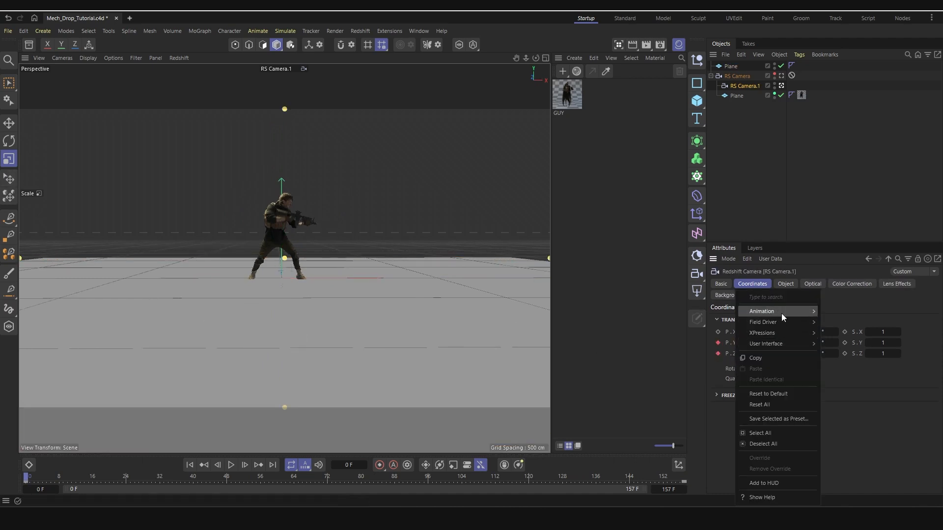
mouse_move(783, 312)
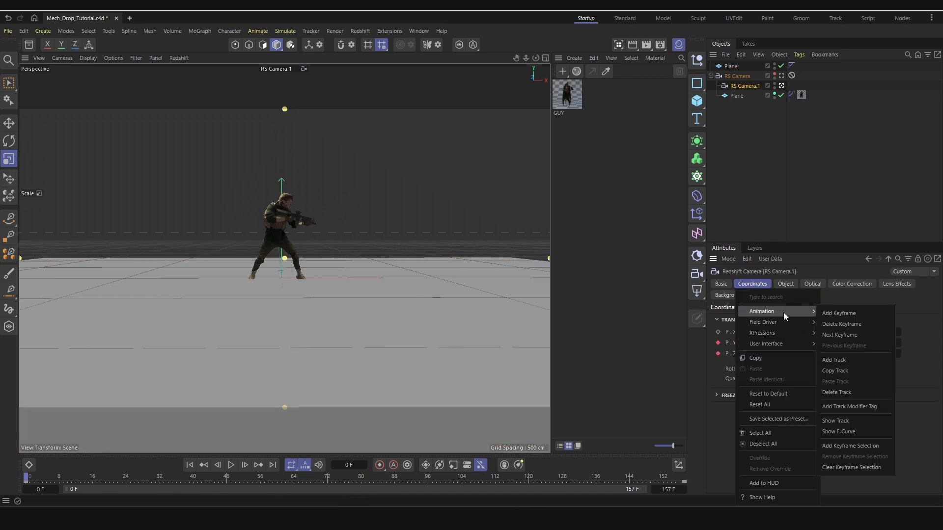
click(841, 431)
key(h)
drag(333, 101, 168, 420)
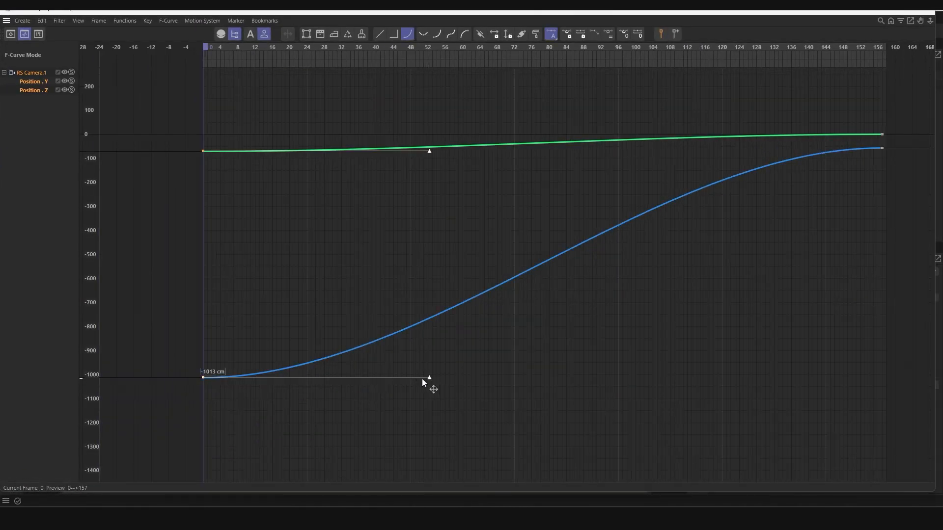
drag(427, 379, 190, 379)
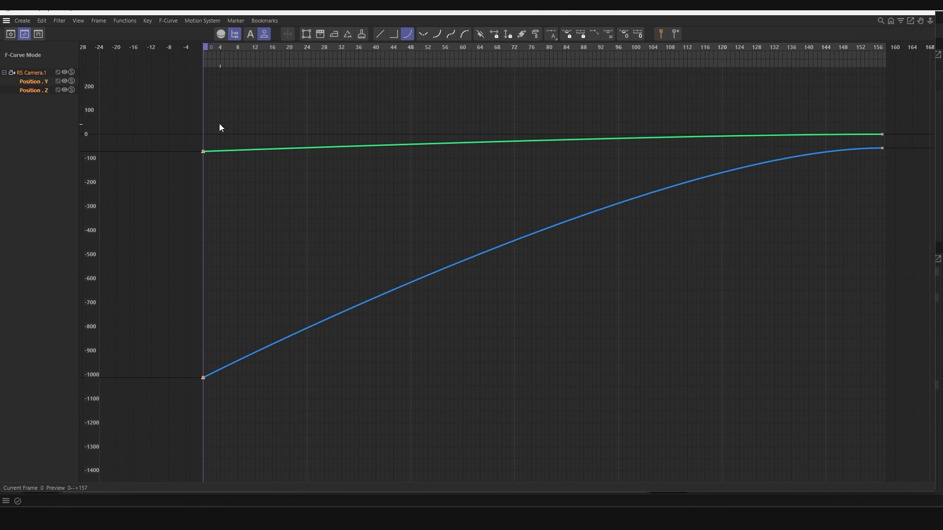
Scrub through the timeline to review the camera move and end on frame 0
drag(241, 49, 548, 64)
drag(660, 62, 878, 46)
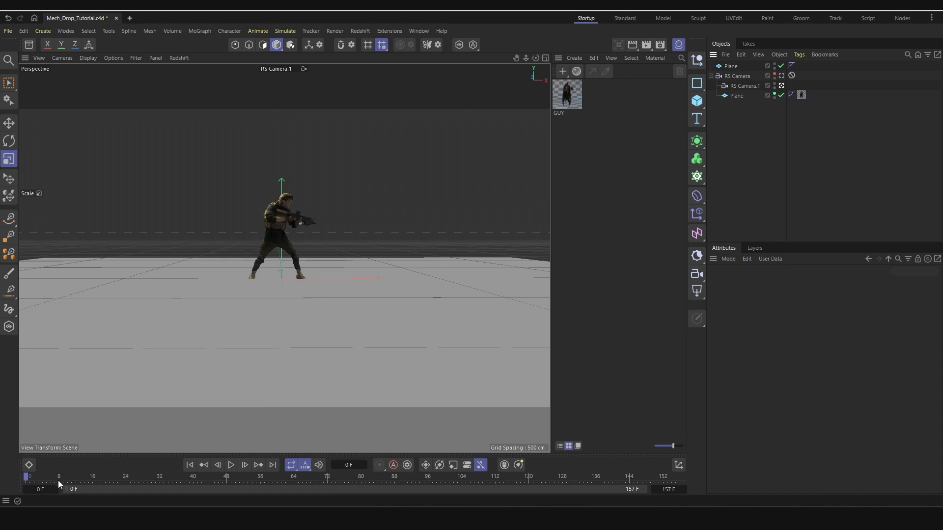
drag(59, 480, 26, 481)
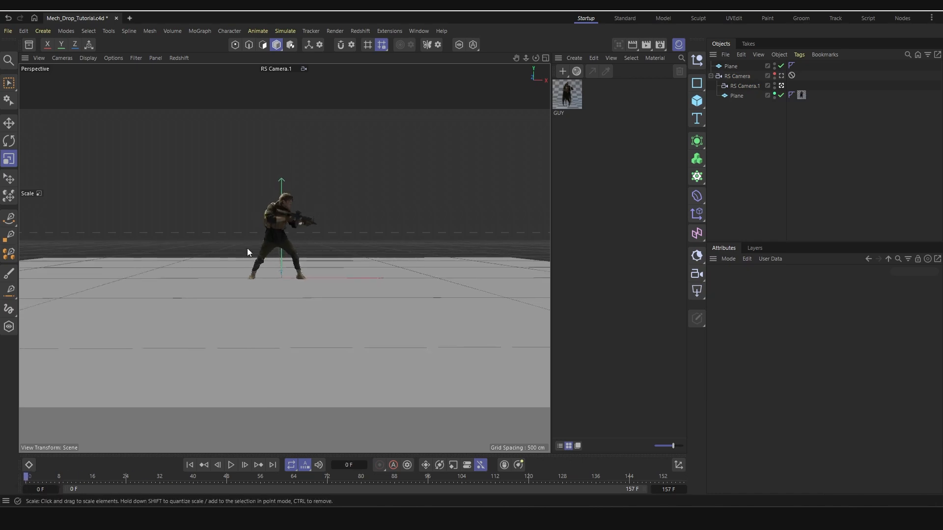
Add a Vibrate animation tag to RS Camera.1
right_click(738, 87)
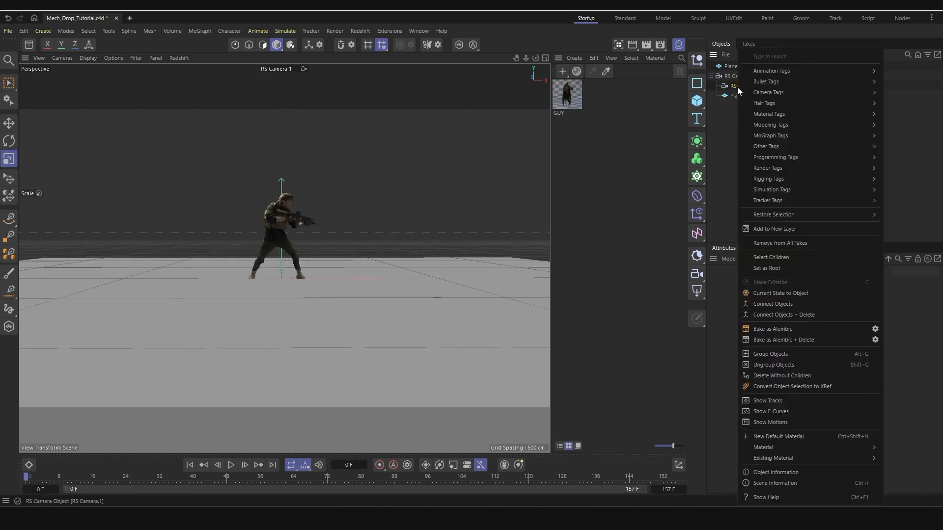
mouse_move(761, 72)
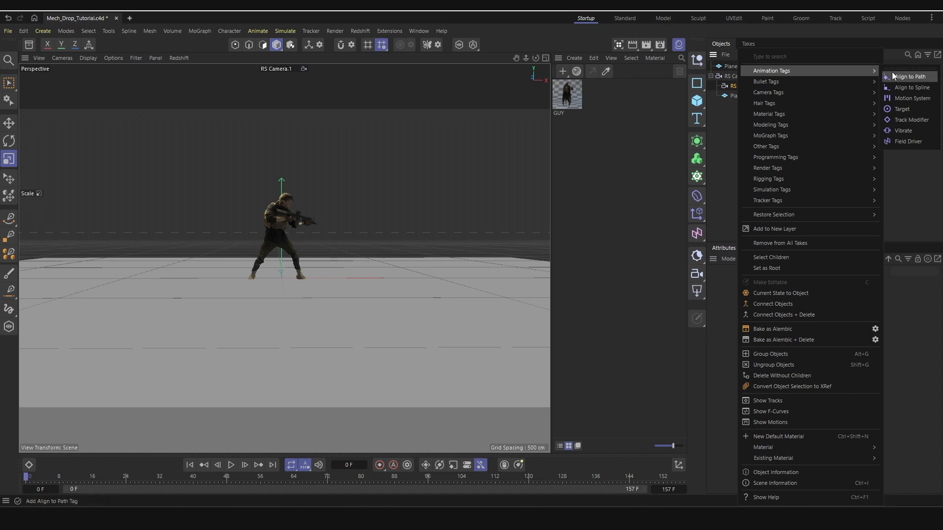
click(903, 130)
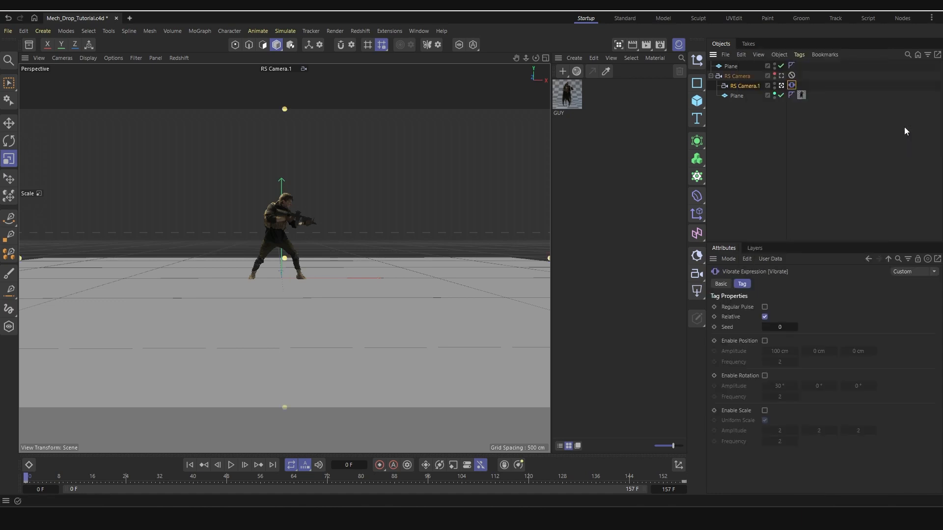
Enable position vibration with amplitudes of 0, 10 and 0 cm and a frequency of 1.5
click(765, 341)
click(780, 351)
text(100)
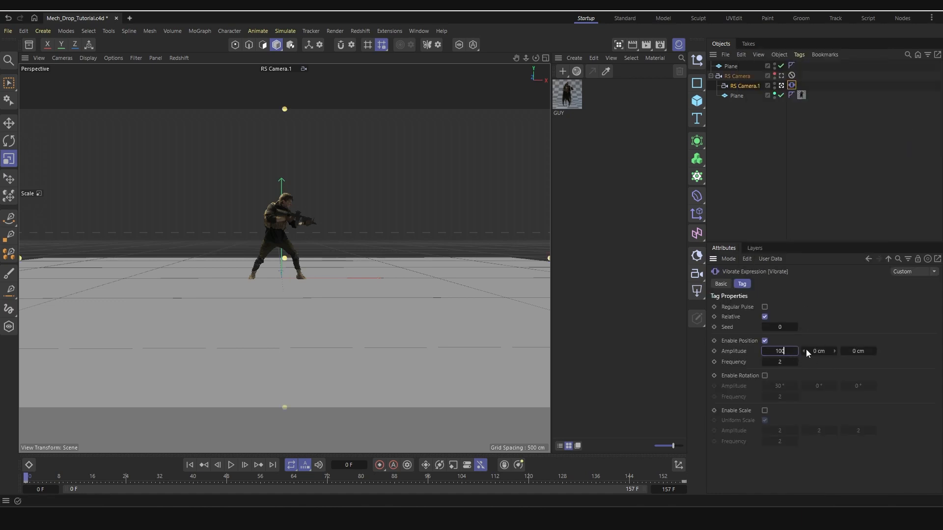
key(Return)
text(0)
key(Tab)
text(10)
click(782, 362)
text(1.5)
key(Return)
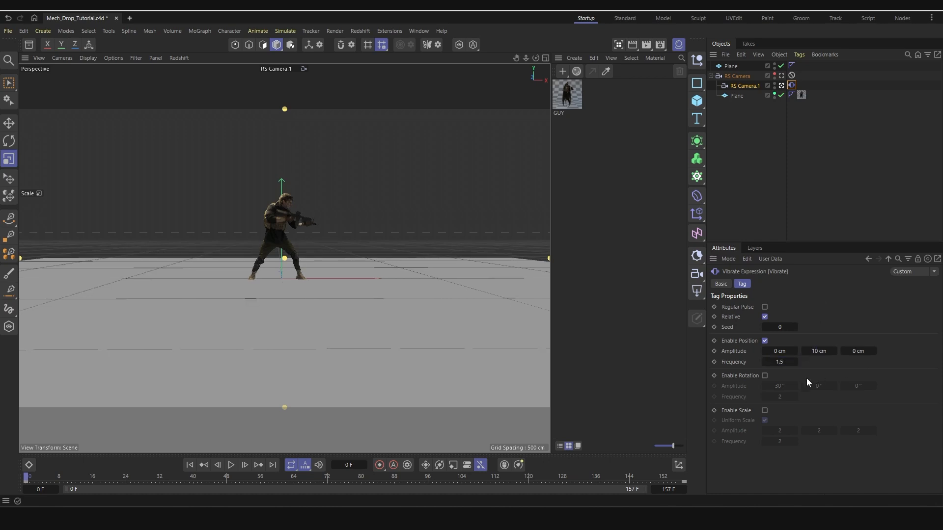
Enable rotation vibration with amplitudes of 0°, 5° and 0° and a frequency of 1
click(764, 376)
click(780, 386)
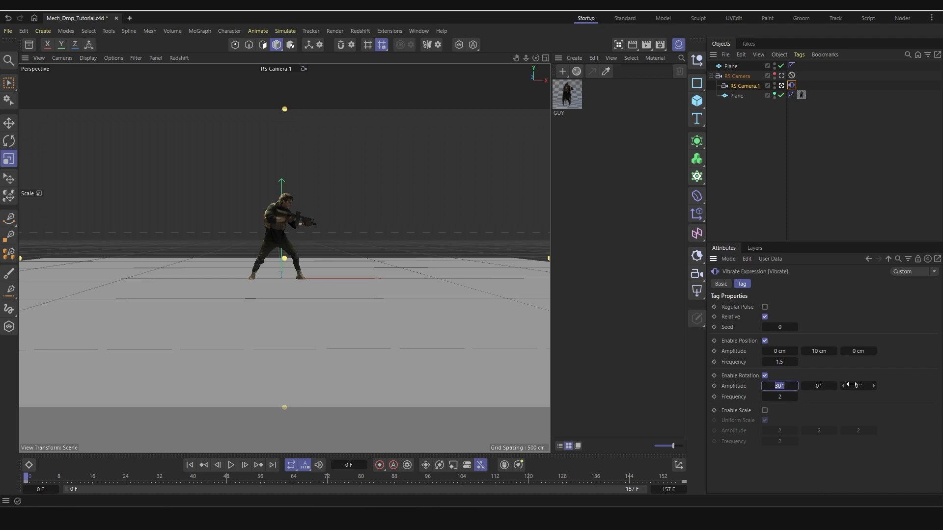
text(0)
key(Tab)
text(5)
double_click(793, 397)
text(1)
Play back the camera shake, set the second rotation amplitude to 2°, and play the animation again
click(231, 465)
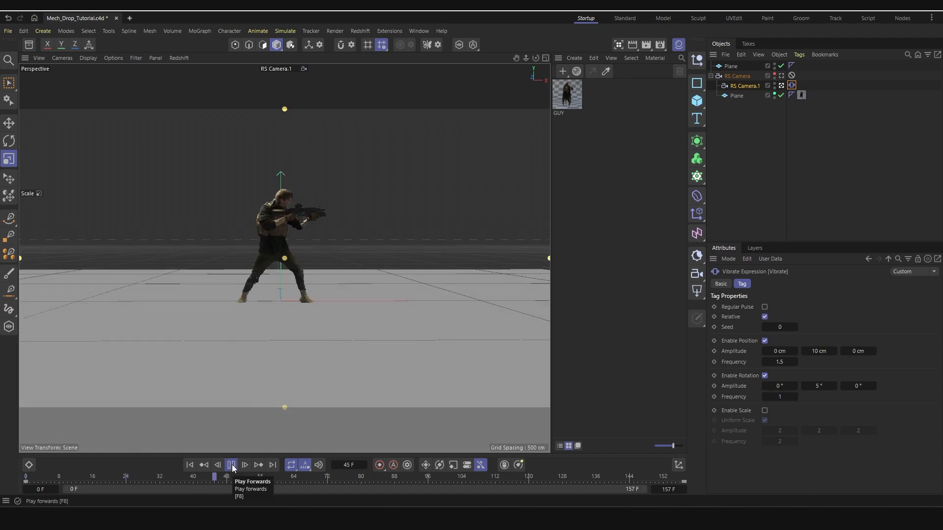
click(231, 465)
double_click(819, 386)
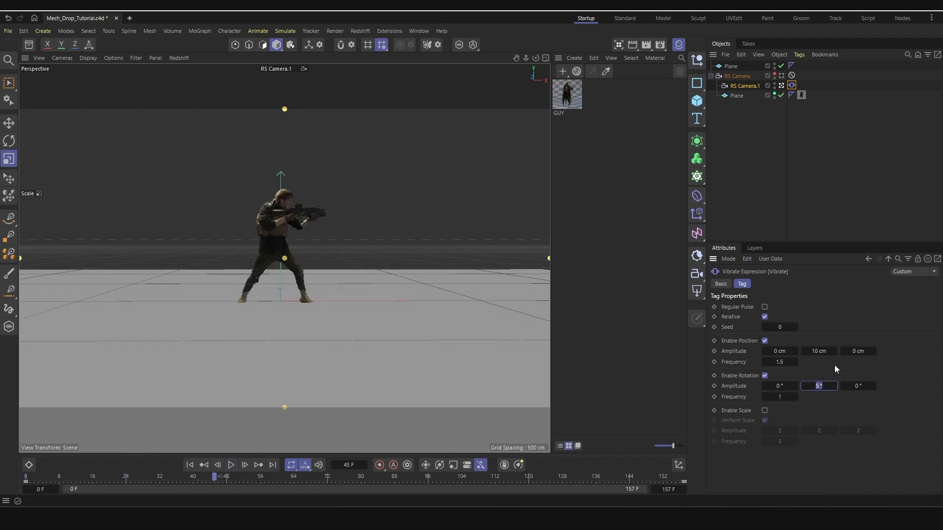
click(231, 465)
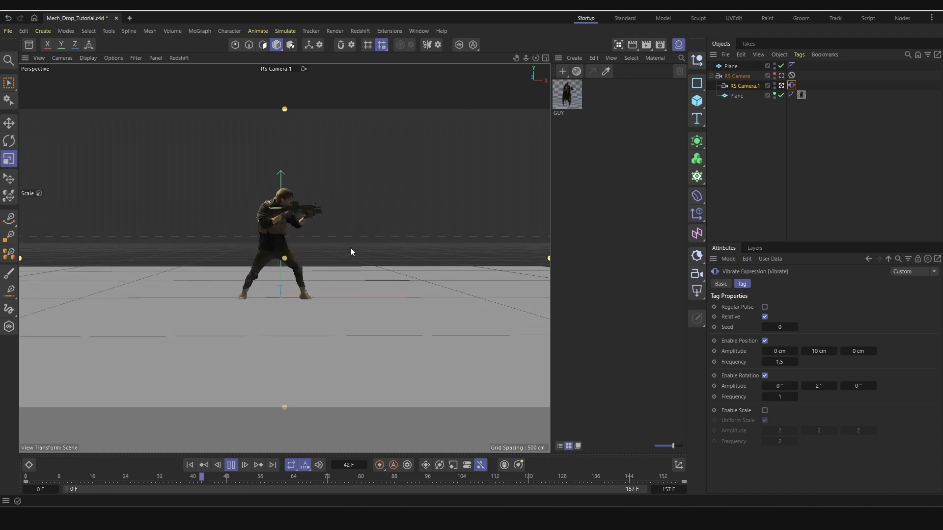
click(231, 465)
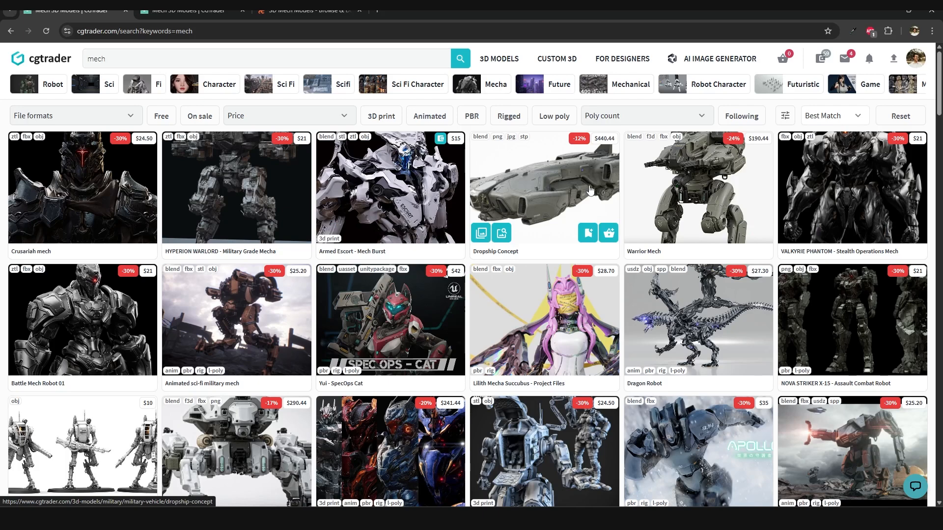
Switch to the CGTrader website and look through the mech model search results
scroll(777, 195, down, 2)
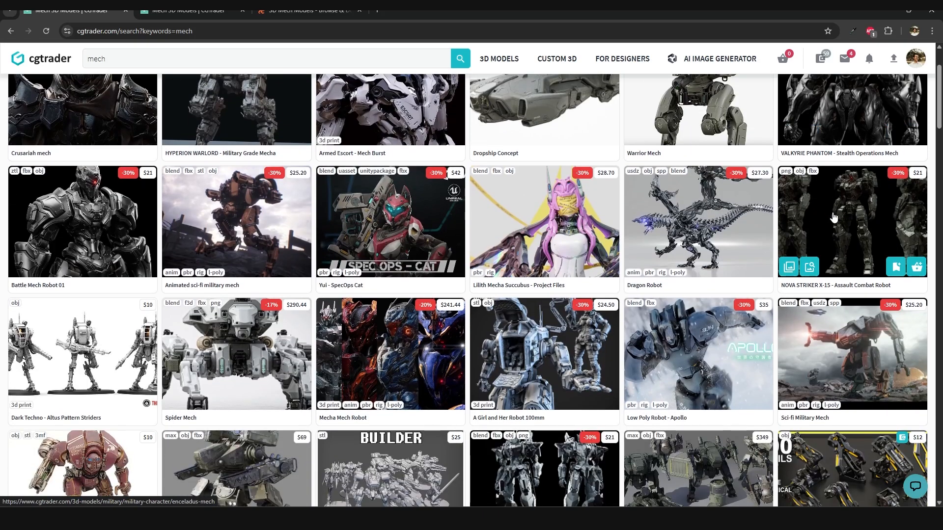
scroll(834, 217, up, 2)
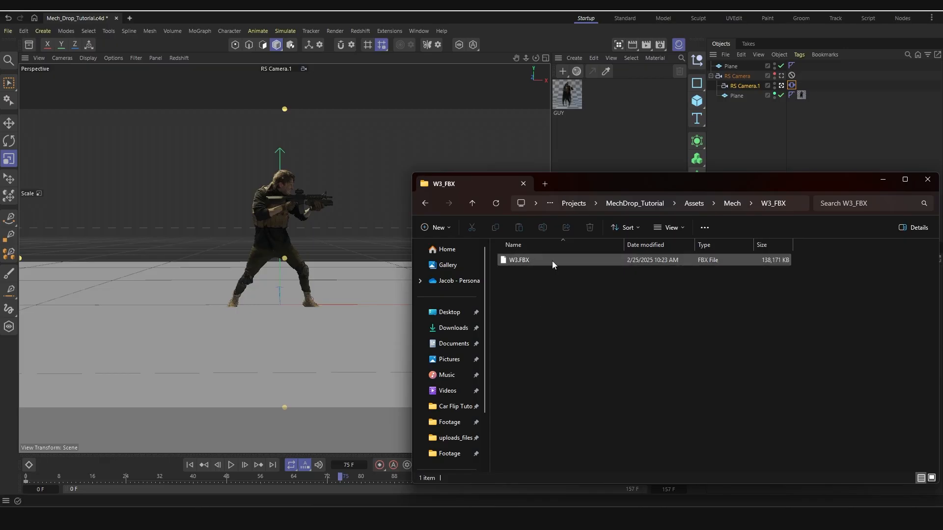
Import W3.FBX from the Mech assets folder with the default FBX settings and inspect the mech from the other side
drag(523, 261, 351, 199)
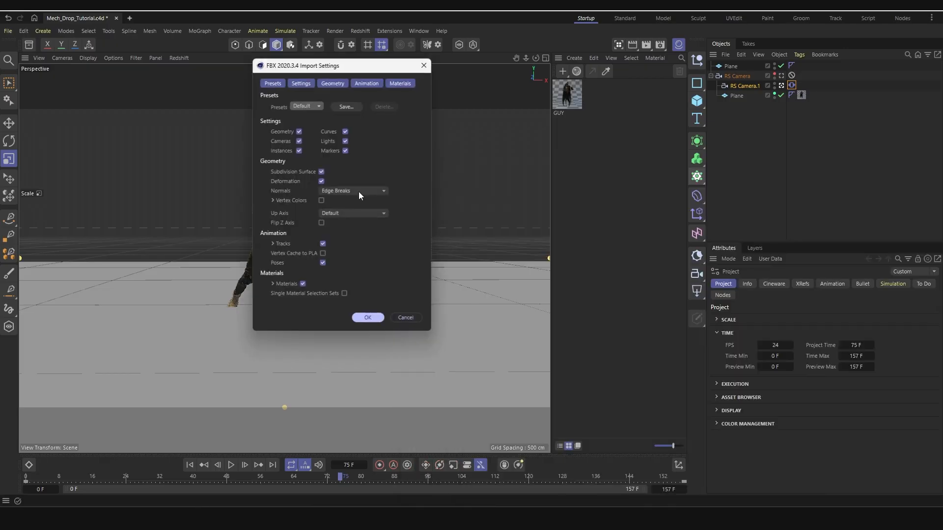
click(379, 325)
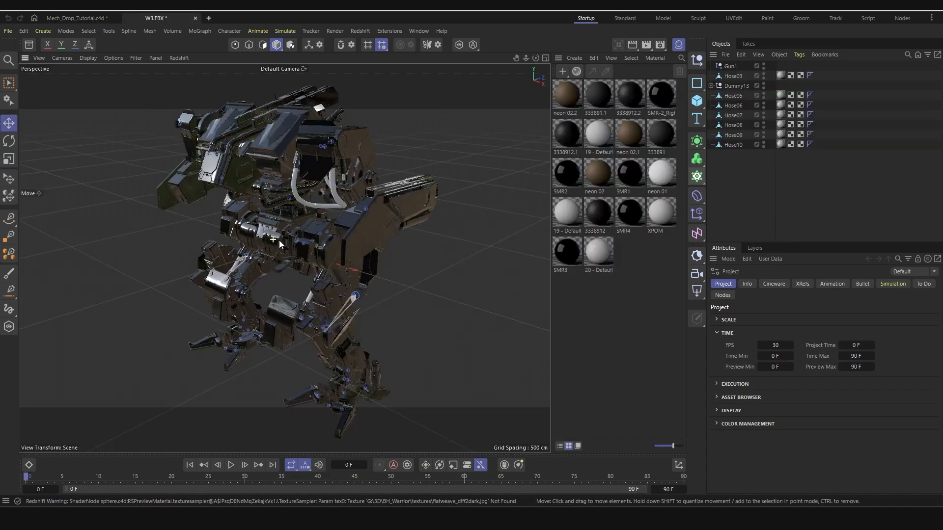
alt+drag(444, 241, 246, 233)
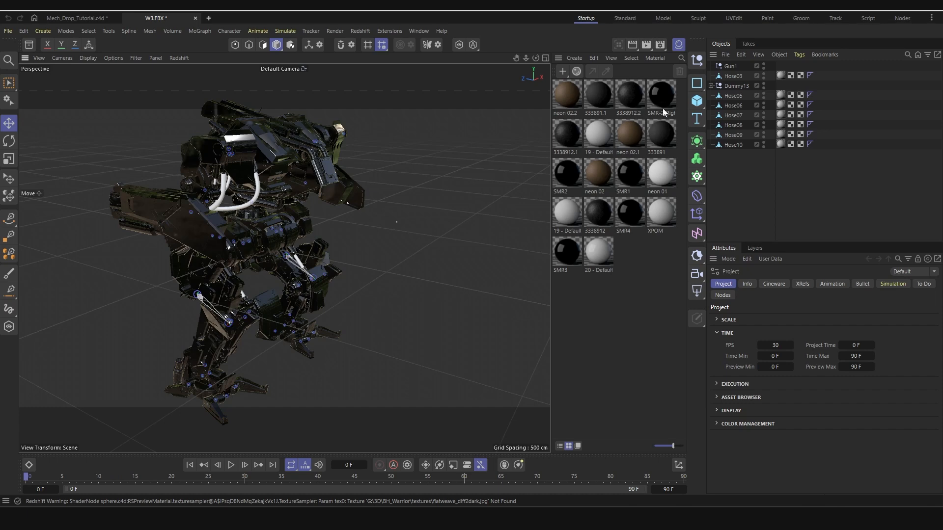
Switch to the mech's textures folder and look through its image files
key(alt+Tab)
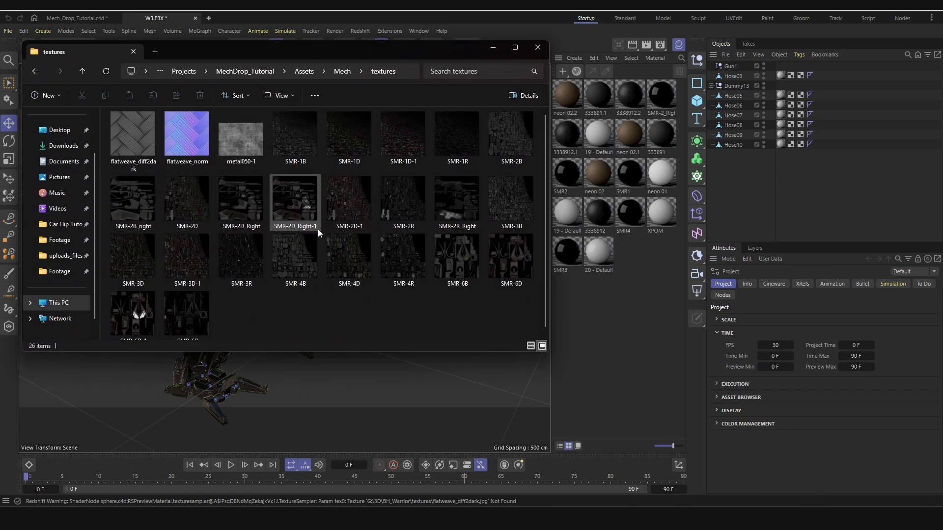
click(355, 228)
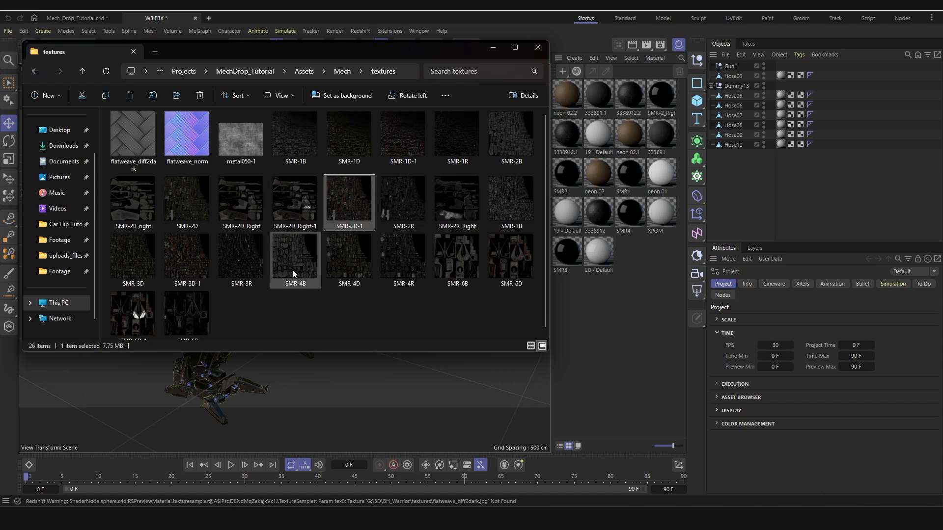
scroll(260, 270, down, 1)
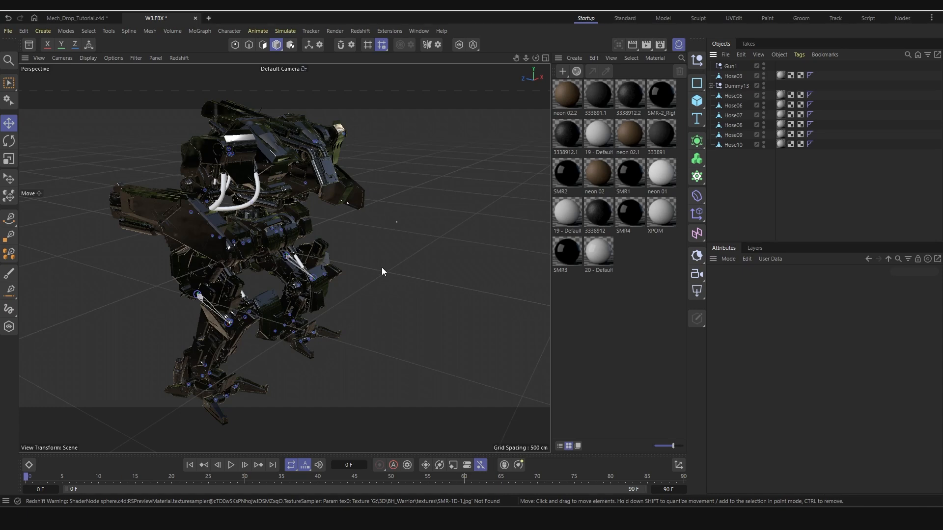
Delete the Diffuse color and Reflection roughness texture nodes from the SMR1 material's node graph
alt+middle_drag(245, 220, 280, 244)
alt+right_drag(280, 243, 305, 244)
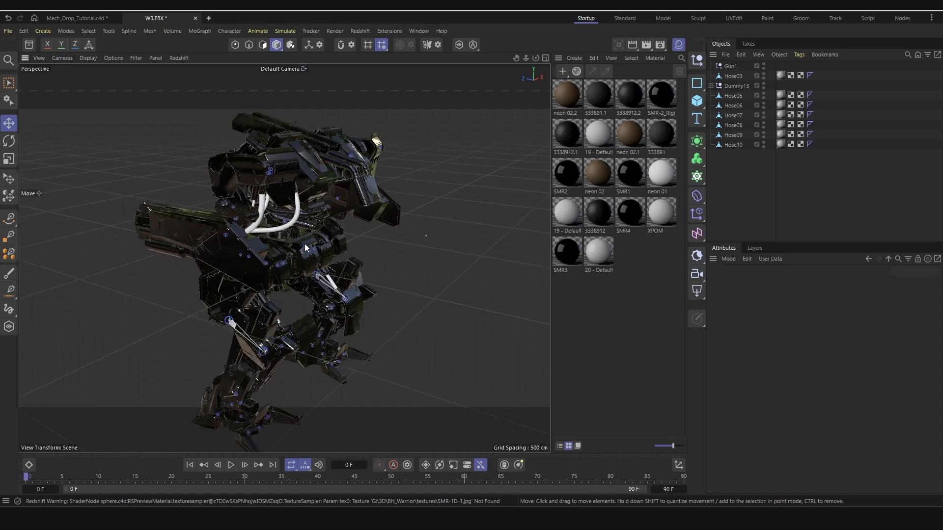
alt+drag(305, 244, 286, 226)
alt+right_drag(288, 250, 308, 252)
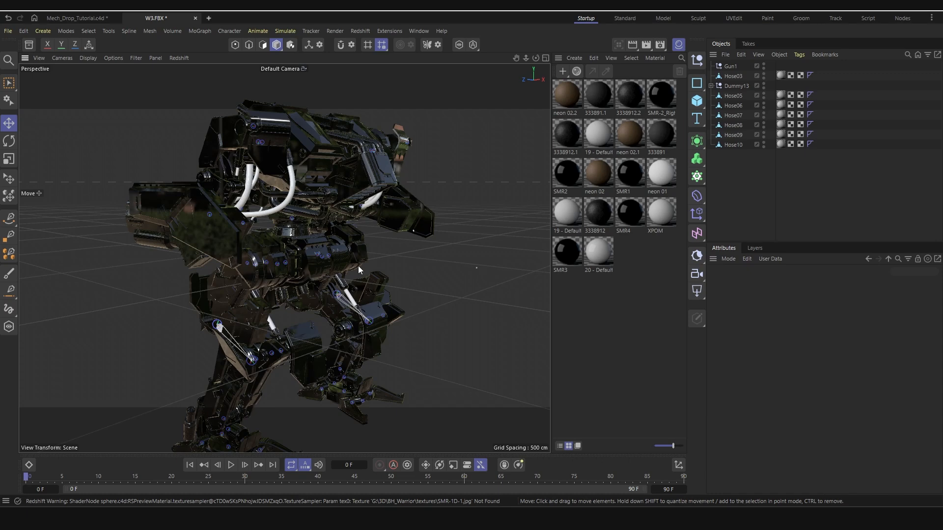
double_click(633, 176)
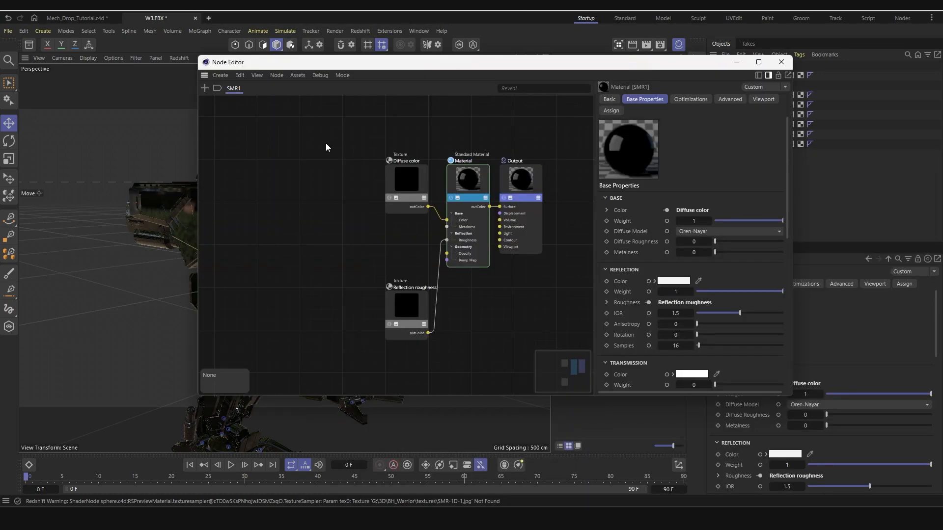
drag(326, 141, 399, 349)
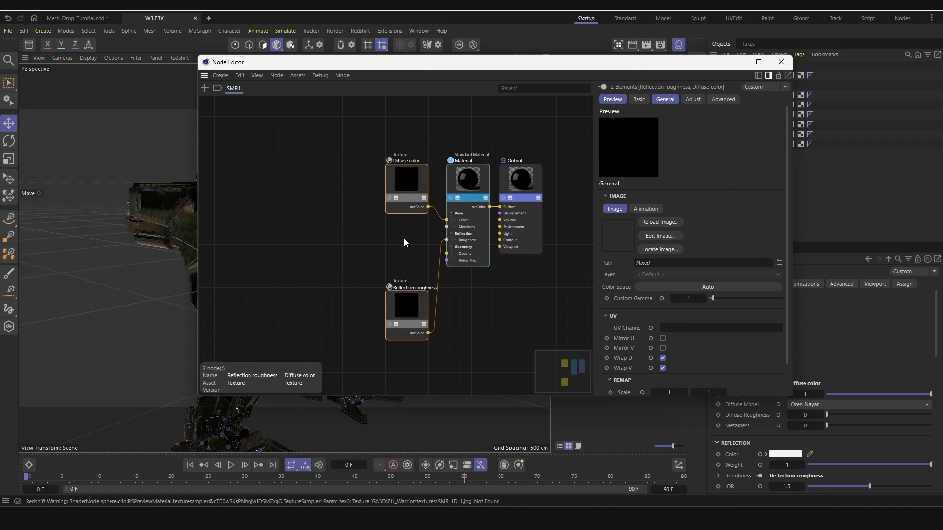
key(Delete)
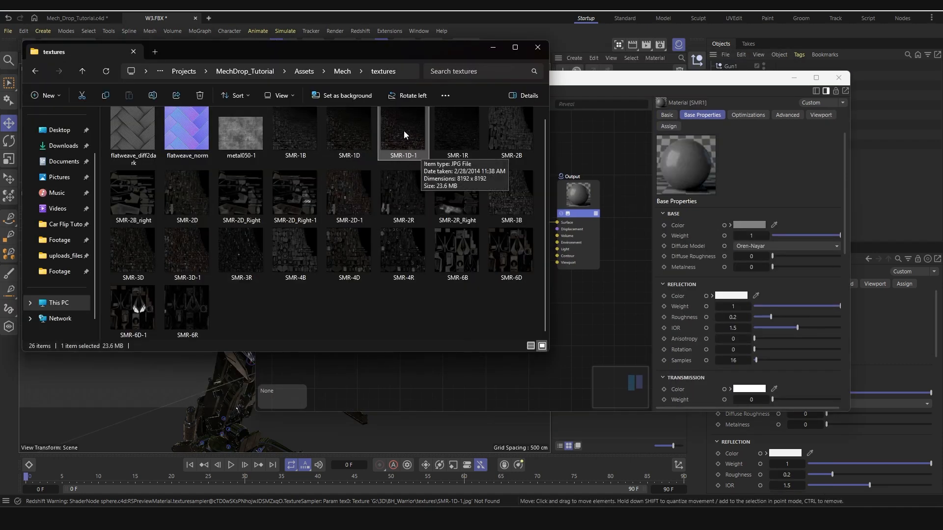
Add SMR-1D-1.jpg to the SMR1 node graph as the base color and move the Node Editor clear of the mech
drag(406, 131, 427, 191)
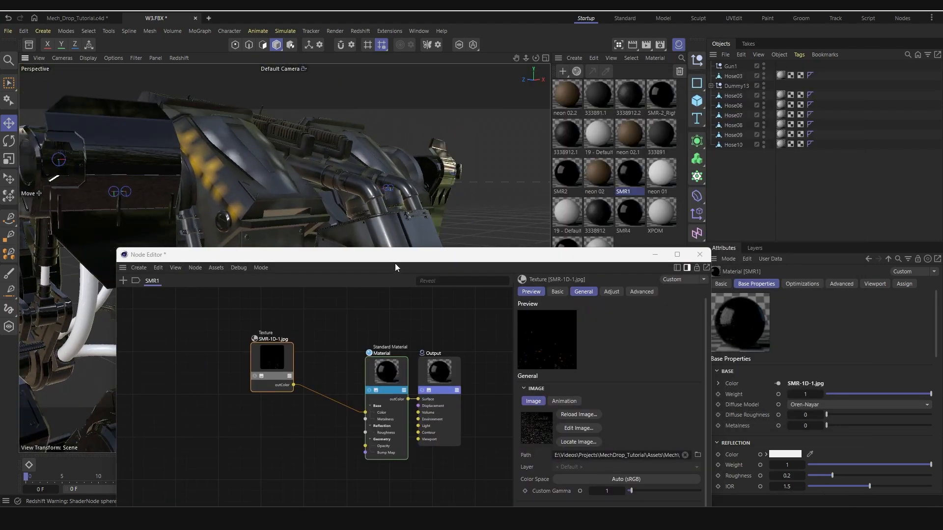
drag(373, 248, 315, 343)
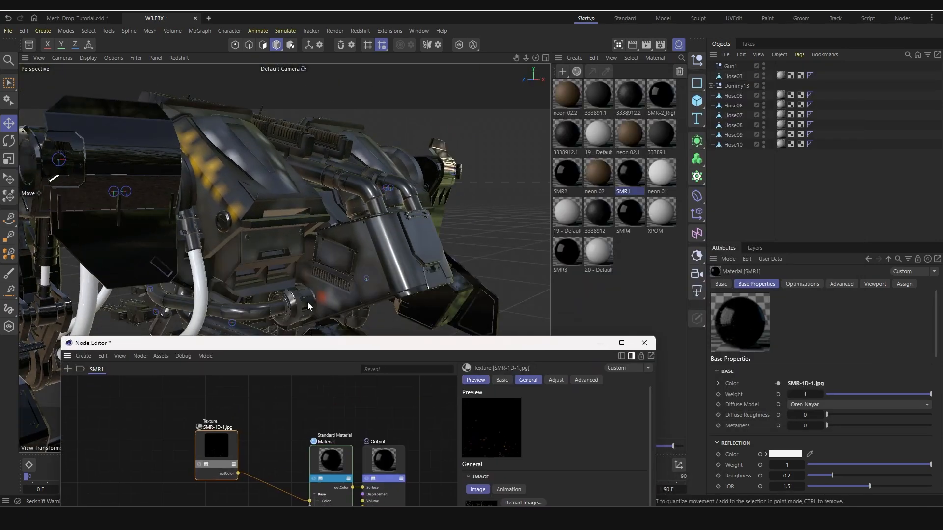
Set the SMR1 material's viewport texture preview size to 1024x1024 (4 MB) and inspect the sharper decals on the mech
click(631, 182)
click(875, 285)
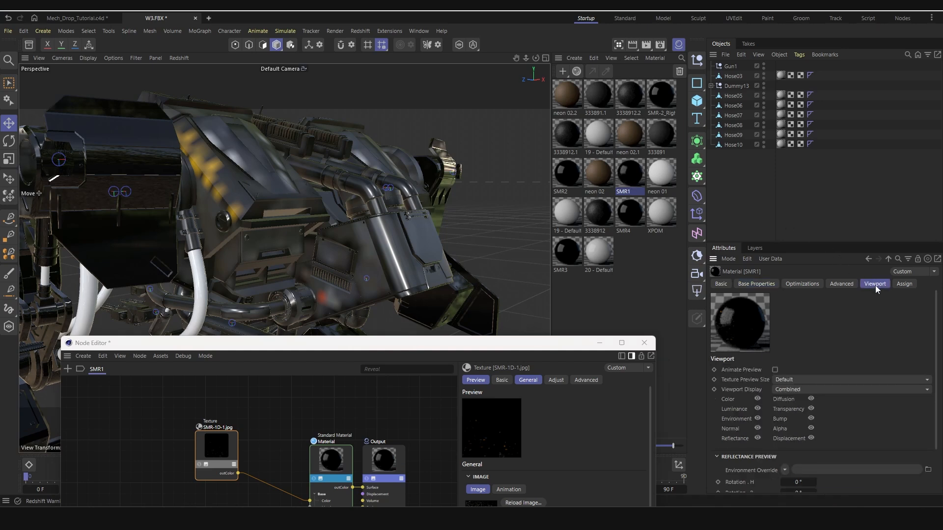
click(795, 382)
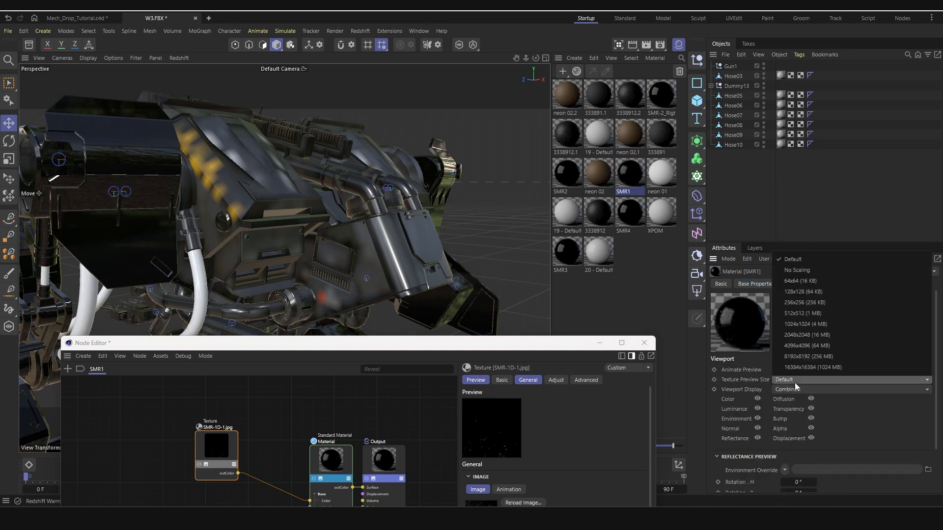
click(827, 326)
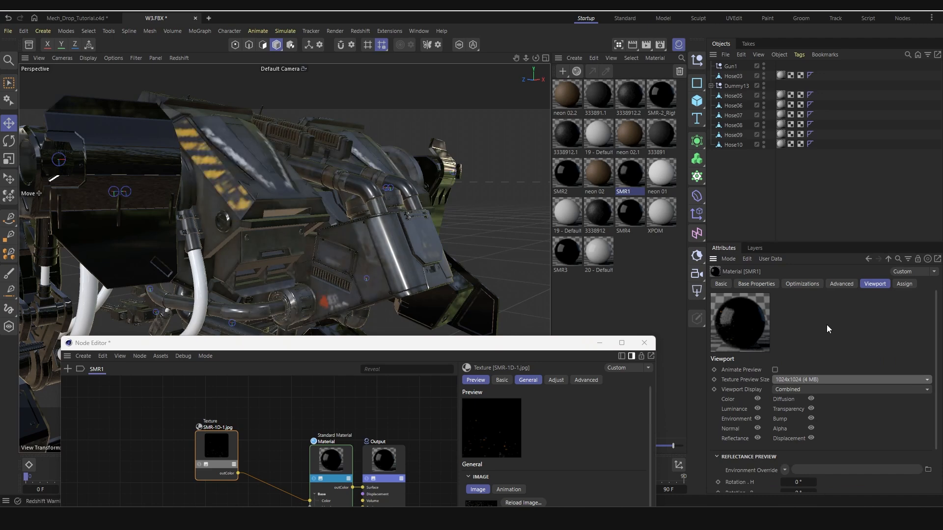
alt+drag(452, 241, 406, 228)
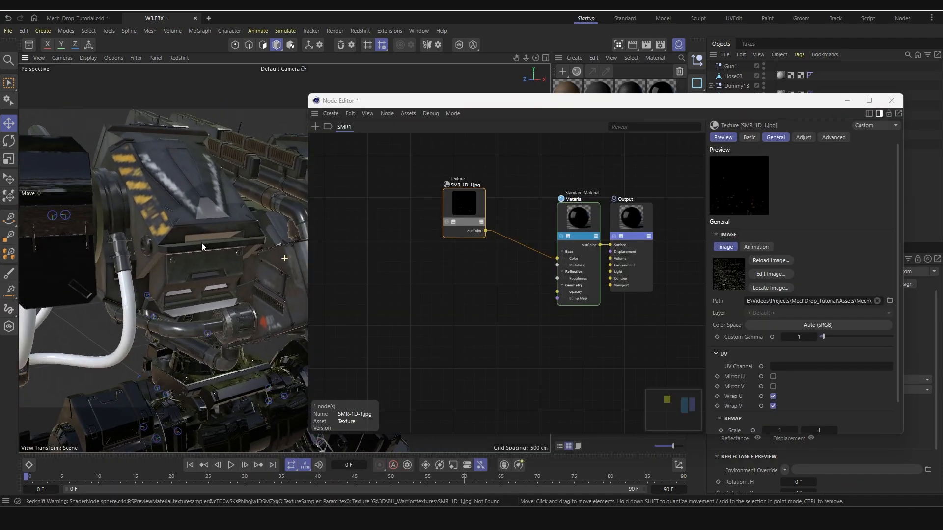
alt+drag(201, 243, 219, 230)
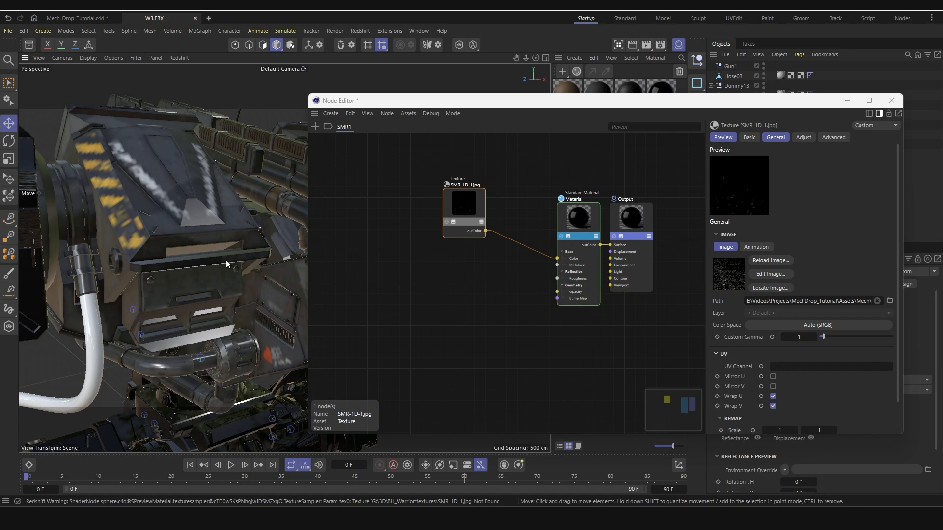
Make room beside the SMR-1D-1.jpg texture node and add a Ramp node between it and the material
drag(478, 205, 442, 195)
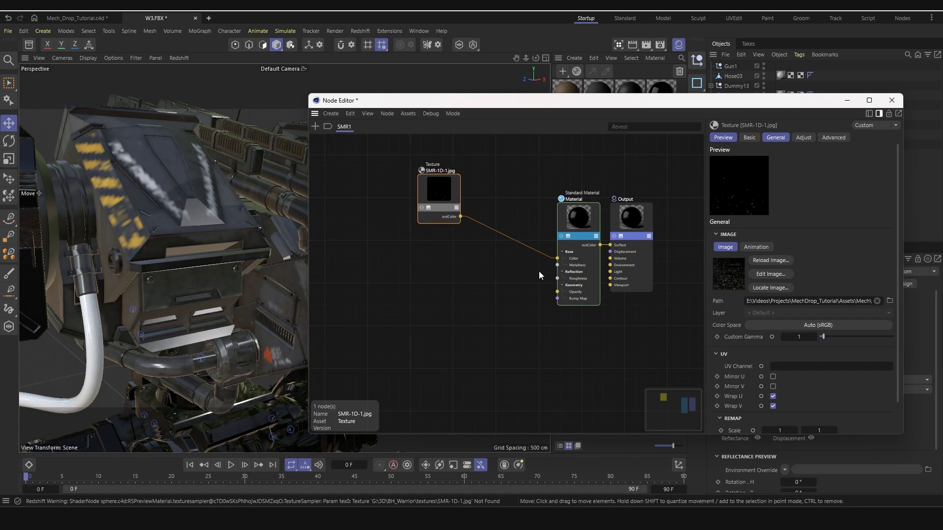
click(315, 127)
text(ramp)
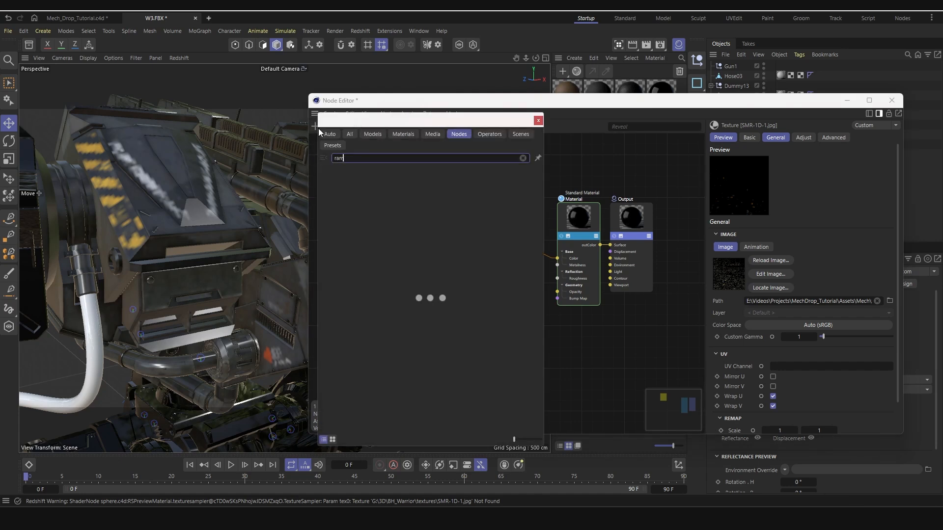
click(579, 341)
drag(584, 332, 497, 274)
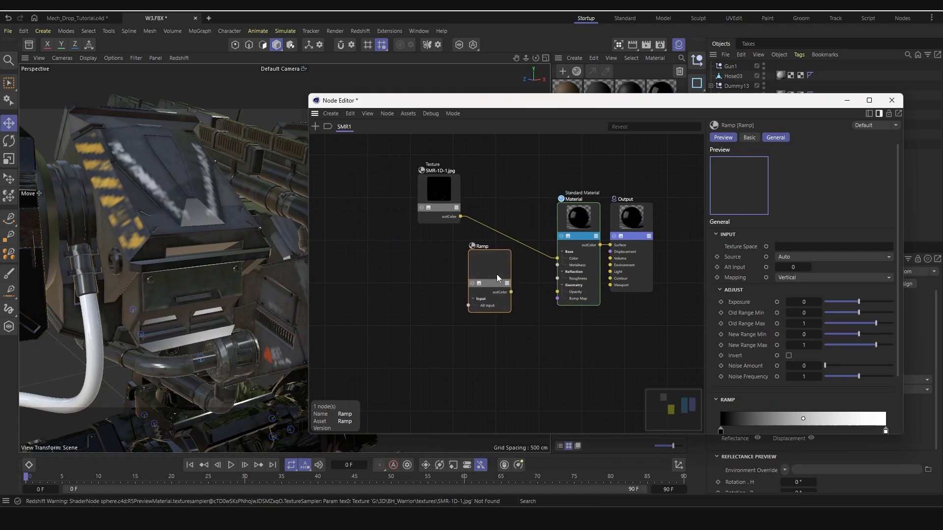
Add a Bump Map node and feed SMR-1D-1.jpg through it into the material's Bump Map input with a height scale of 0.15
click(316, 127)
text(bump)
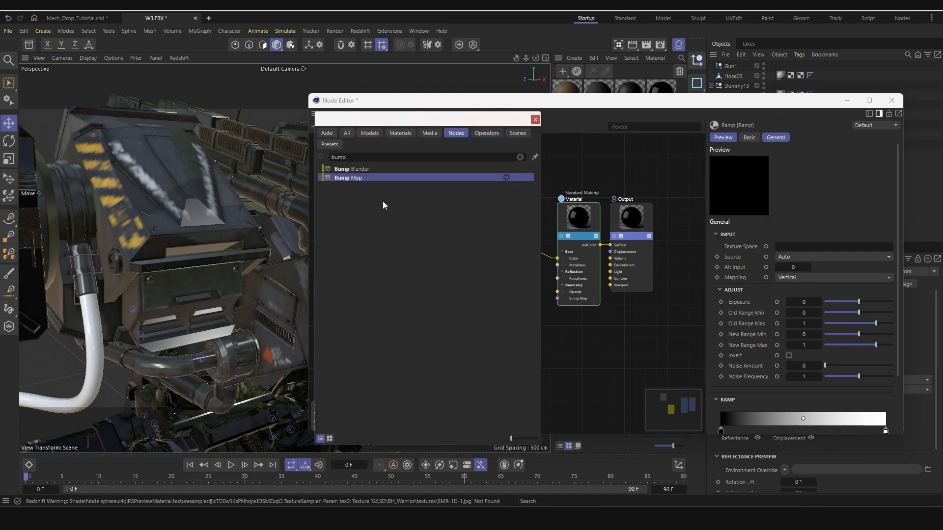
click(565, 342)
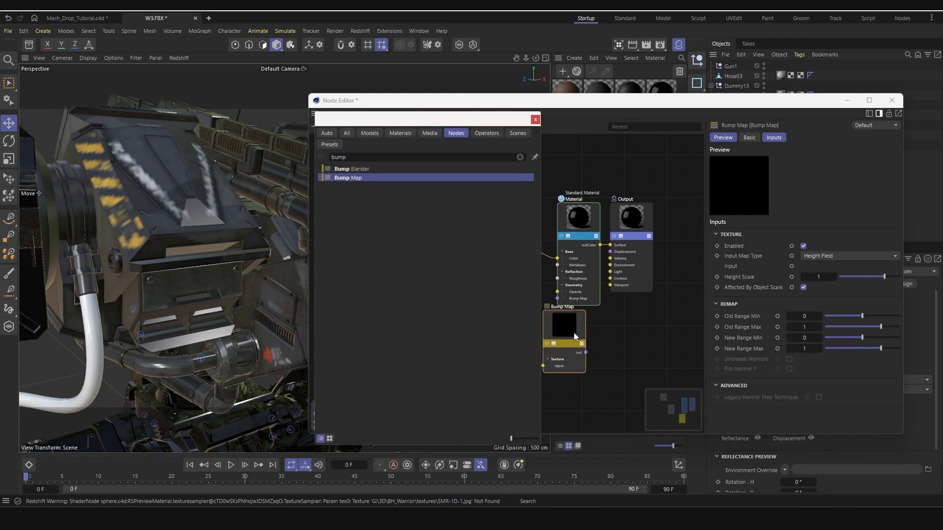
drag(574, 332, 461, 339)
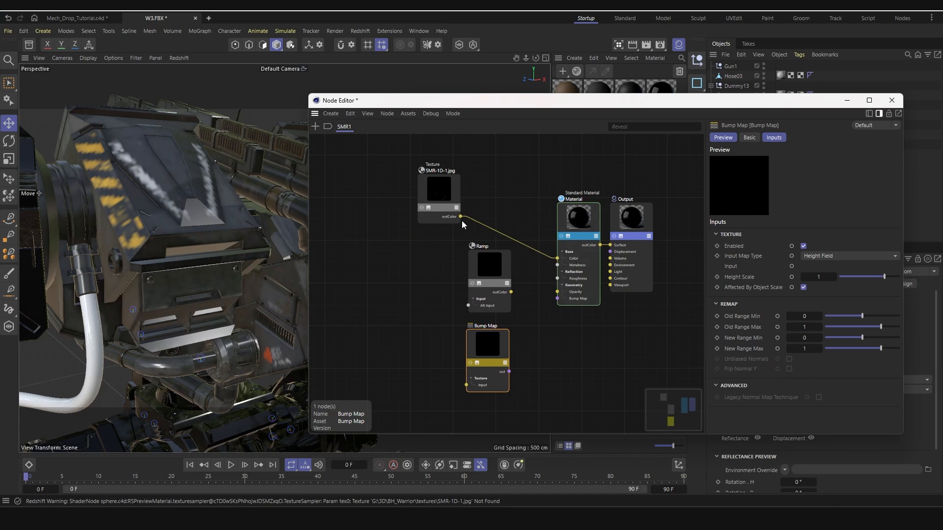
drag(461, 216, 466, 386)
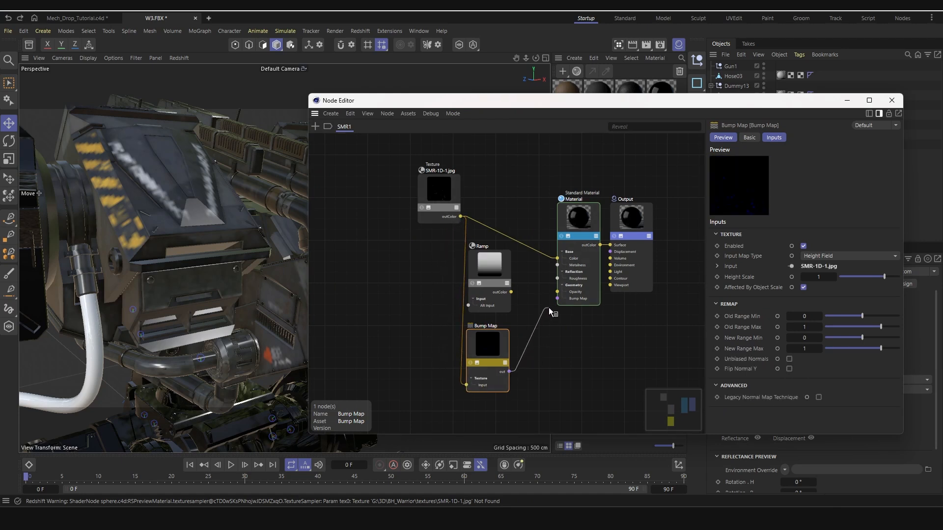
drag(550, 311, 557, 299)
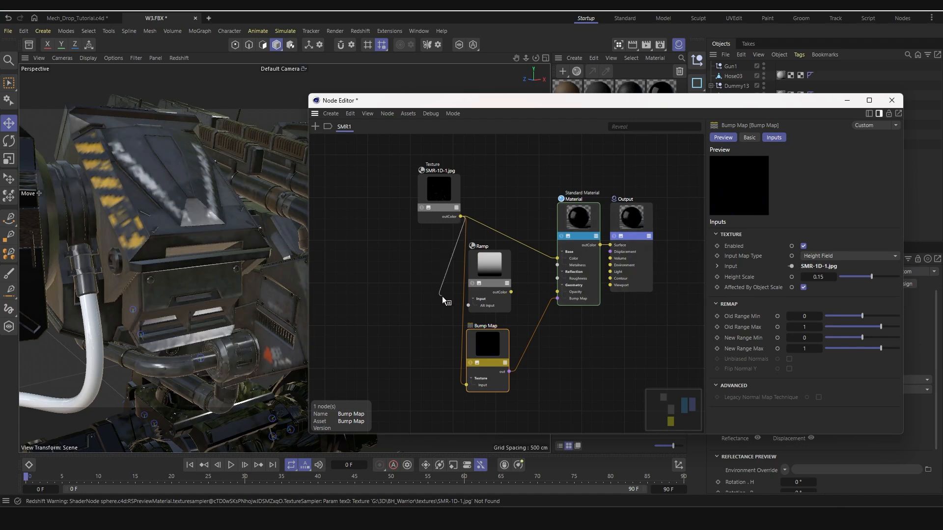
Route SMR-1D-1.jpg through the Ramp's Alt Input into the material's reflection roughness, space out the texture node and clear the Node Editor away
drag(442, 296, 558, 278)
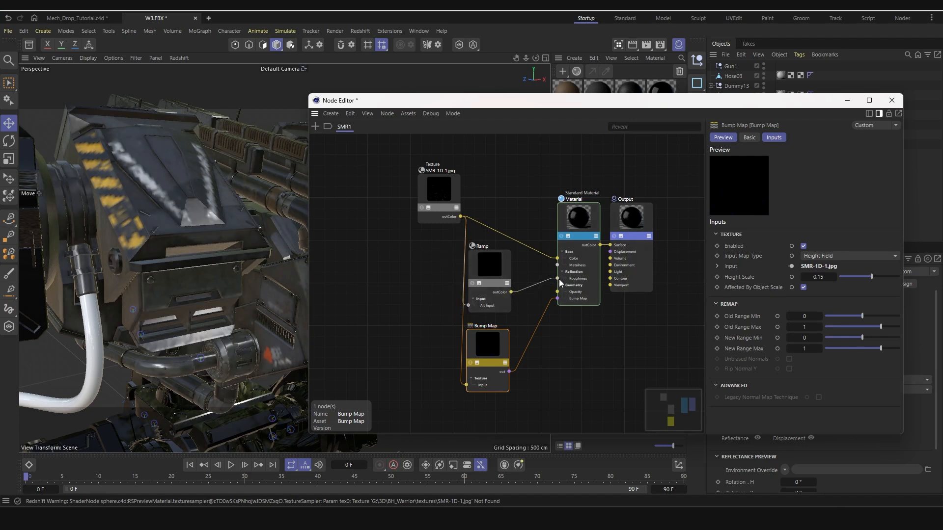
drag(449, 195, 375, 197)
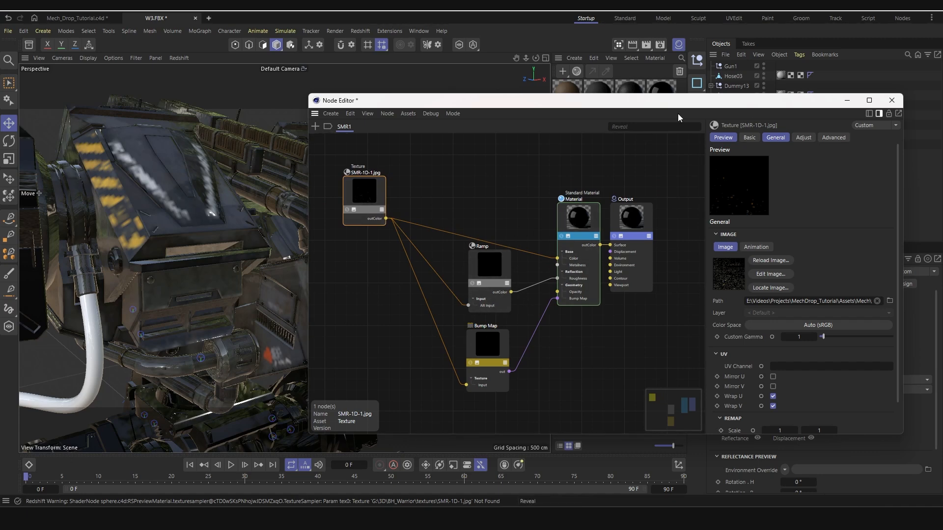
drag(663, 105, 566, 109)
click(749, 103)
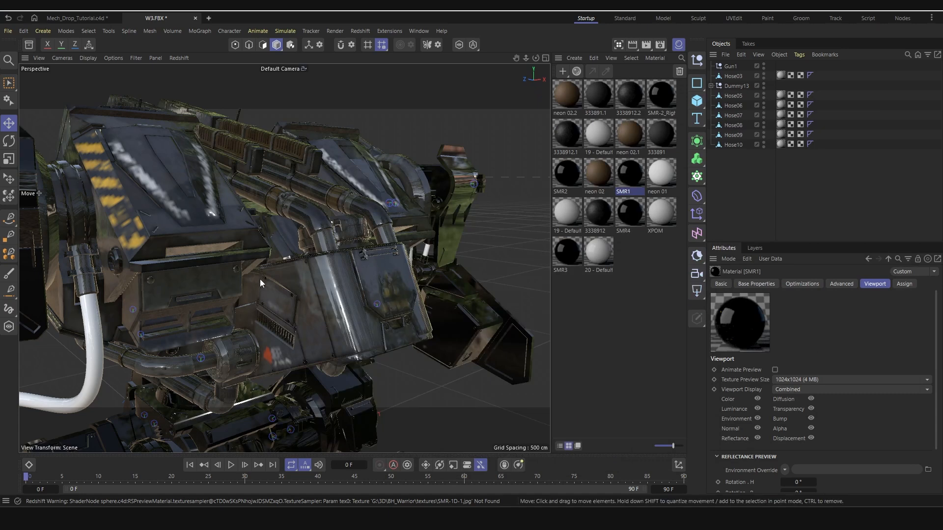
Switch to the Poly Haven site in the browser and download the overcast coastal image from its HDRI library
key(alt+Tab)
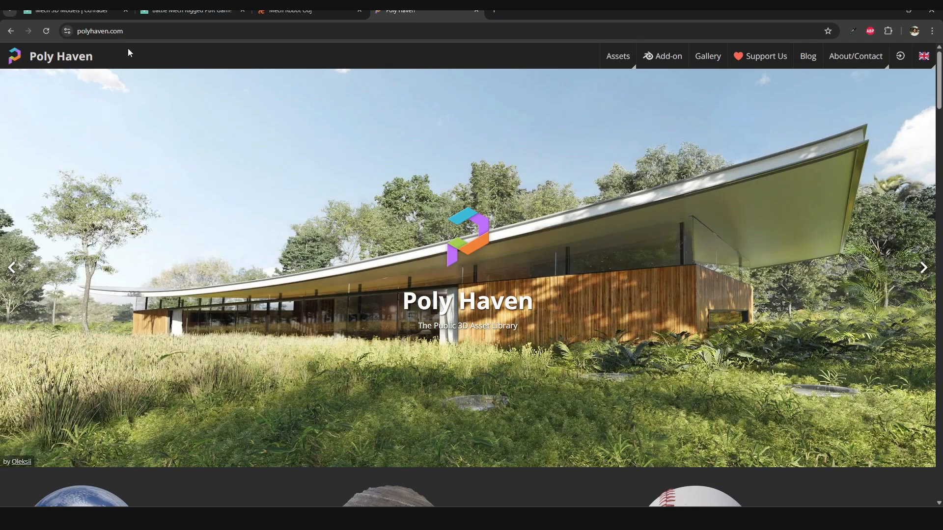
mouse_move(627, 67)
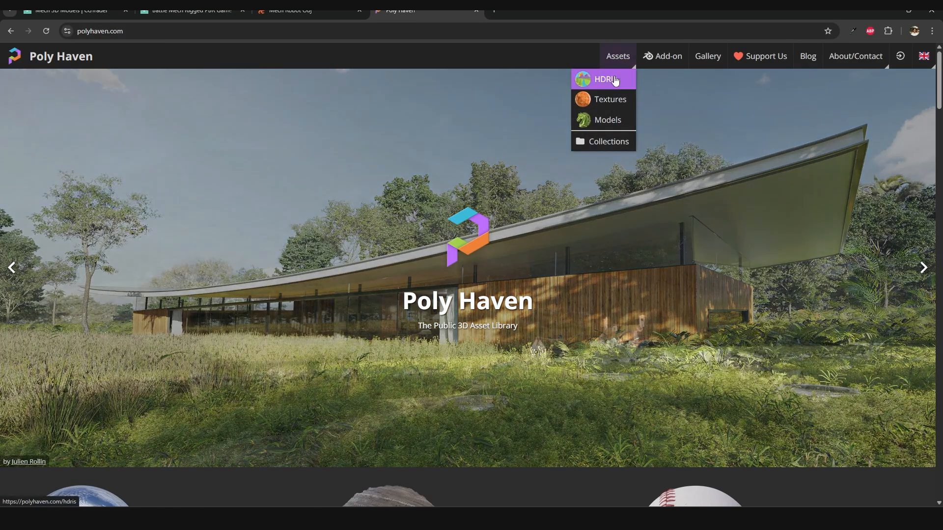
click(611, 80)
scroll(411, 327, down, 3)
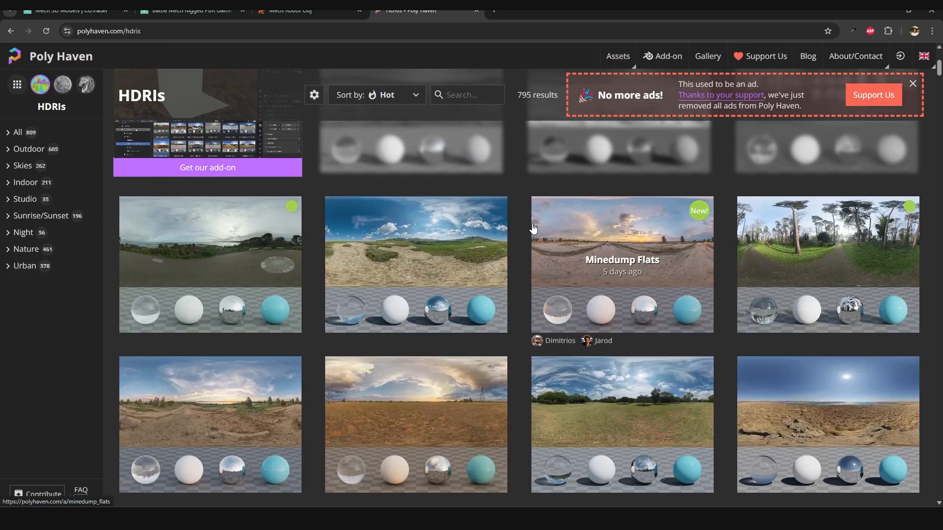
click(248, 257)
click(841, 94)
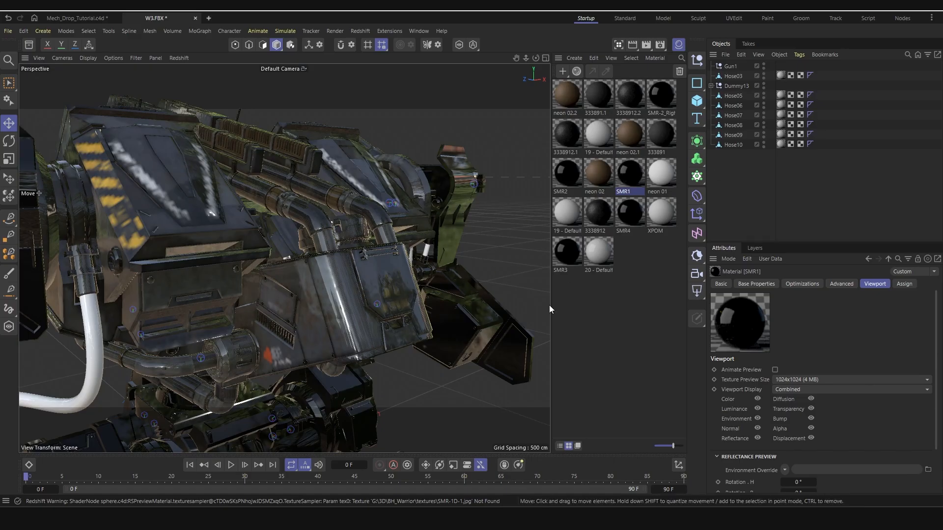
Add a Redshift Dome Light to the scene and load the overcast coastal HDRI as its texture
click(698, 293)
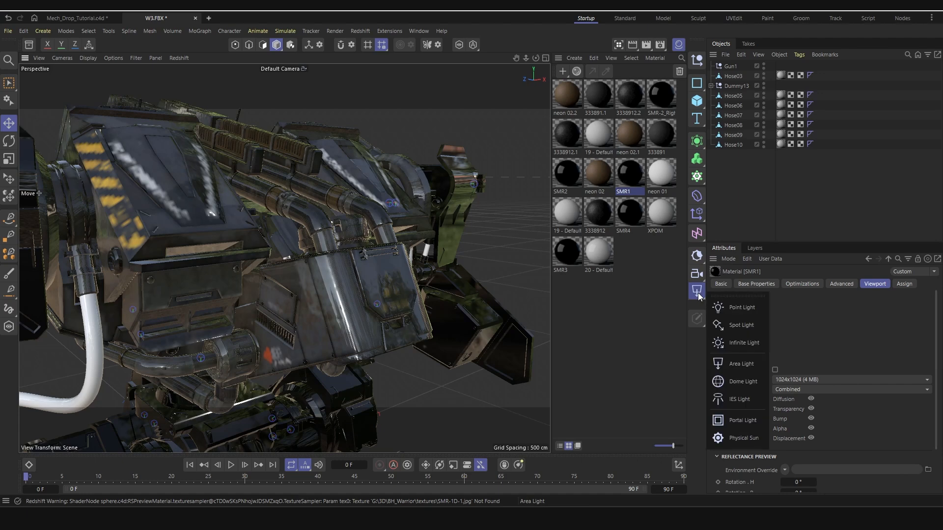
click(743, 382)
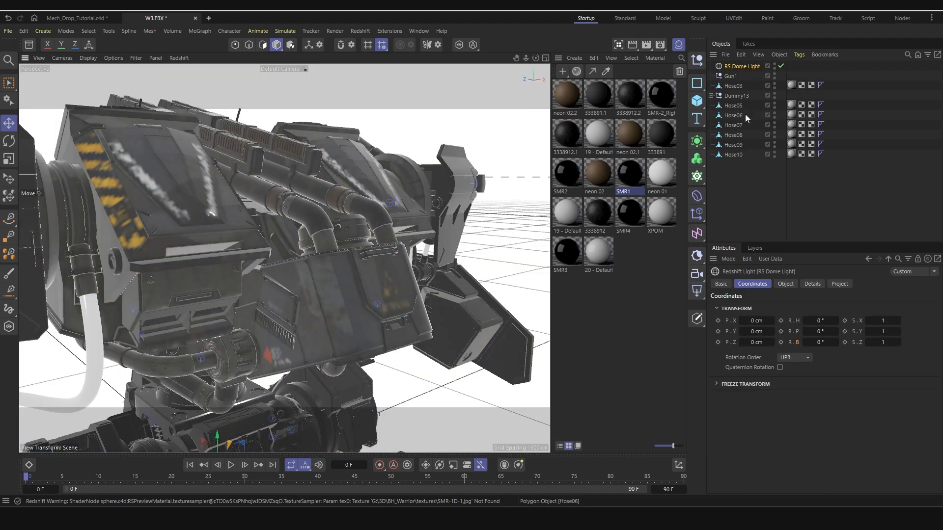
click(785, 283)
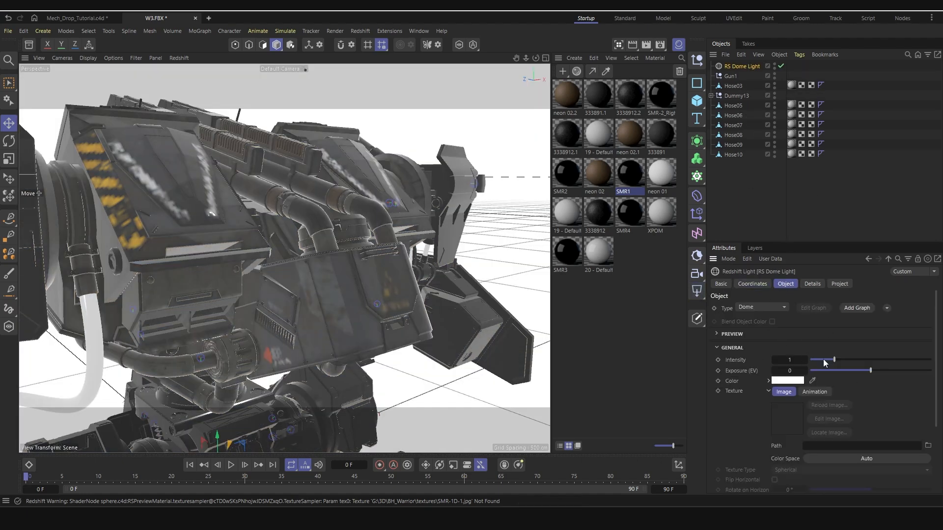
drag(940, 275, 842, 443)
click(541, 301)
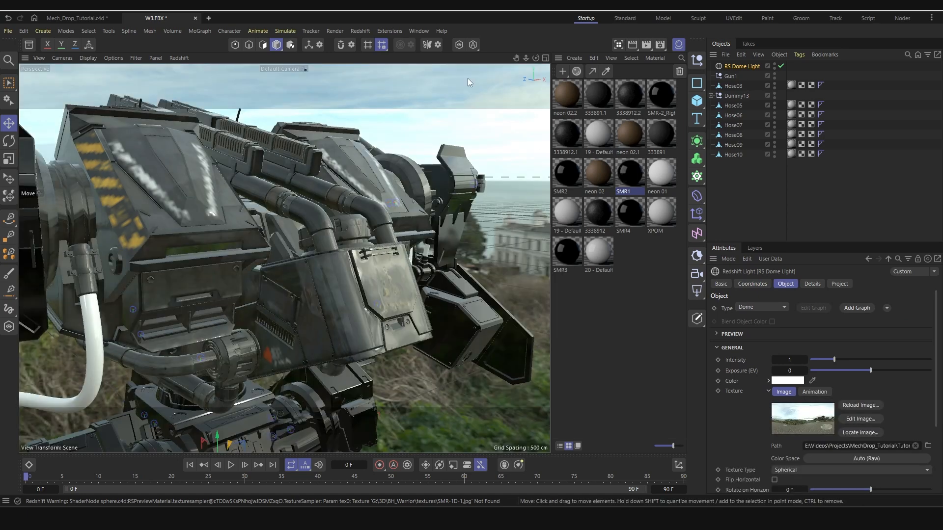
Open the Redshift RenderView and frame the white-striped armor panel on the mech's upper body
click(367, 32)
click(388, 110)
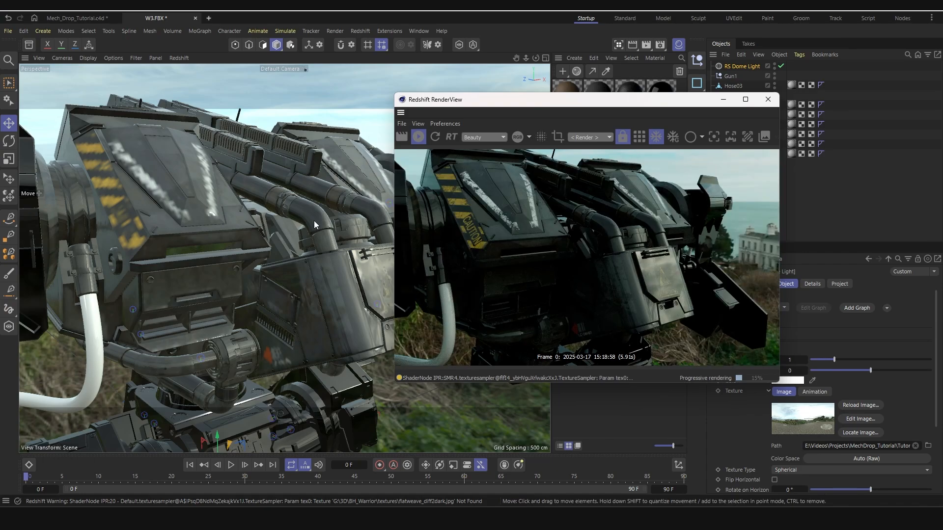
alt+middle_drag(314, 220, 268, 225)
alt+right_drag(267, 201, 320, 191)
alt+middle_drag(289, 176, 220, 214)
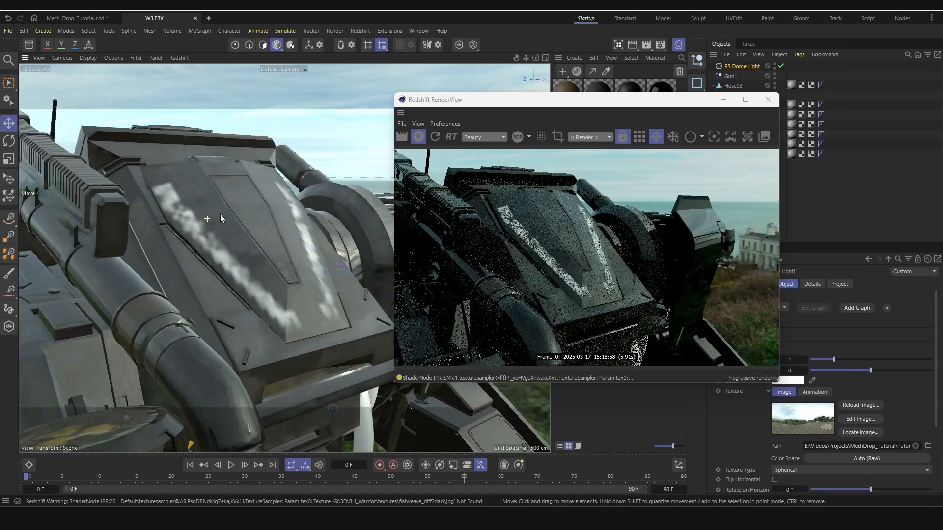
alt+right_drag(220, 214, 249, 210)
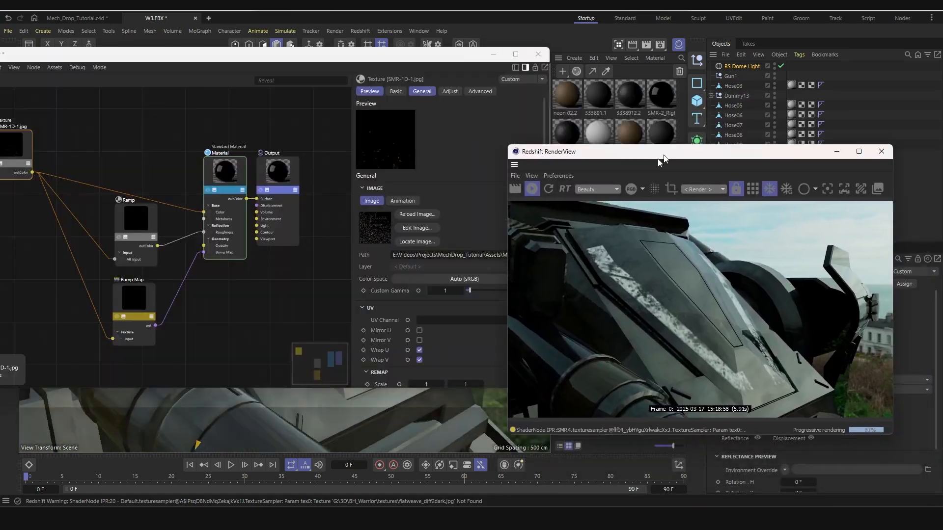
Shift the white knot of SMR1's roughness Ramp close to the black knot and inspect the rendered mech
drag(590, 151, 609, 163)
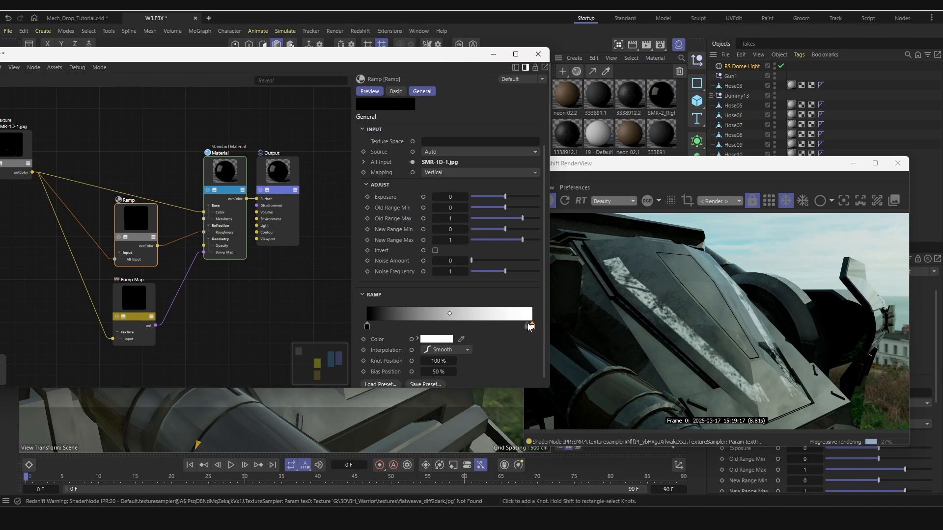
drag(505, 330, 376, 328)
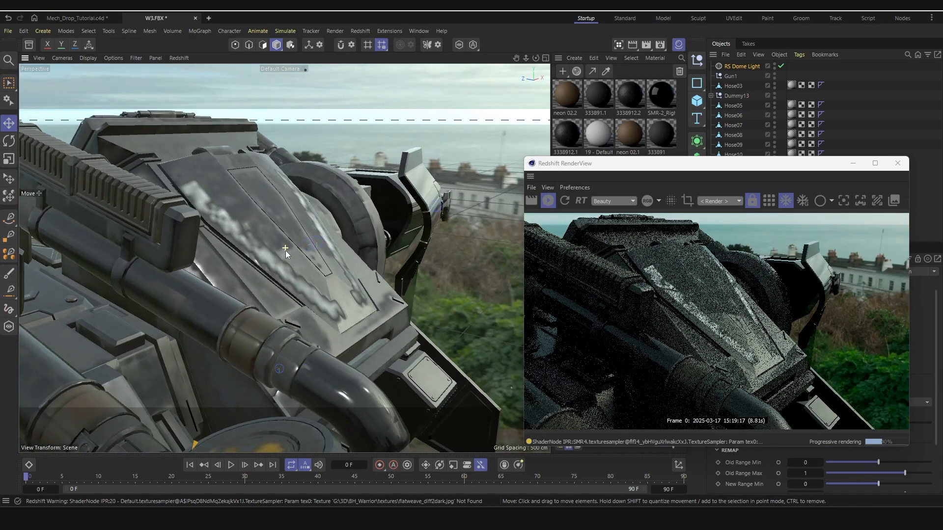
mouse_move(285, 251)
alt+mouse_down()
mouse_move(297, 250)
mouse_move(275, 253)
alt+mouse_up()
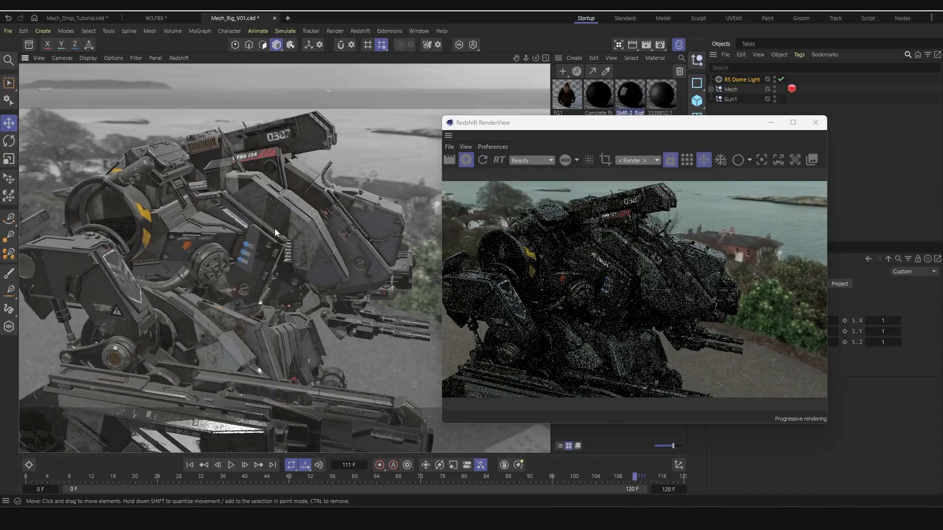
alt+drag(275, 229, 235, 236)
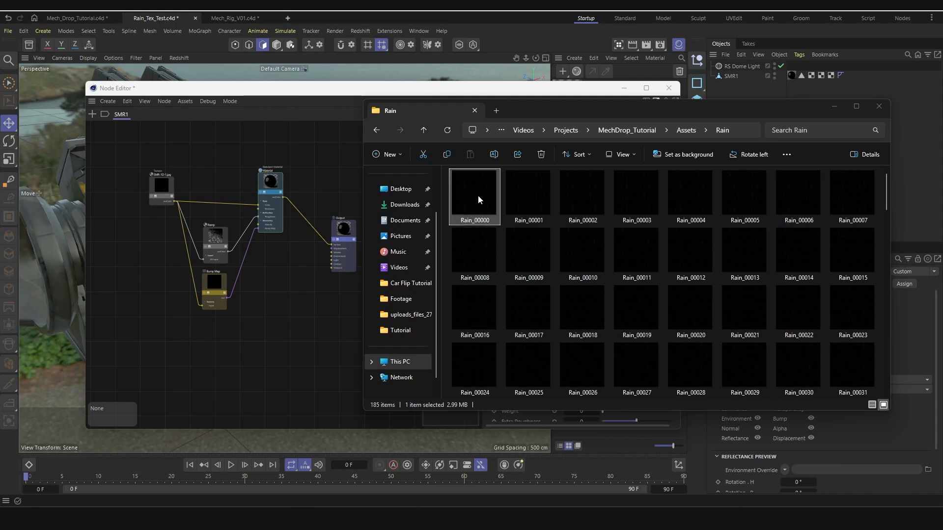
Add the Rain_00000 image to SMR1's node graph as a texture and set its animation mode to Simple
drag(478, 196, 175, 344)
click(542, 304)
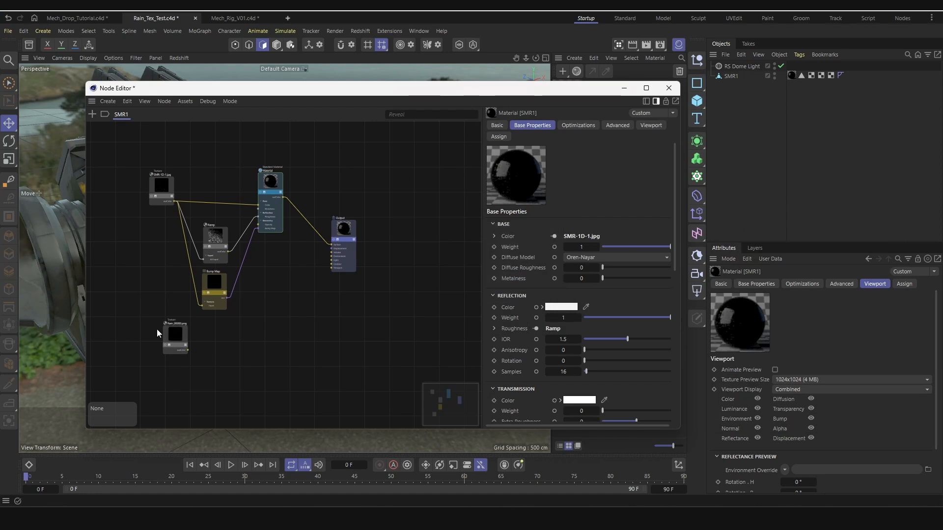
click(181, 341)
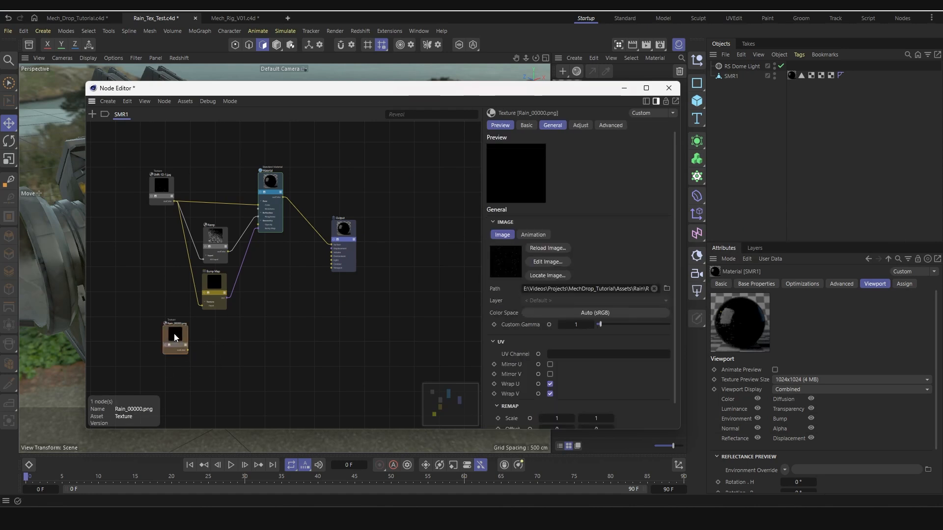
click(534, 235)
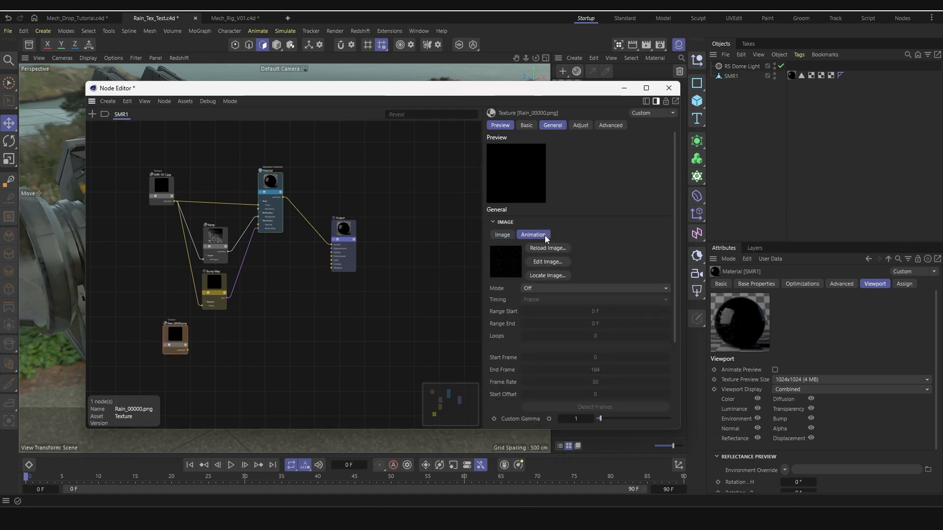
click(564, 288)
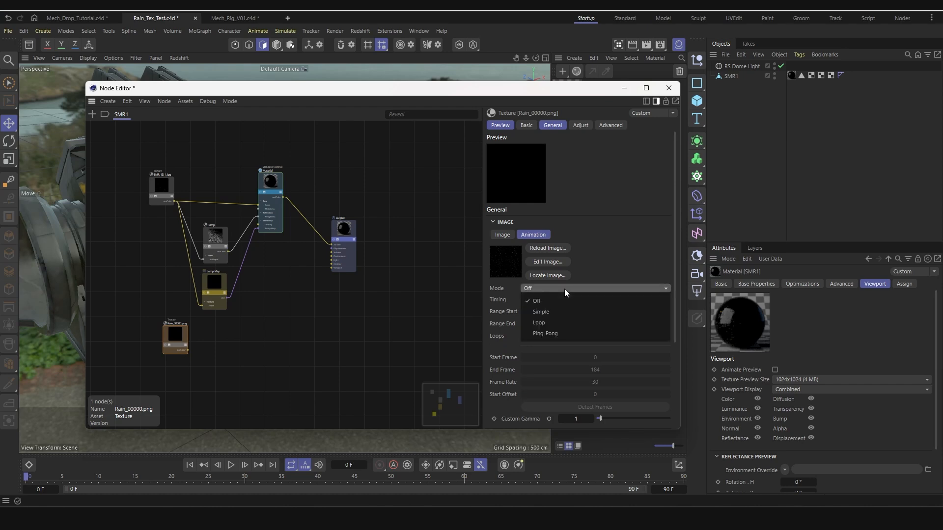
click(541, 312)
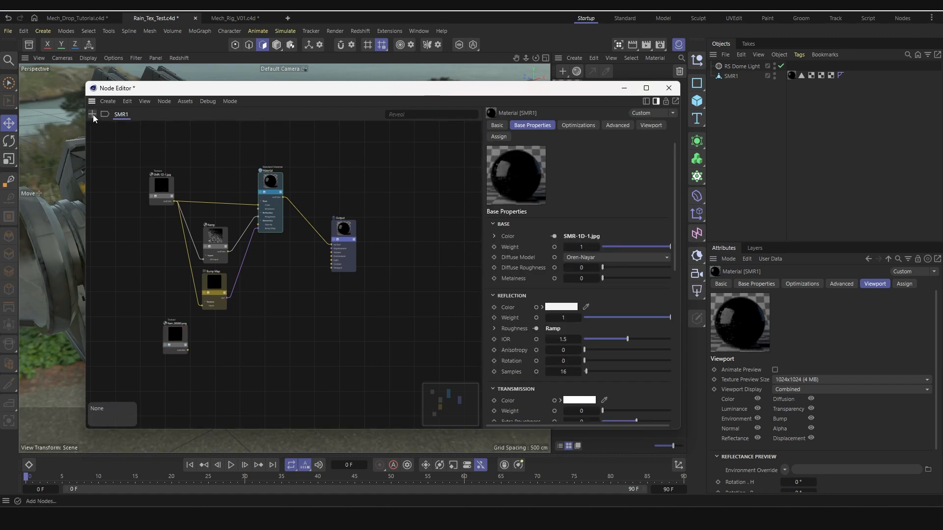
Add a Material node with the Glass preset and place it below SMR1's Standard Material
click(93, 114)
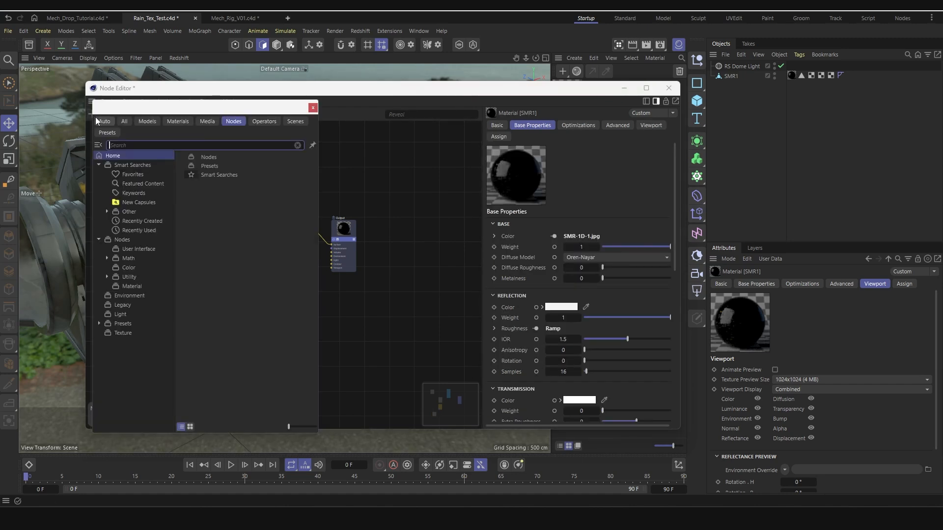
text(materia)
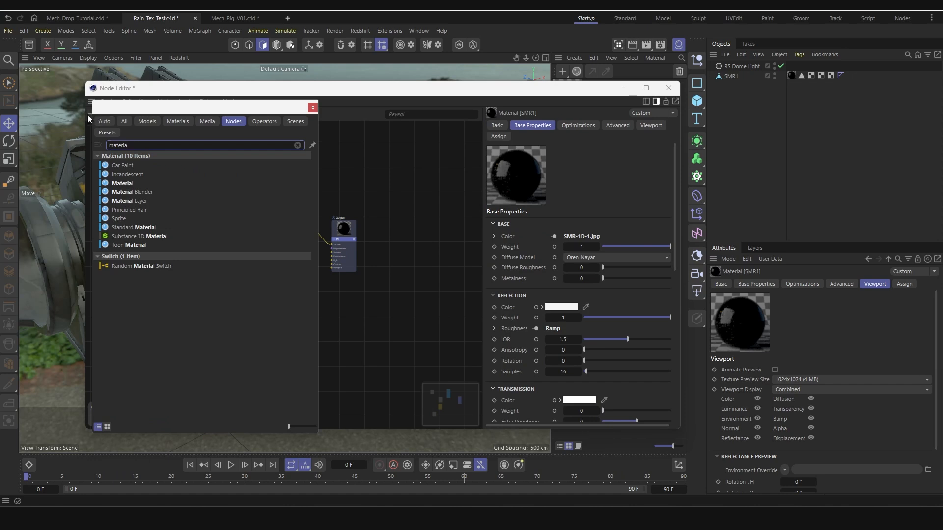
drag(122, 184, 330, 326)
click(564, 232)
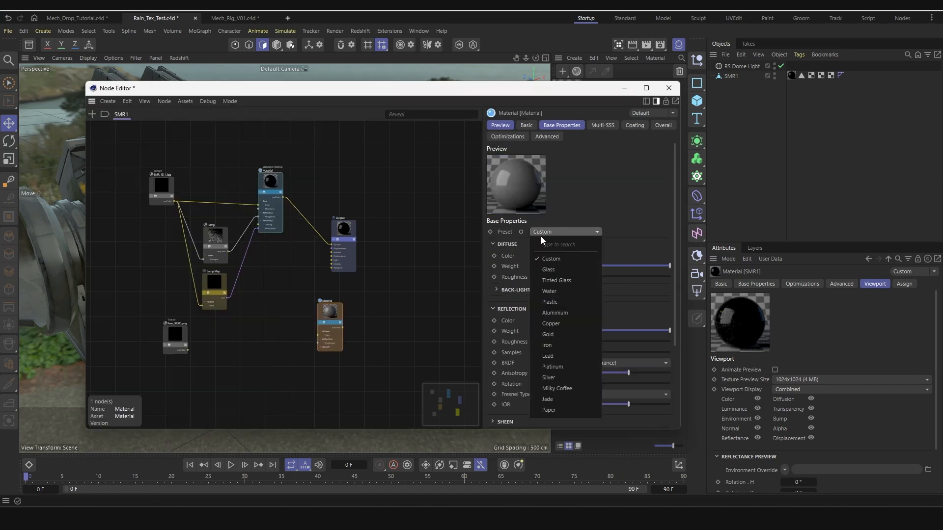
click(543, 271)
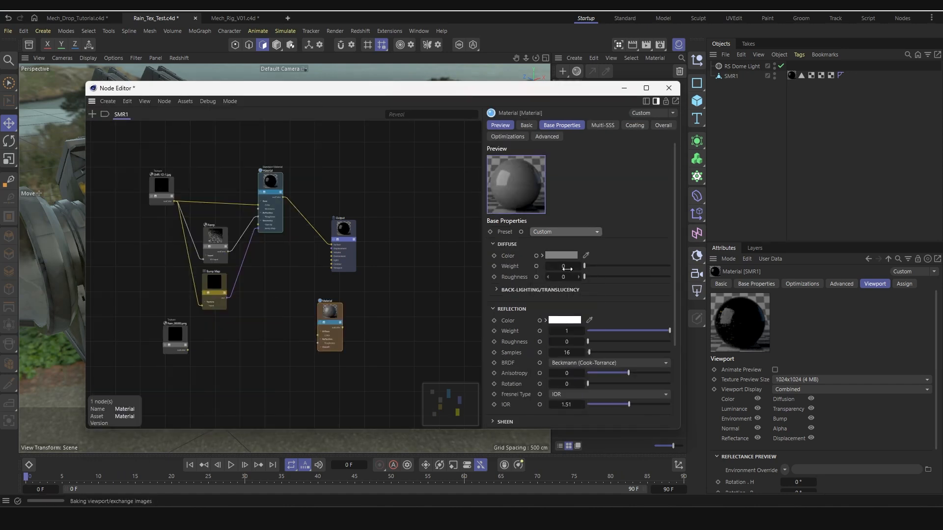
drag(330, 310, 273, 315)
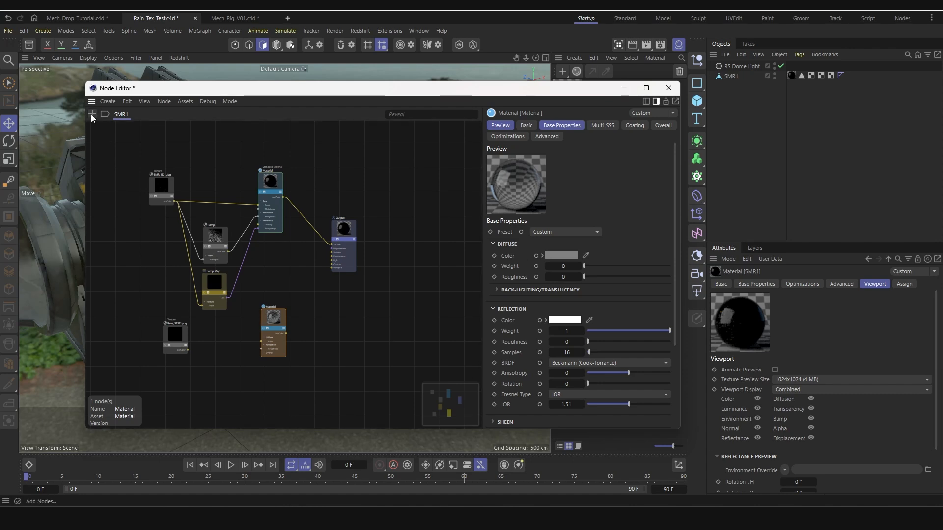
Add a Material Blender with the Standard Material as base and the glass material as Layer 1, feeding the Output's Surface
click(91, 115)
text(mater)
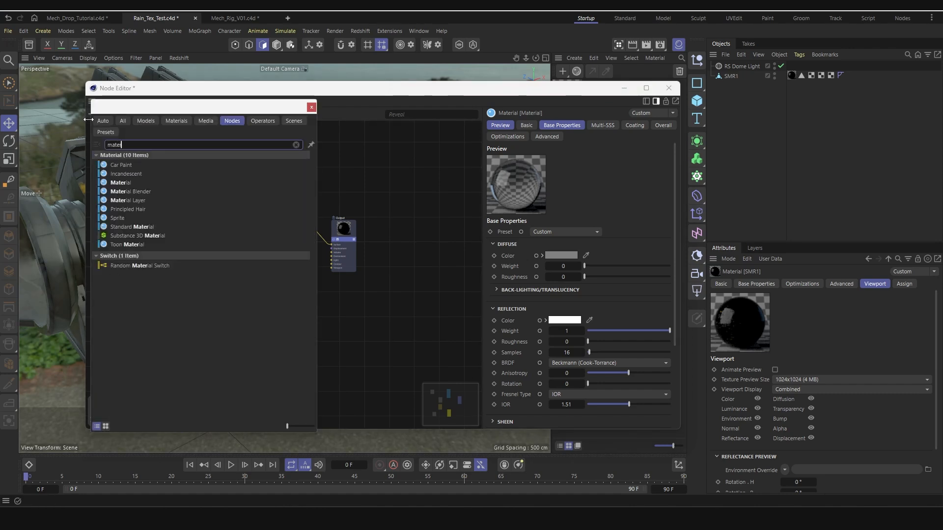
click(138, 191)
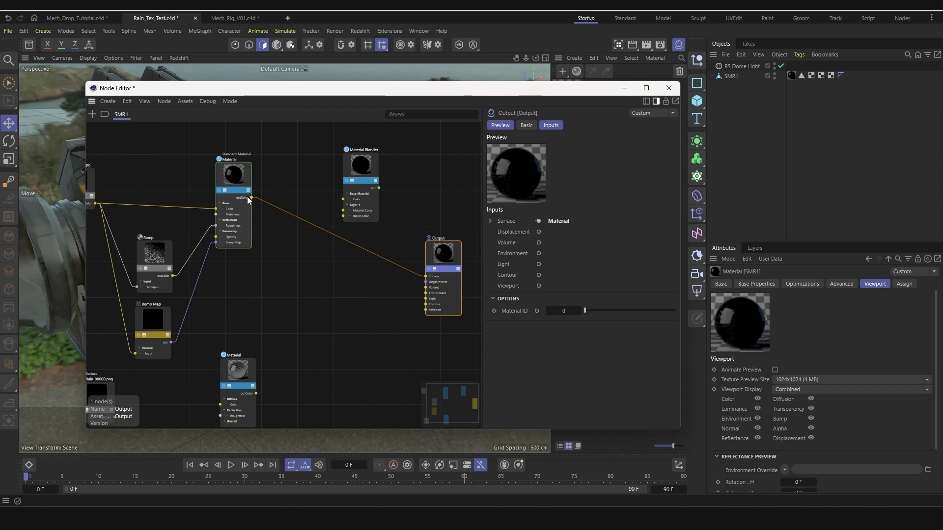
drag(251, 197, 343, 199)
drag(257, 394, 349, 203)
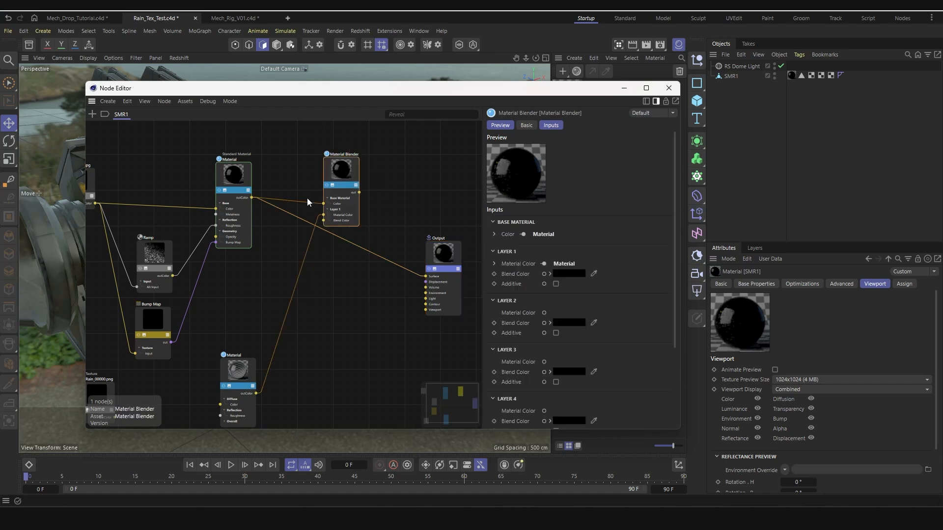
drag(403, 243, 426, 276)
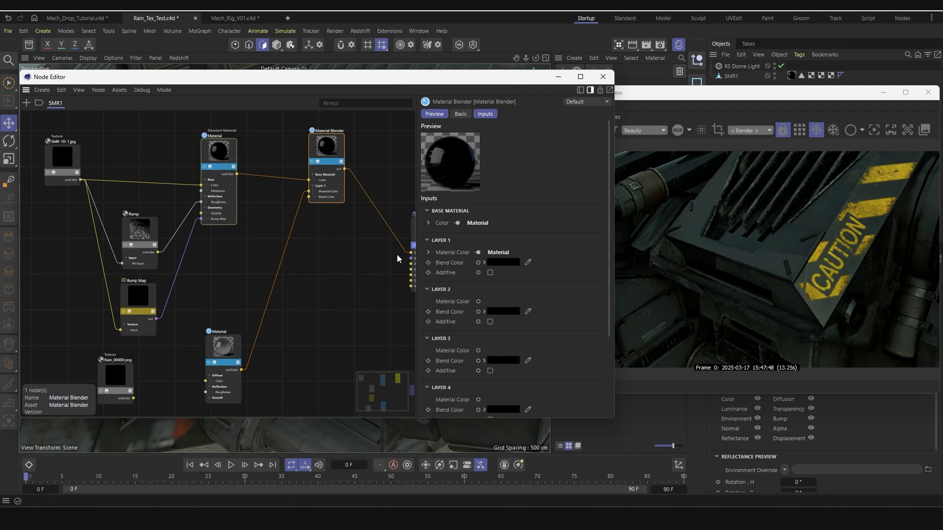
Rearrange the glass and rain texture nodes, and connect the rain texture directly to the Output's Surface for a preview
middle_drag(320, 281, 321, 276)
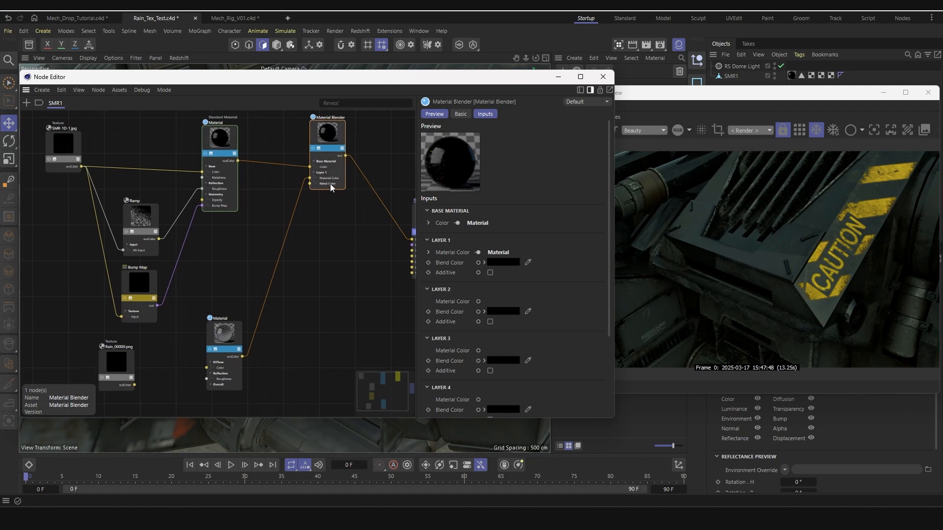
drag(232, 330, 240, 296)
drag(240, 296, 225, 297)
drag(112, 362, 274, 321)
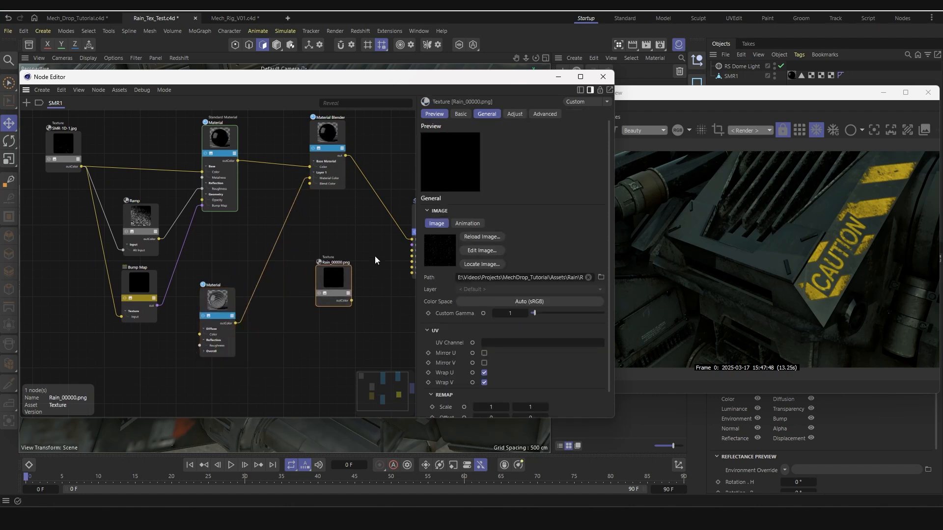
middle_drag(376, 257, 284, 290)
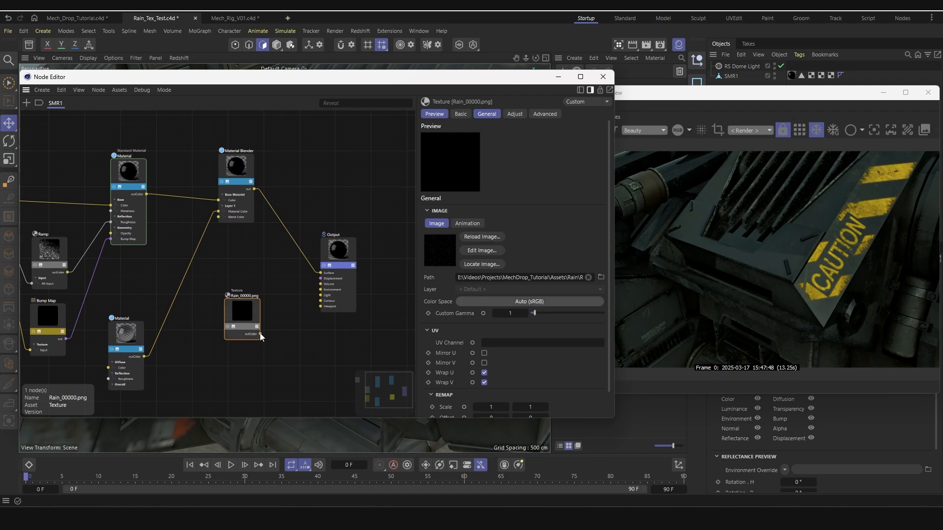
drag(310, 279, 320, 273)
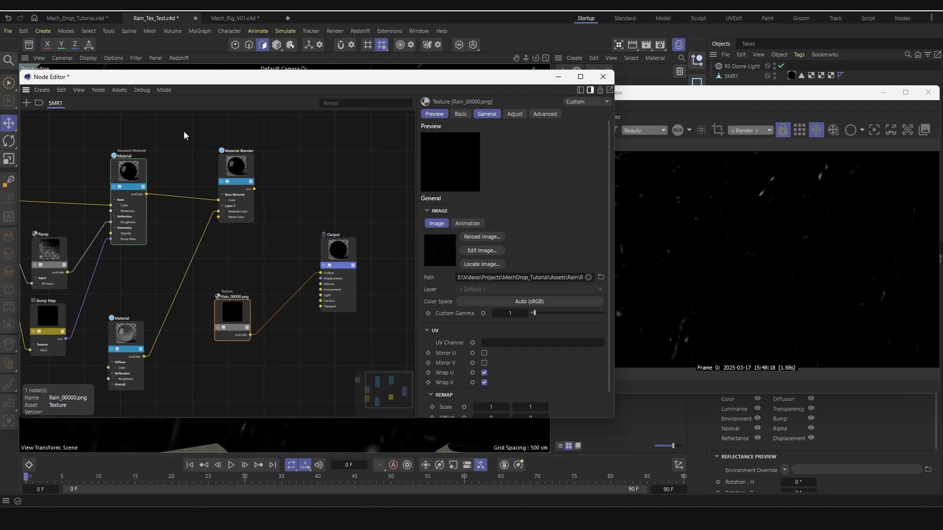
Insert a TriPlanar node between the rain texture and the Output, and scrub the animation to frame 50
click(27, 102)
text(tripl)
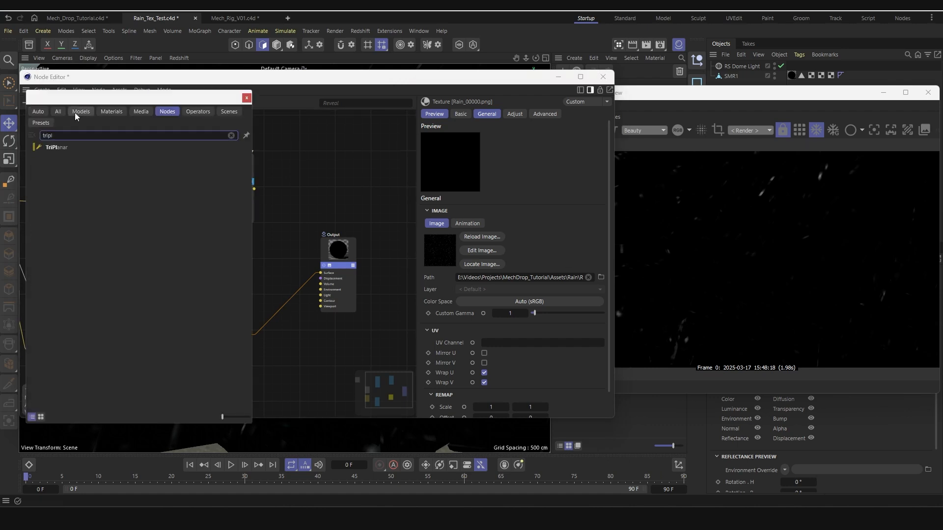
mouse_move(66, 146)
mouse_down()
mouse_move(293, 291)
mouse_move(285, 303)
mouse_up()
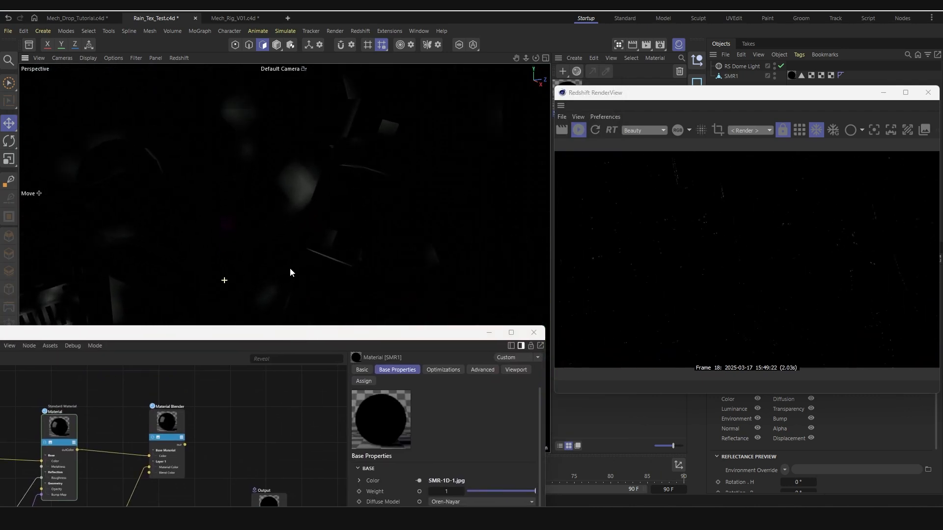
alt+right_drag(289, 269, 315, 273)
drag(337, 339, 316, 87)
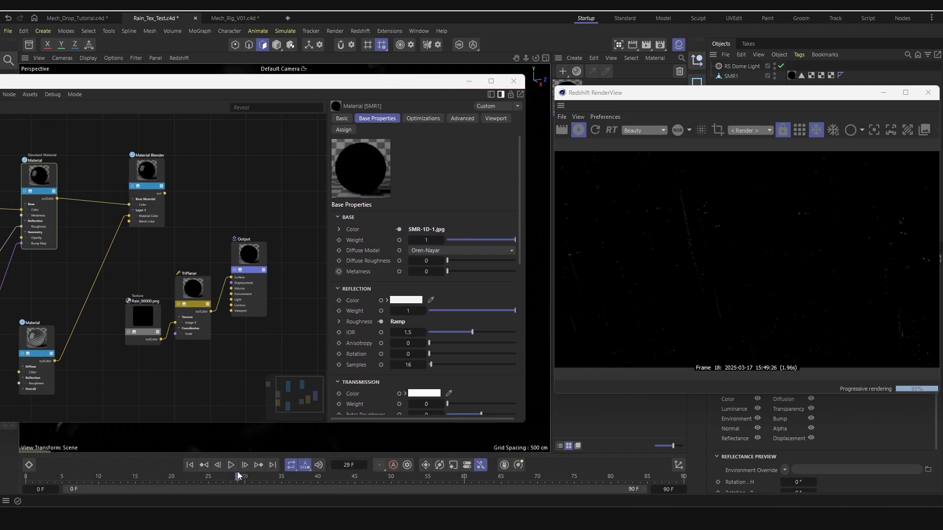
drag(238, 476, 391, 470)
Reconnect the Material Blender to the Output's Surface and feed the TriPlanar node into Layer 1's Blend Color
middle_drag(139, 251, 213, 242)
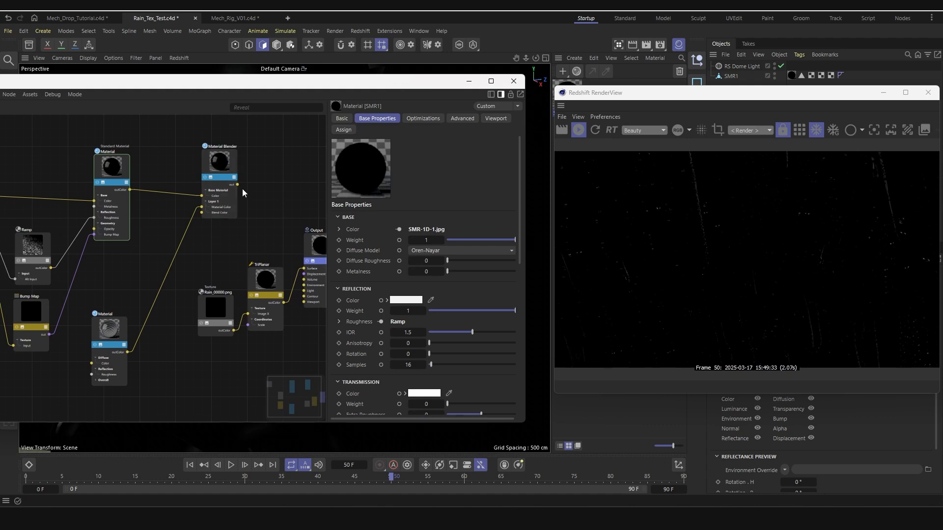
drag(281, 221, 206, 319)
drag(250, 287, 201, 212)
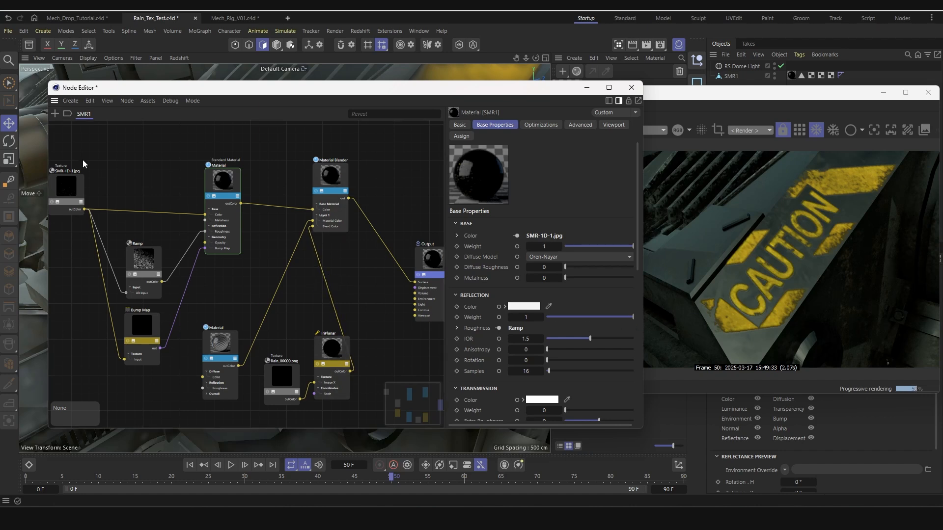
Insert a Ramp between the TriPlanar node and the blender's Blend Color, and shift its white knot close to the black knot
click(56, 114)
text(ramp)
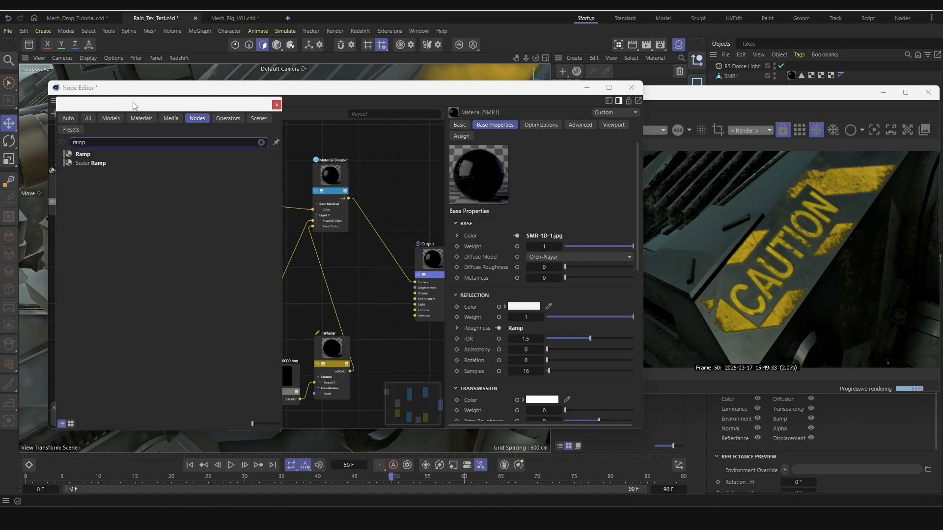
drag(134, 105, 464, 114)
drag(415, 163, 329, 291)
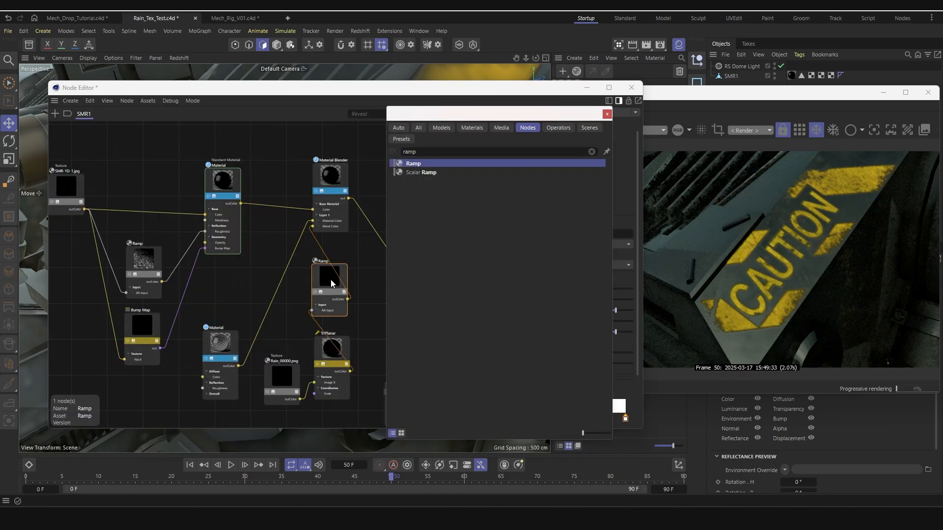
click(331, 277)
drag(626, 420, 462, 420)
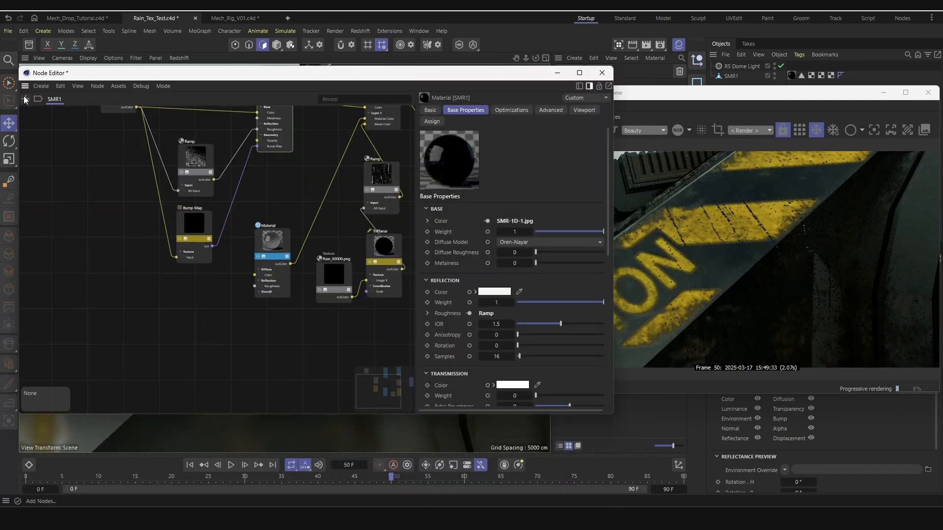
Add a Bump Map node fed by the rain Ramp and connect it to the glass material's bump input
click(25, 99)
text(bum)
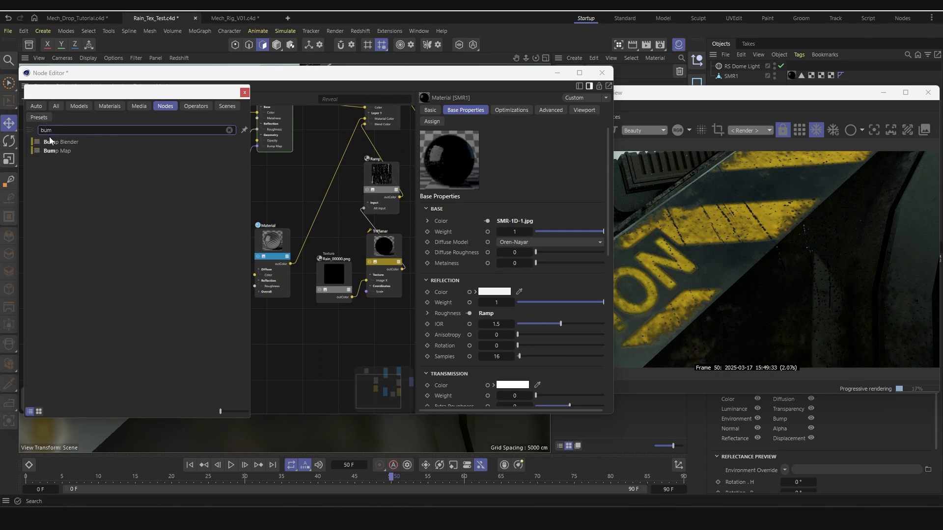
drag(56, 150, 205, 324)
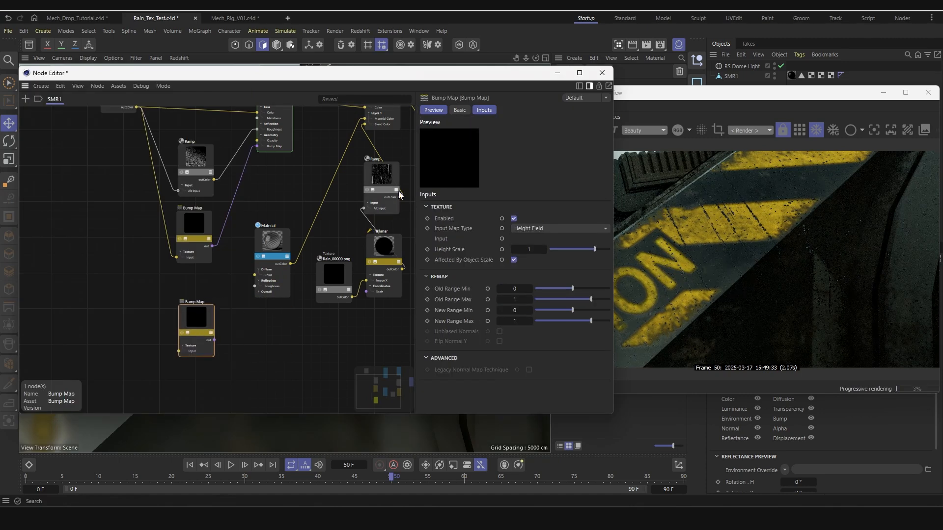
drag(399, 197, 178, 352)
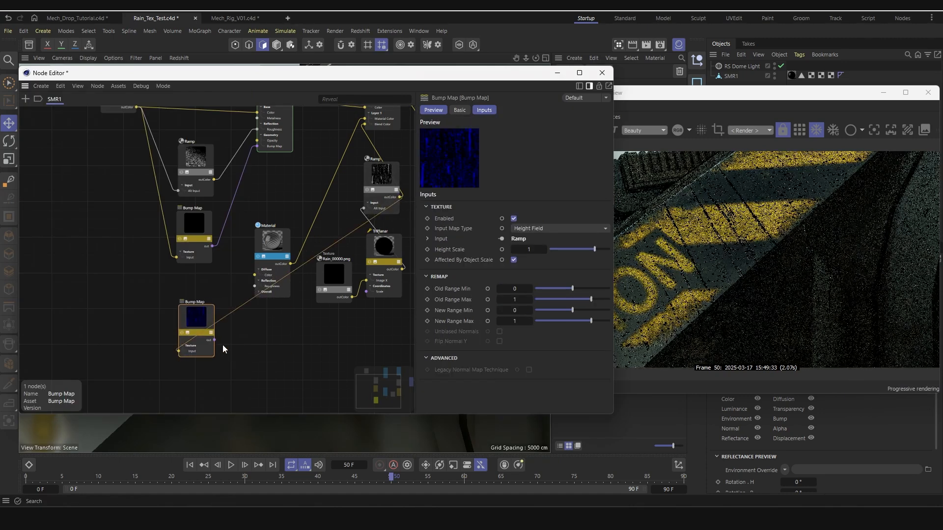
drag(259, 292, 255, 303)
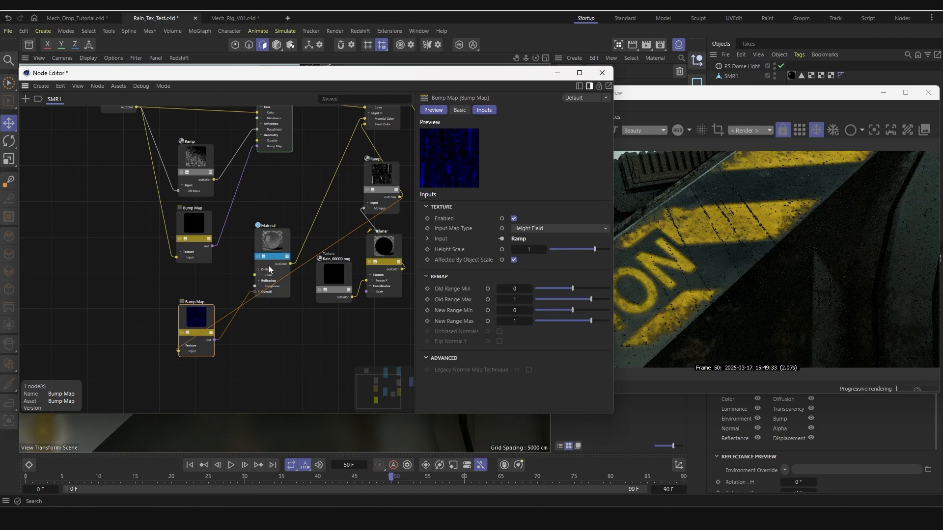
Add a Displacement node fed by the rain Ramp and connect it to the Output's Displacement input
key(h)
click(27, 98)
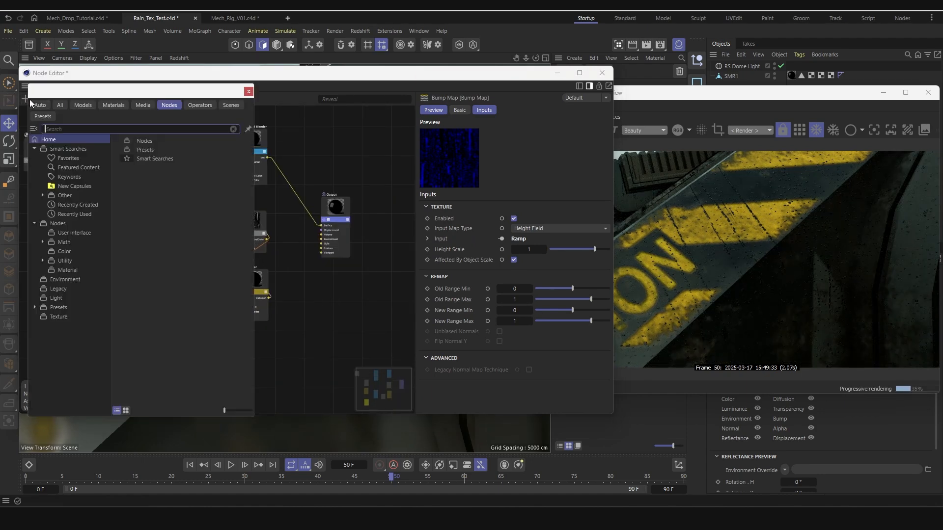
text(displ)
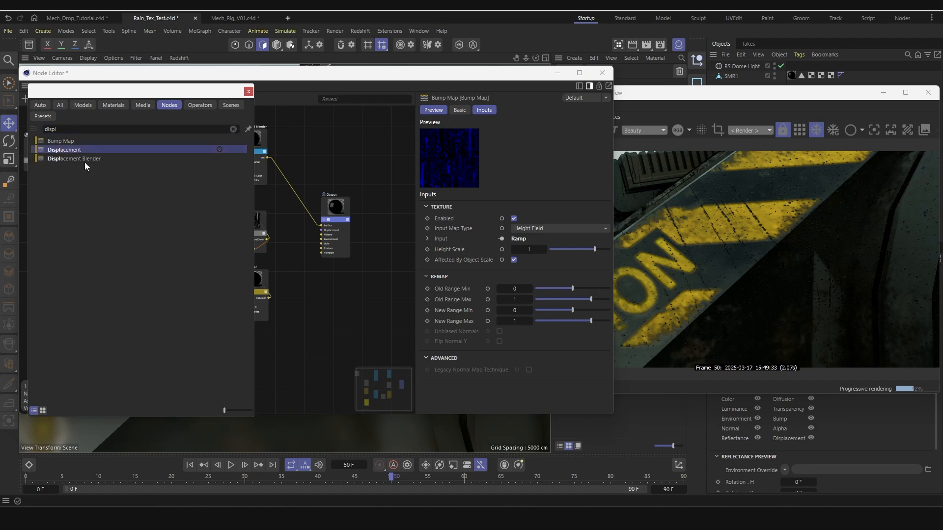
drag(84, 164, 324, 321)
click(280, 247)
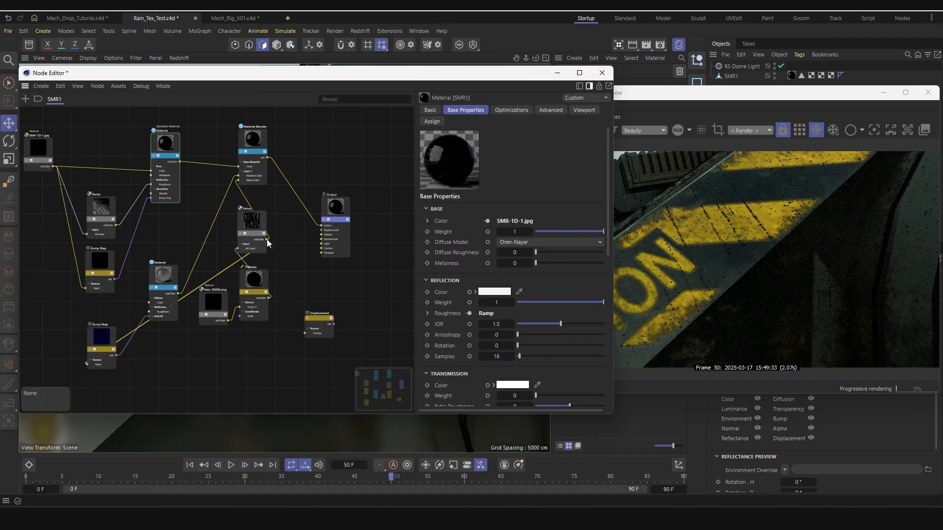
drag(268, 241, 323, 229)
scroll(337, 234, up, 3)
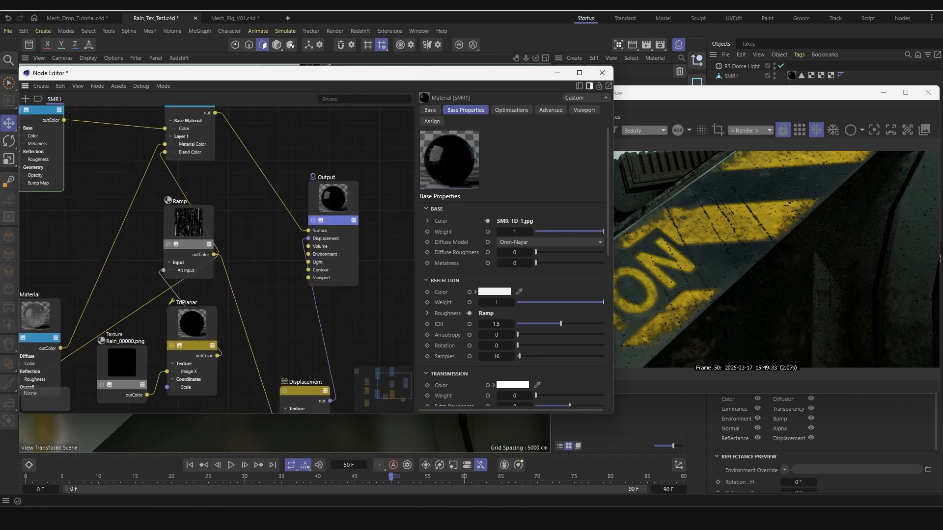
scroll(344, 217, up, 2)
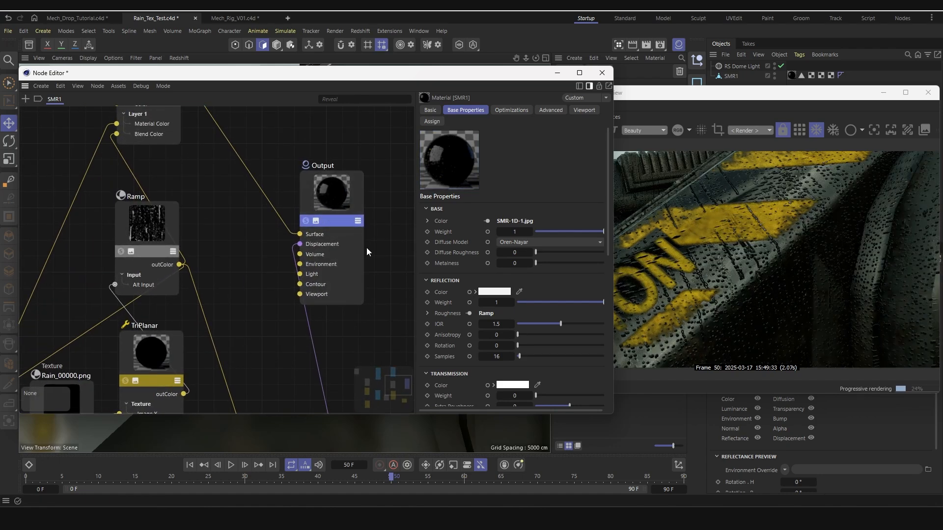
Set the Displacement node's scale to 0.2
scroll(329, 302, down, 3)
click(278, 326)
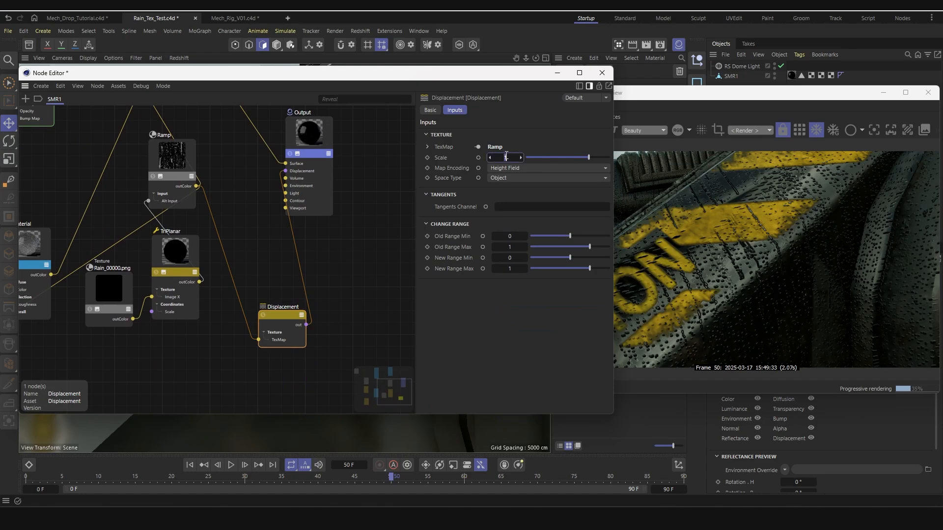
text(0.2)
key(Return)
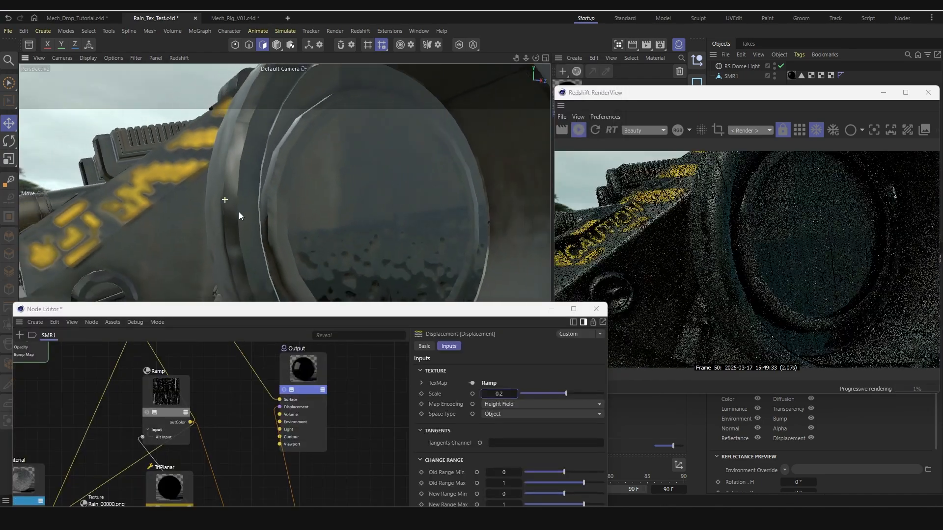
Close the Node Editor and scrub through the animation to examine the rain on the mech's round lens housing in the render
alt+drag(240, 213, 237, 213)
alt+middle_drag(295, 211, 241, 219)
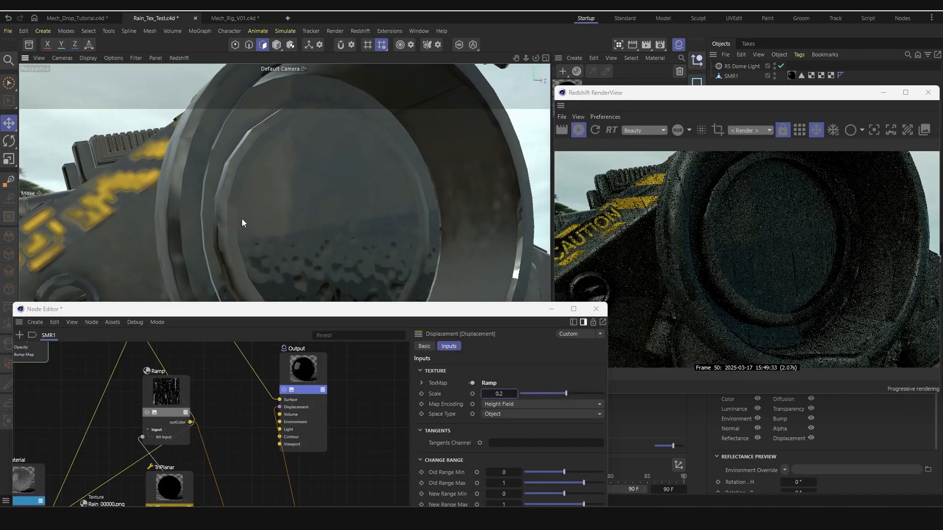
click(595, 309)
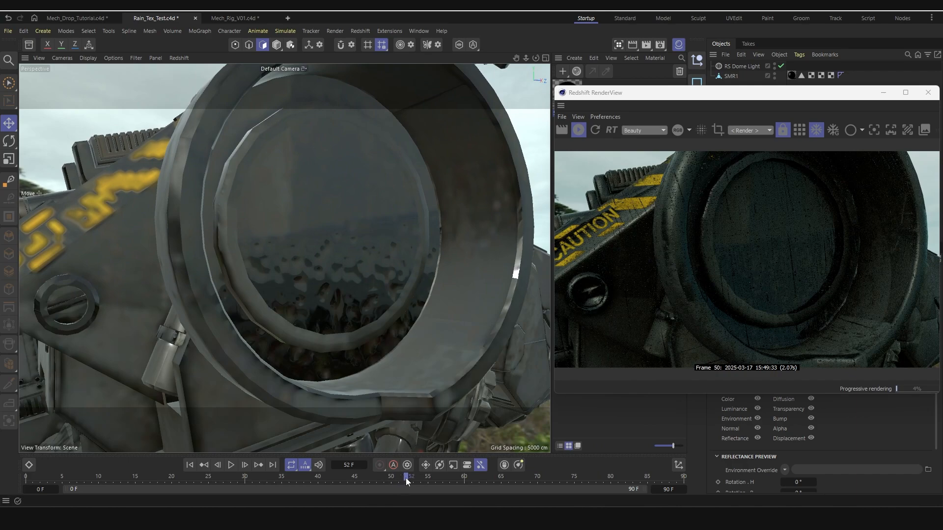
drag(406, 478, 483, 480)
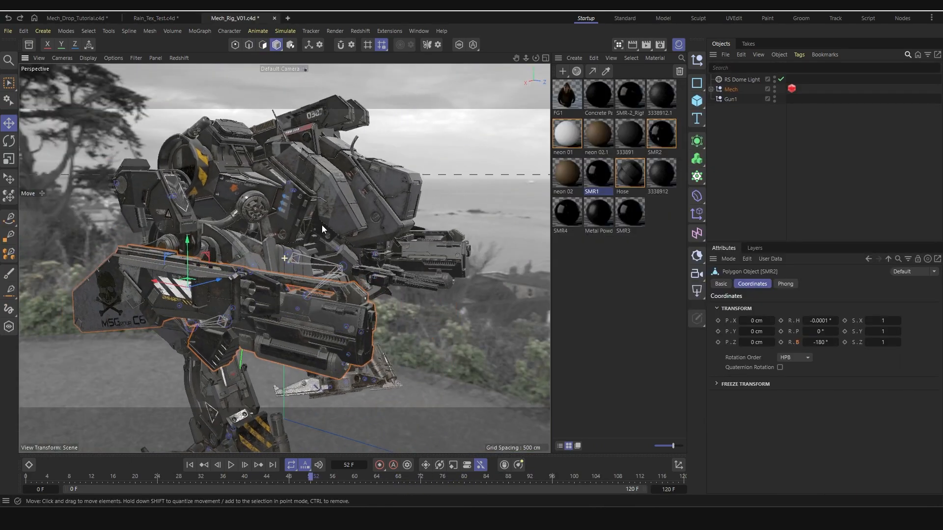
In the Mech_Rig_V01 scene, move the selected SMR2 gun object about 6.28 cm along its X axis
mouse_move(322, 230)
alt+middle_down()
mouse_move(321, 237)
mouse_move(357, 230)
mouse_move(335, 234)
alt+middle_up()
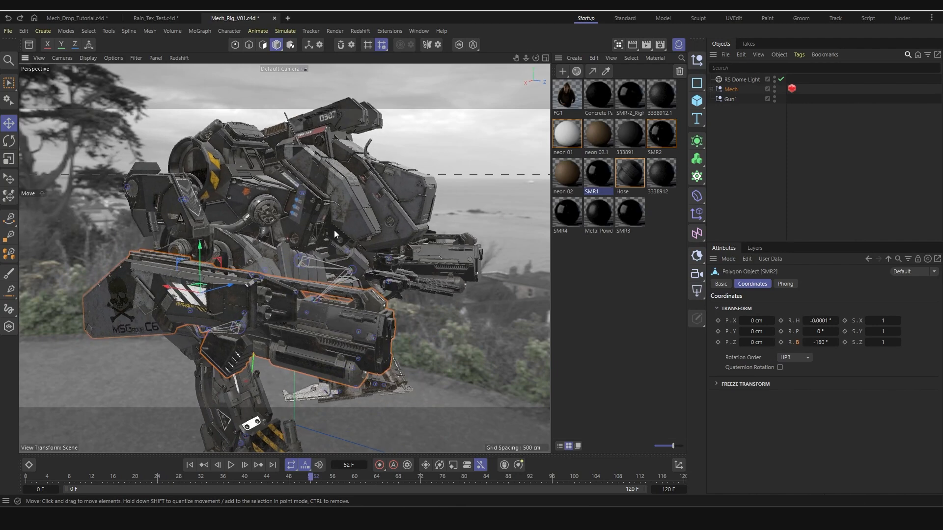
alt+drag(335, 234, 379, 282)
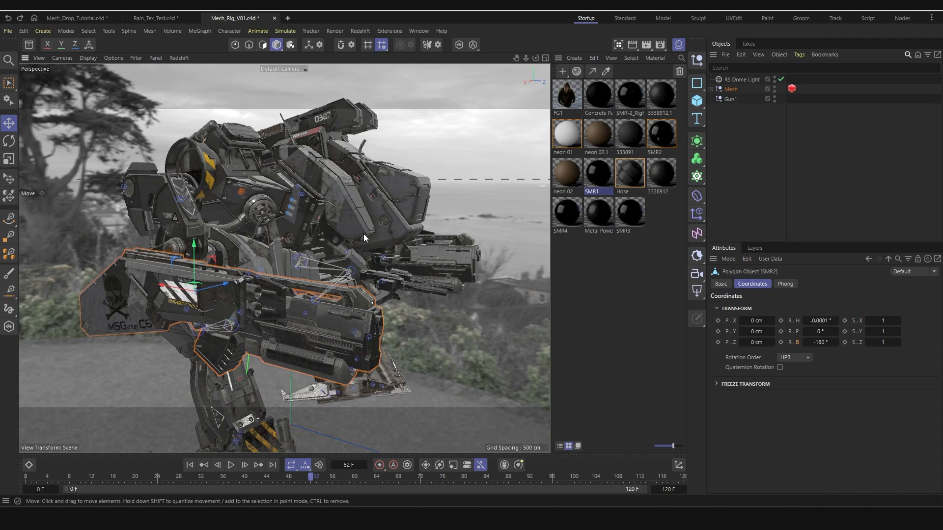
alt+drag(249, 314, 296, 305)
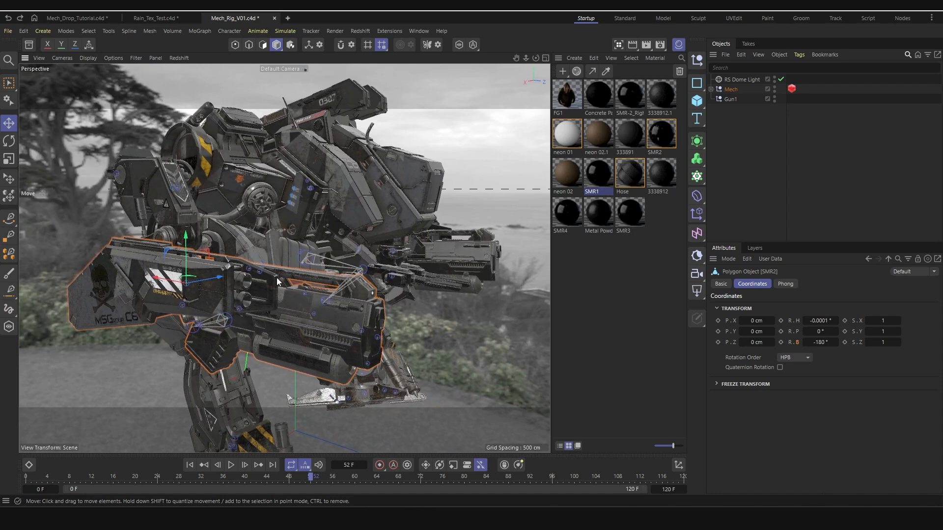
drag(166, 283, 177, 281)
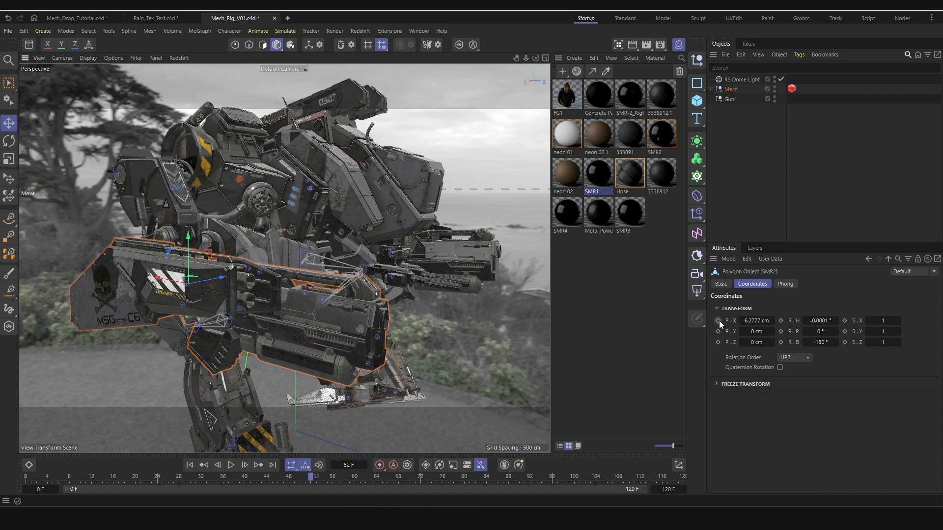
Keyframe the gun arm's position at frame 52, and keyframe it pulled back to X about -36.34 cm at frame 58
click(718, 342)
drag(311, 478, 344, 482)
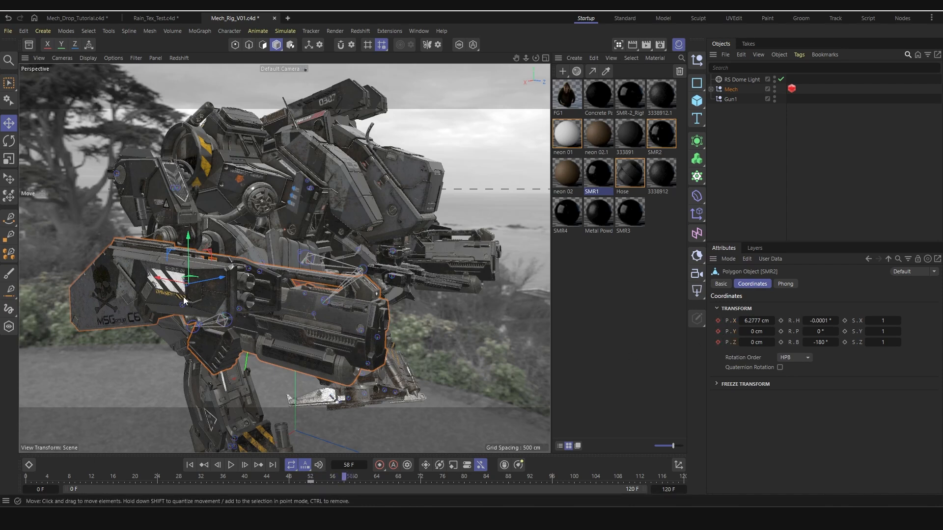
drag(186, 300, 170, 298)
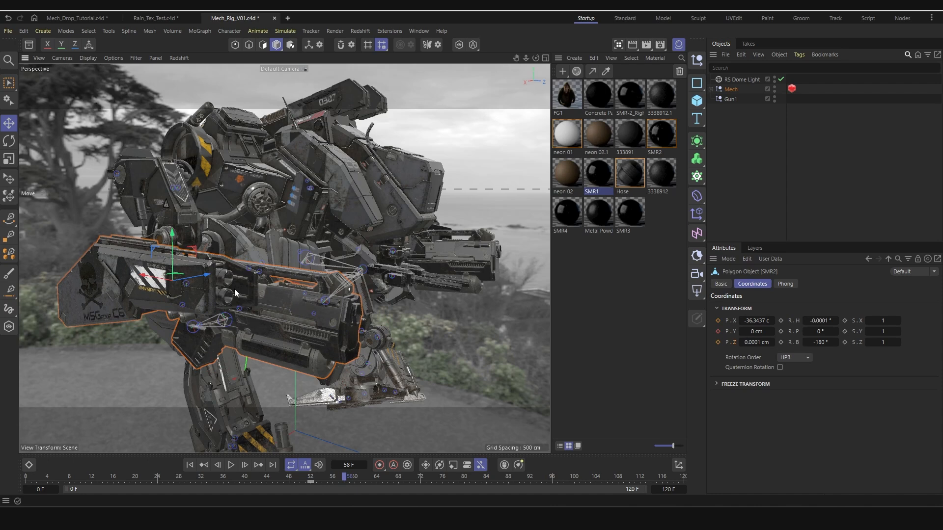
click(718, 332)
Push the gun arm forward to X about 4.85 cm at frame 67 and keyframe its position
drag(346, 473, 393, 474)
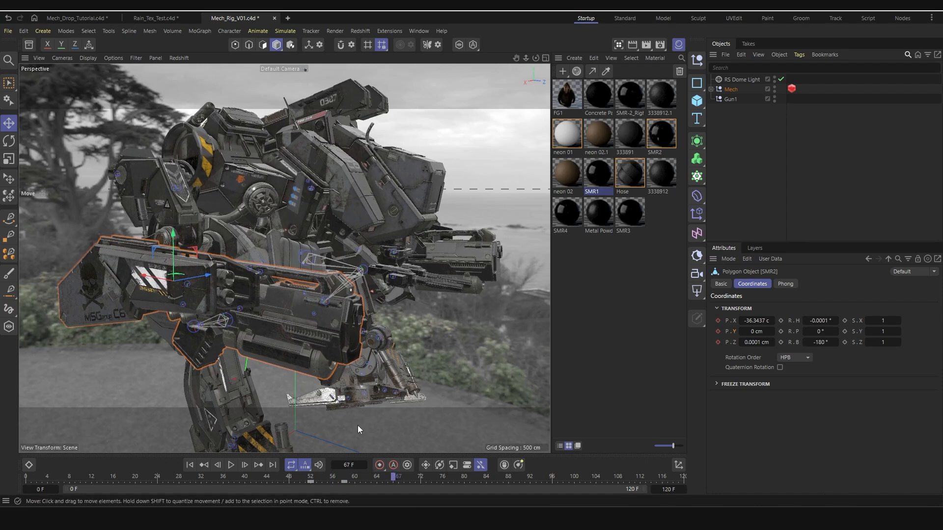
drag(152, 280, 167, 281)
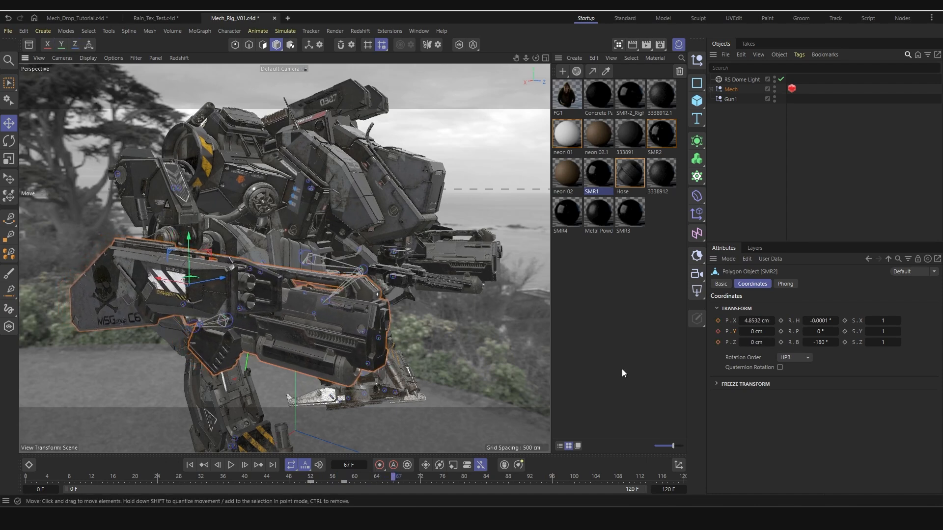
click(718, 322)
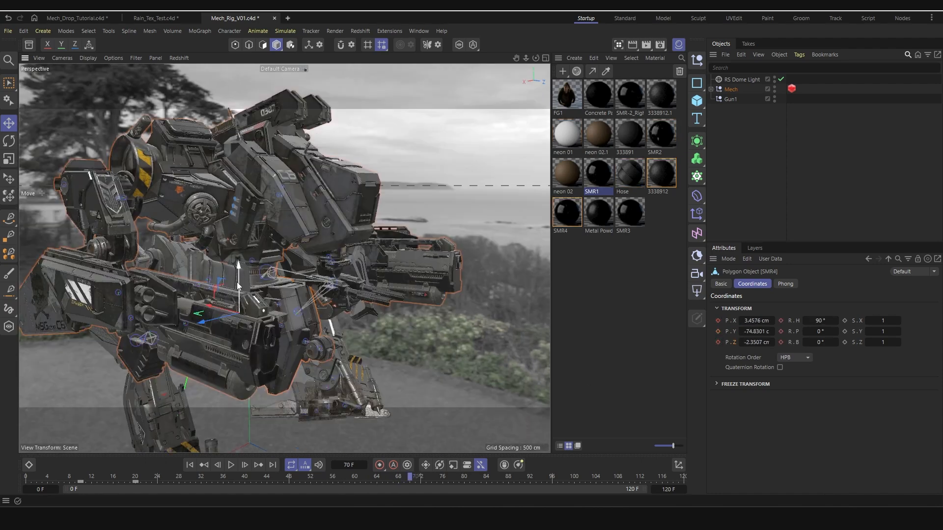
Adjust the mech's upper body position and rotate its arm slightly at frame 70
drag(243, 280, 247, 280)
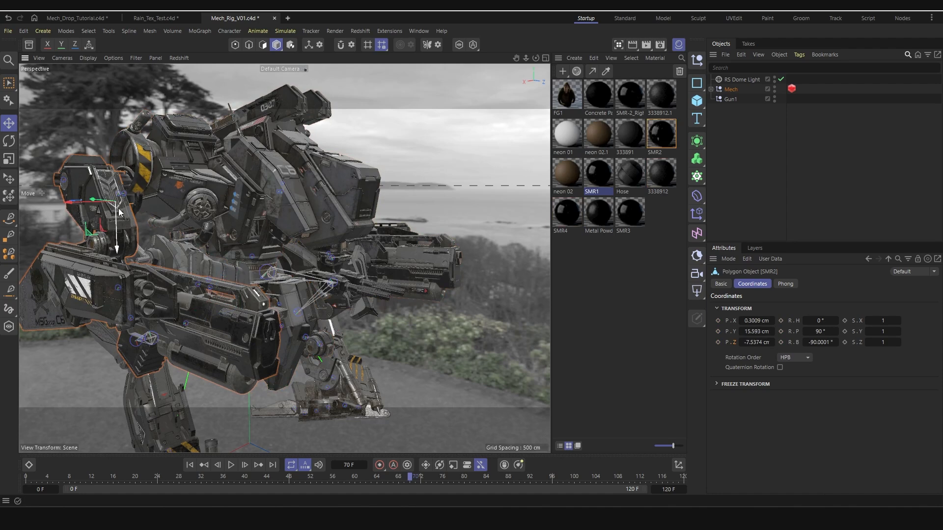
alt+middle_drag(275, 275, 306, 279)
click(8, 142)
drag(191, 199, 196, 211)
alt+middle_drag(275, 278, 317, 274)
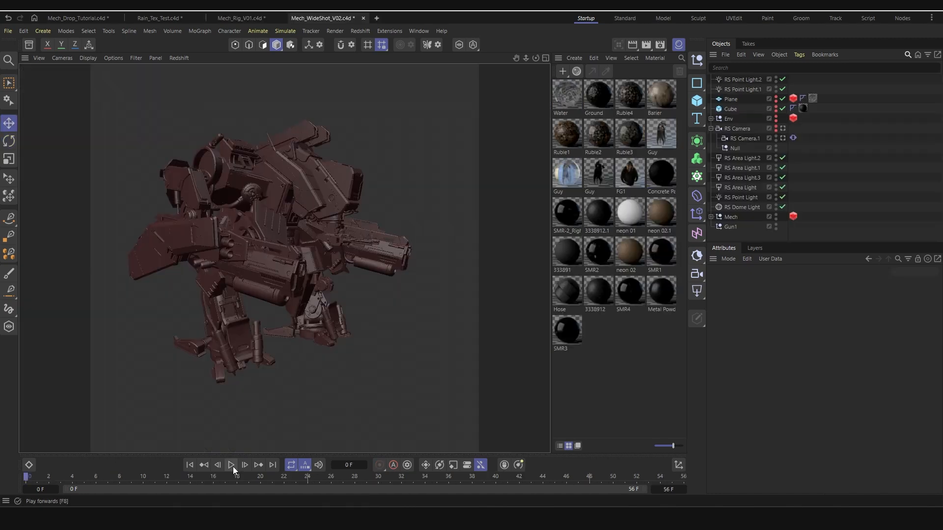
Play the mech animation in the wide shot scene and scrub through its opening frames
click(231, 466)
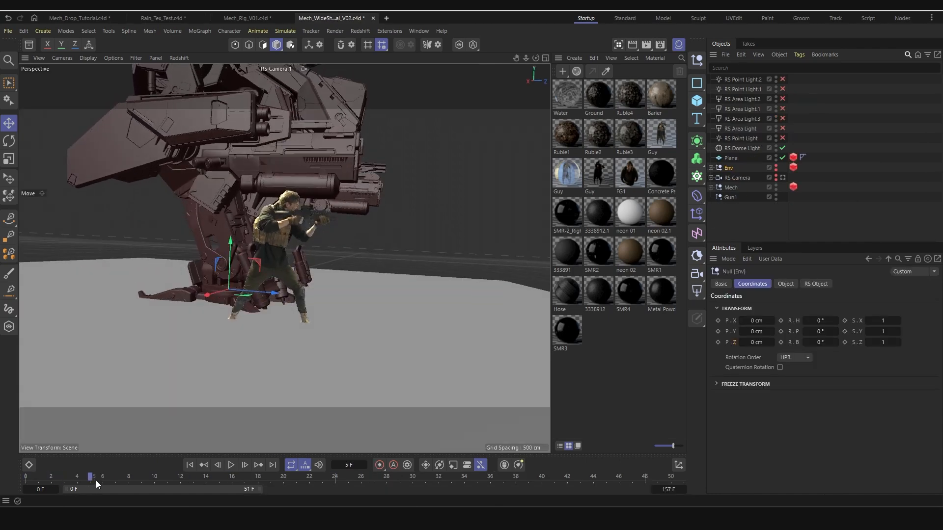
drag(142, 475, 193, 462)
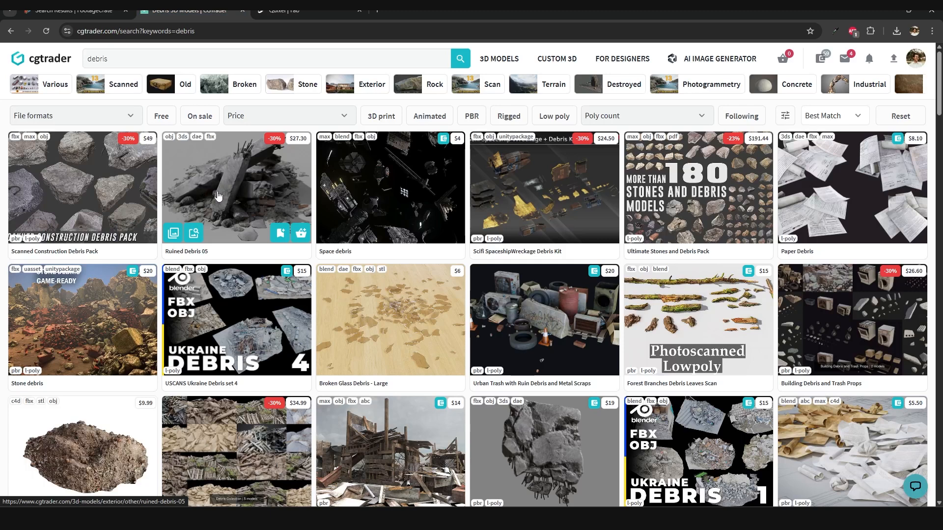
Browse the CGTrader debris results and open the Ruin Debris Rubble 04 model page
scroll(226, 197, down, 3)
scroll(250, 255, down, 2)
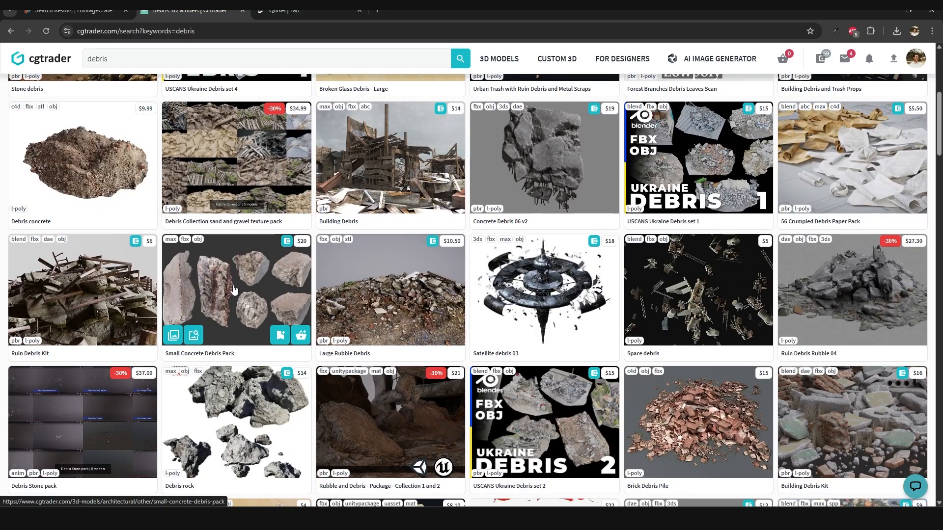
scroll(234, 290, down, 1)
click(873, 252)
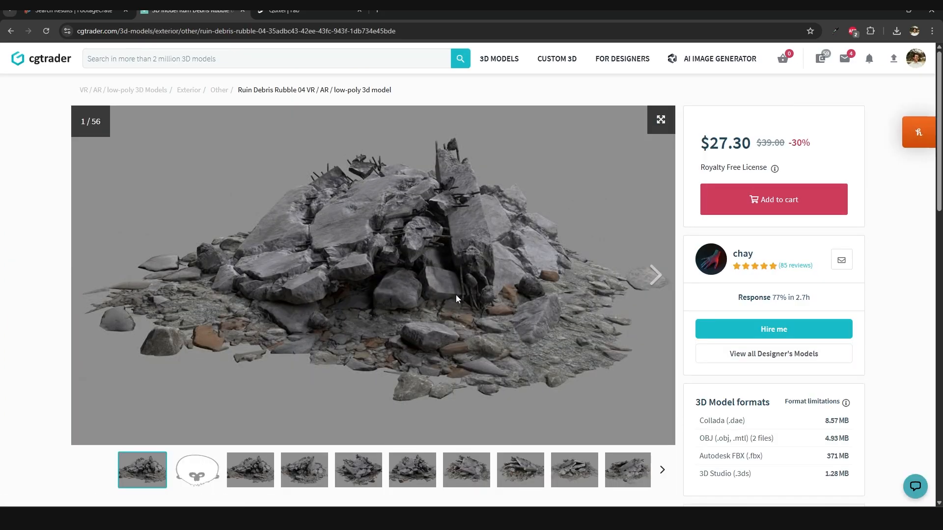
Switch to the Fab page and examine Quixel's concrete assets for usable models, decals and textures
key(ctrl+Tab)
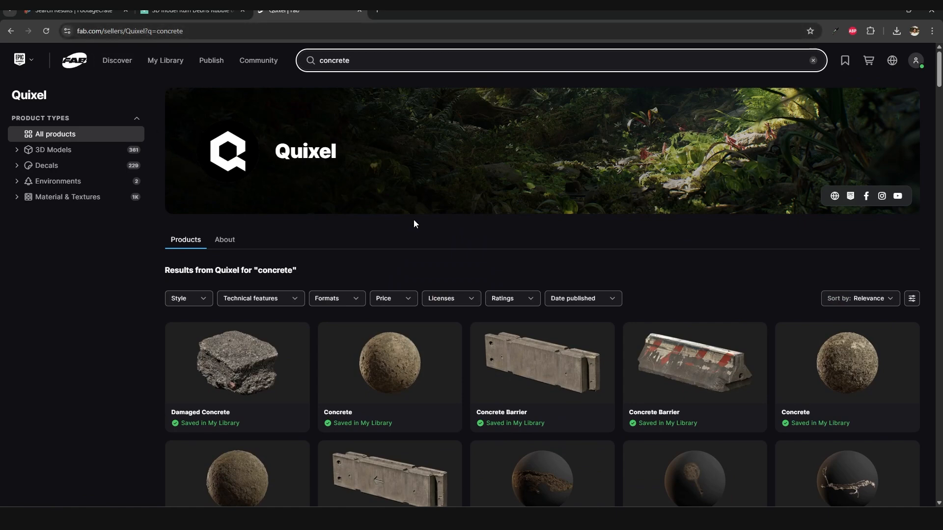
scroll(414, 219, down, 6)
scroll(448, 222, down, 10)
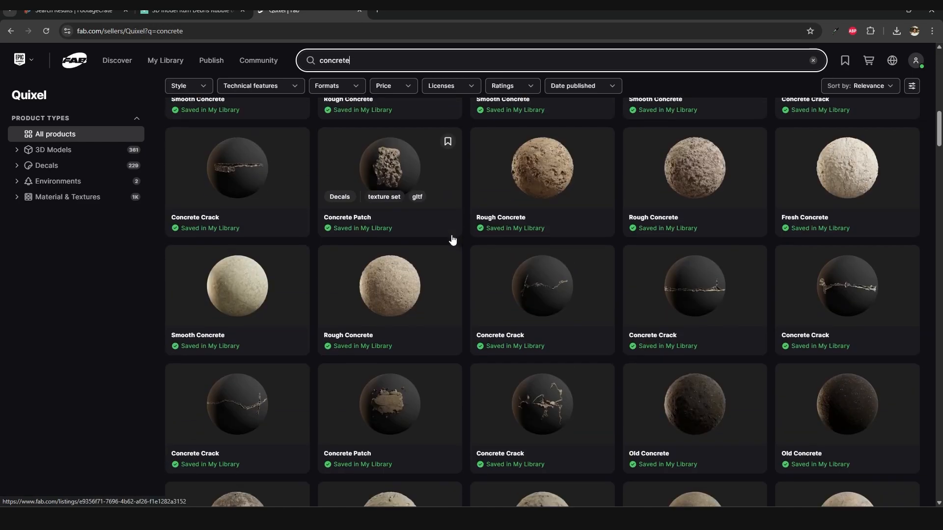
scroll(526, 236, down, 20)
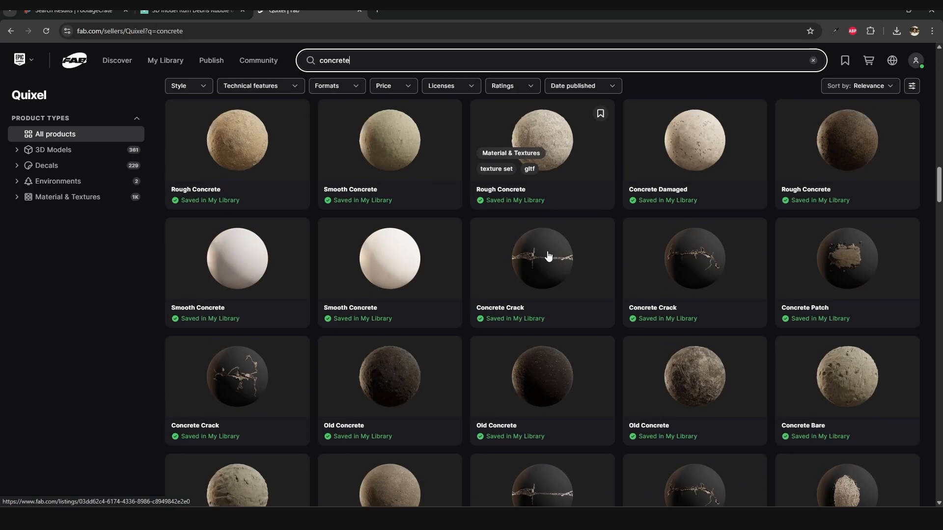
scroll(554, 275, down, 20)
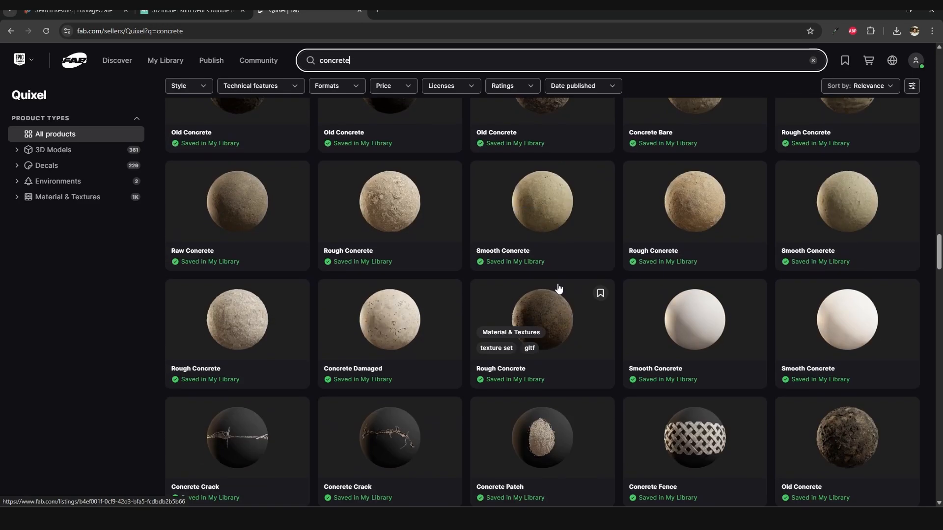
scroll(558, 293, down, 15)
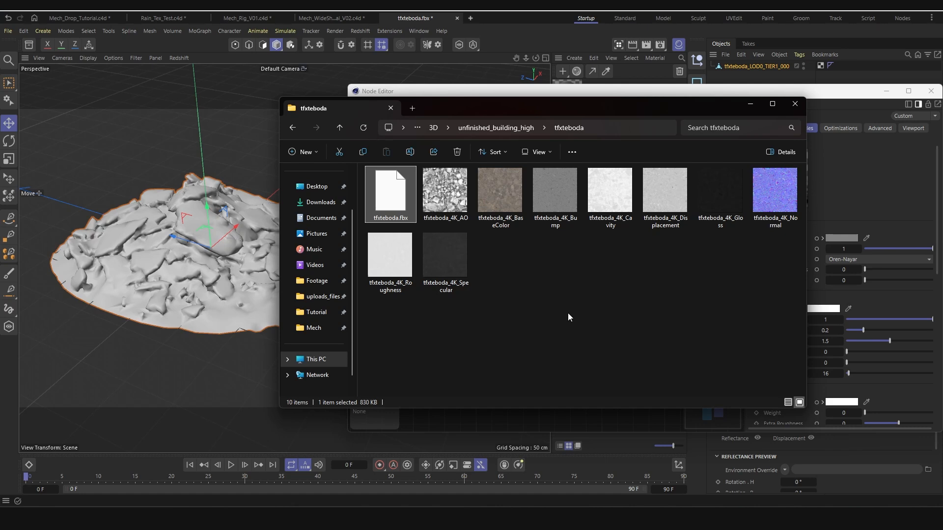
Move the tfxteboda texture folder away from the material's node graph and minimise the folder window
drag(600, 109, 308, 261)
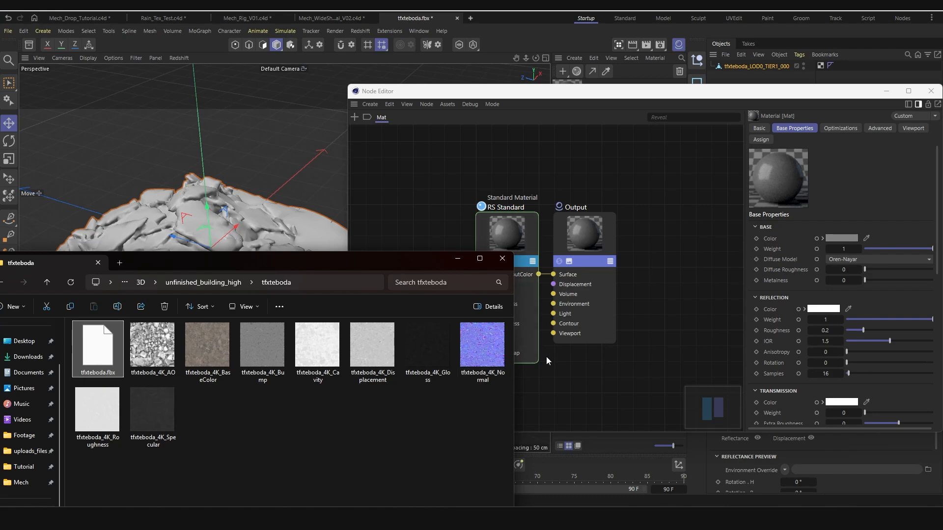
click(457, 260)
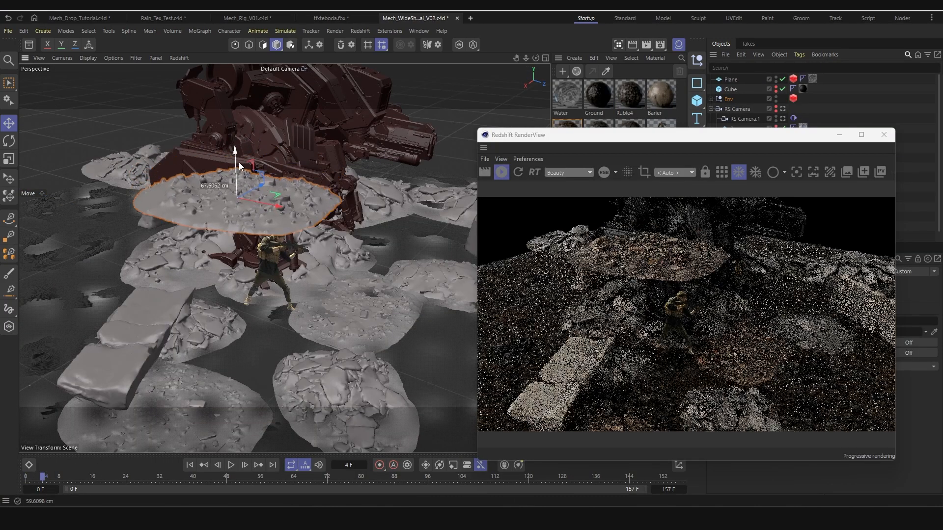
Lower the selected rubble patch to the ground in front of the soldier and return to the RS Camera.1 view
drag(245, 216, 243, 312)
alt+drag(227, 348, 279, 351)
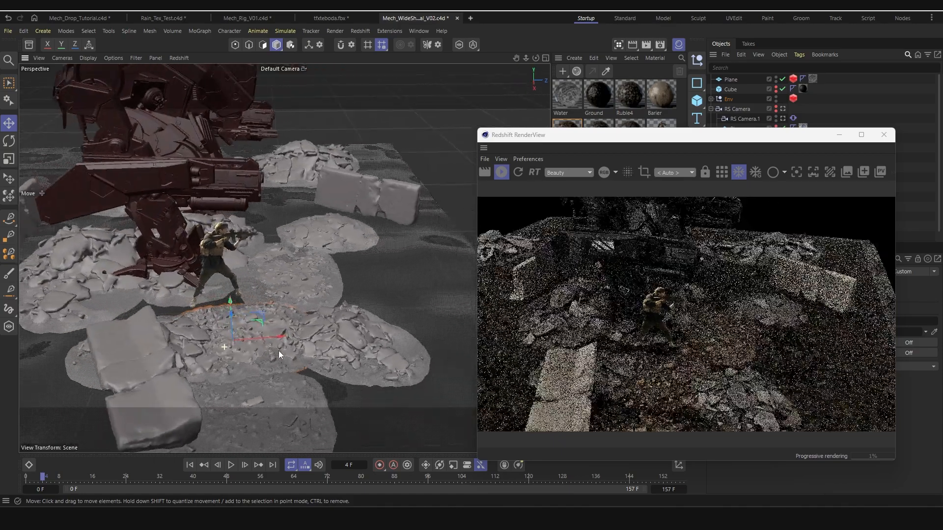
alt+drag(196, 322, 204, 323)
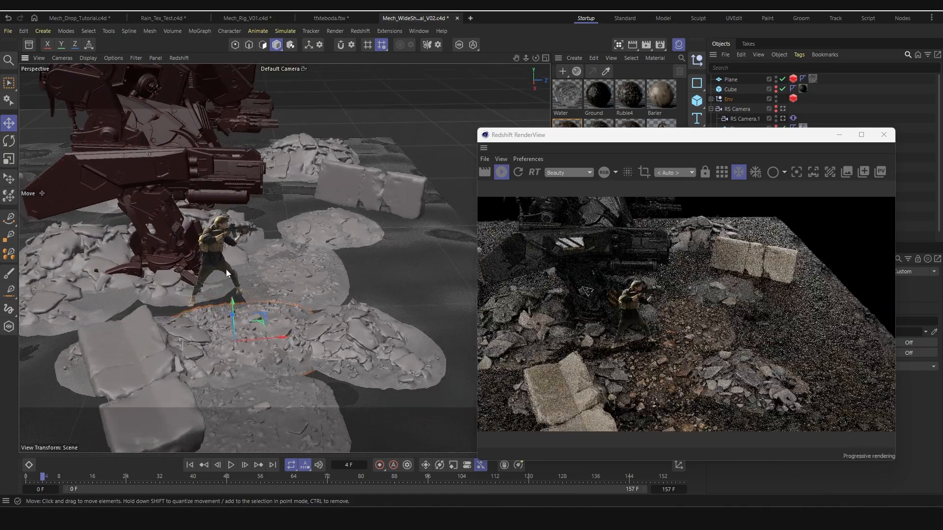
click(783, 118)
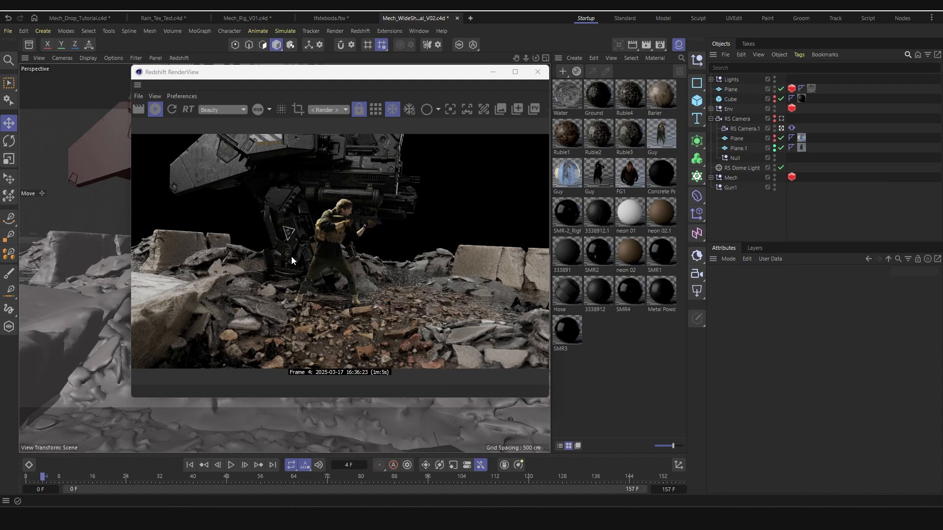
Set the RS Dome Light's intensity to 0.2
click(739, 168)
double_click(789, 361)
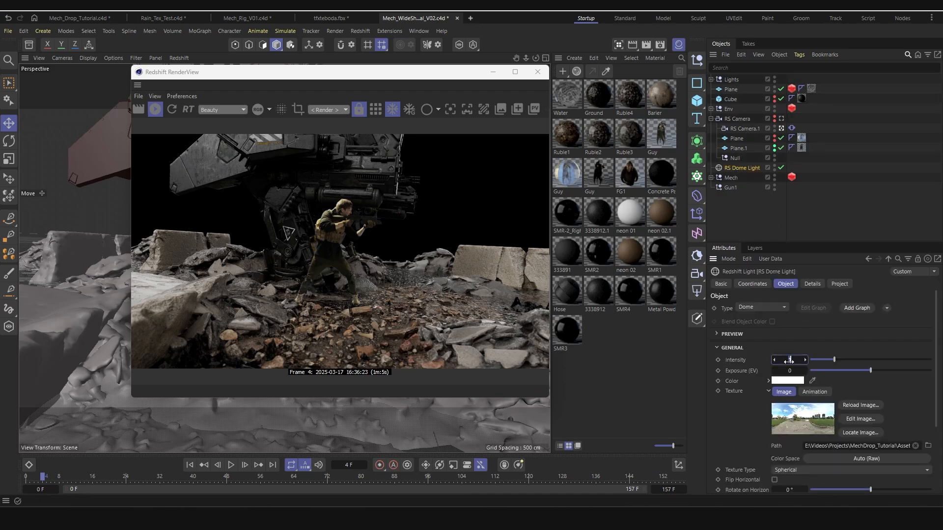
text(0.2)
key(Return)
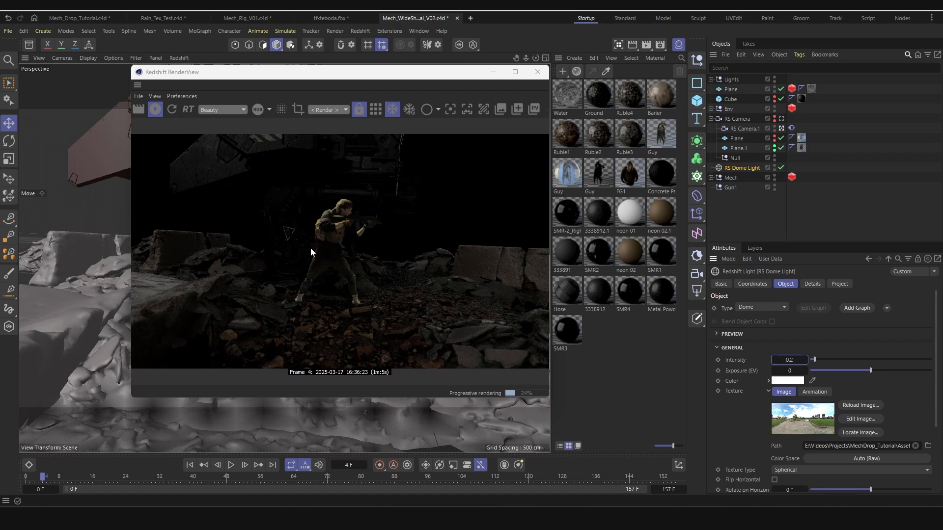
Add a Redshift area light and lock the render preview to RS Camera.1 with the viewport switched to the default camera
click(699, 294)
drag(359, 72, 507, 89)
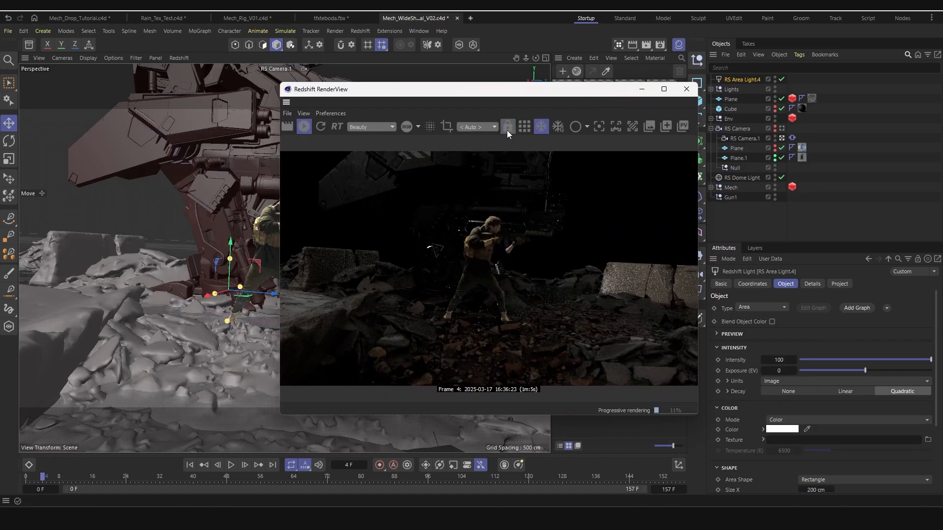
click(508, 127)
click(782, 139)
scroll(208, 219, down, 5)
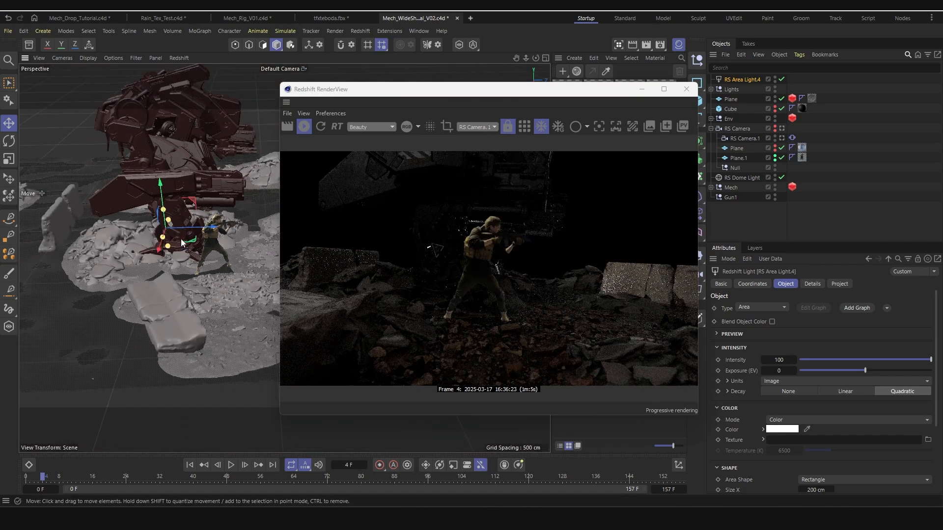
Place the new area light well off to one side of the mech and scale it to about 329 cm wide
alt+middle_drag(192, 209, 237, 238)
drag(236, 228, 107, 125)
key(t)
drag(114, 198, 348, 119)
key(e)
drag(72, 154, 46, 187)
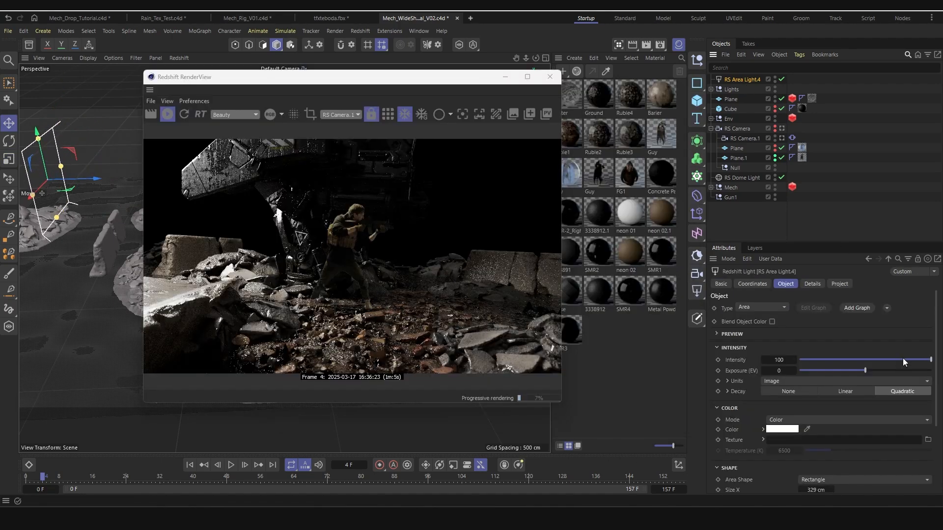
Set the area light's intensity to 45 and its color mode to Temperature at about 4054 K
drag(903, 358, 858, 362)
click(800, 418)
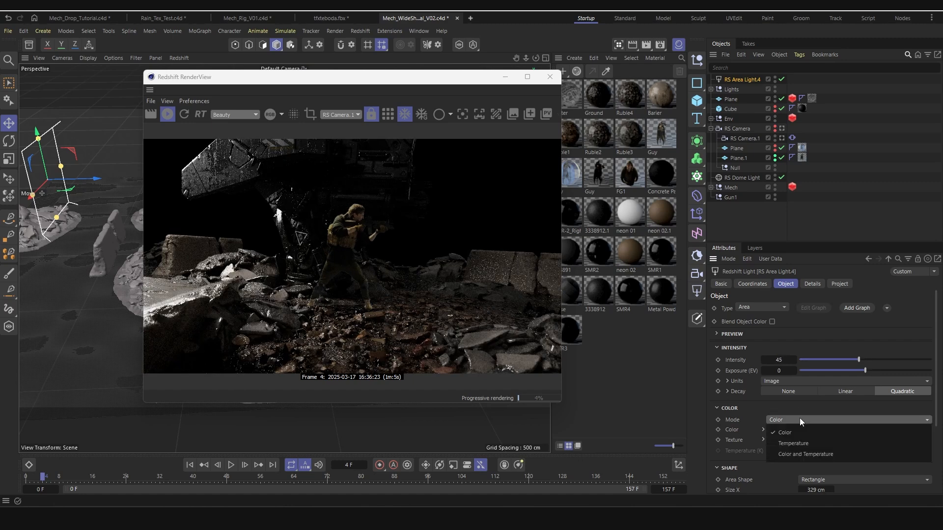
click(806, 447)
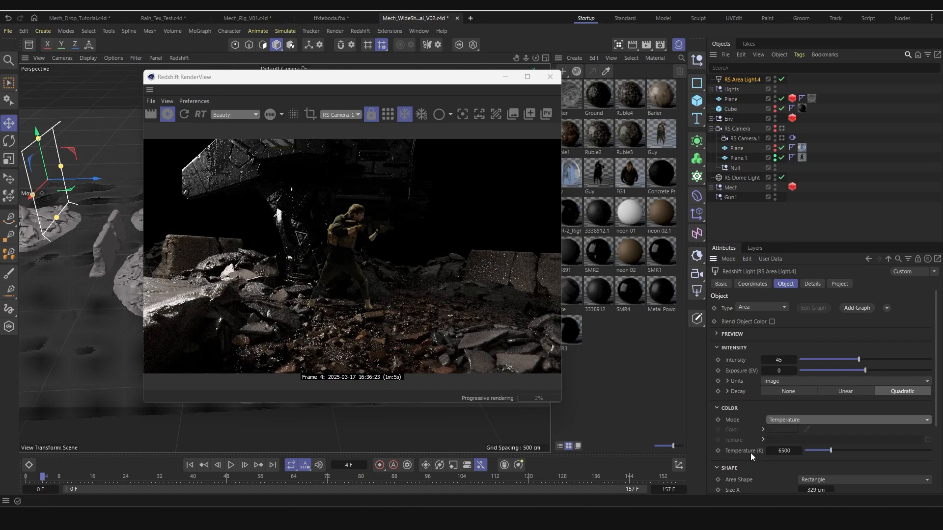
drag(824, 450, 818, 452)
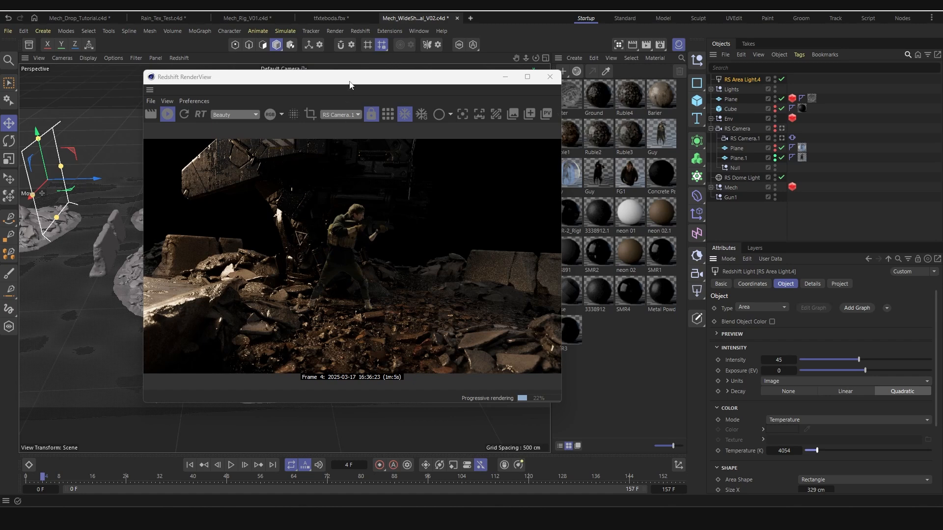
Duplicate the area light to the opposite side of the mech and rotate the copy to face the scene
drag(349, 85, 385, 184)
drag(81, 179, 546, 151)
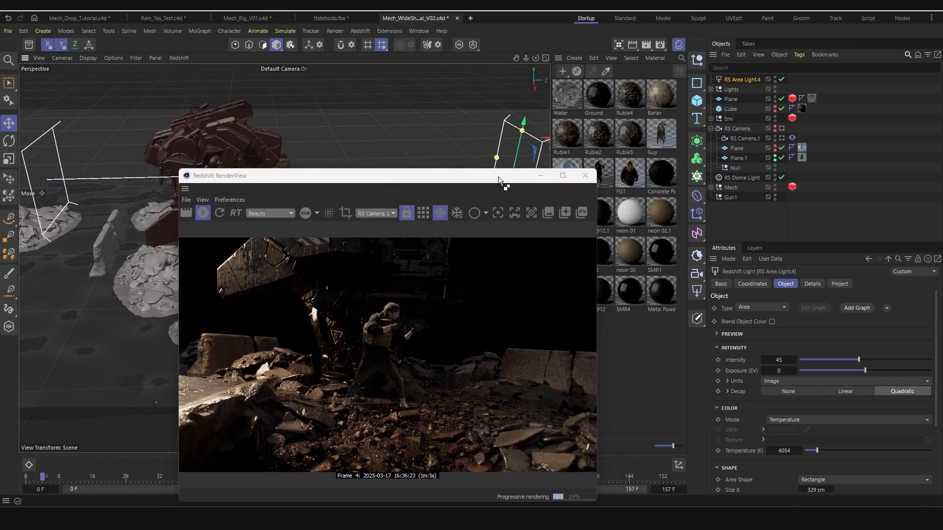
drag(498, 176, 345, 142)
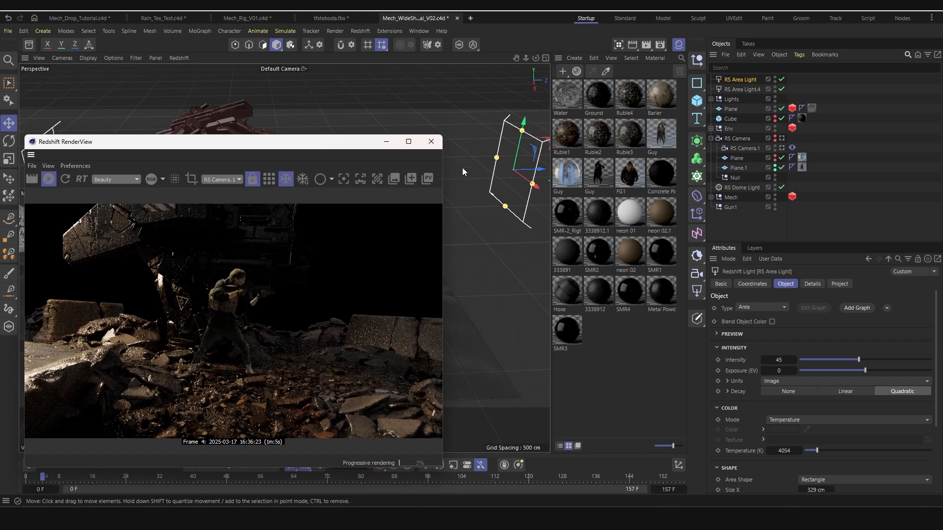
key(r)
drag(486, 173, 550, 154)
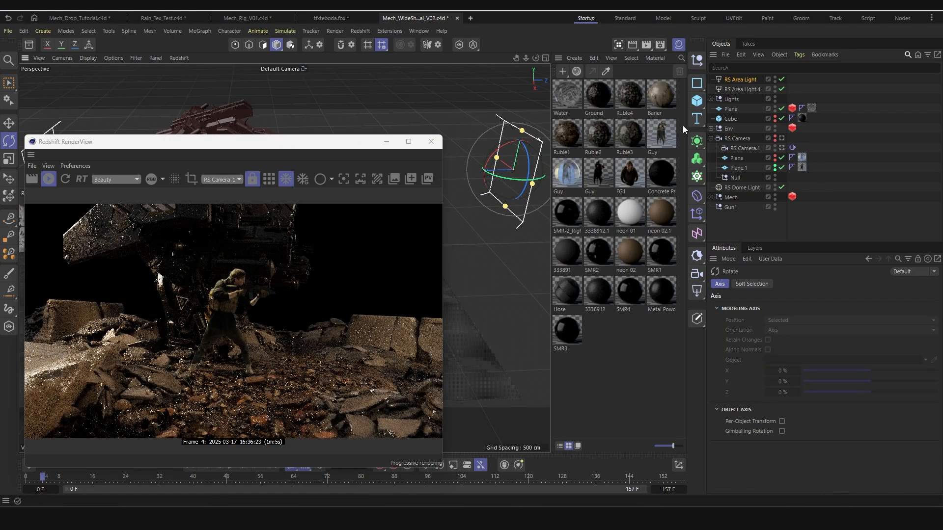
Set the duplicated area light's intensity to about 5.37 and place another copy of it closer to the mech
click(747, 81)
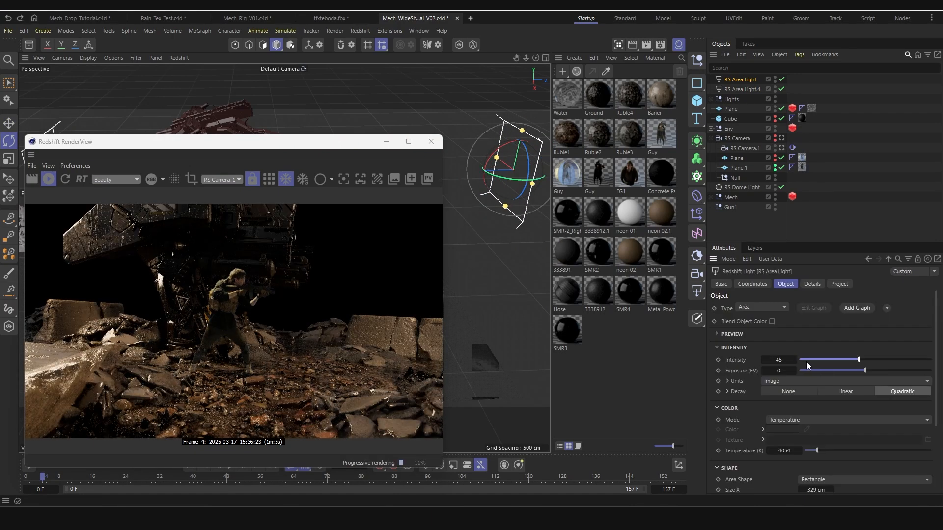
click(807, 361)
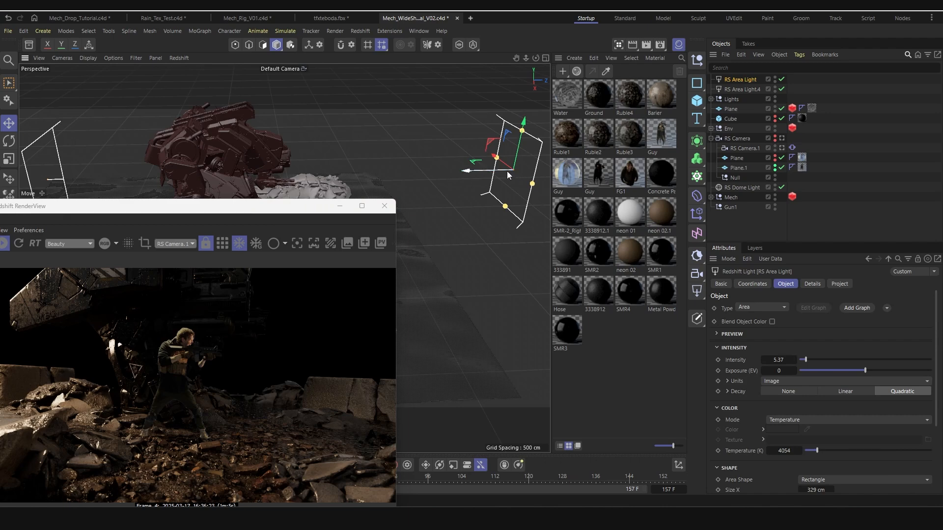
drag(510, 171, 391, 175)
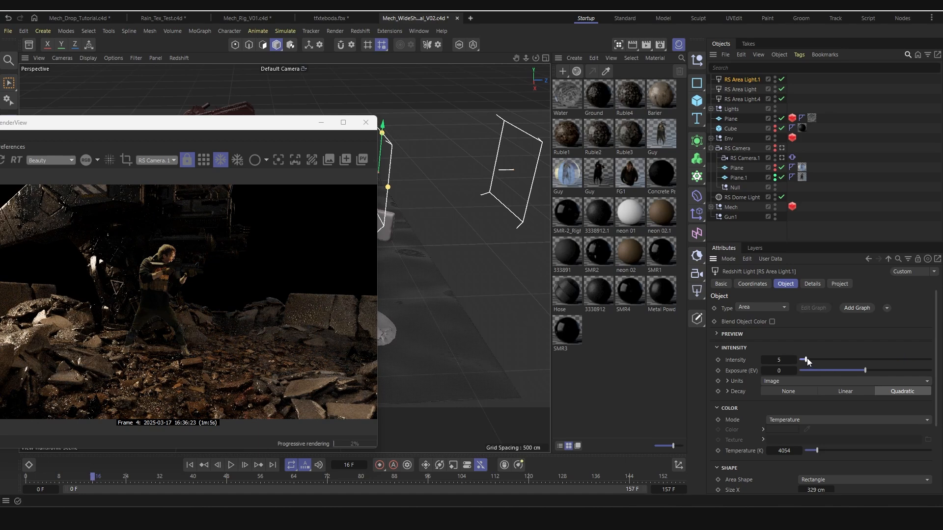
Raise the newest area light's intensity to about 81.3 and narrow its spread to about 0.374
drag(806, 360, 907, 360)
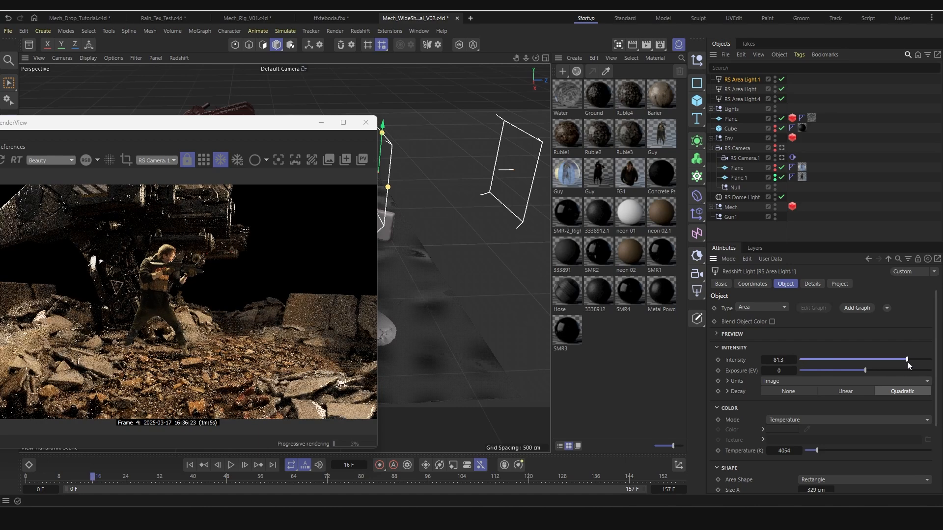
scroll(738, 405, down, 3)
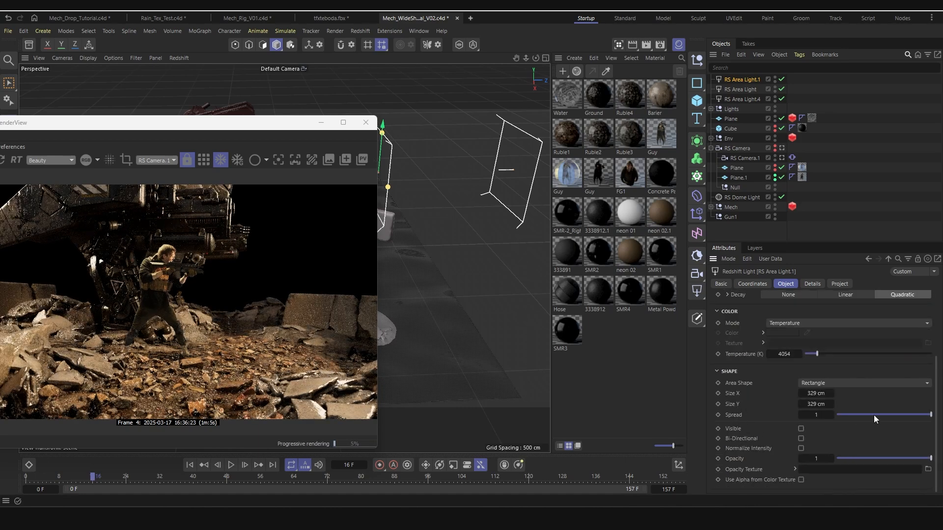
mouse_move(874, 415)
mouse_down()
mouse_move(853, 415)
mouse_move(872, 415)
mouse_up()
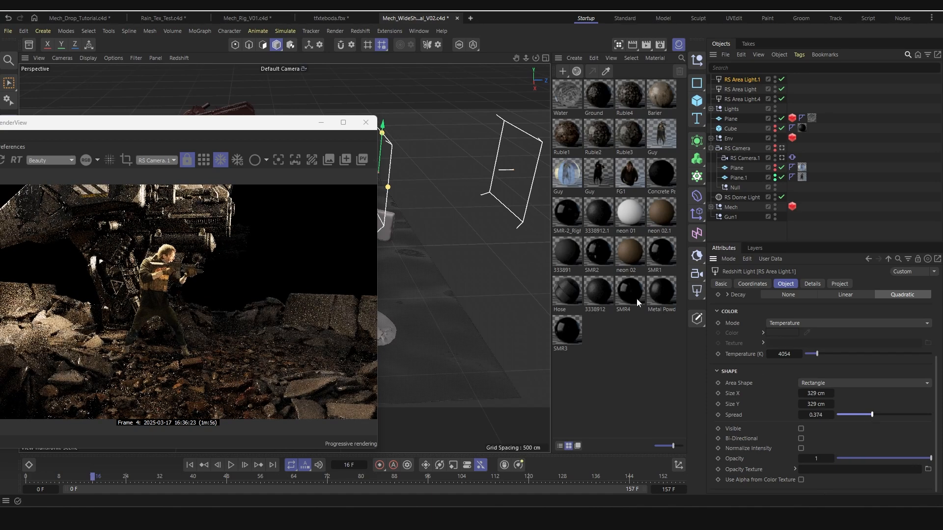
Shift the render preview clear of the viewport and move the area light outward, beside the other area light
drag(337, 122, 380, 183)
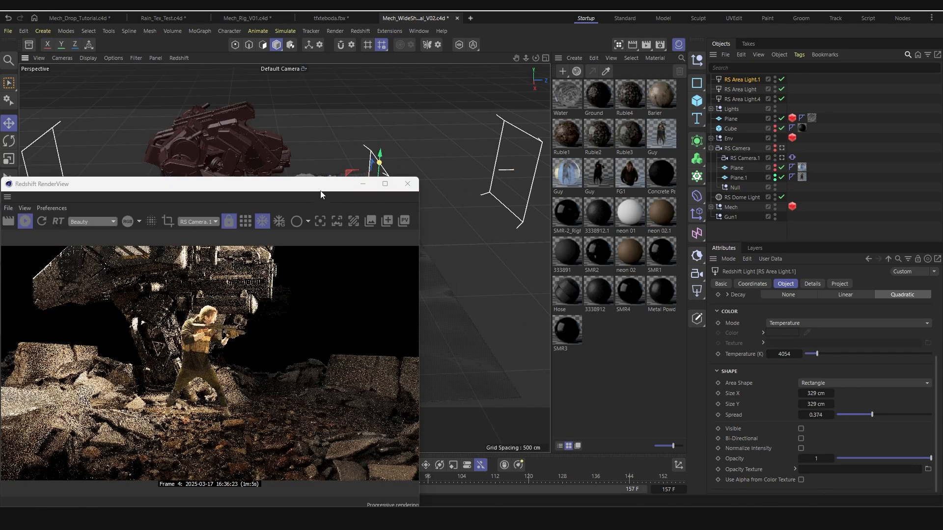
drag(321, 187, 325, 86)
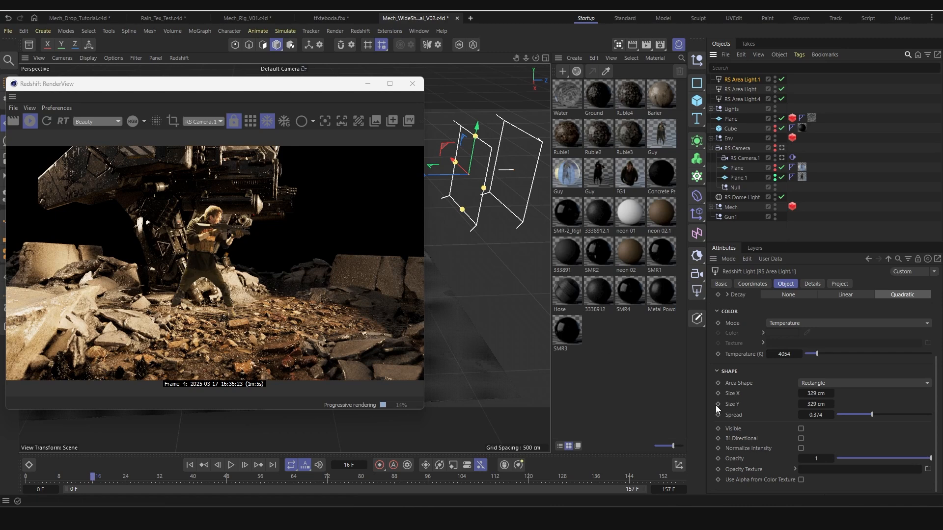
scroll(752, 410, up, 3)
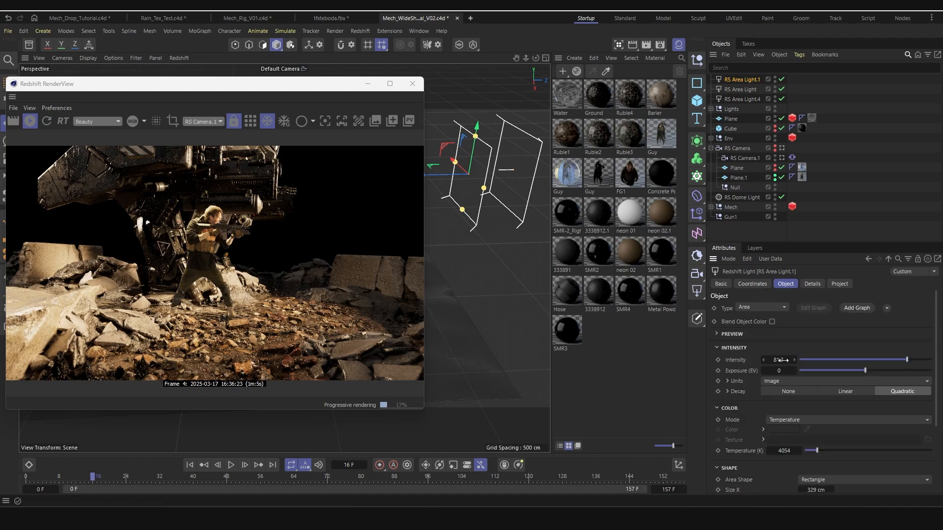
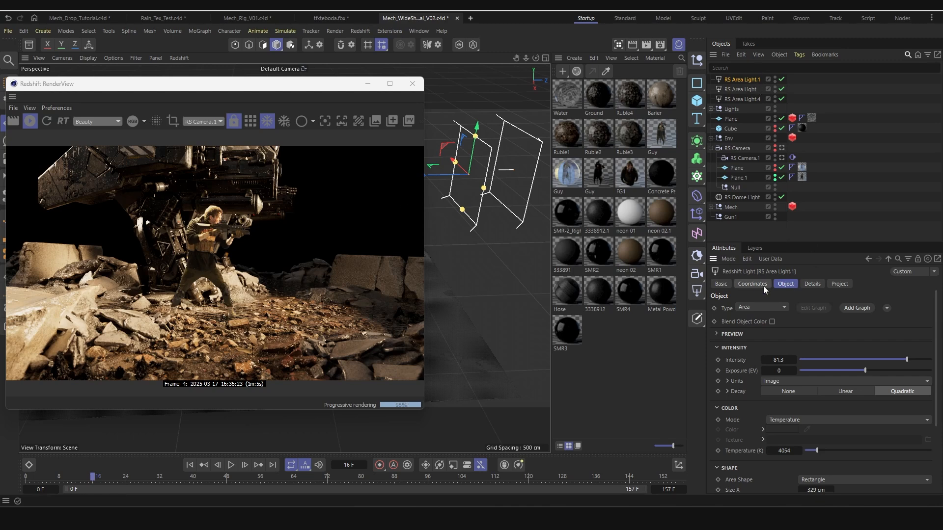
Assign the area light to a new AOV light group named Front Flash
click(812, 284)
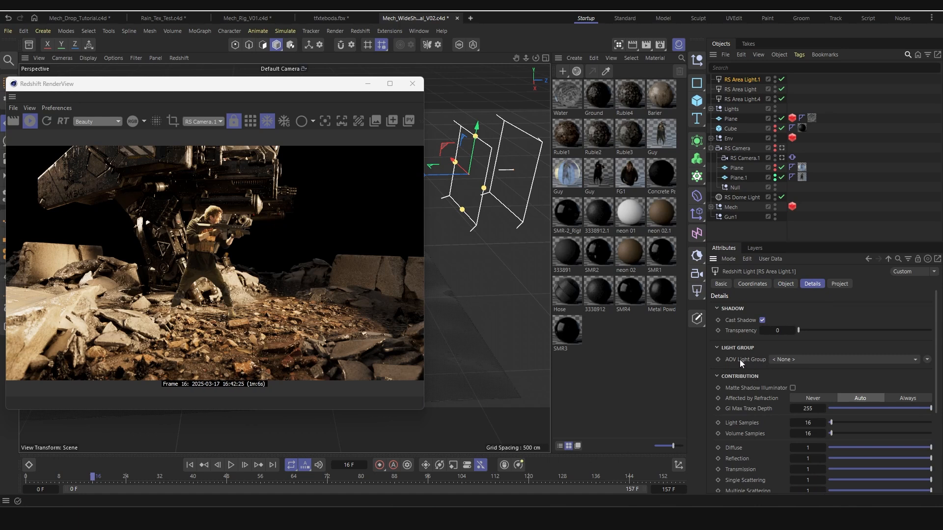
click(795, 359)
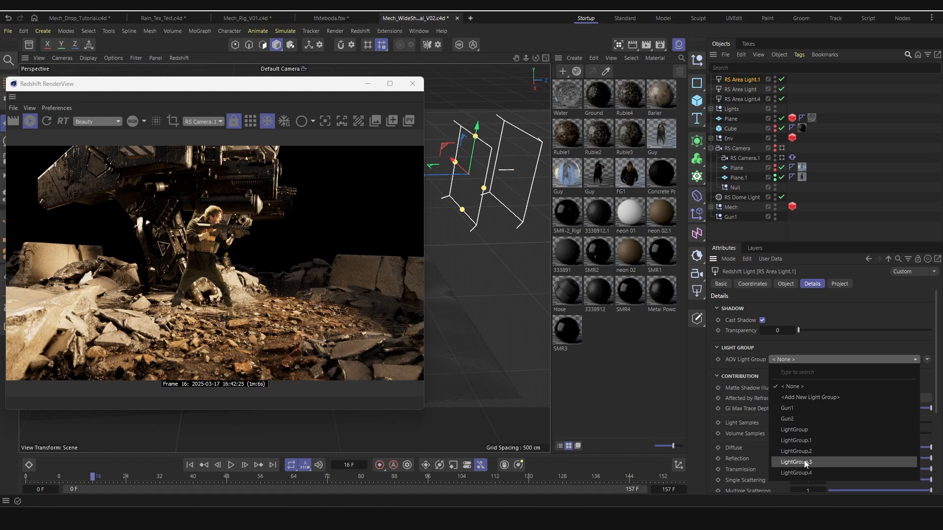
click(817, 399)
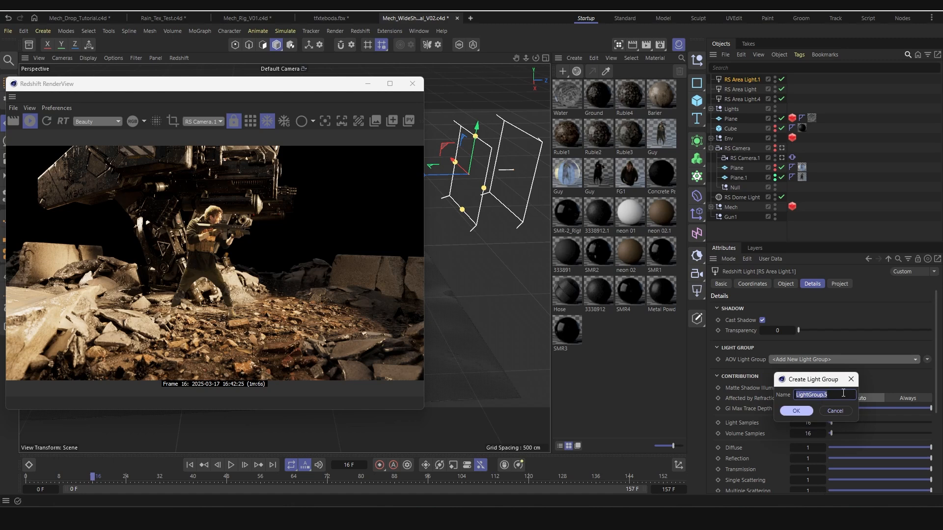
text(Front Flash)
key(Return)
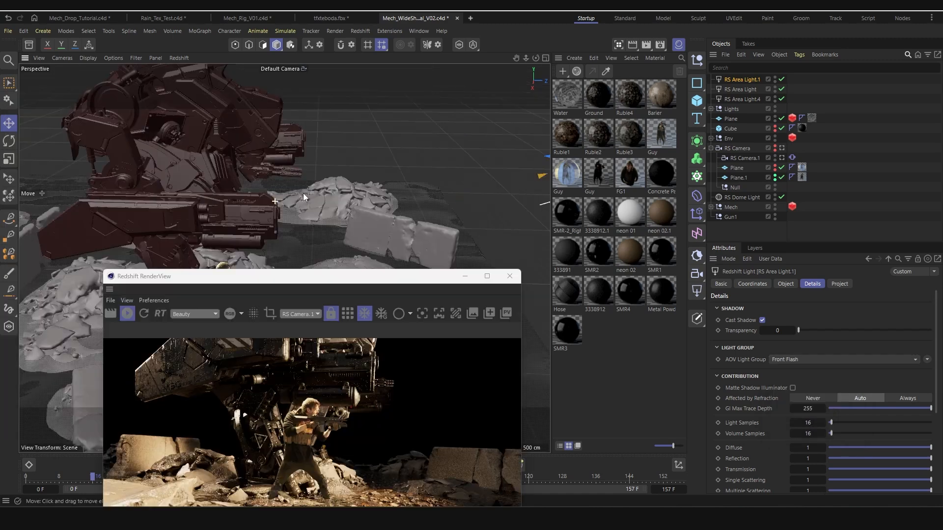
alt+drag(303, 193, 344, 179)
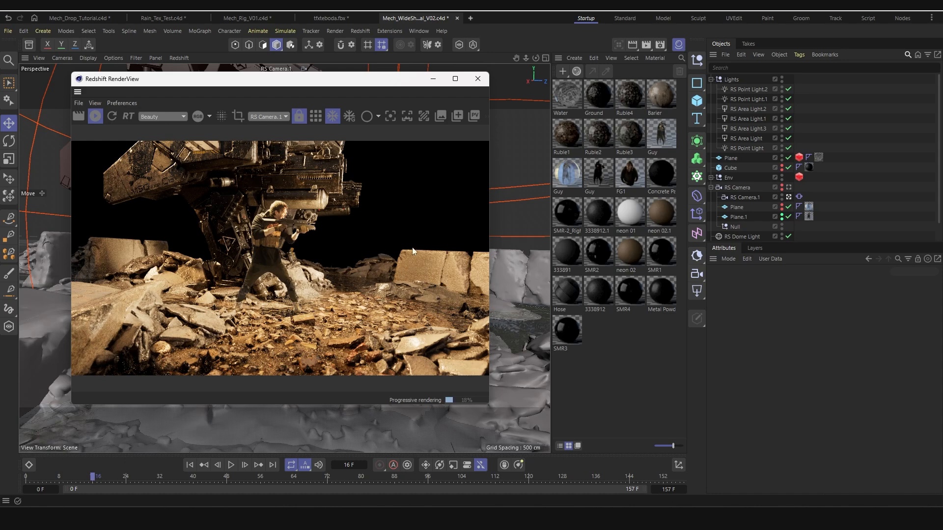
Open the AOV manager from the advanced Redshift render settings
click(661, 45)
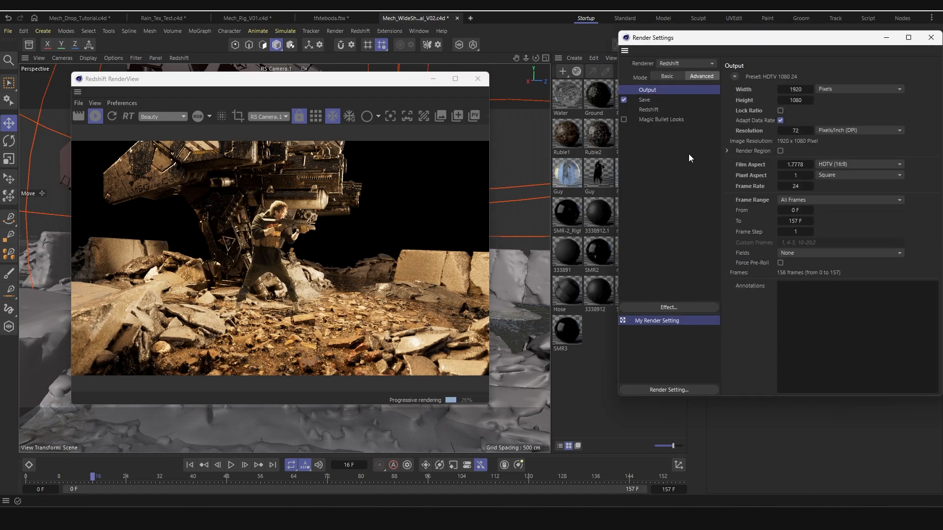
click(667, 76)
click(647, 110)
click(704, 77)
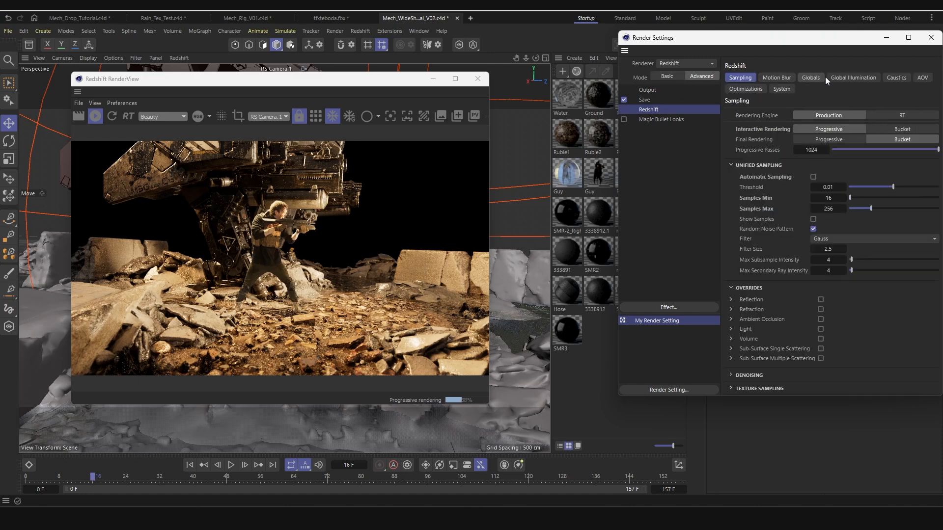
click(923, 78)
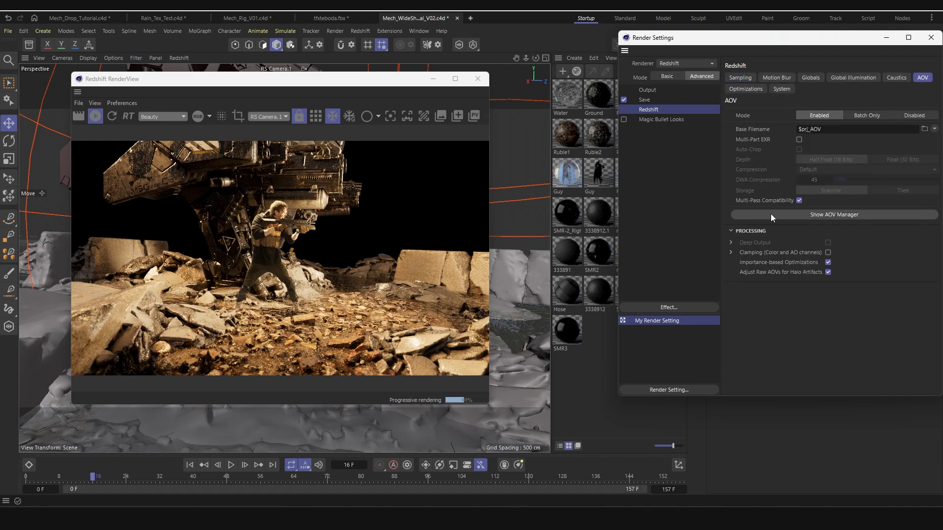
click(865, 217)
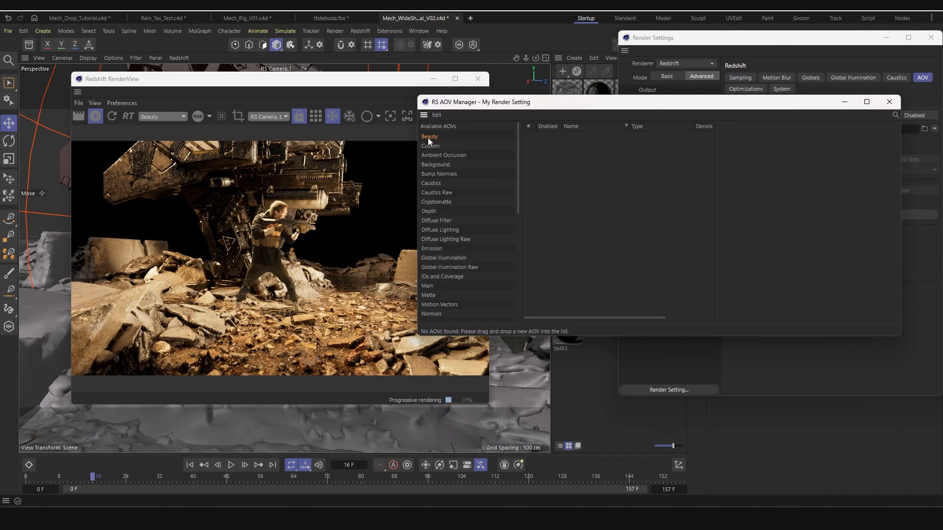
Add a Beauty AOV with all light groups enabled and add one more AOV to the list
drag(429, 138, 564, 149)
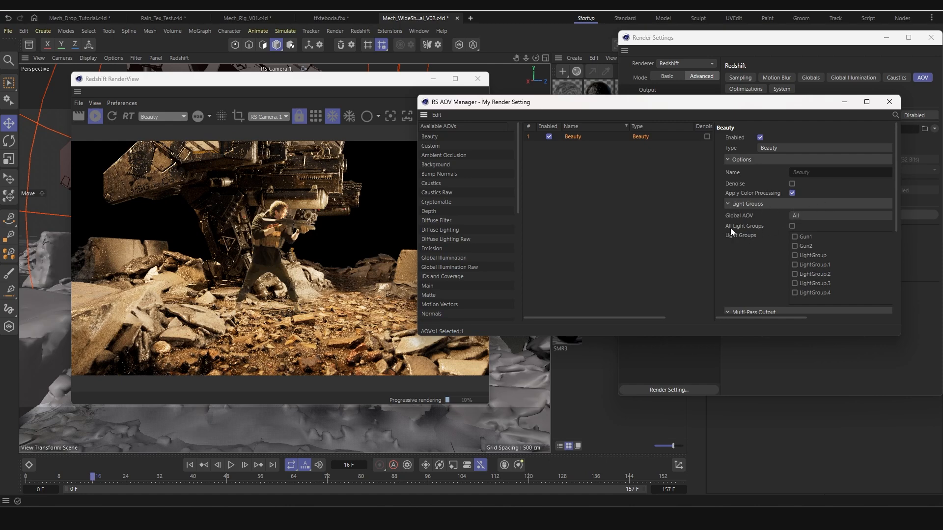
click(792, 226)
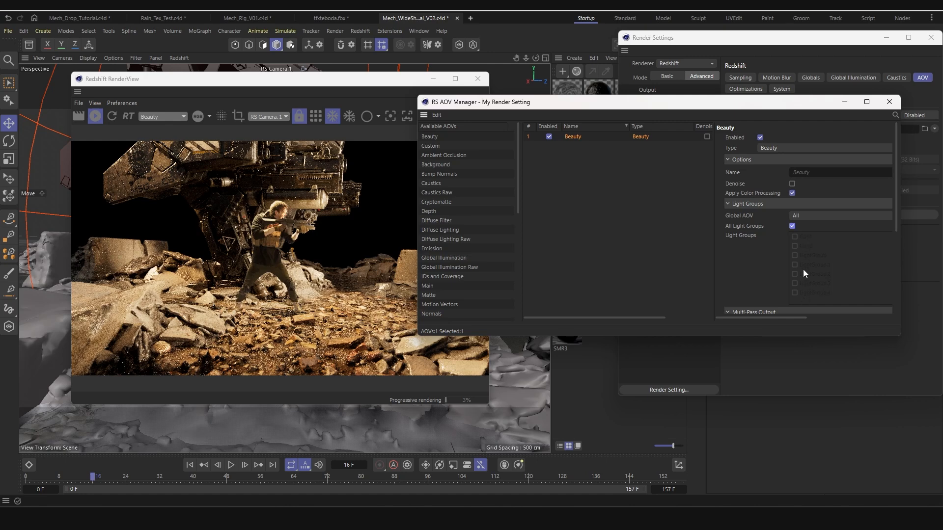
scroll(442, 169, down, 3)
drag(429, 168, 569, 166)
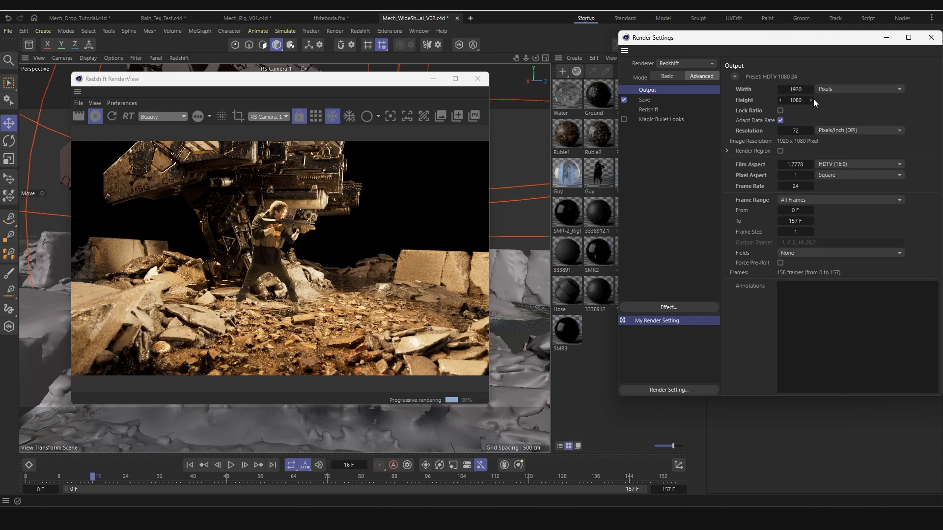
Review the render output's frame range and the multi-pass image's file path, format and layer options
click(835, 200)
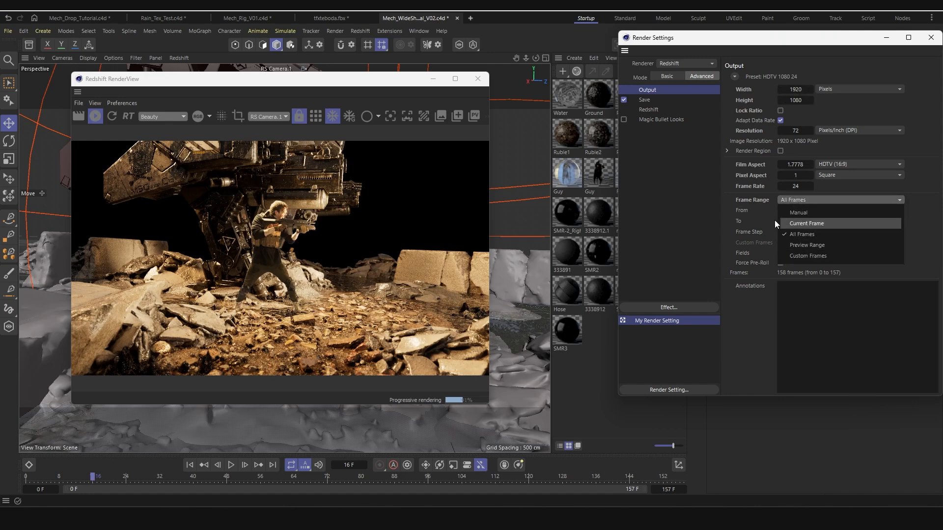
click(765, 199)
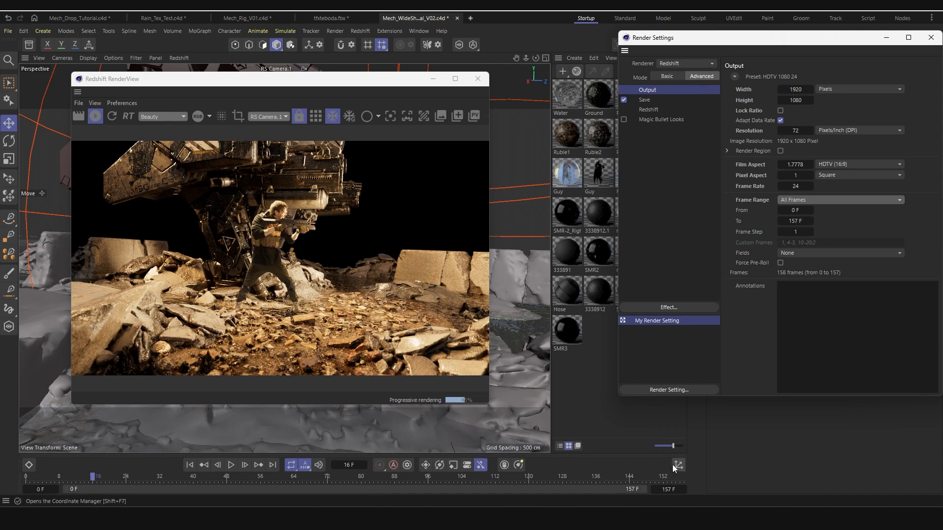
click(646, 100)
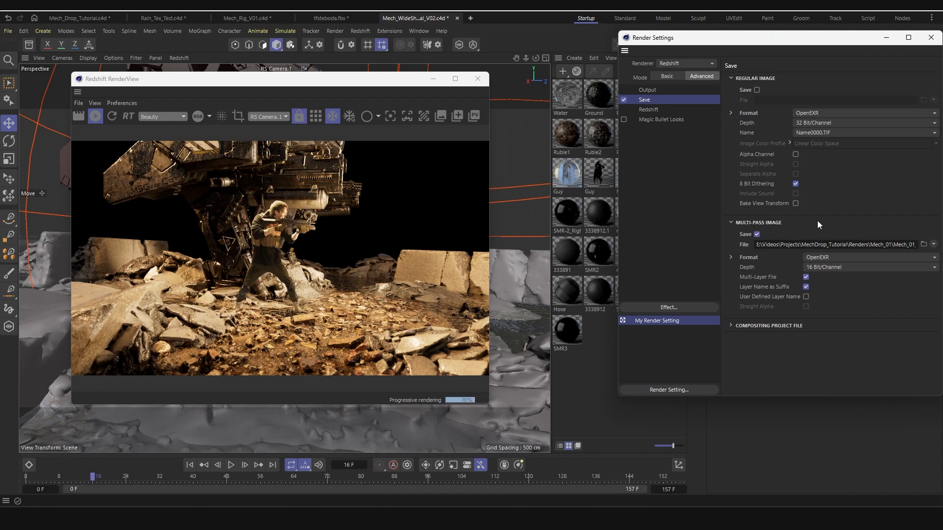
drag(761, 244, 928, 248)
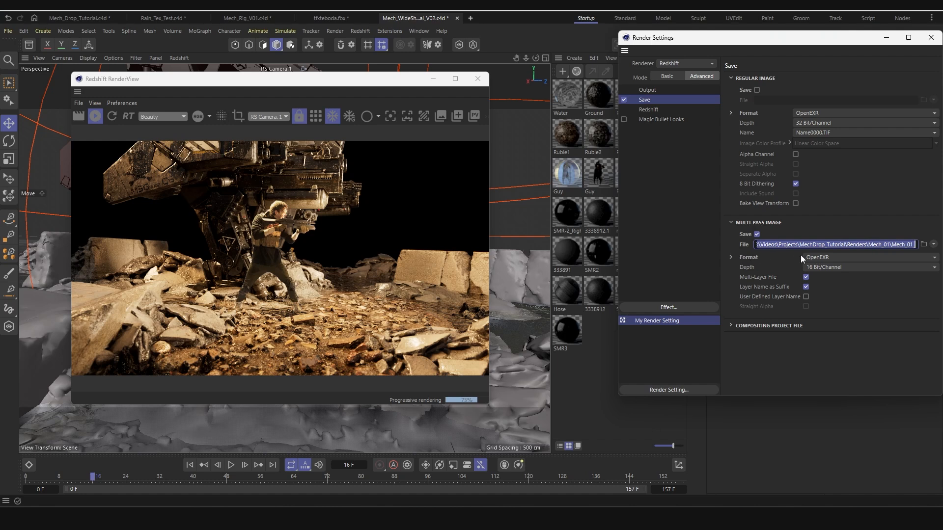
click(819, 258)
click(832, 344)
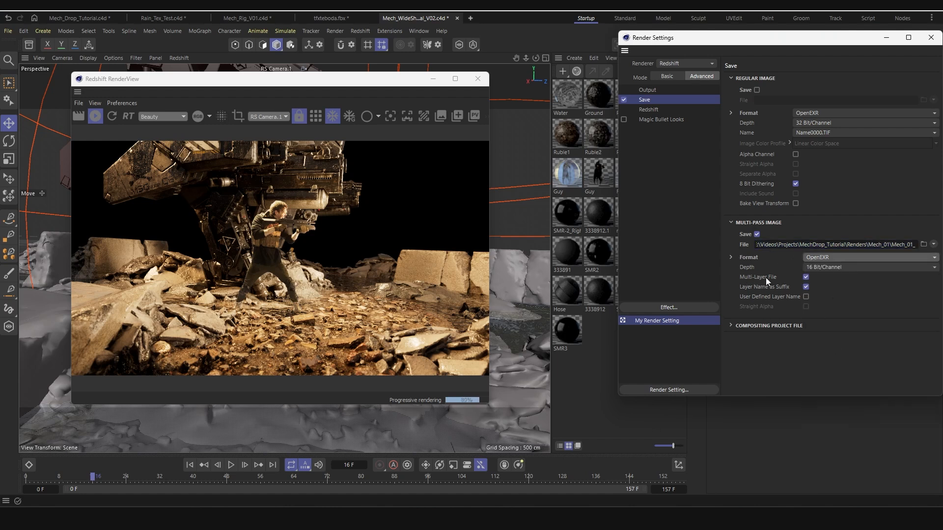
click(645, 109)
click(667, 77)
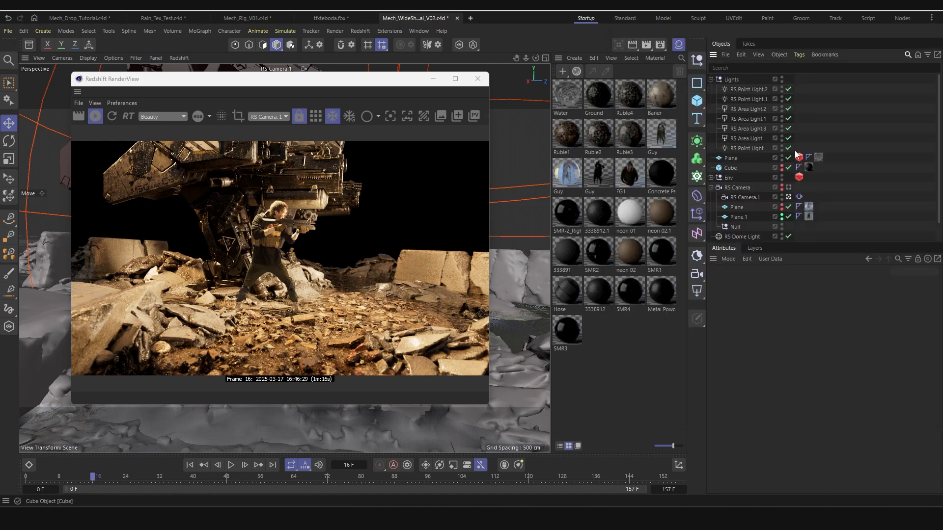
Enable the dome light's background to inspect the render's alpha channel, and disable the background again
scroll(747, 196, down, 2)
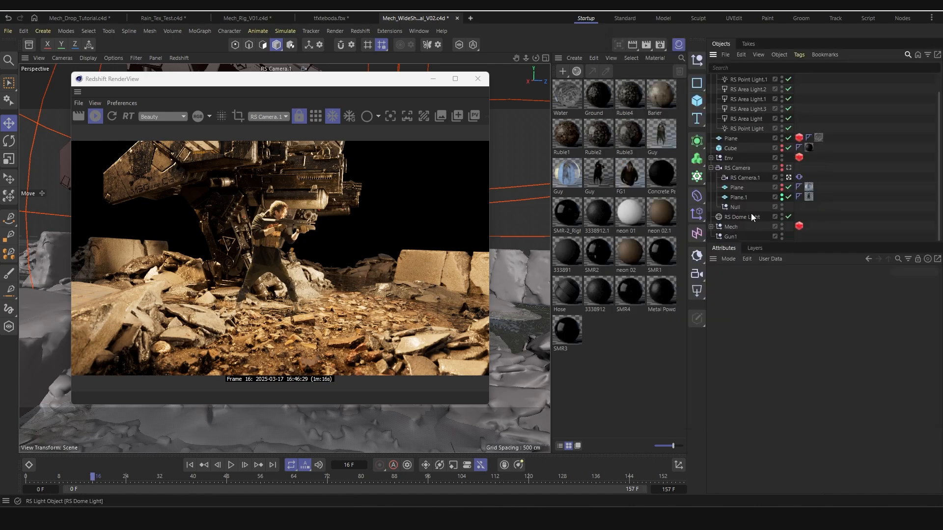
click(749, 219)
click(786, 284)
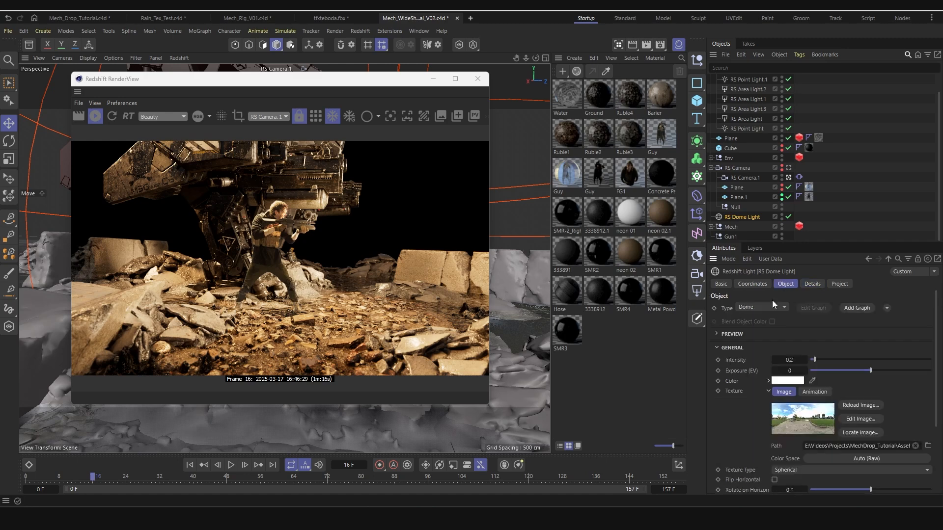
scroll(722, 408, down, 4)
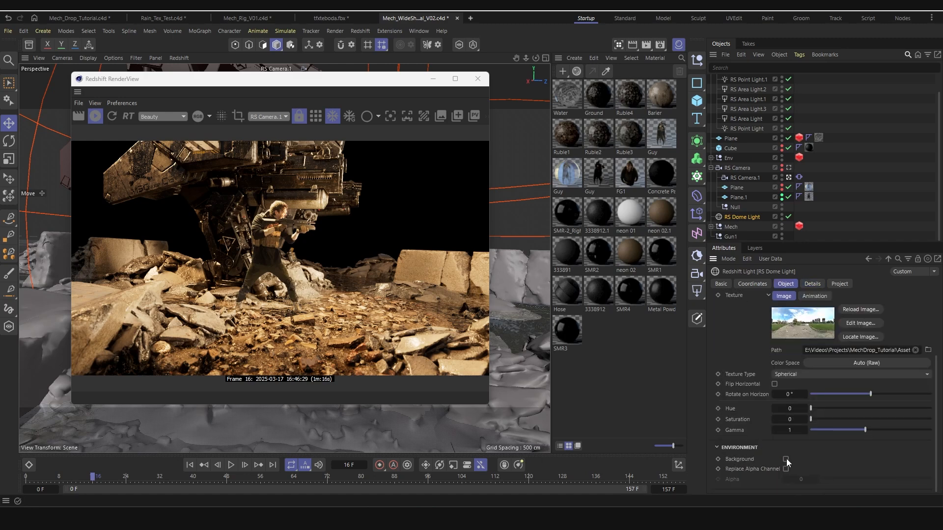
click(786, 459)
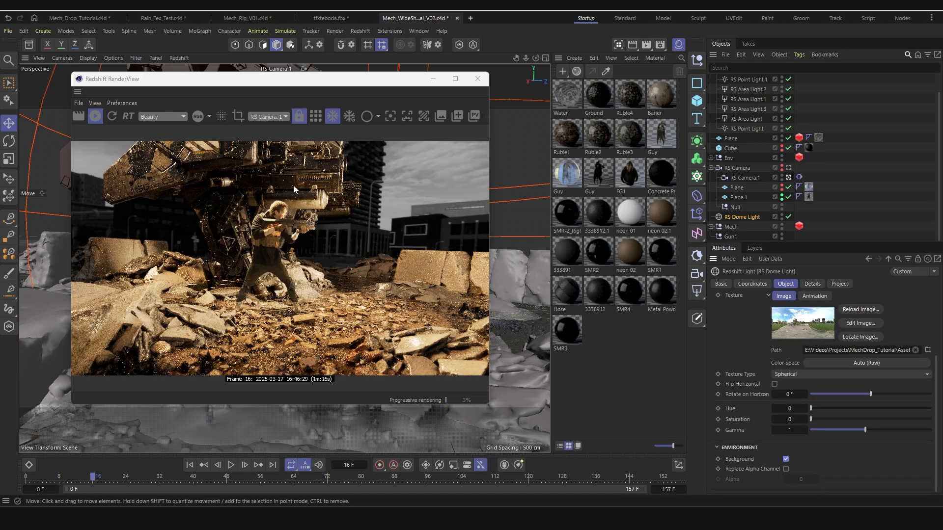
click(209, 117)
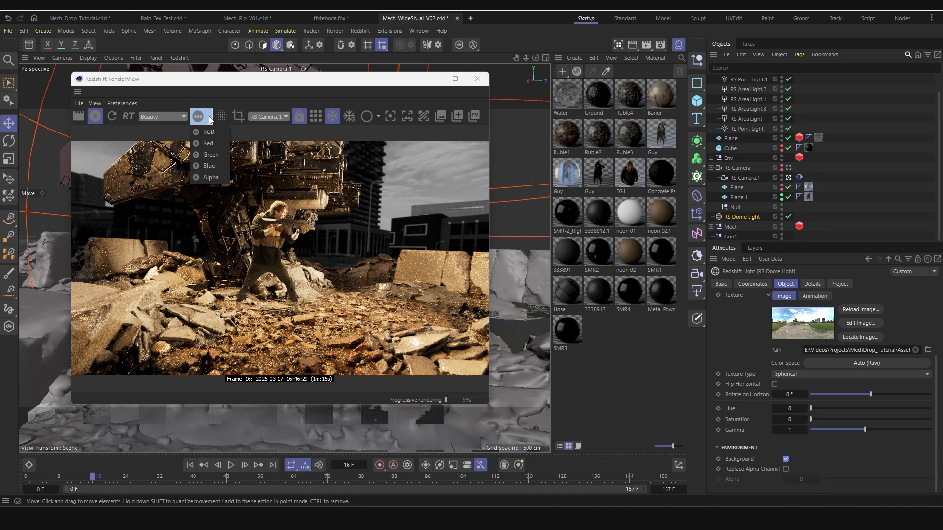
click(212, 184)
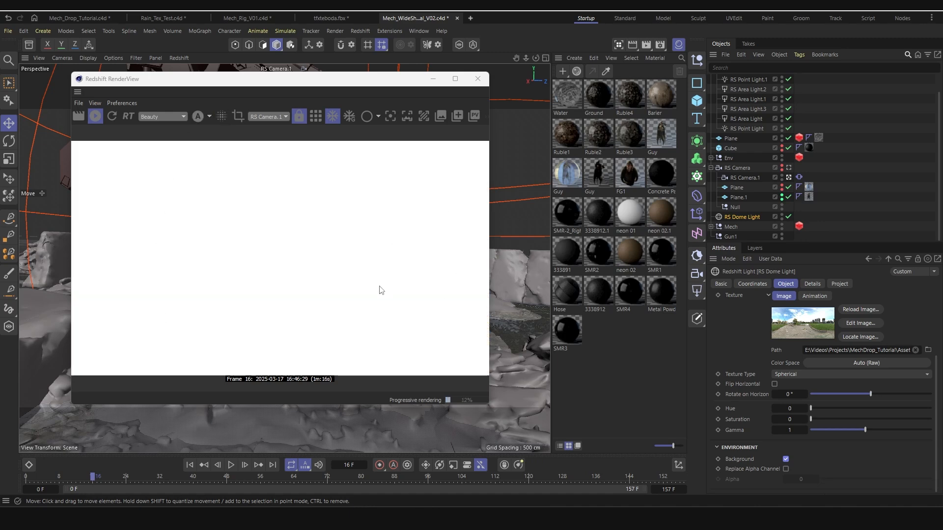
click(786, 460)
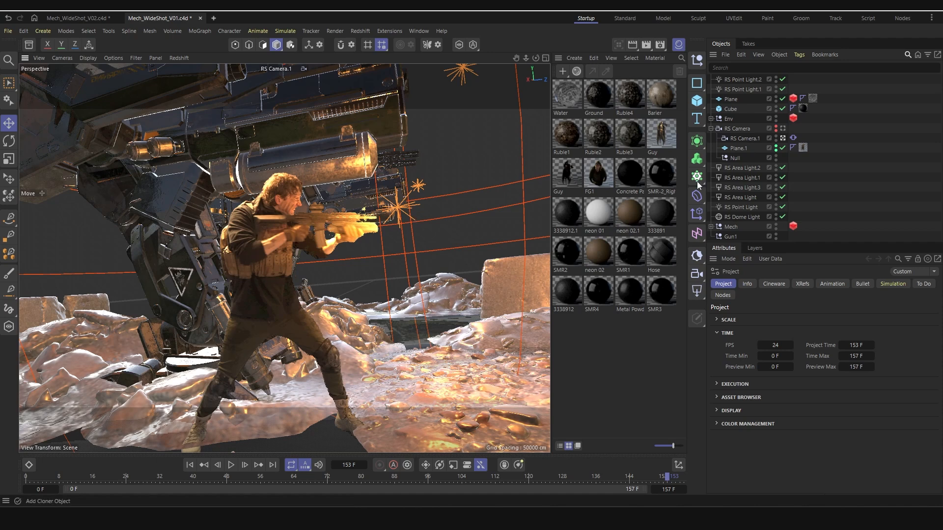
Hide the soldier plane in Mech_WideShot_V01 and render to the Picture Viewer, showing the render's layers
click(775, 148)
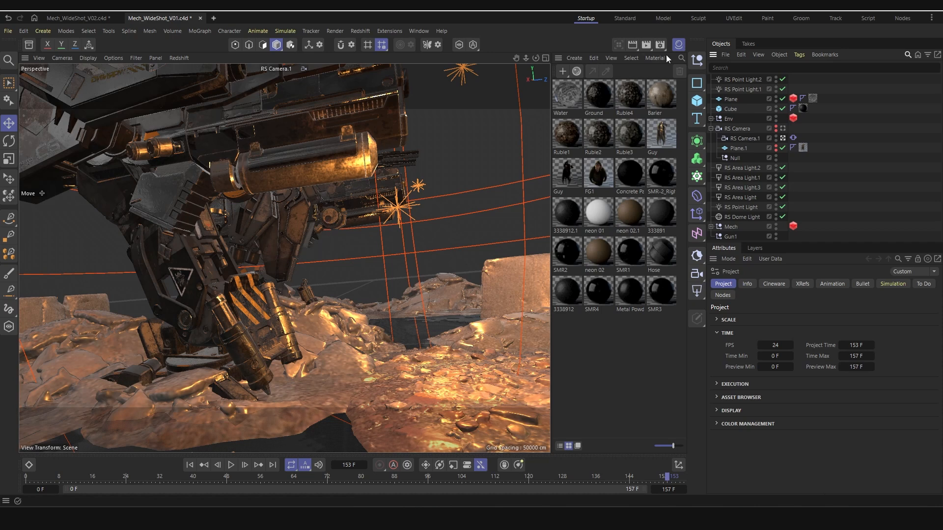
click(649, 48)
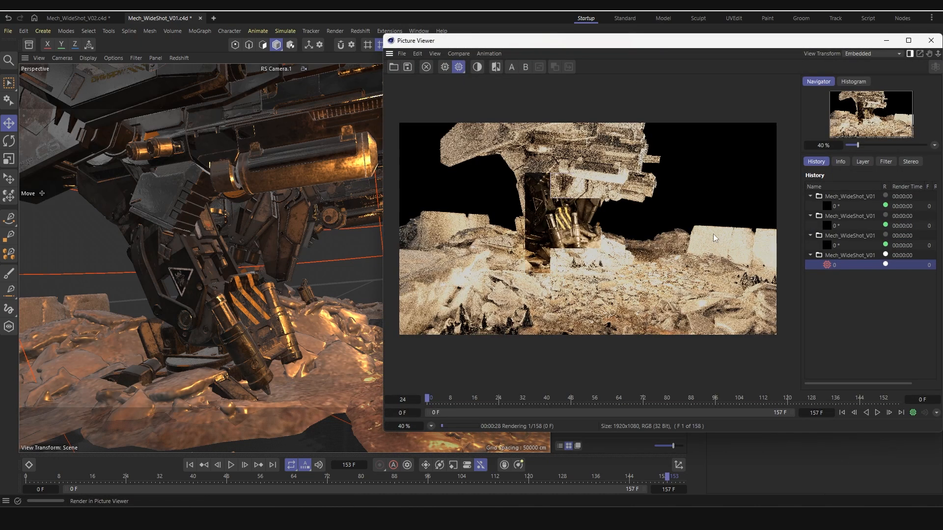
click(863, 162)
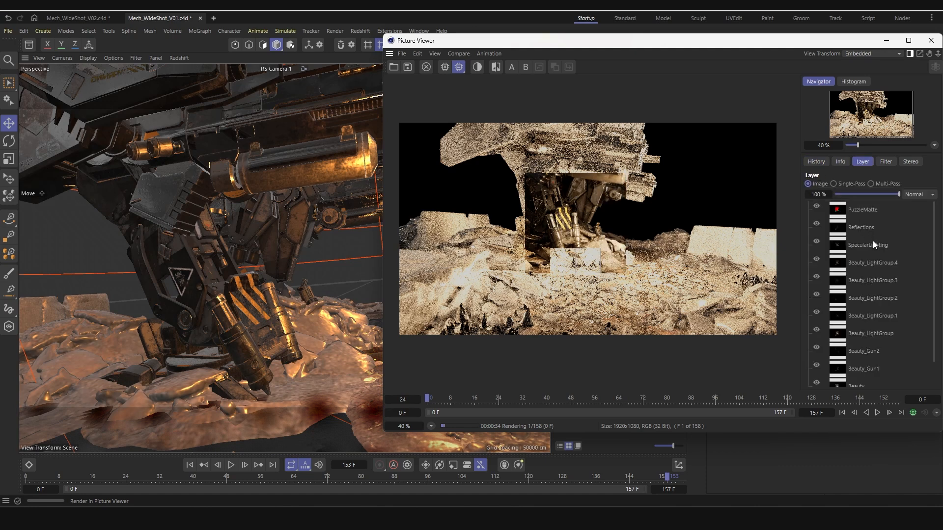
Look through the AOV and light-group layers listed for the render in the Picture Viewer
scroll(874, 240, down, 2)
scroll(861, 356, up, 2)
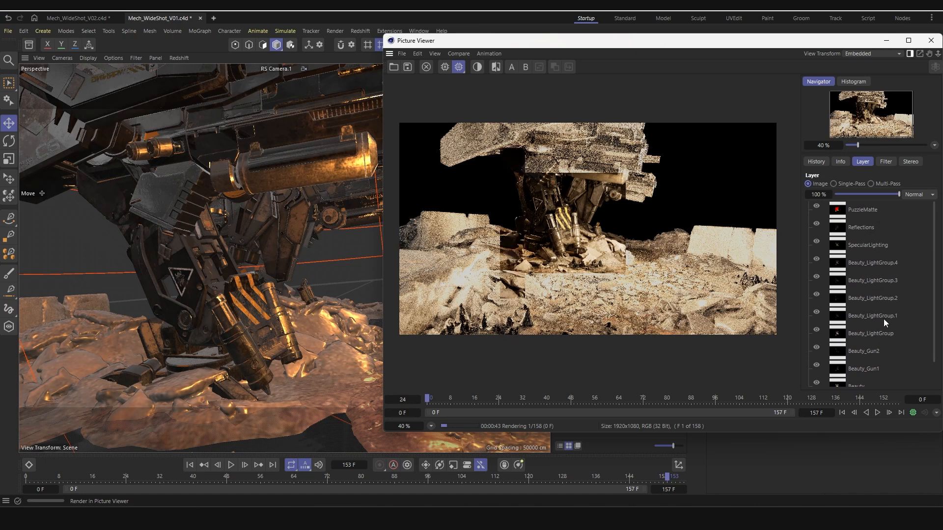
scroll(883, 325, down, 2)
scroll(888, 300, up, 2)
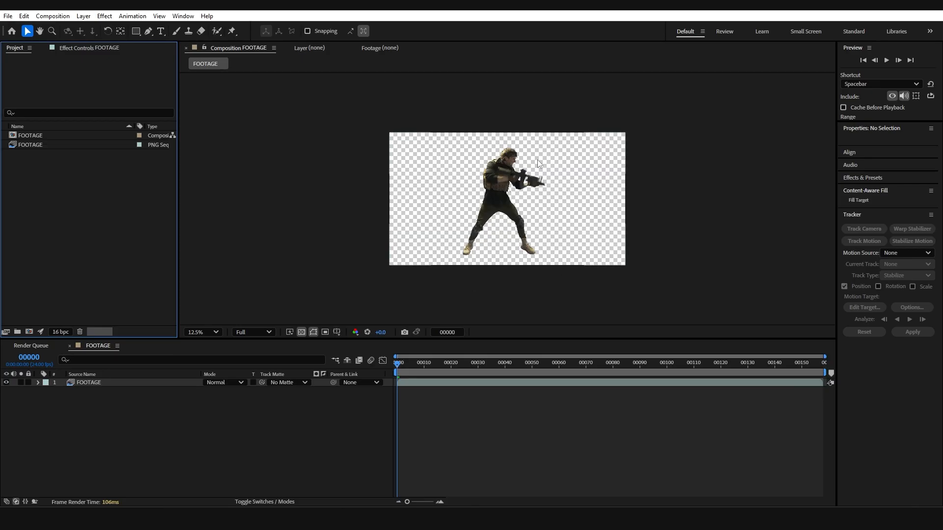
Switch to After Effects and import Mech_Wide__1_0000 from the Mech_Wide renders folder as an OpenEXR sequence
click(8, 16)
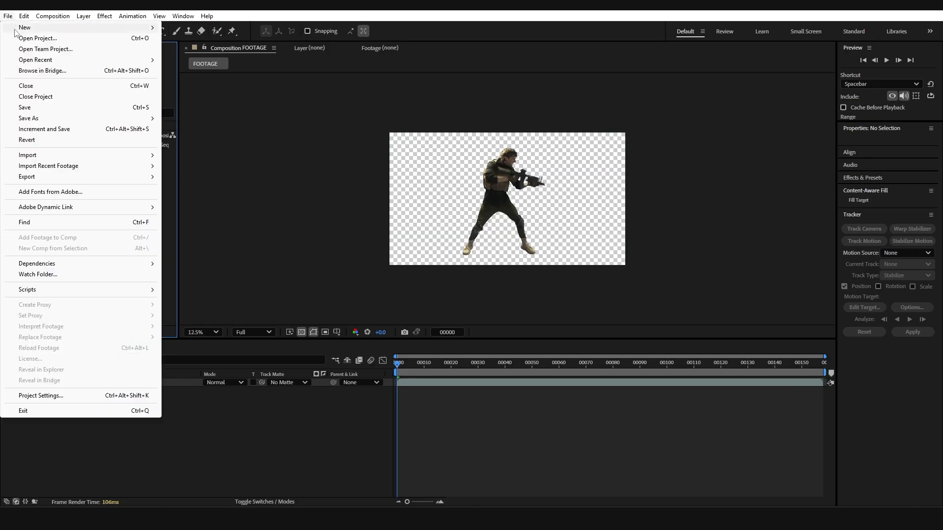
mouse_move(62, 156)
click(213, 157)
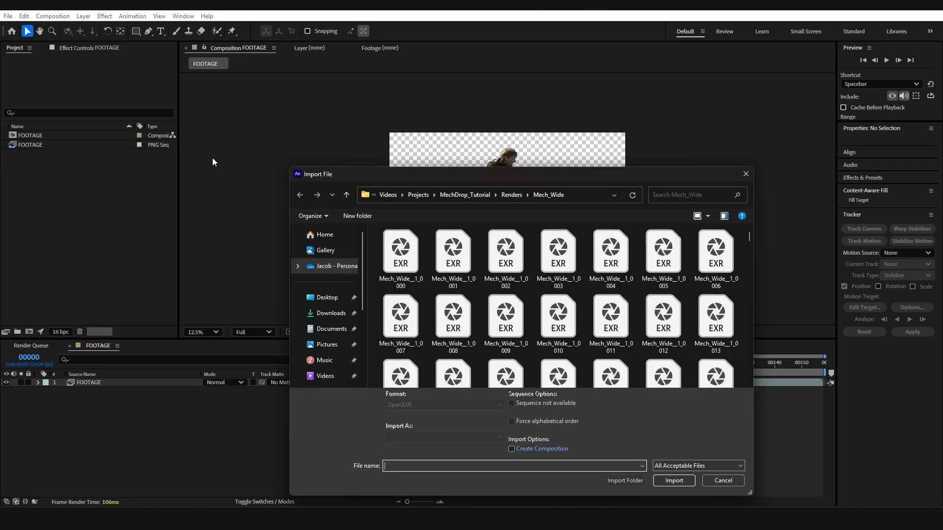
click(404, 266)
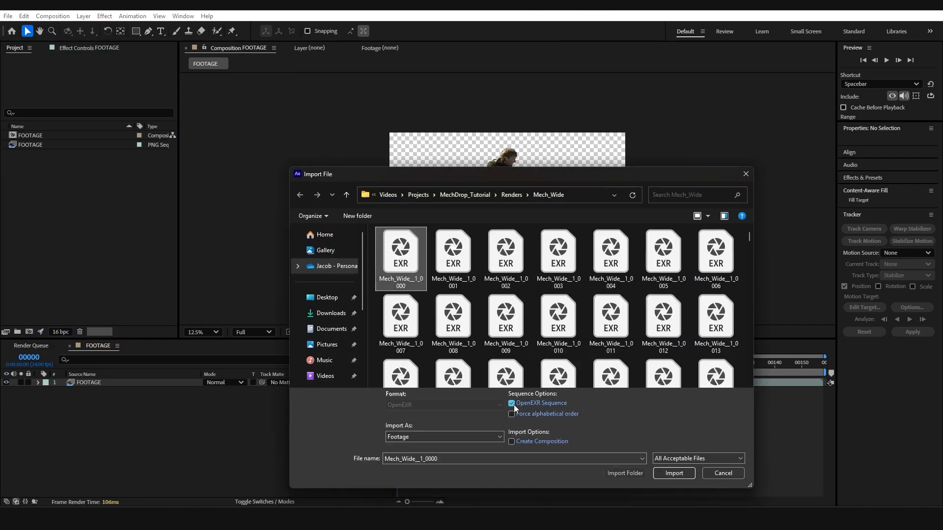
click(674, 474)
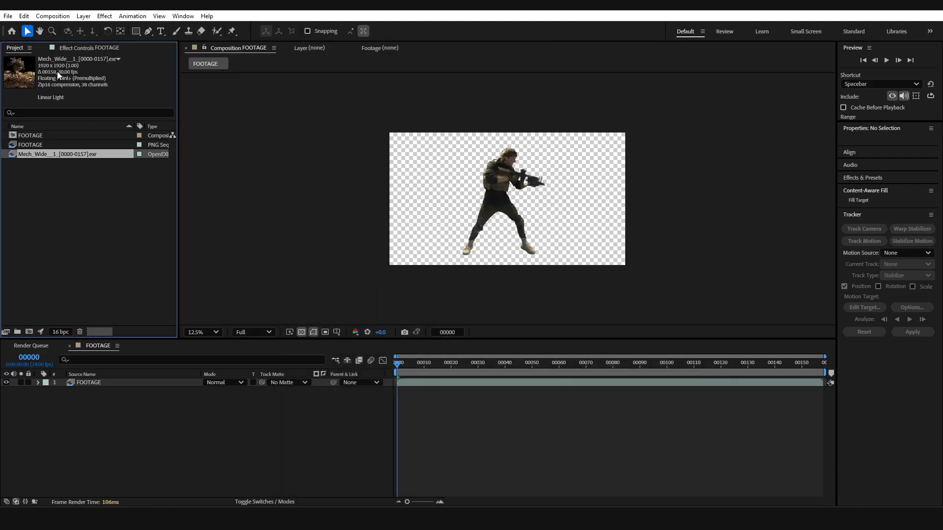
Interpret the Mech_Wide__1 sequence at 24 frames per second and create a composition from it
right_click(72, 155)
mouse_move(172, 245)
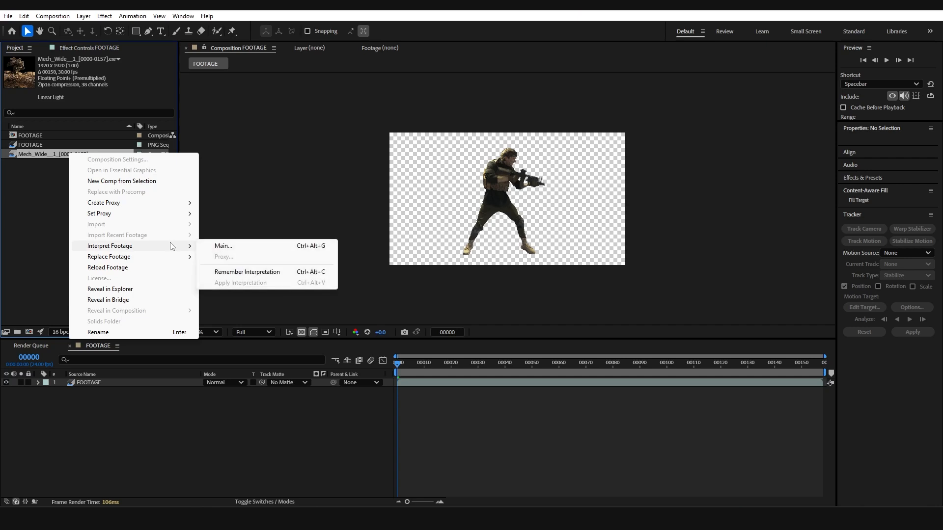
click(224, 246)
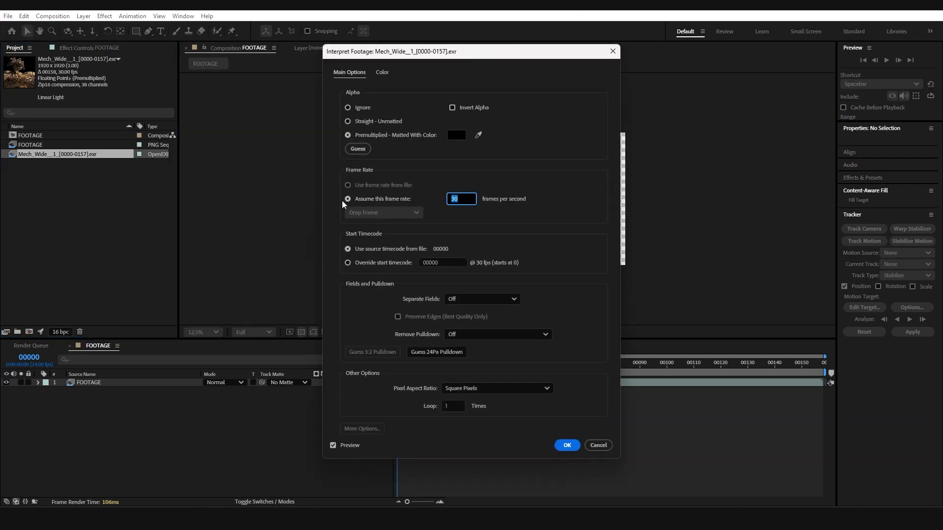
text(24)
key(Return)
drag(54, 154, 30, 332)
key(period)
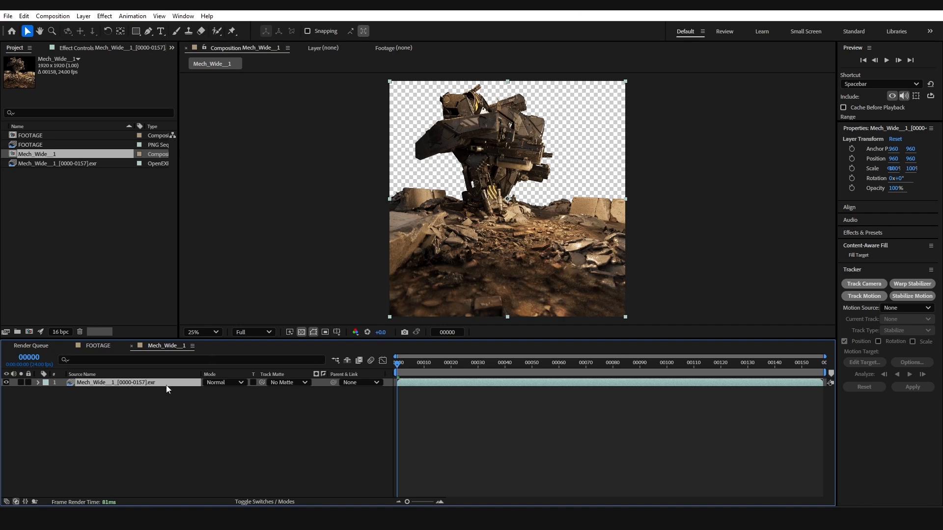
Apply the EXtractoR effect to the Mech_Wide__1 layer and set its channels to the Beauty_LightGroup pass
key(ctrl+space)
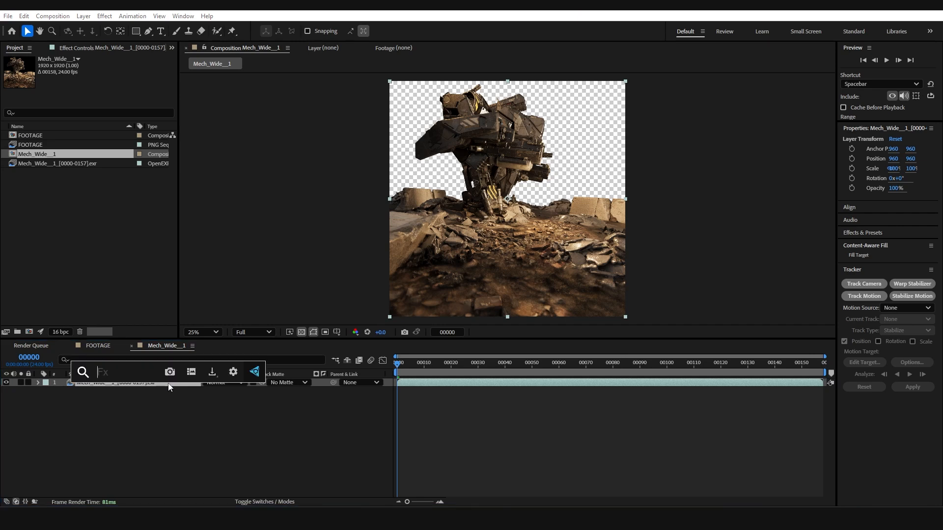
text(extra)
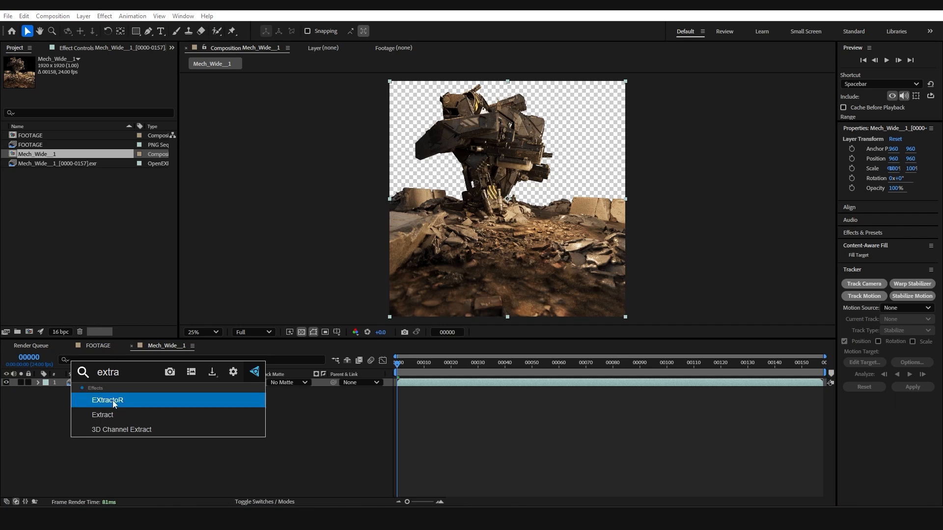
click(142, 400)
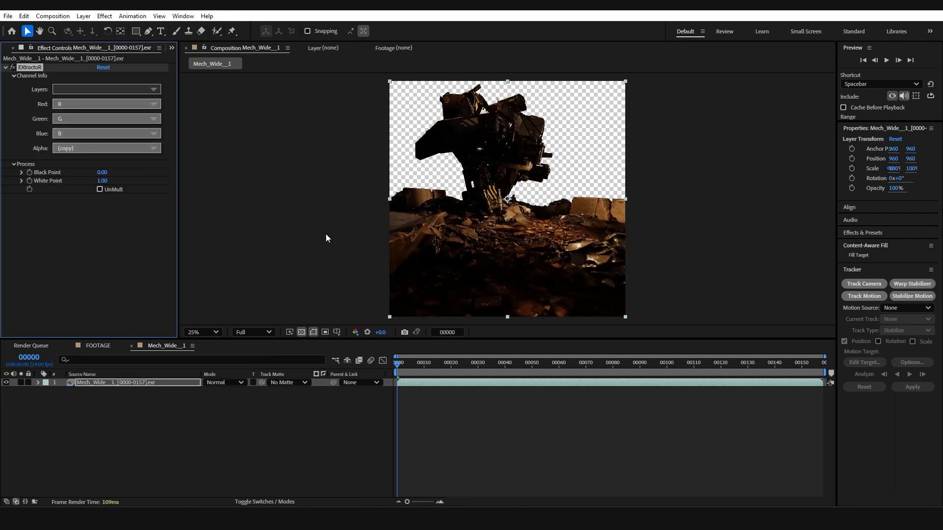
click(154, 91)
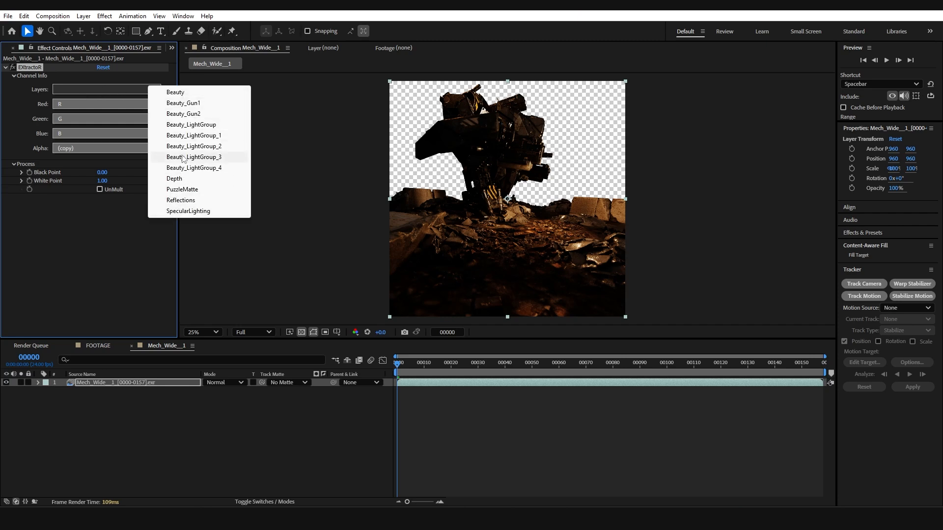
click(207, 127)
scroll(540, 143, up, 1)
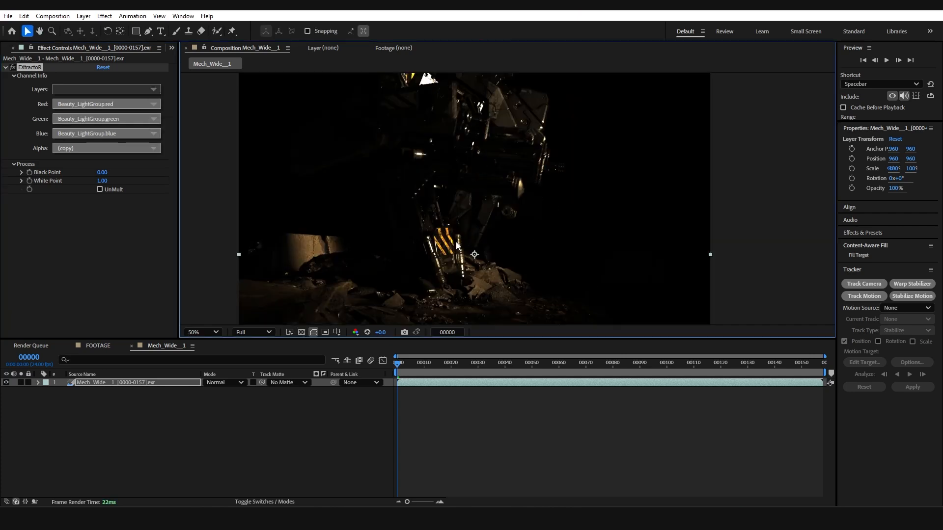
Duplicate the mech layer, set the copy's EXtractoR to Beauty_LightGroup_2 and its blending mode to Screen
click(143, 382)
key(ctrl+d)
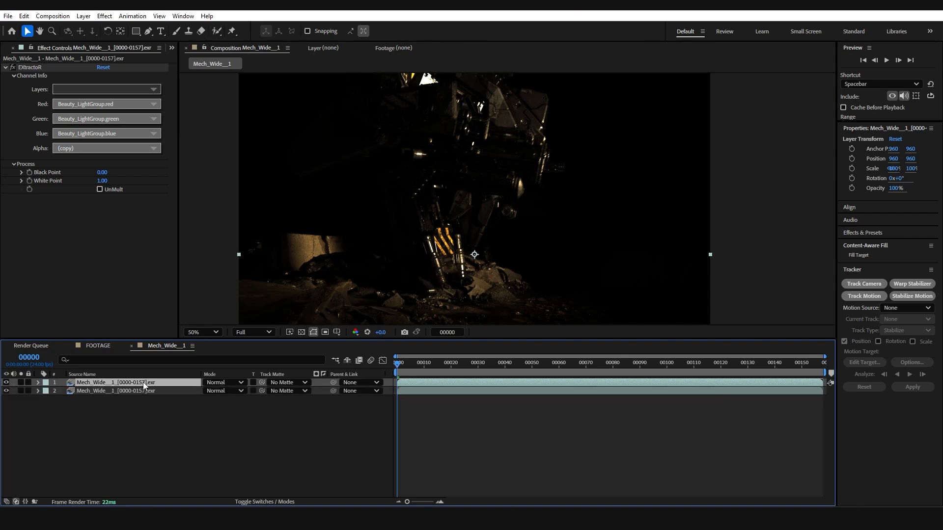
click(91, 90)
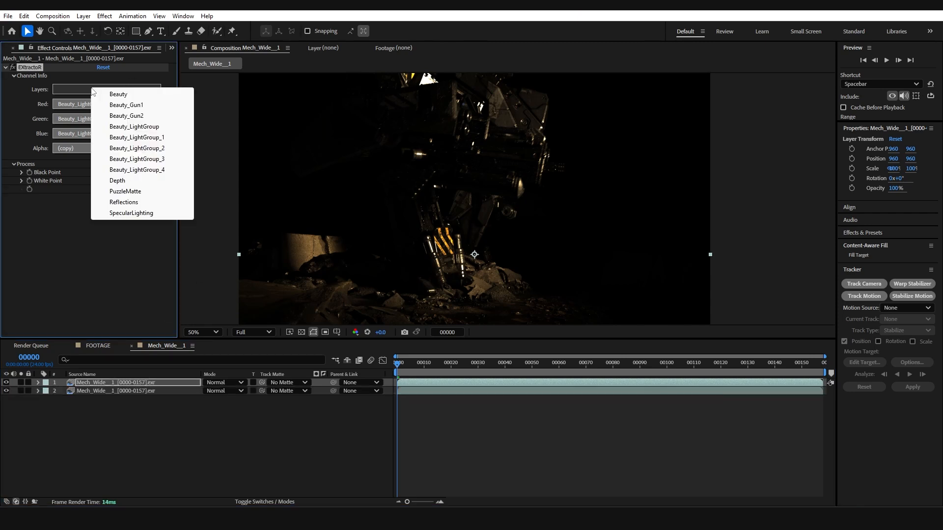
click(189, 148)
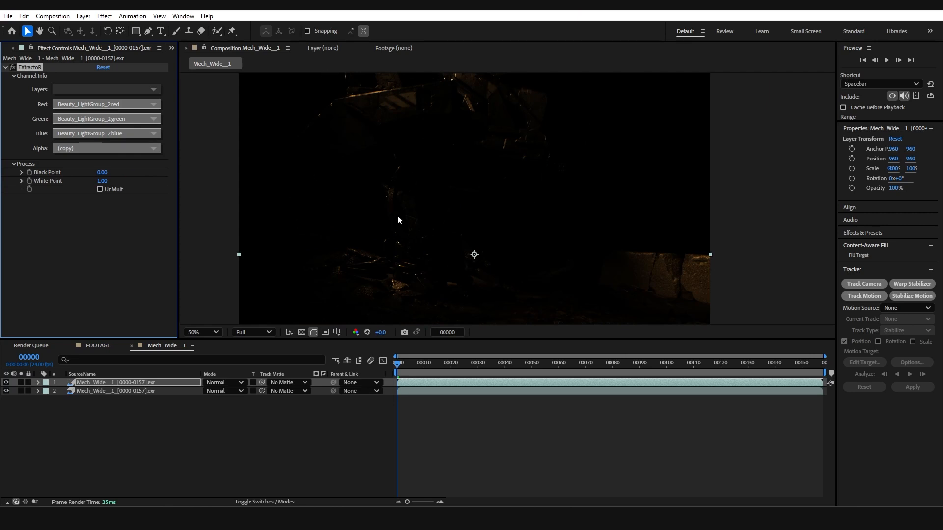
click(224, 383)
click(268, 198)
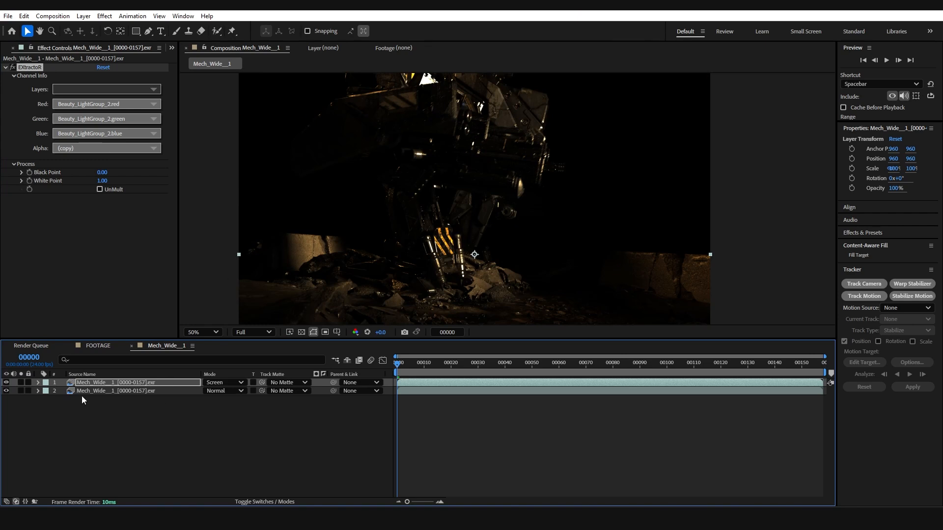
Toggle the Beauty_LightGroup_2 layer's visibility to compare its light contribution
click(6, 383)
click(7, 382)
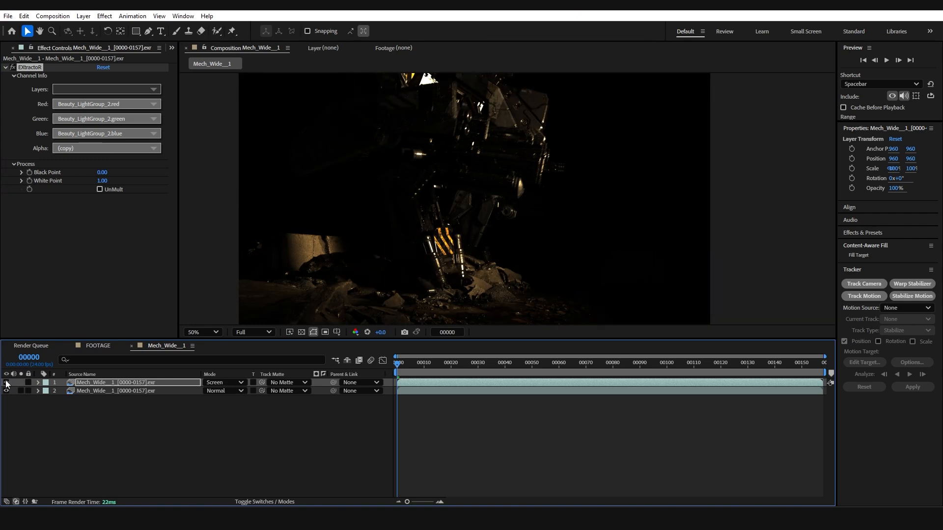
click(6, 382)
click(6, 383)
click(6, 383)
Duplicate the screened light layer and set the copy's EXtractoR to the Beauty_LightGroup_1 pass
key(ctrl+d)
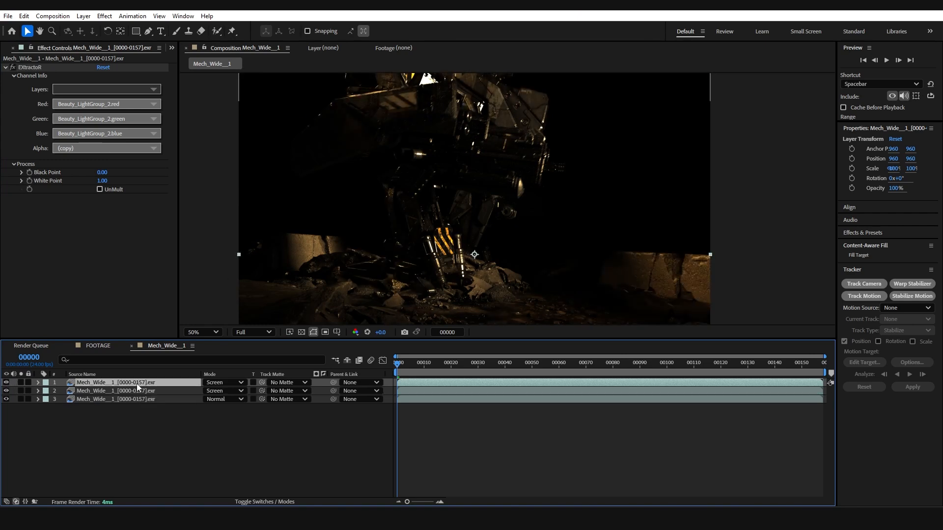
click(153, 90)
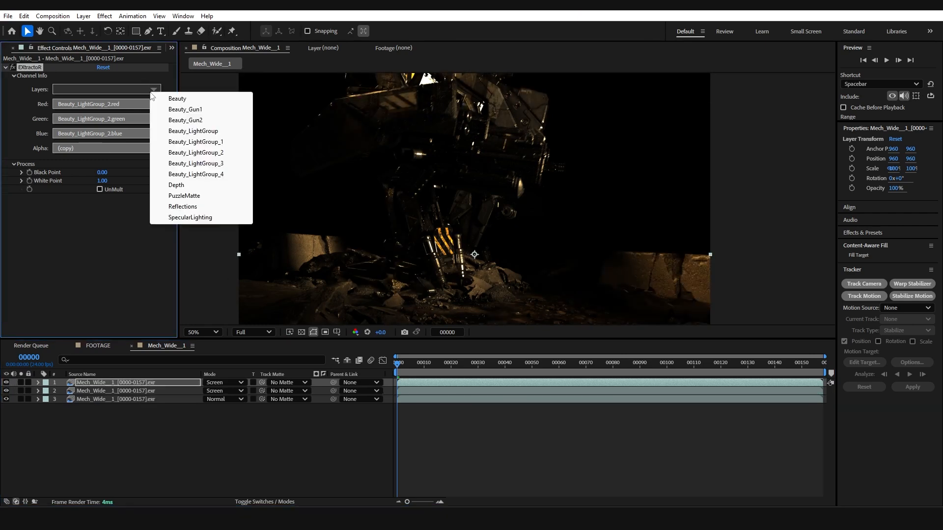
click(204, 142)
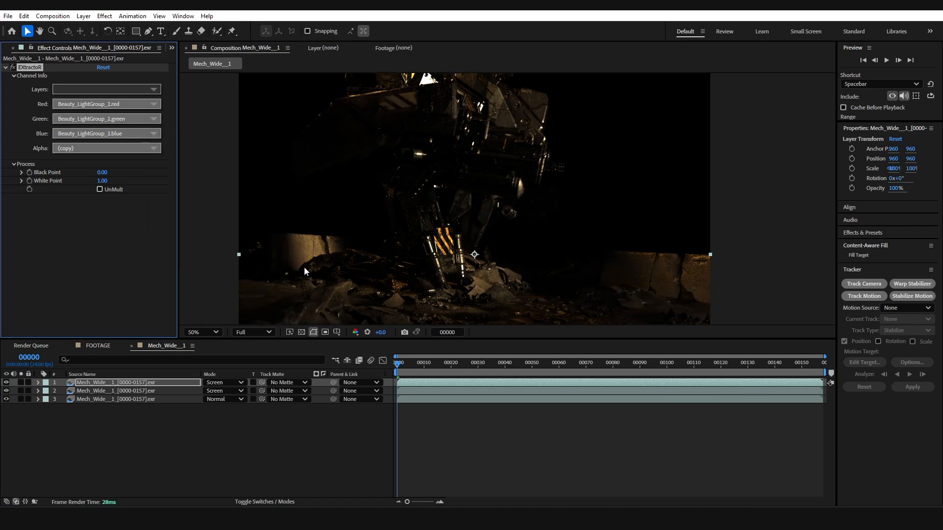
click(440, 244)
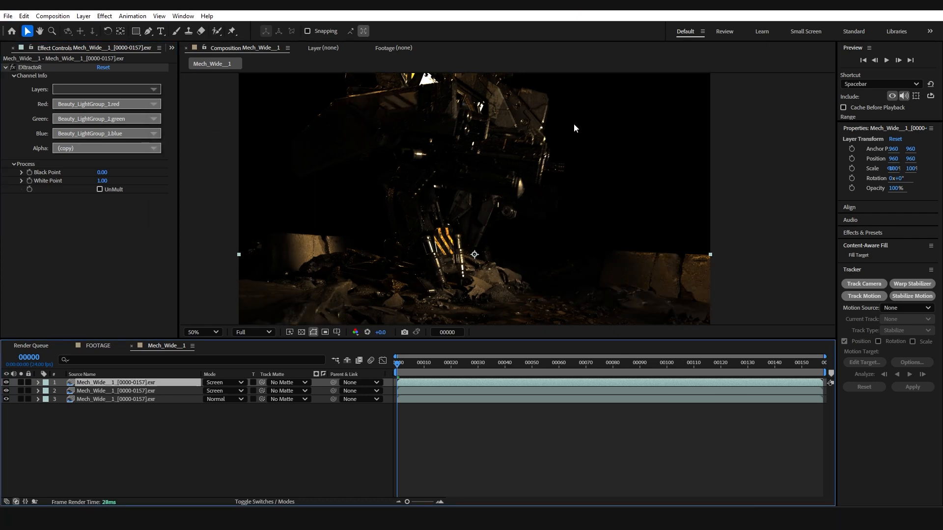
Add a Curves effect to the Beauty_LightGroup_2 layer and raise its RGB curve steeply to brighten that light
click(146, 393)
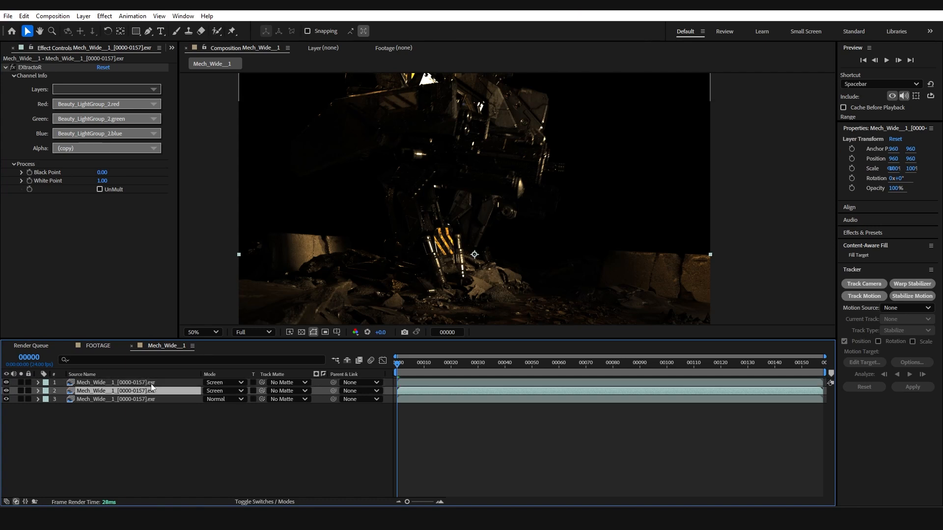
key(ctrl+space)
text(cur)
key(Return)
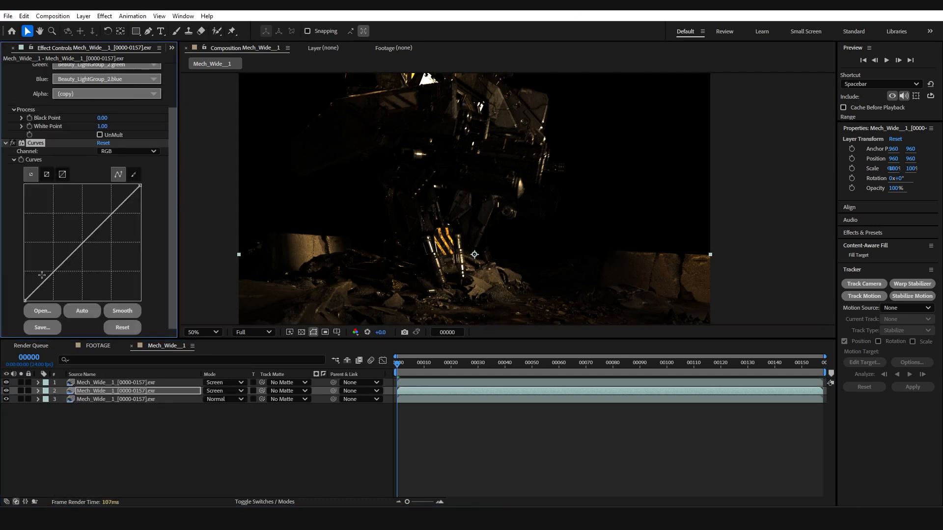
drag(72, 237, 48, 210)
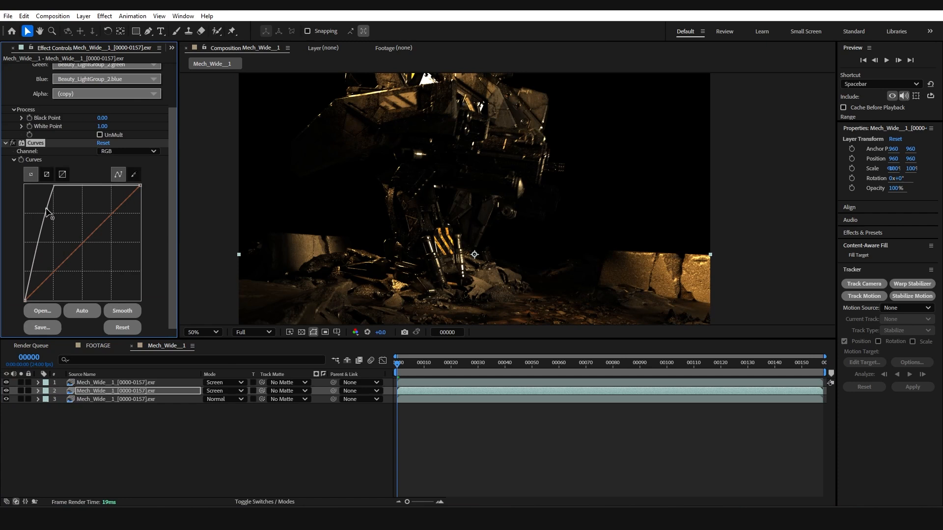
Raise the midtones of the Blue channel curve on the Beauty_LightGroup_2 layer
click(110, 151)
click(110, 194)
drag(83, 240, 63, 226)
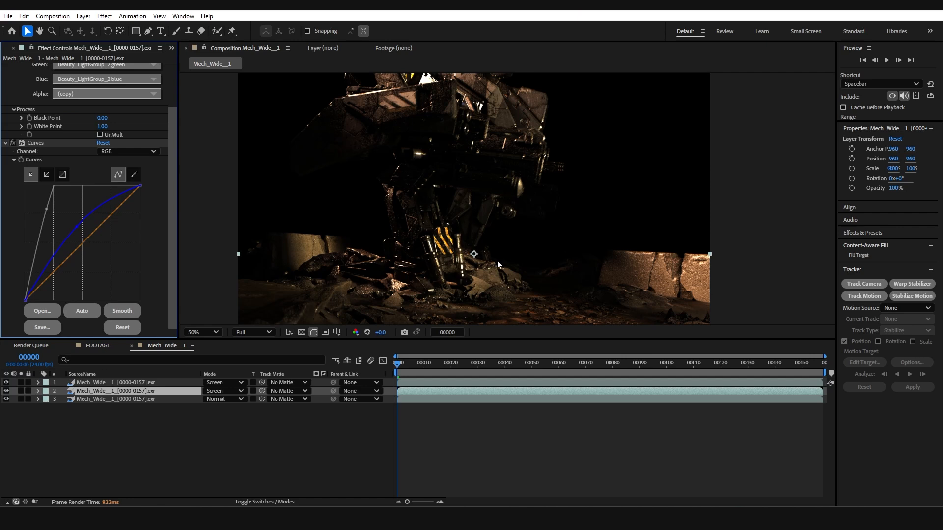
key(comma)
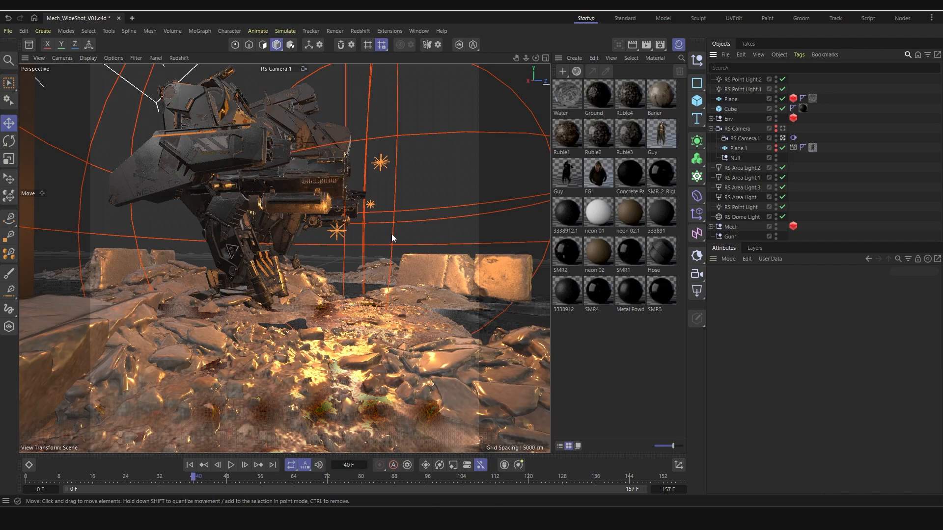
Switch to Cinema 4D and review the Compositing Project File options in the render's save settings
click(660, 46)
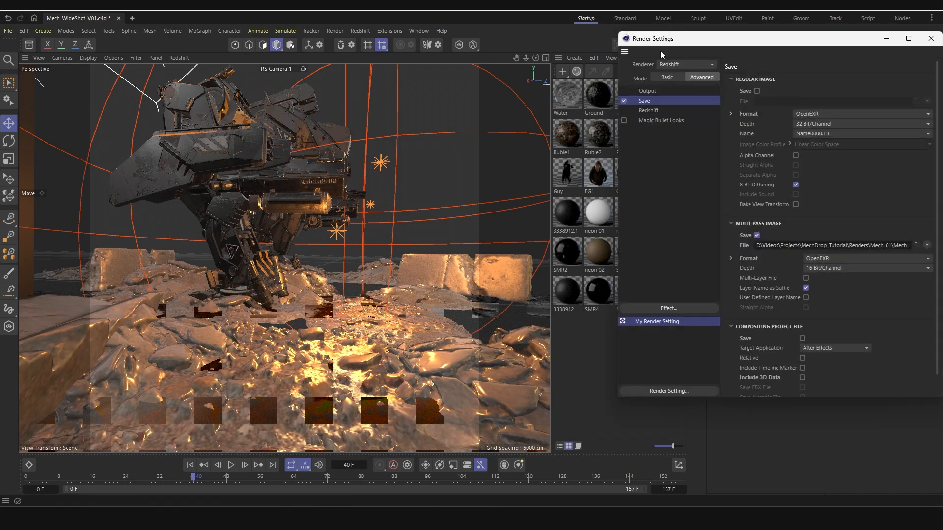
scroll(774, 182, down, 1)
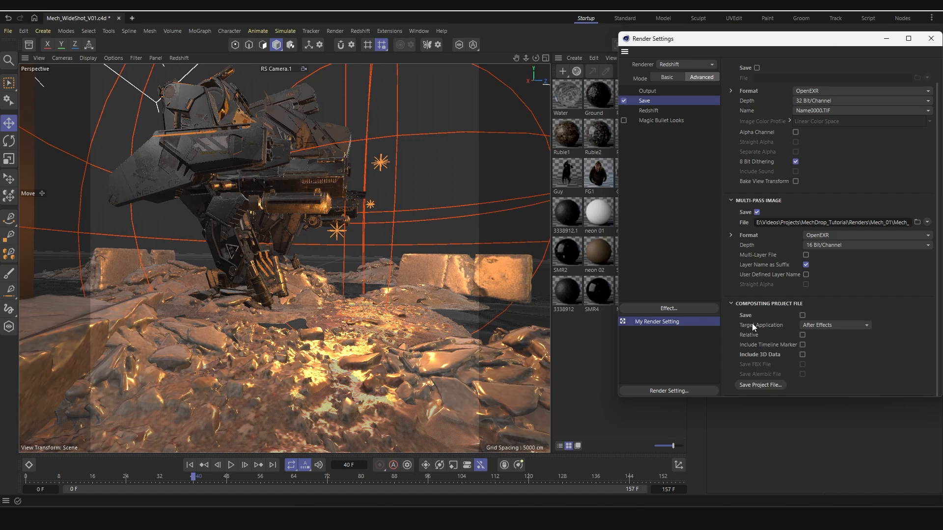
click(930, 38)
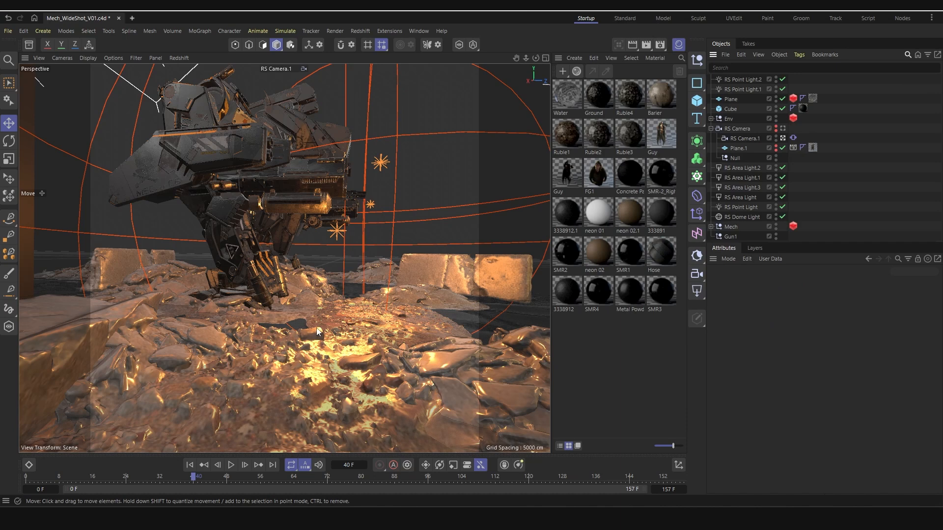
Make the soldier plane Plane.1 visible again and show its Cineware tag properties
click(776, 151)
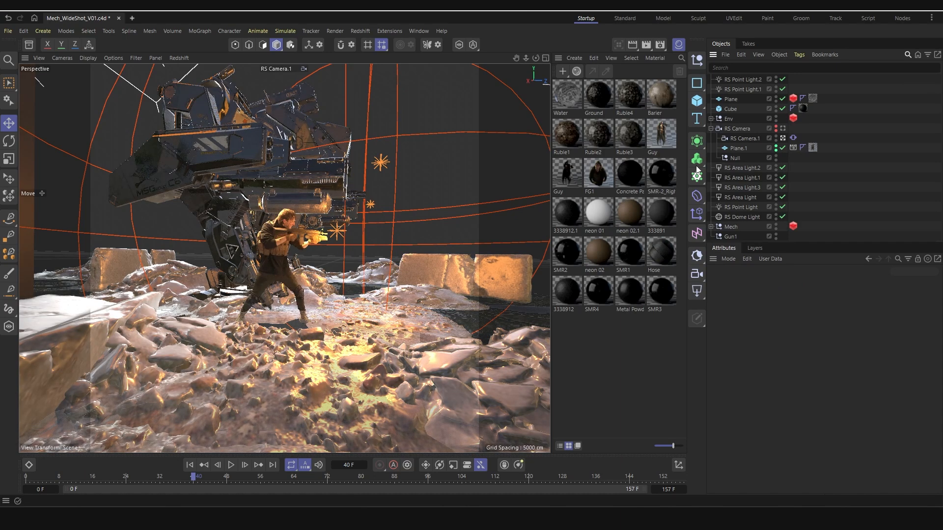
right_click(738, 153)
mouse_move(785, 167)
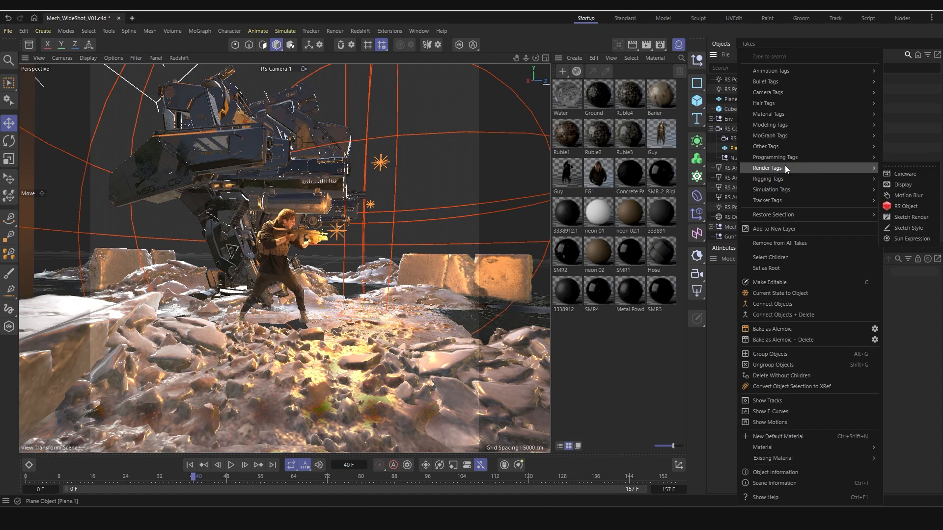
click(897, 174)
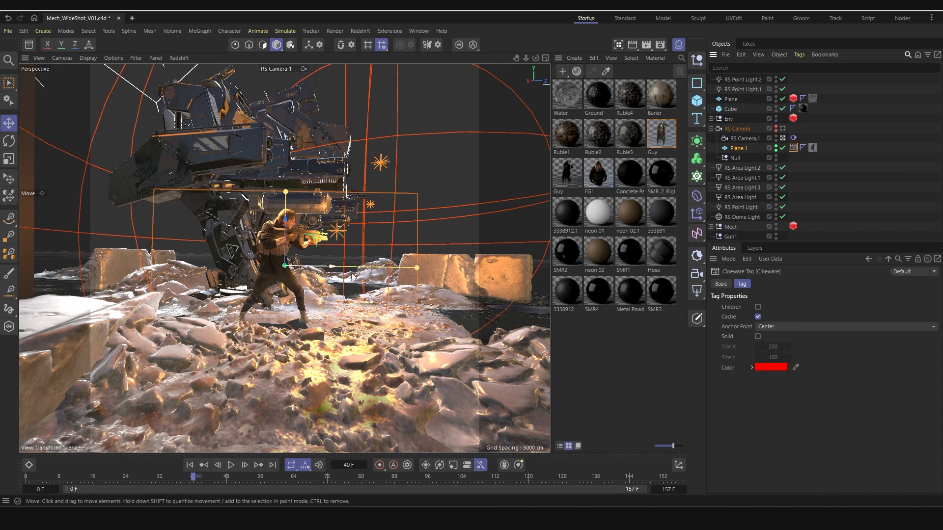
Leave the RS Camera.1 view and examine the soldier plane's placement in the scene from the default camera
click(783, 138)
alt+drag(268, 275, 296, 307)
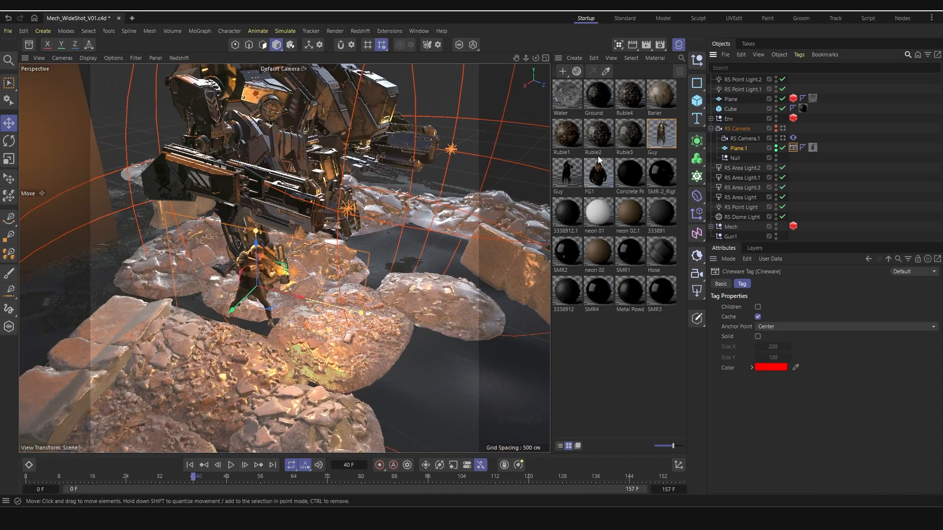
Create a null object and position it in front of the mech's gun barrels
click(696, 61)
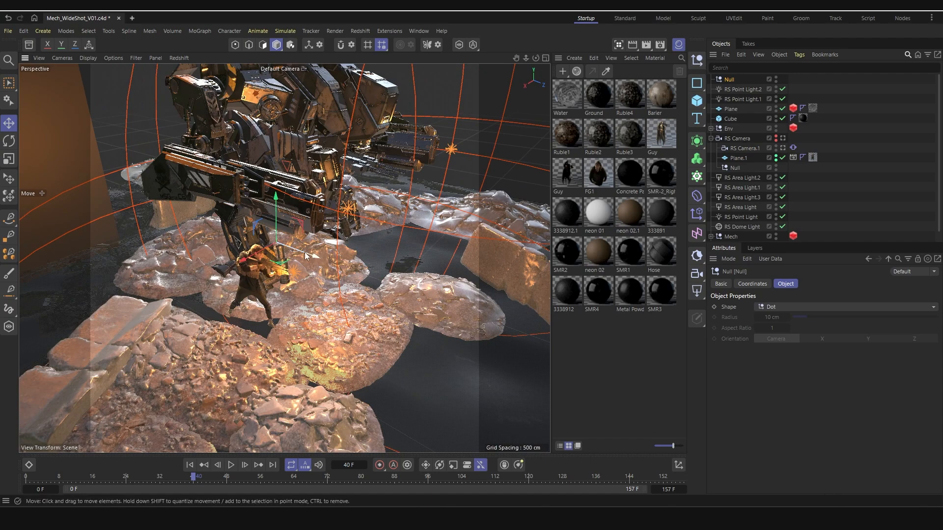
drag(379, 255, 388, 134)
drag(354, 187, 277, 227)
drag(347, 223, 366, 226)
scroll(313, 212, up, 8)
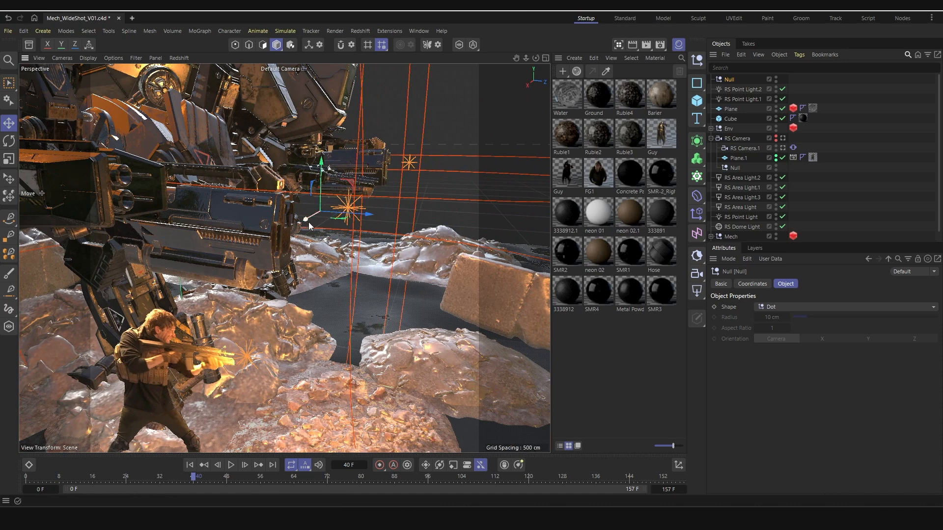
Add a Cineware render tag to the new null and return to the RS Camera.1 view
right_click(732, 79)
mouse_move(791, 167)
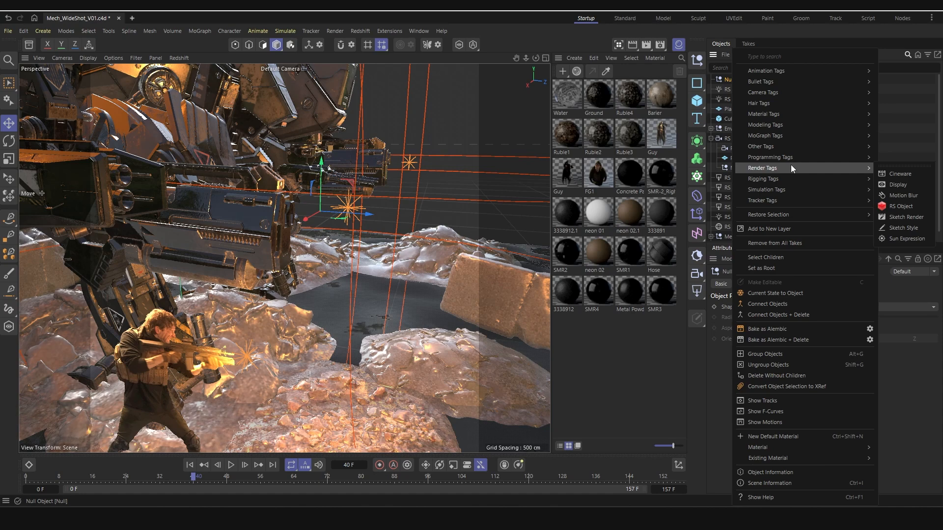
click(897, 175)
scroll(361, 219, down, 8)
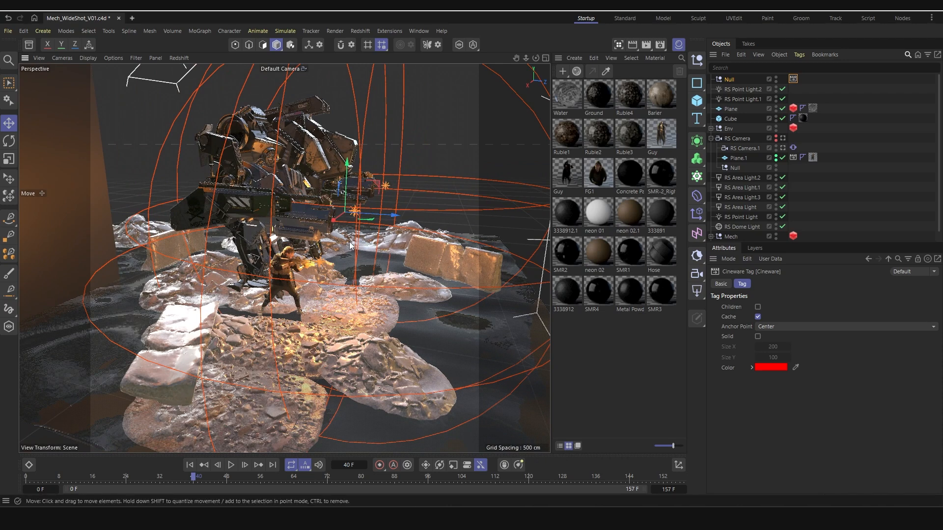
click(783, 148)
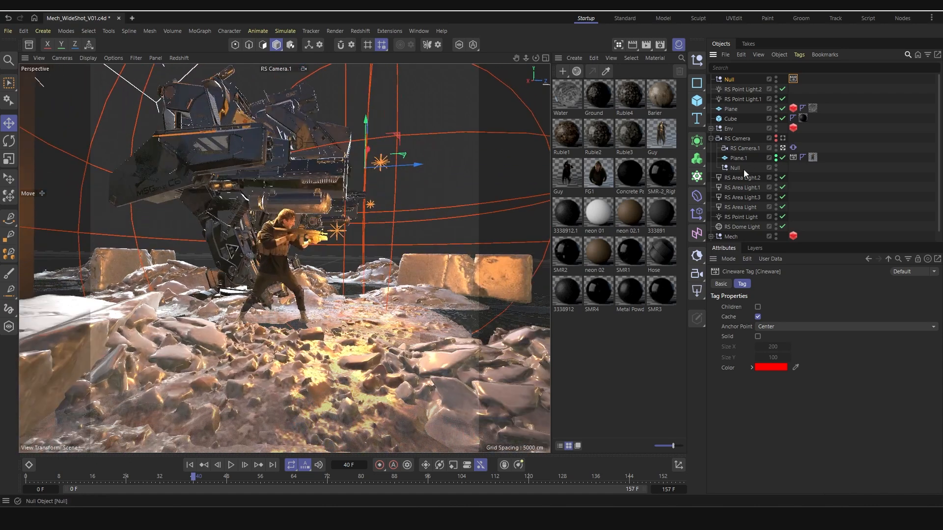
Enable saving a Compositing Project File for After Effects with 3D data included in the render settings, and save the project file
click(661, 45)
scroll(765, 240, down, 1)
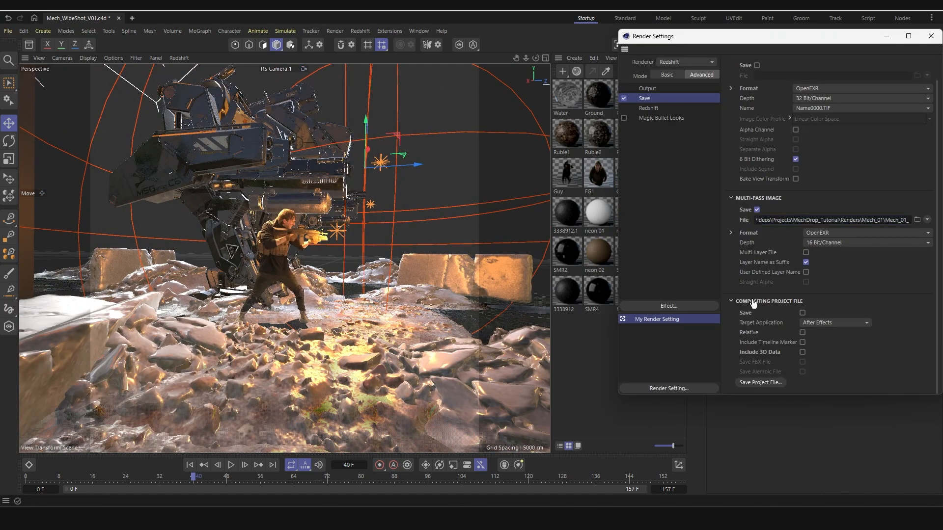
click(803, 314)
click(837, 323)
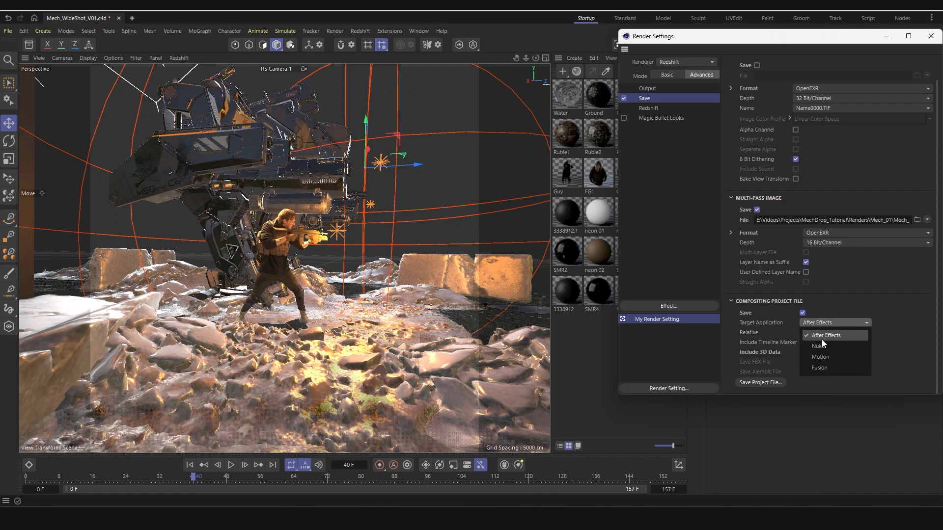
click(827, 326)
click(803, 352)
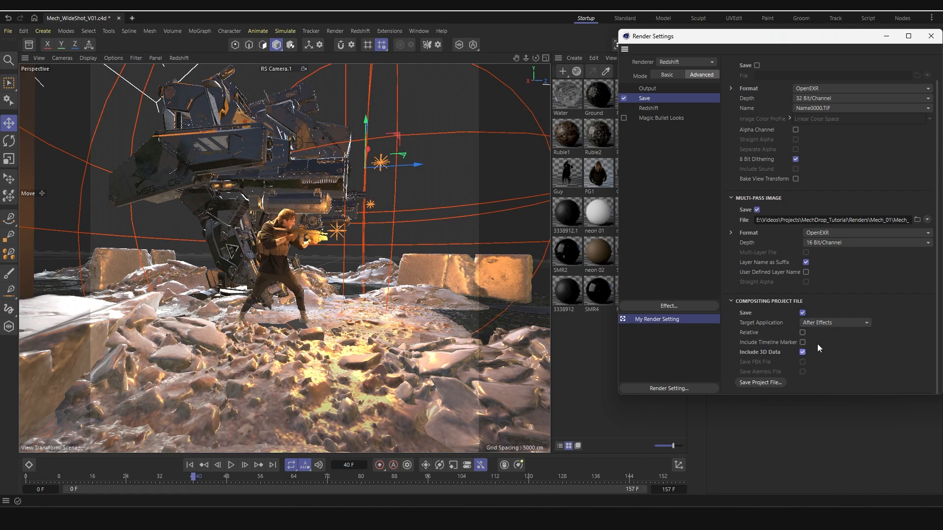
click(744, 382)
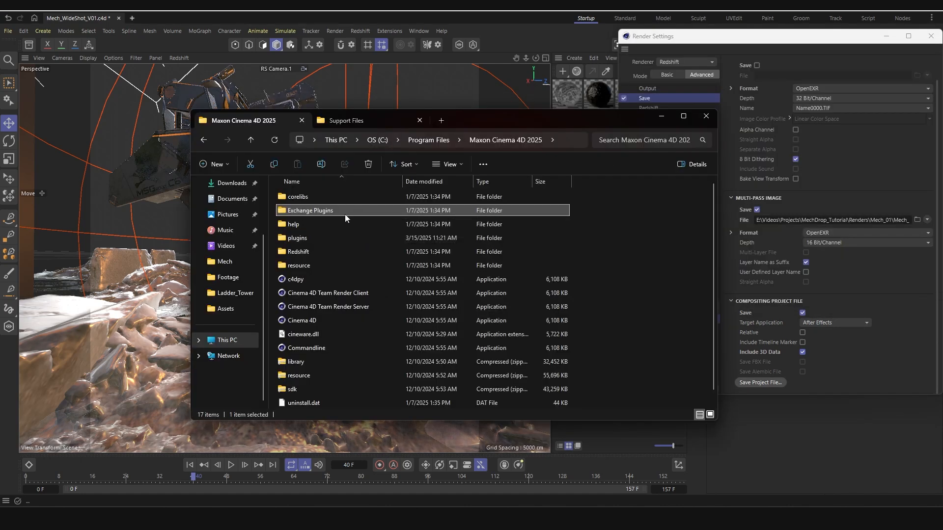
Locate the C4DImporter plug-in inside Cinema 4D 2025's Exchange Plugins folder, under aftereffects, Importer, Win, CS_CC
click(345, 214)
double_click(303, 211)
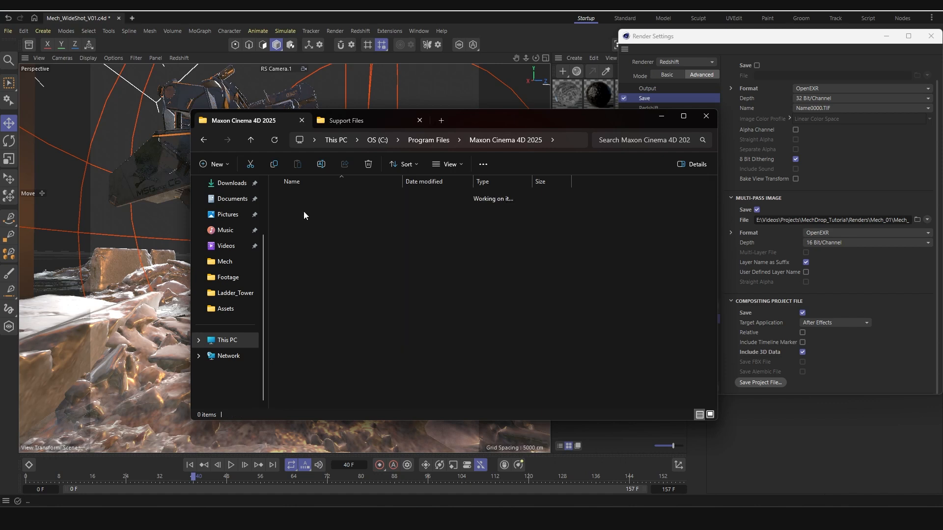
double_click(315, 211)
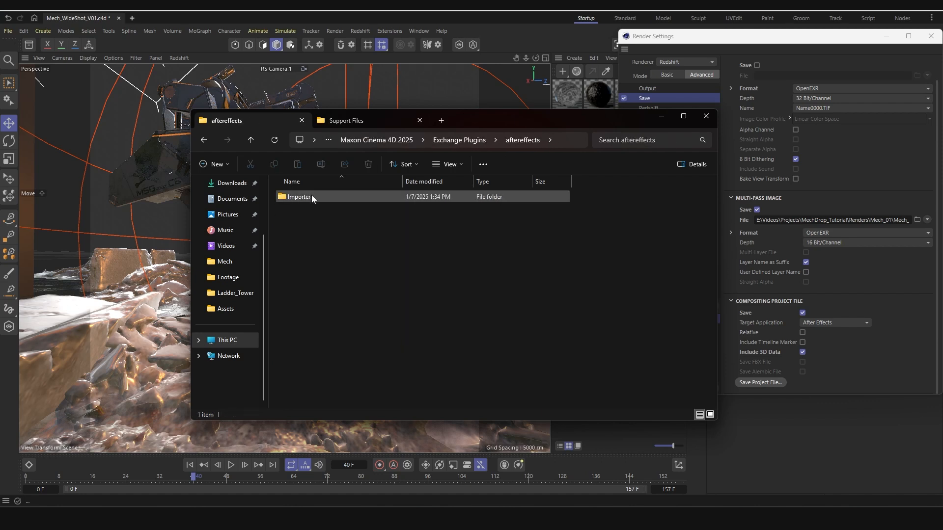
double_click(311, 196)
double_click(312, 196)
double_click(311, 195)
click(307, 198)
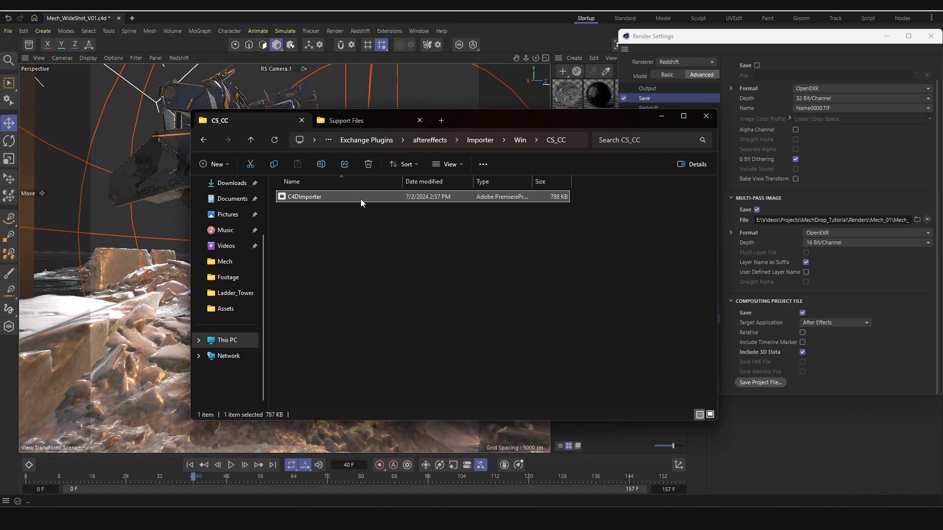
Check for C4DImporter in the Cineware by Maxon folder among After Effects 2025's Plug-ins
click(381, 120)
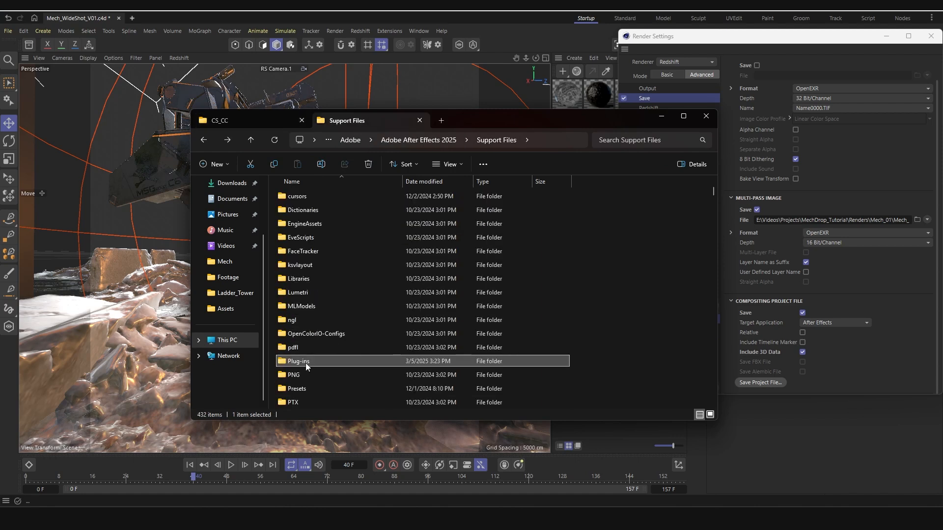
double_click(306, 362)
double_click(327, 211)
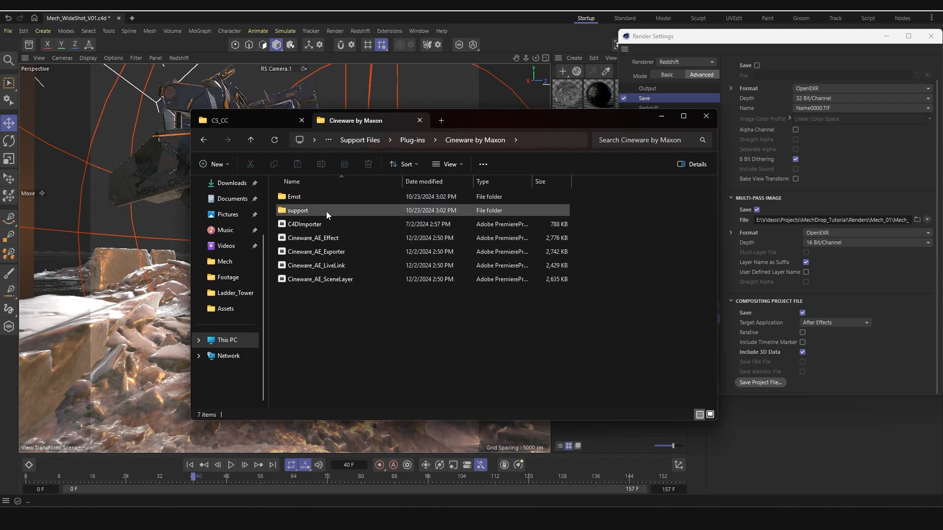
click(368, 227)
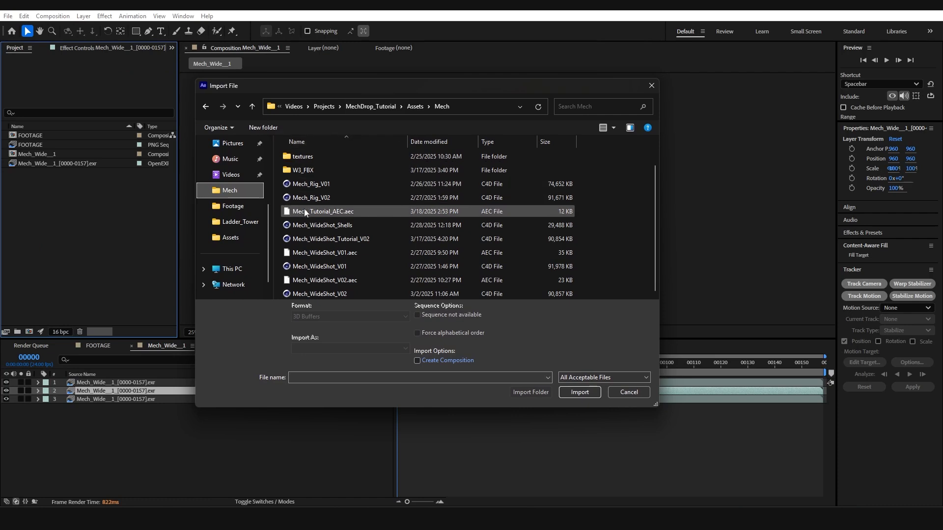
Import Mech_Tutorial_AEC.aec into After Effects and open its Mech_01_ composition
click(321, 212)
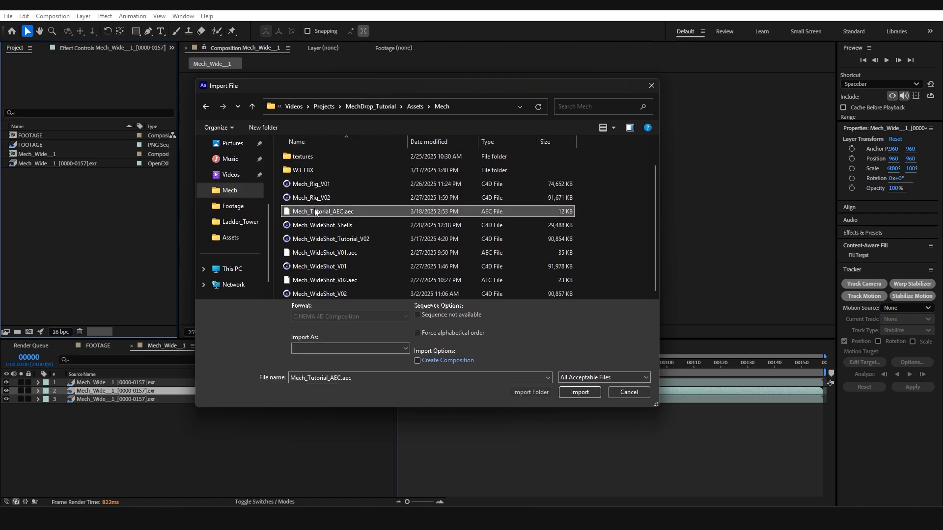
click(577, 394)
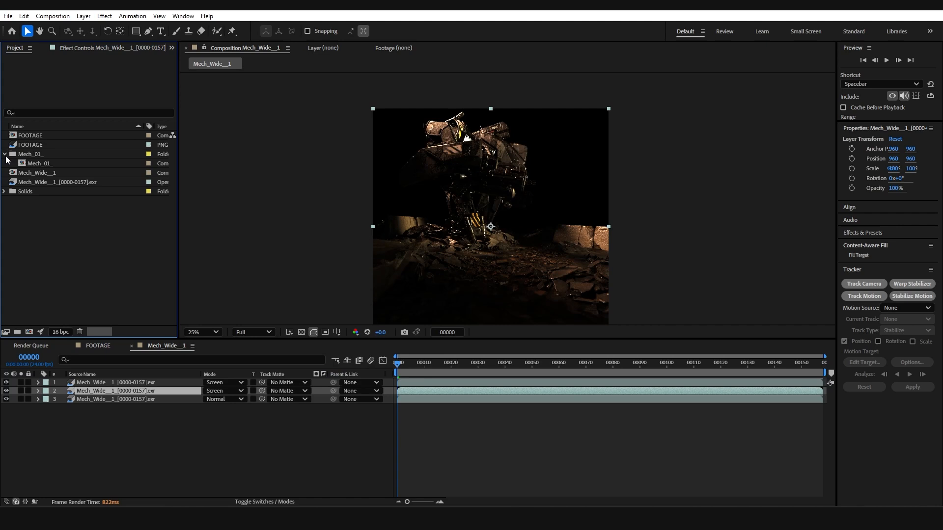
double_click(41, 163)
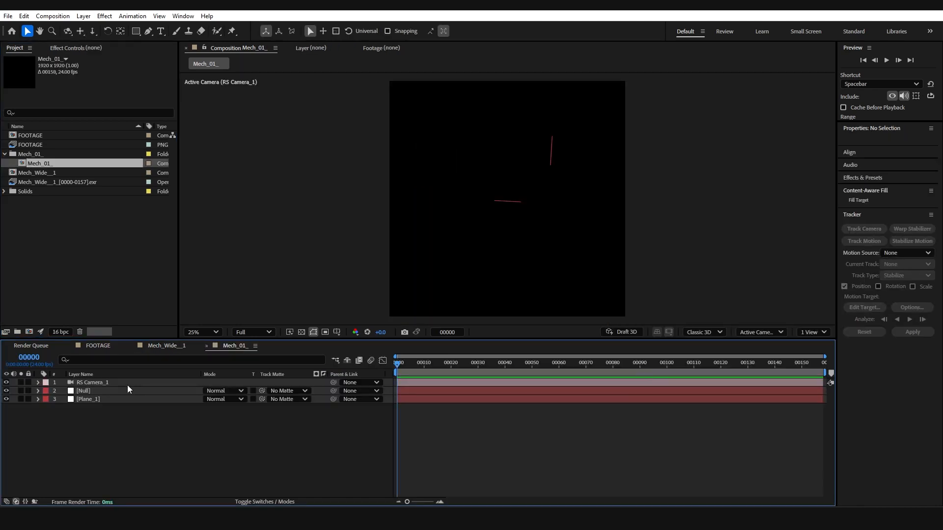
Copy the RS Camera_1, Null and Plane_1 layers from Mech_01_ into the Mech_Wide__1 composition
click(111, 386)
click(110, 393)
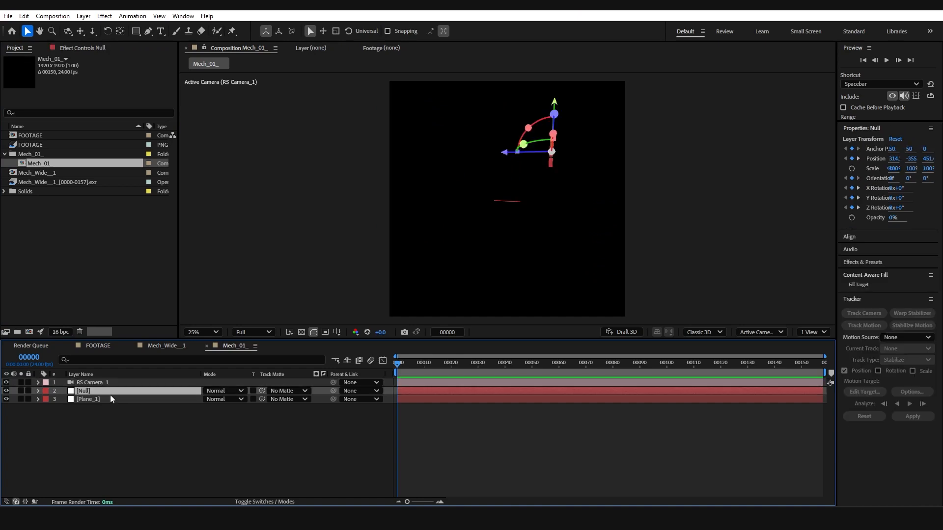
click(110, 396)
click(111, 393)
drag(111, 402, 141, 382)
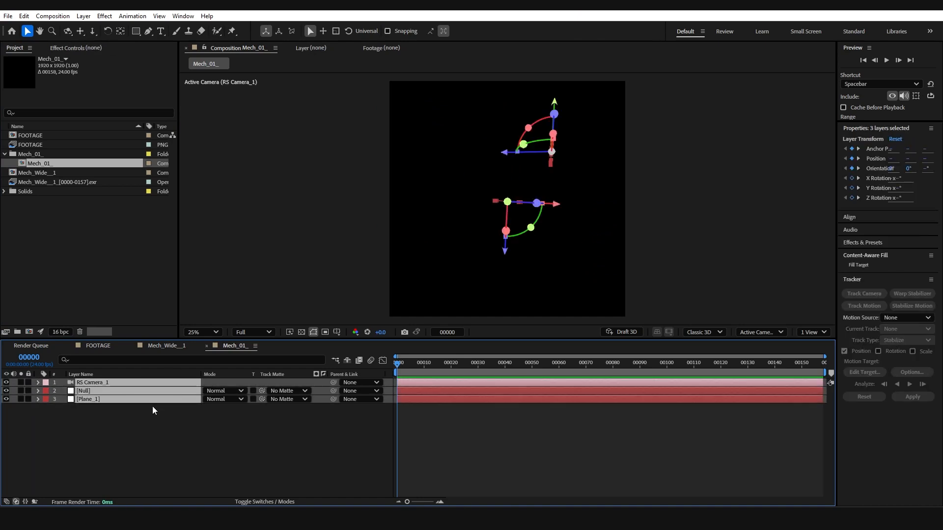
click(167, 346)
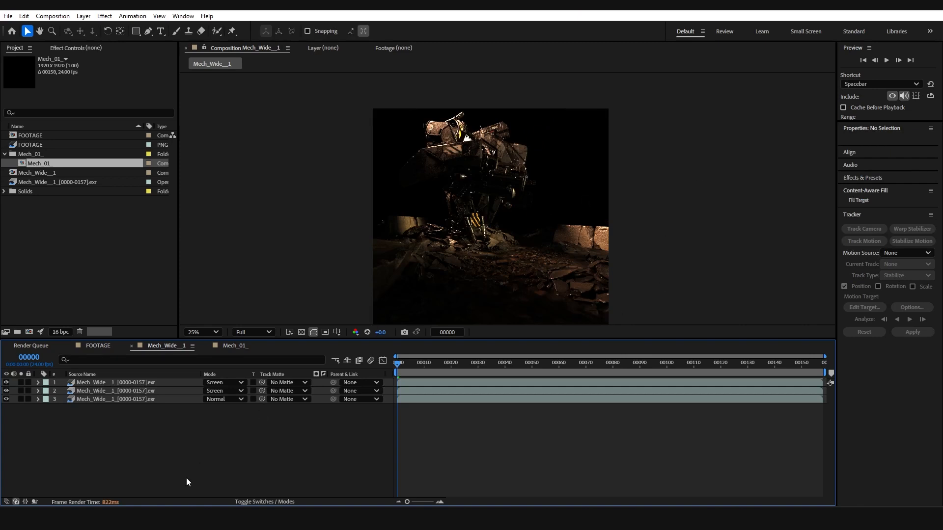
key(ctrl+v)
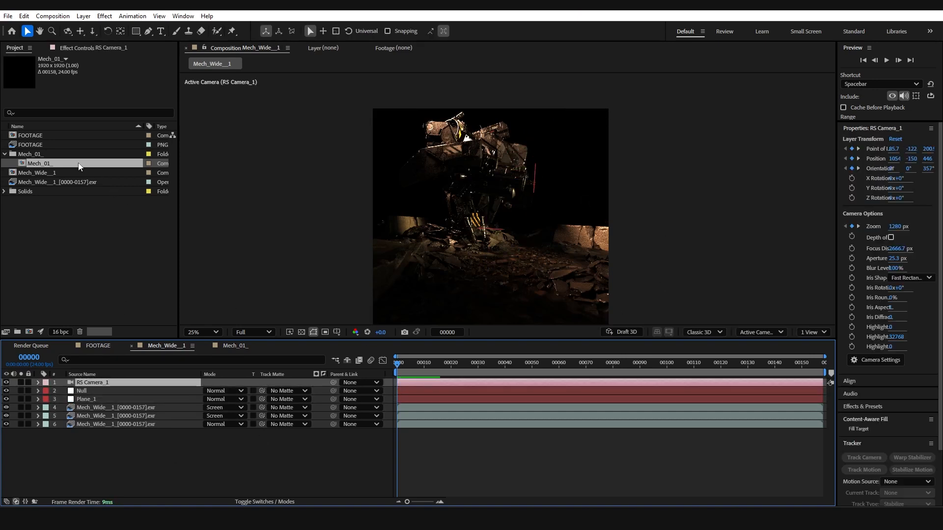
Add the FOOTAGE composition to Mech_Wide__1 directly below Plane_1 and make it a 3D layer
drag(38, 139, 120, 404)
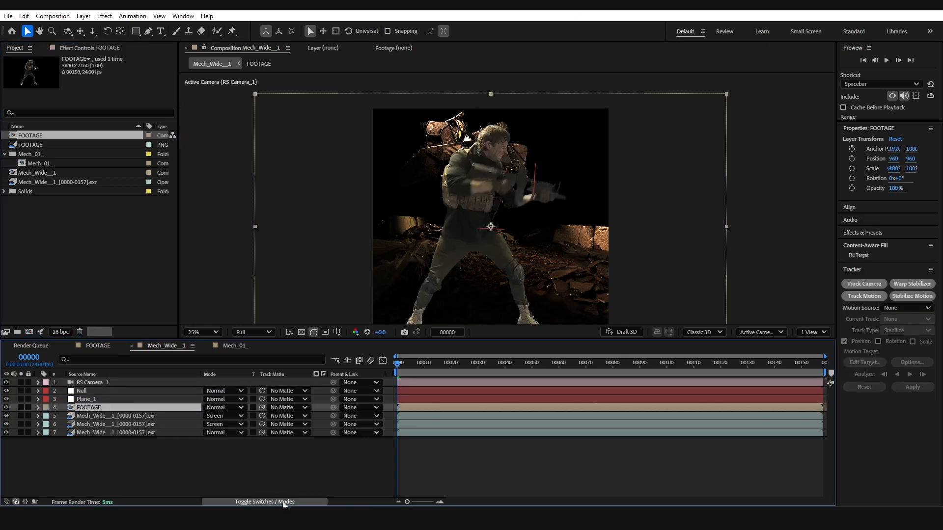
click(265, 502)
click(258, 407)
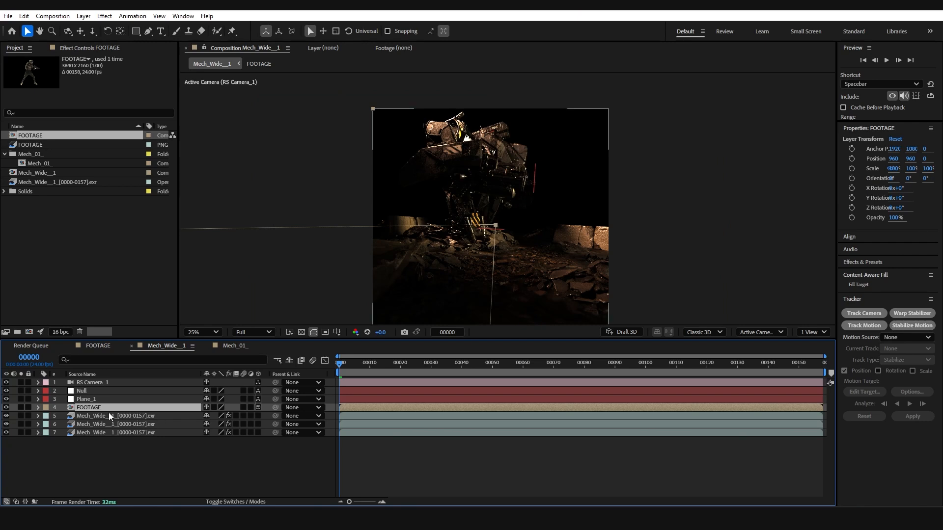
Parent the FOOTAGE layer to Plane_1 and rotate Plane_1 so the soldier stands upright facing the camera
click(95, 399)
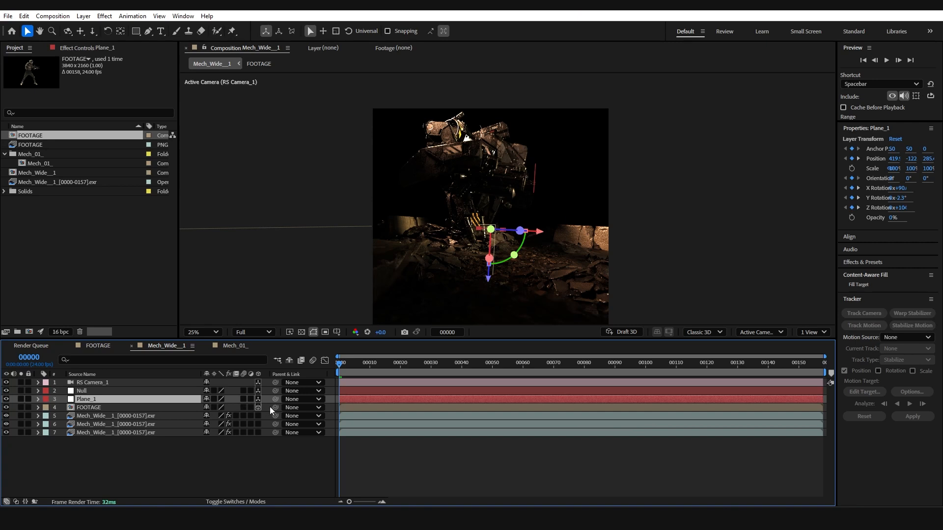
drag(276, 408, 97, 398)
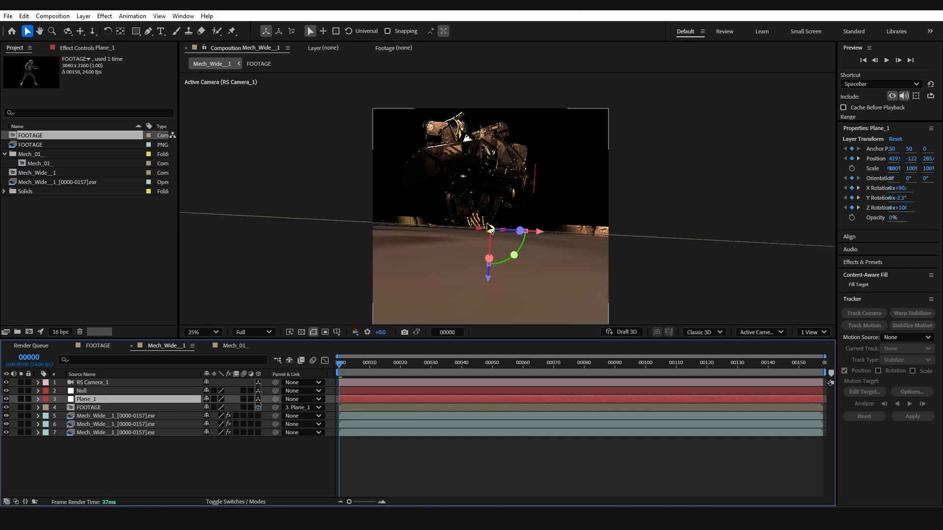
drag(490, 258, 488, 242)
Scale the FOOTAGE layer down to 15% so the soldier fits the mech scene
click(178, 407)
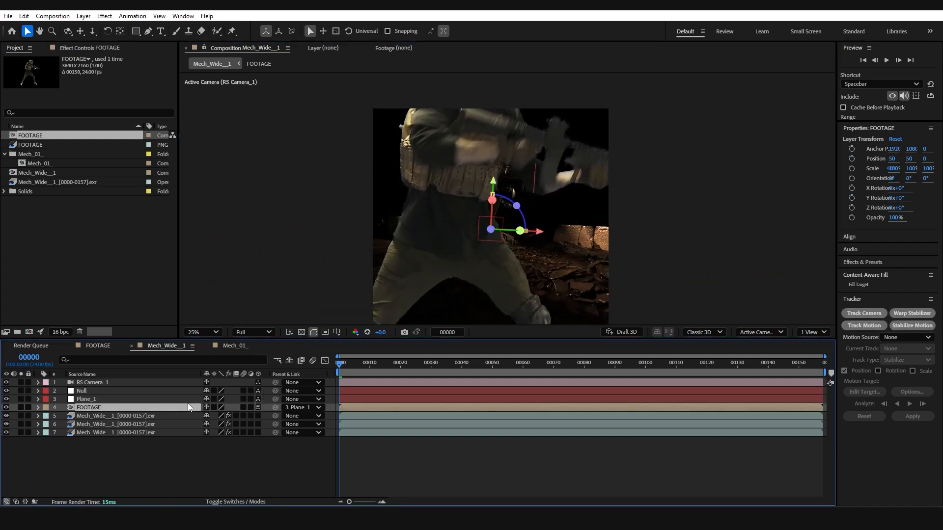
key(s)
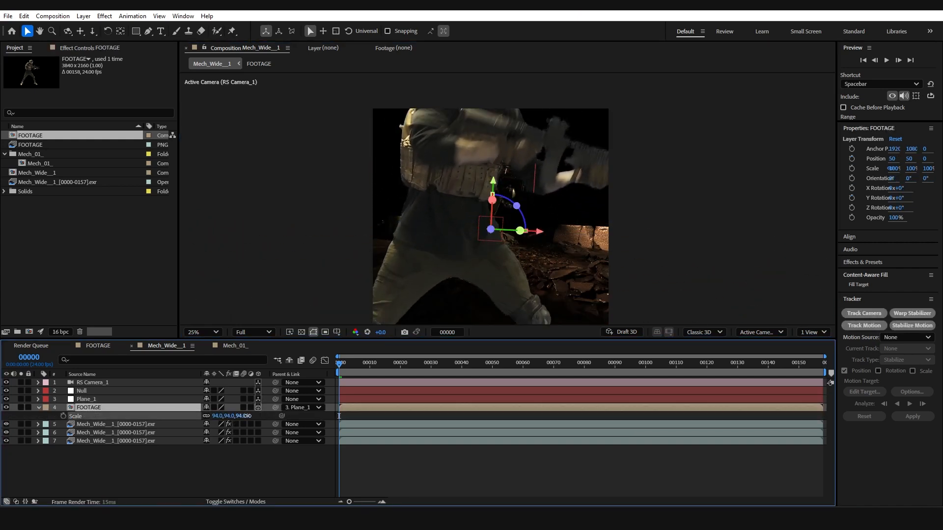
drag(247, 417, 216, 420)
click(250, 464)
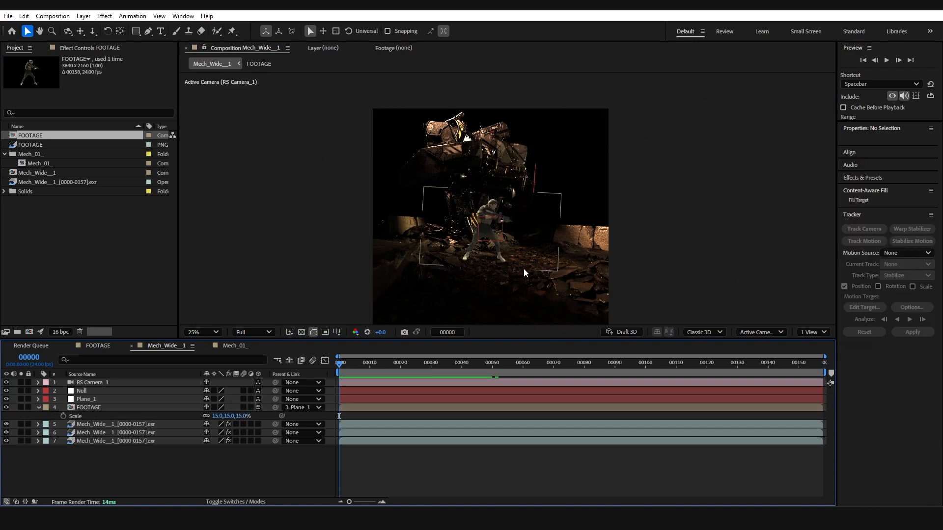
Play back the composition and check the soldier's placement against the moving background
scroll(523, 268, up, 2)
key(space)
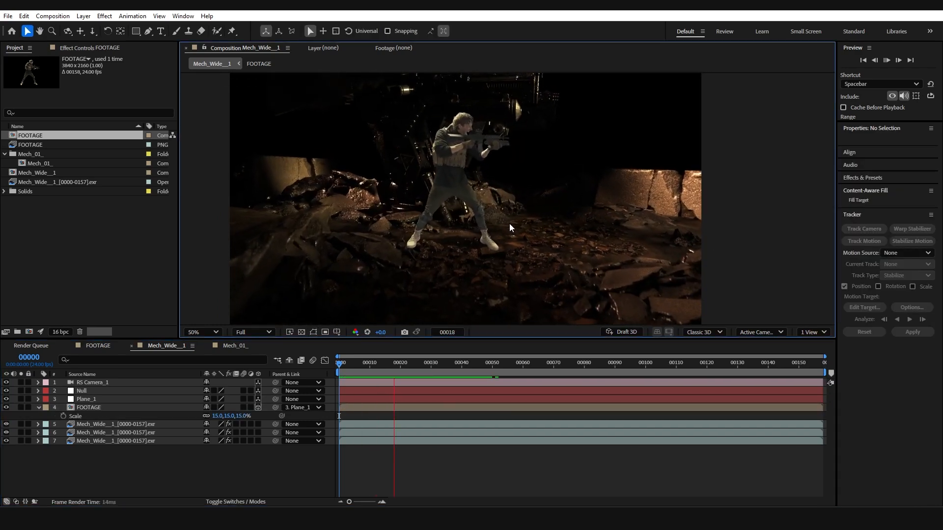
key(space)
scroll(503, 227, down, 1)
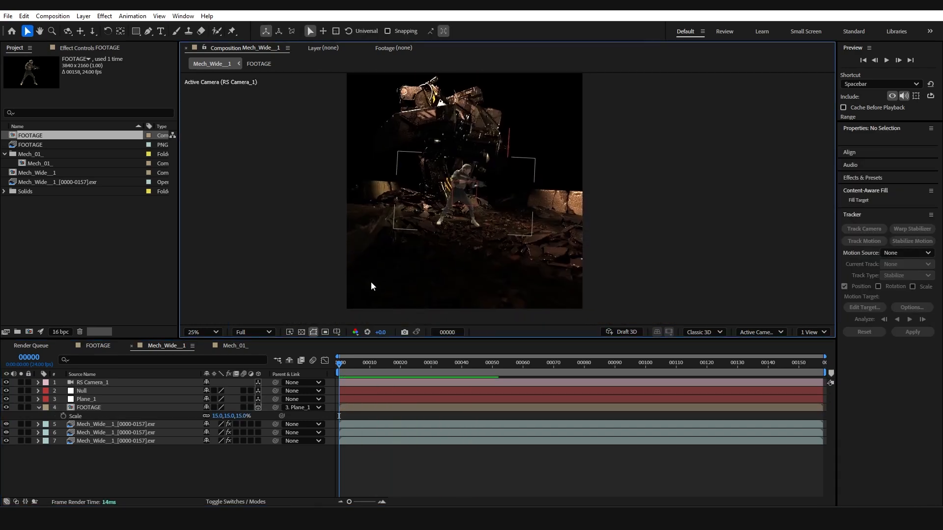
Duplicate one of the Mech_Wide__1 render layers and brighten the Beauty_LightGroup_1 pass with an RGB curve
click(114, 426)
click(112, 433)
click(111, 441)
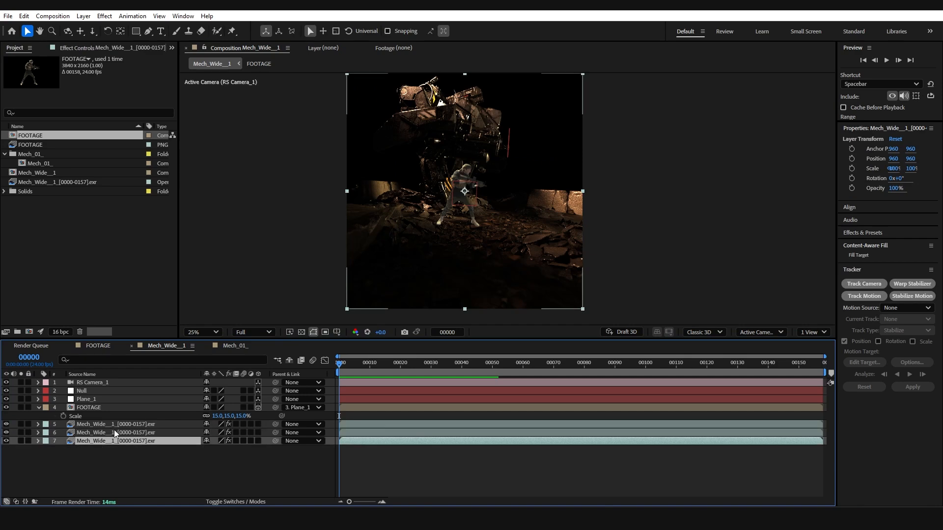
click(116, 425)
scroll(453, 209, up, 2)
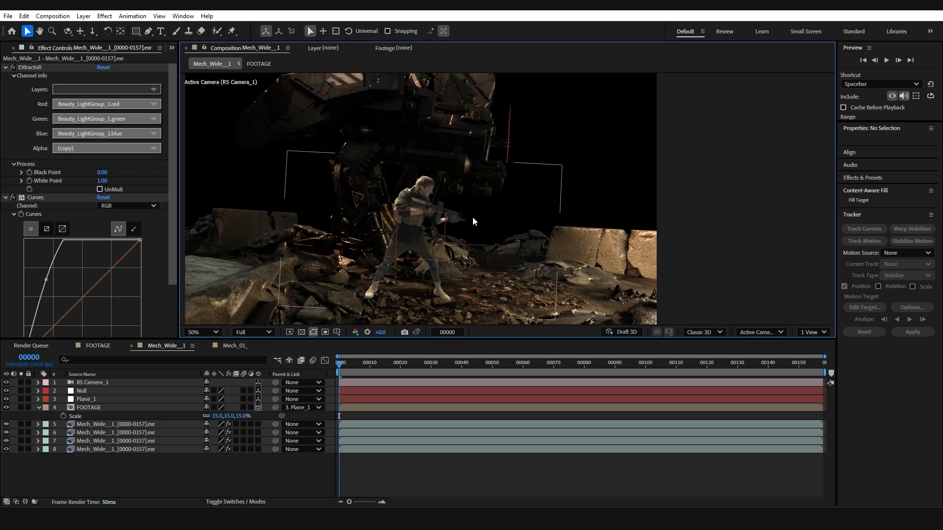
Add a Levels effect to the FOOTAGE layer, raising Input Black to 1927.5 and lowering Blue Gamma to 0.98
click(119, 409)
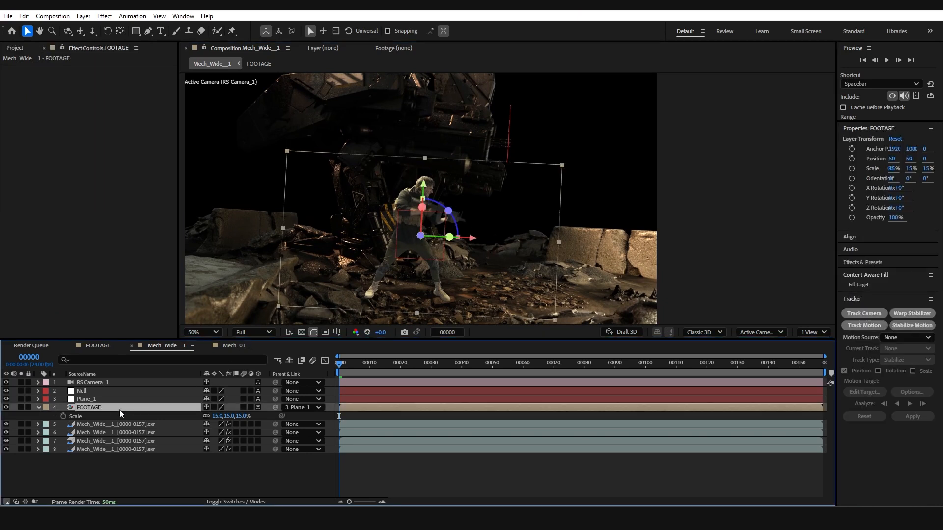
key(ctrl+space)
text(leve)
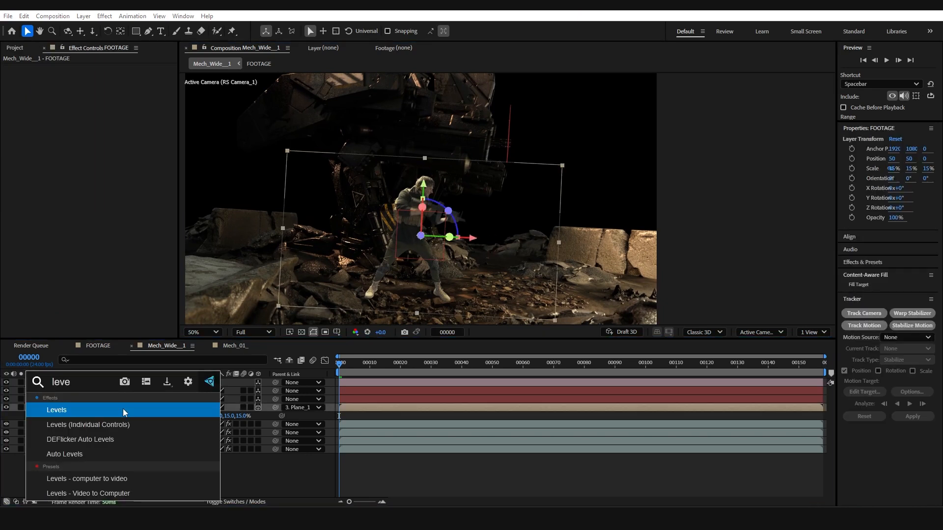
key(Return)
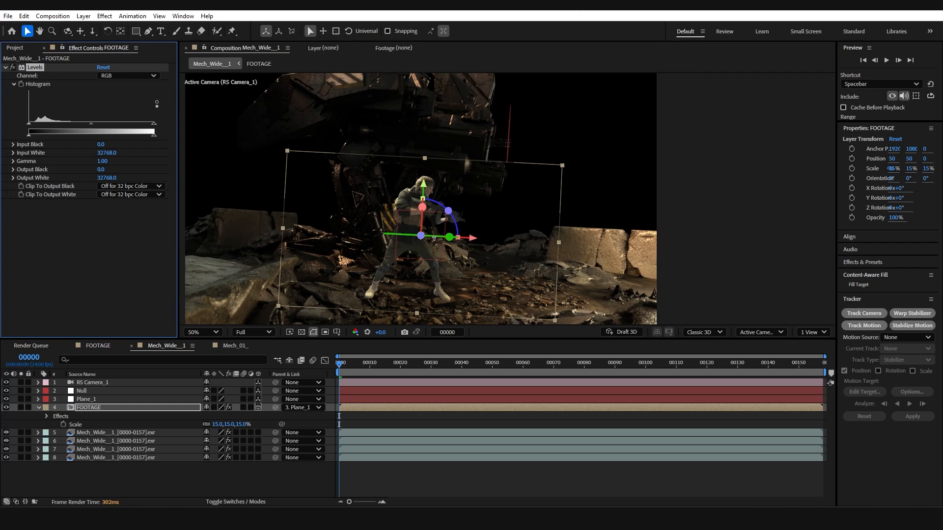
drag(28, 123, 37, 127)
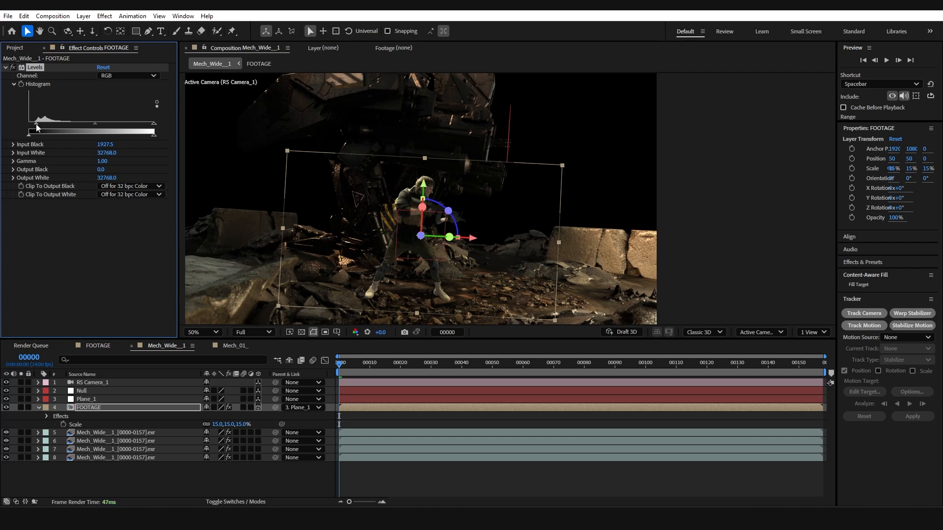
drag(91, 123, 93, 123)
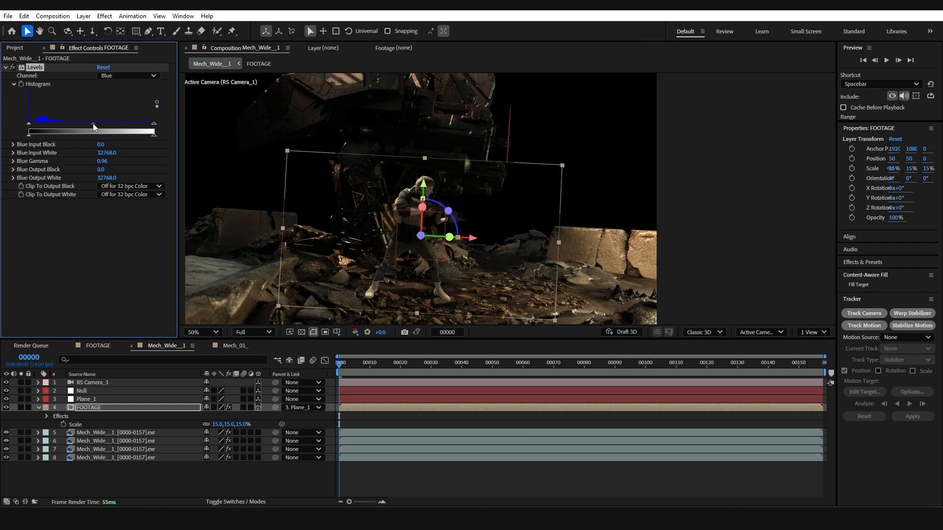
In the FOOTAGE composition, add an adjustment layer with a Curves effect and lower the curve's white end to darken the soldier
scroll(435, 299, up, 1)
key(F2)
middle_drag(435, 307, 517, 184)
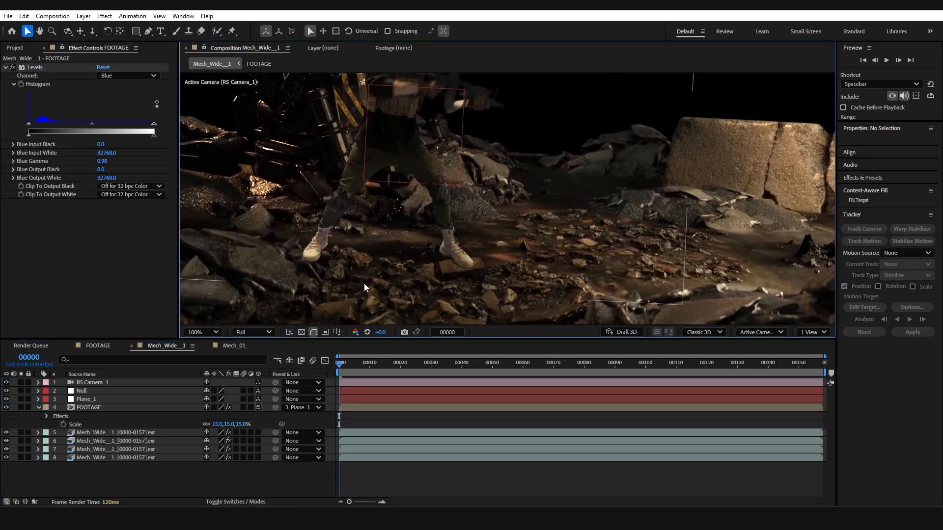
click(101, 346)
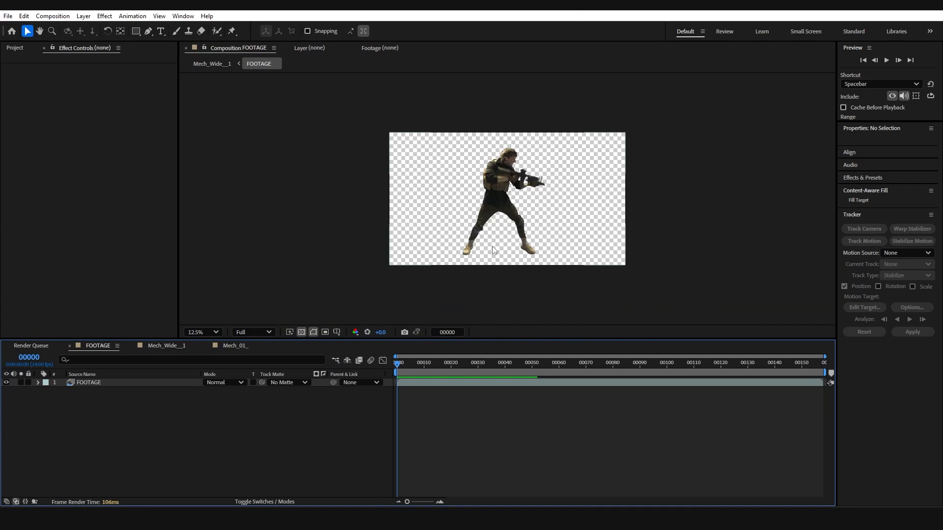
key(ctrl+alt+y)
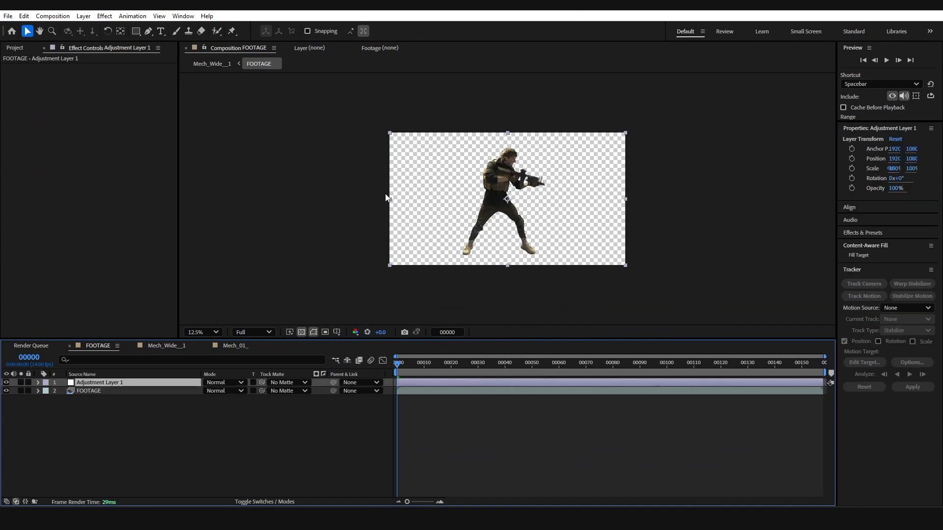
key(ctrl+space)
text(curv)
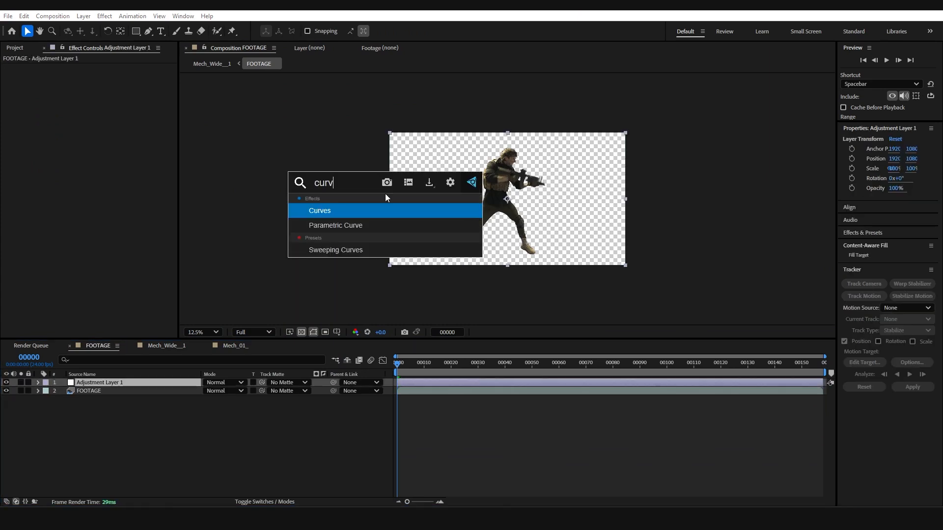
key(Return)
drag(167, 172, 171, 180)
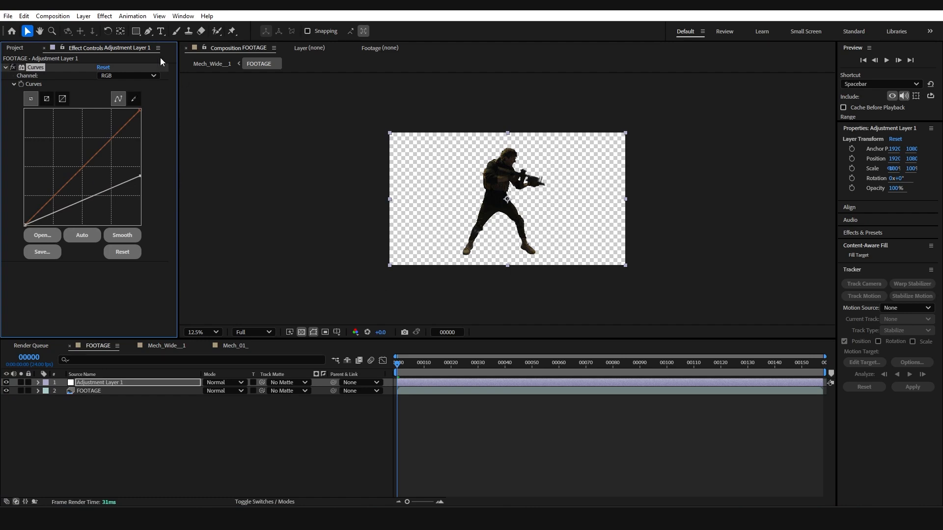
Draw a wide rectangular mask over the soldier's legs on the adjustment layer and feather its edge
click(136, 31)
scroll(553, 208, up, 2)
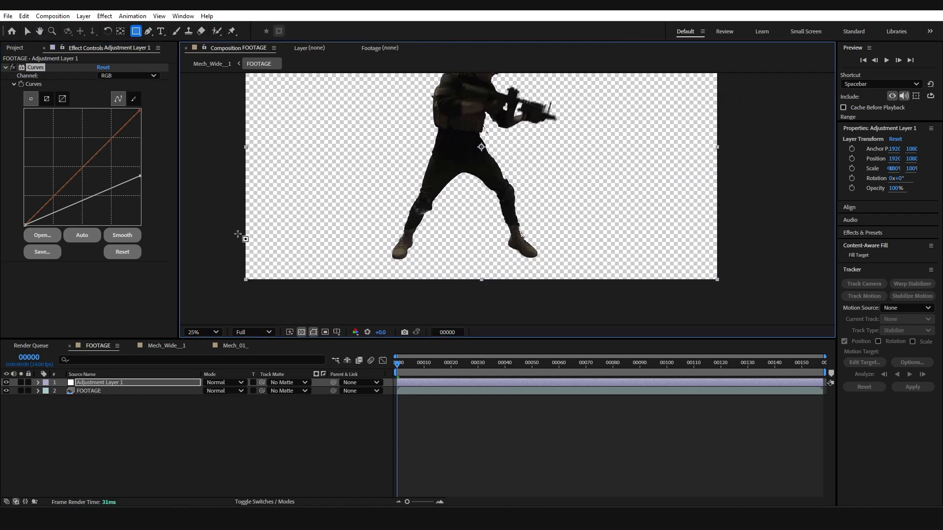
drag(212, 165, 793, 337)
key(f)
drag(222, 400, 285, 393)
In Mech_Wide__1, duplicate the top render layer and extract its Depth pass with Black Point 600 and White Point 621
click(167, 347)
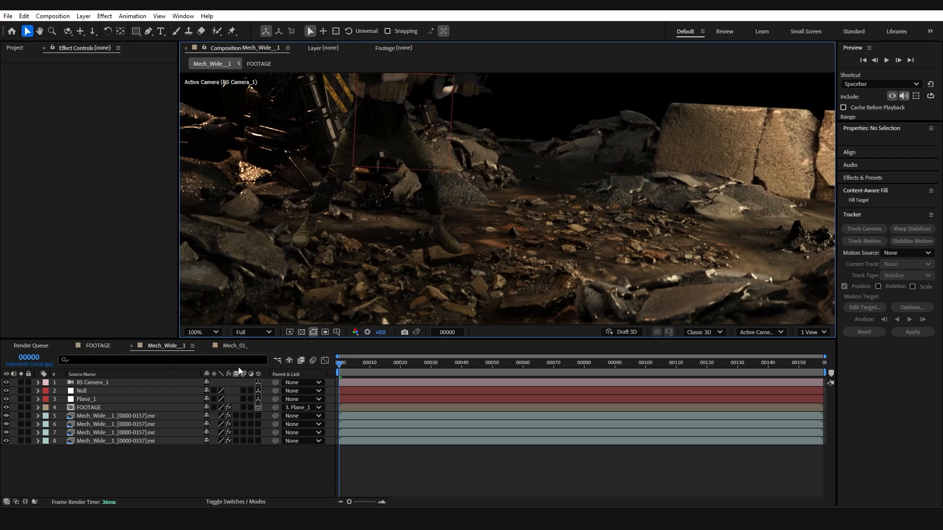
click(120, 419)
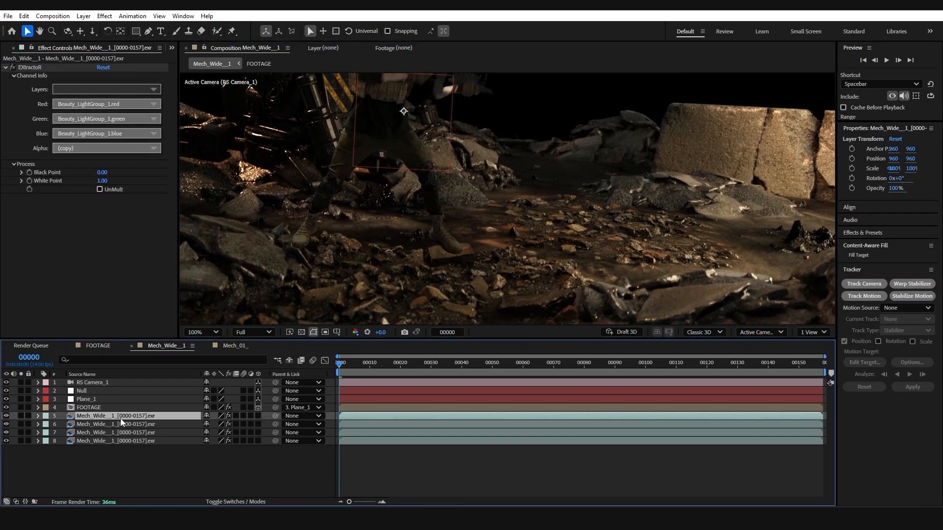
key(ctrl+d)
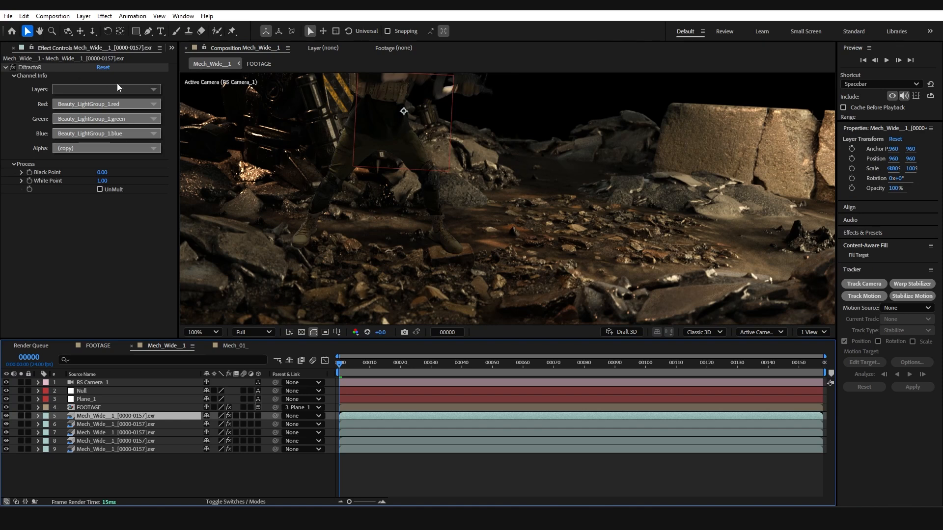
click(144, 90)
click(168, 180)
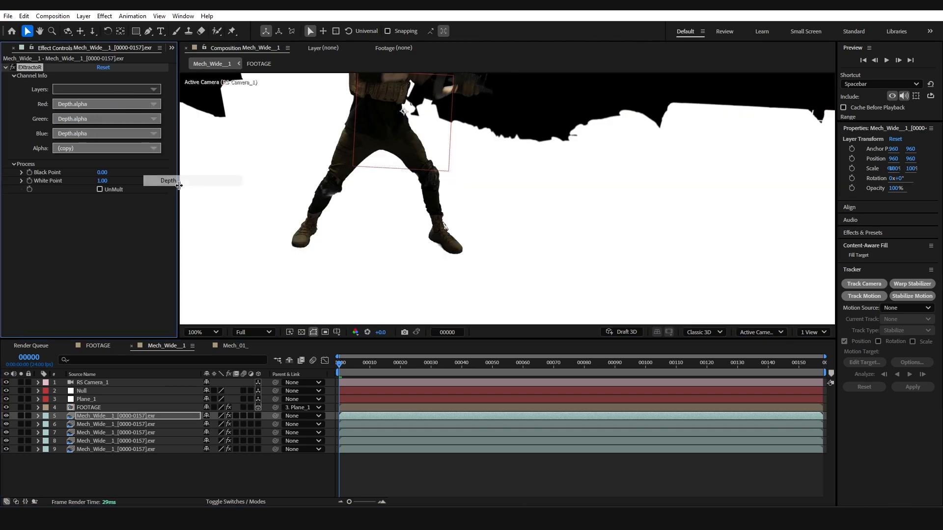
drag(102, 181, 129, 170)
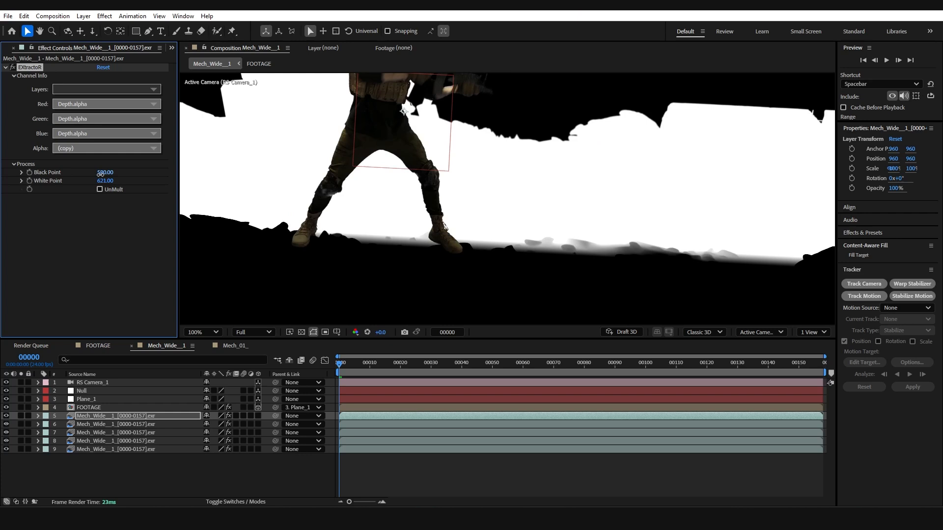
shift+drag(105, 173, 105, 173)
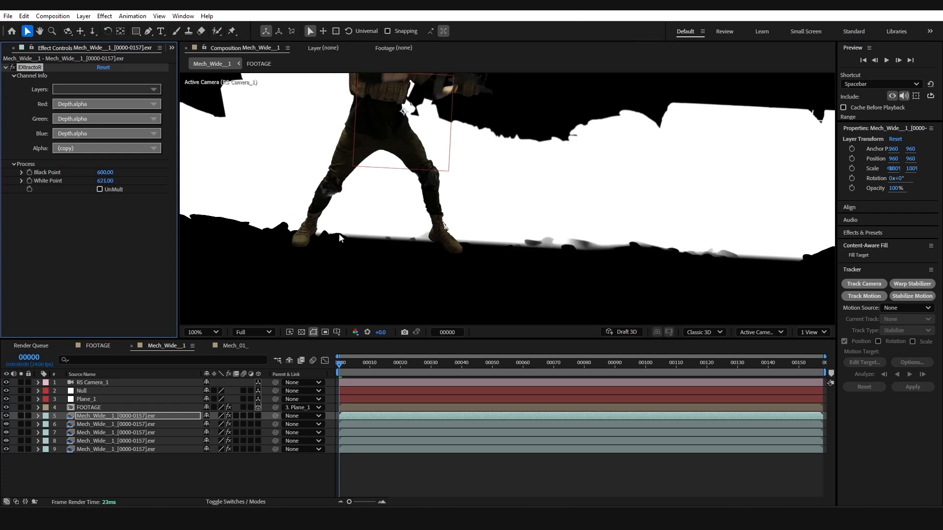
Use the depth layer as a luma track matte for the FOOTAGE layer
click(238, 502)
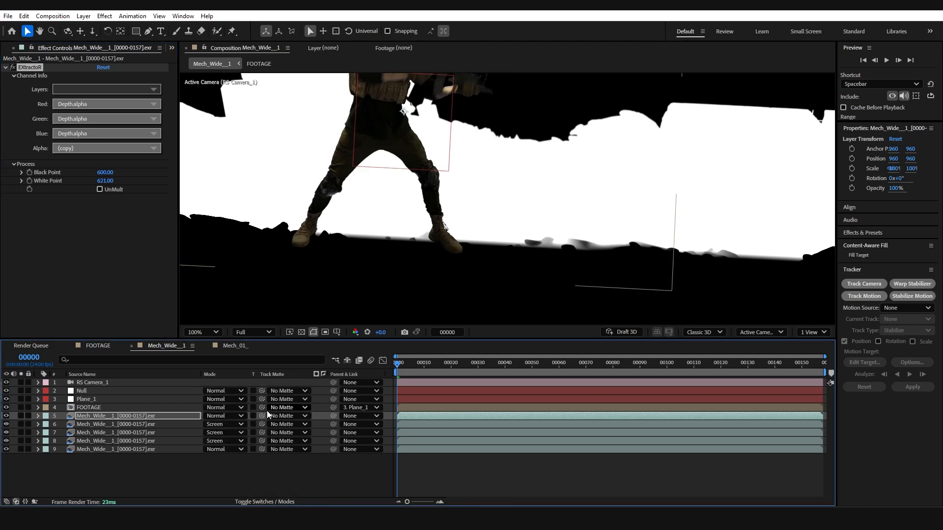
drag(262, 408, 116, 416)
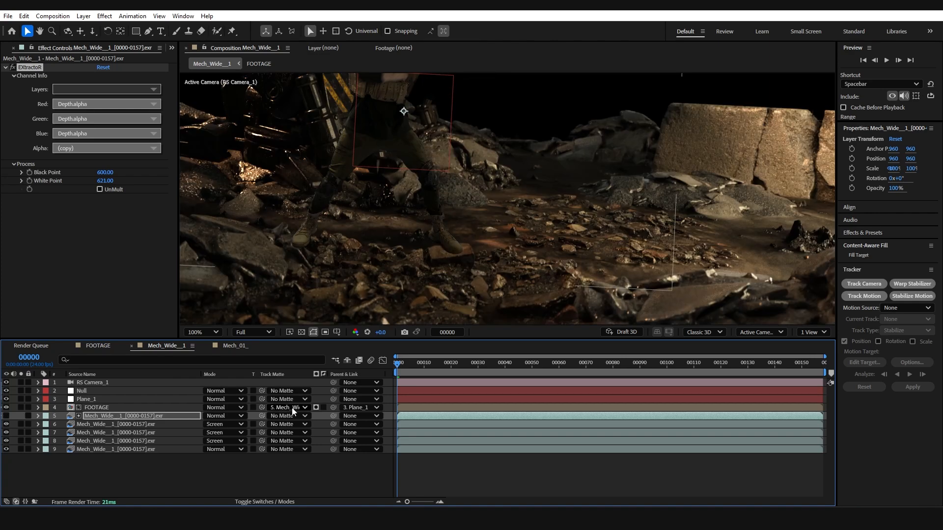
click(316, 407)
scroll(391, 282, up, 2)
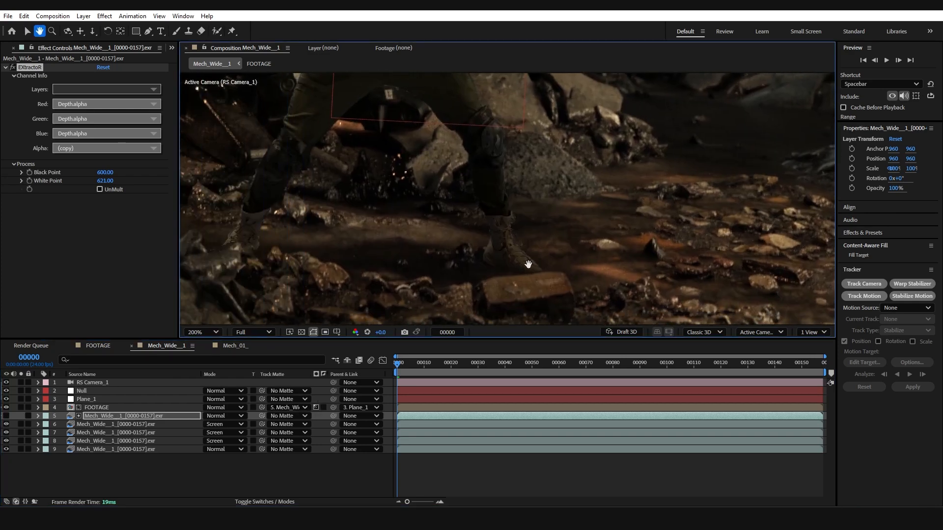
click(315, 408)
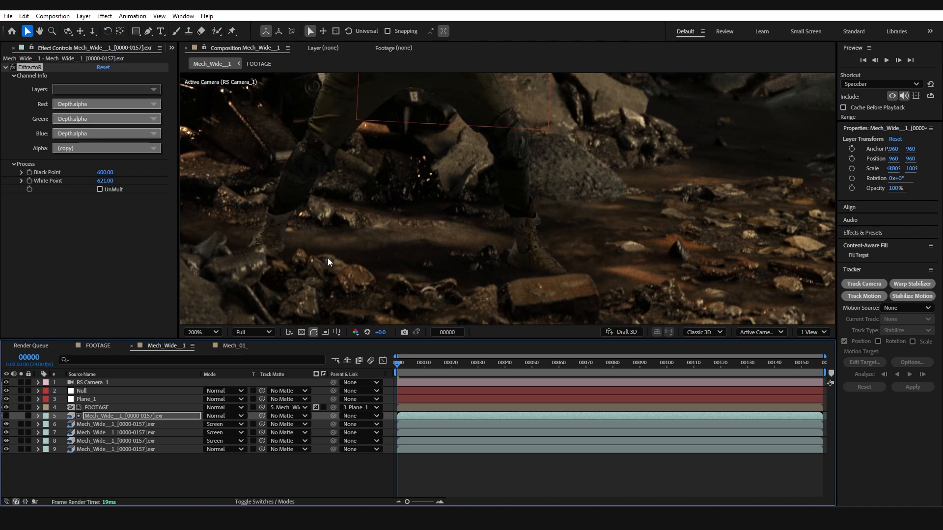
Import FireBackGround.mp4 and place it beneath all layers in Mech_Wide__1
scroll(455, 278, down, 4)
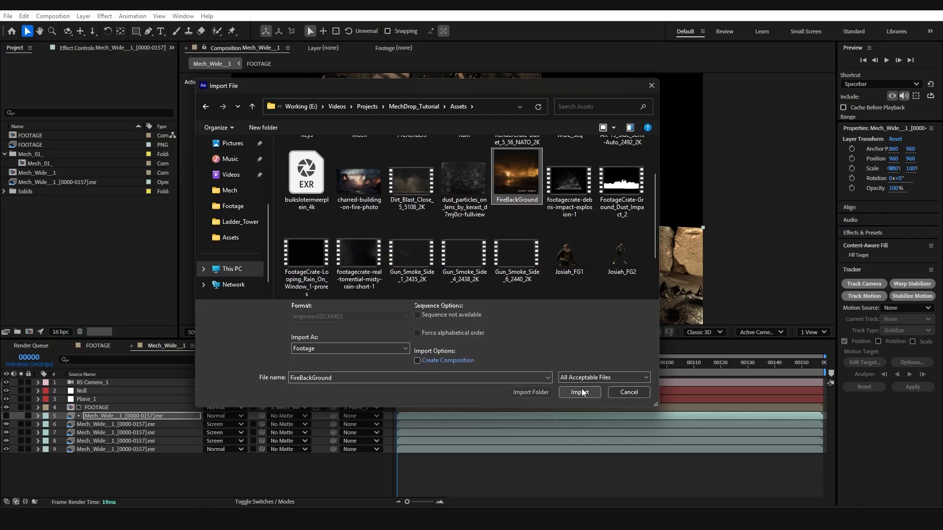
key(Return)
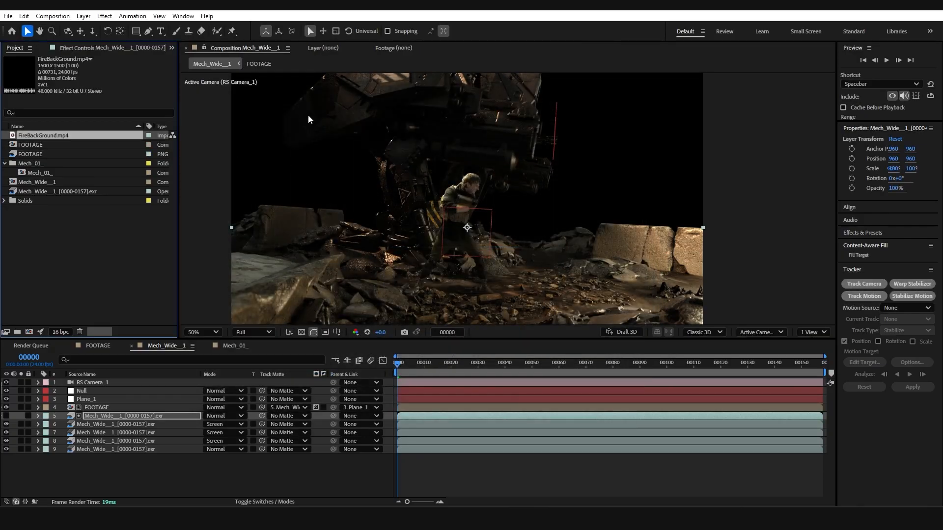
drag(53, 141, 103, 465)
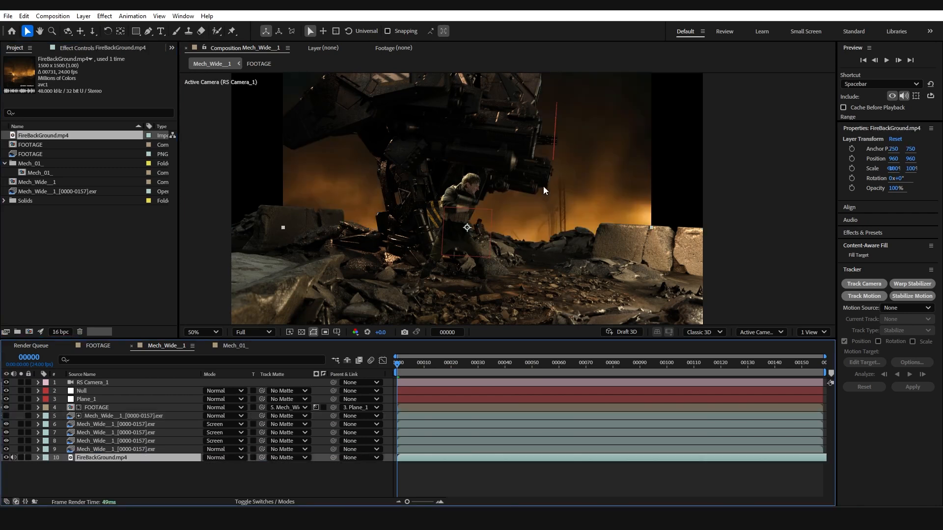
Make FireBackGround.mp4 a 3D layer filling the backdrop behind the mech, and darken it with a raised Levels Input Black
click(266, 501)
click(258, 458)
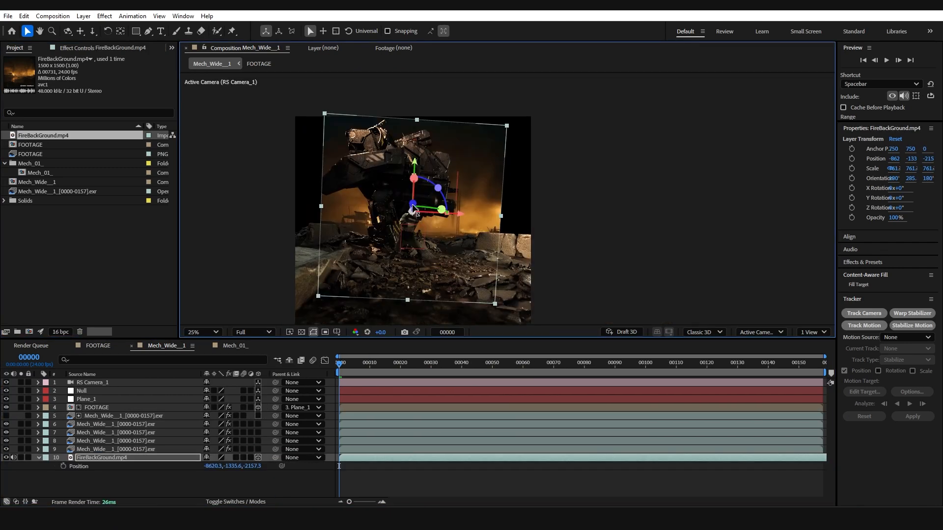
drag(415, 210, 561, 311)
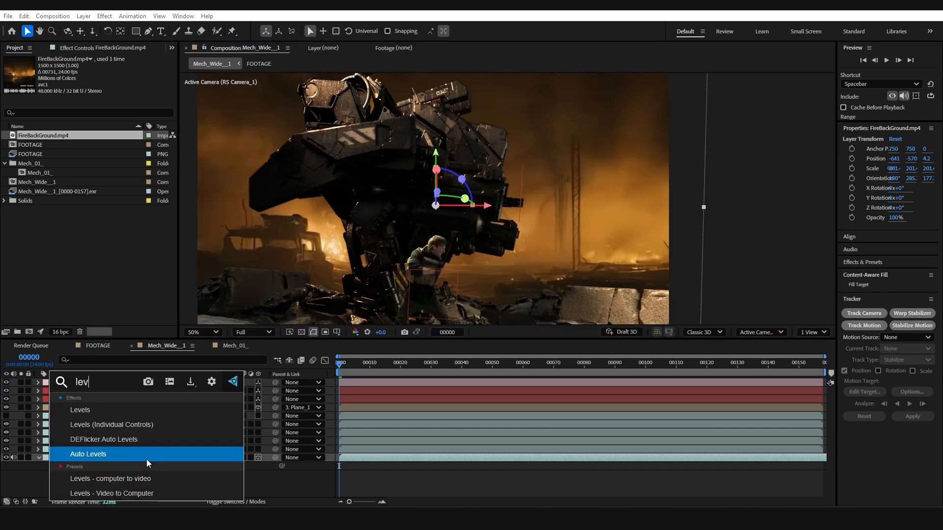
click(133, 411)
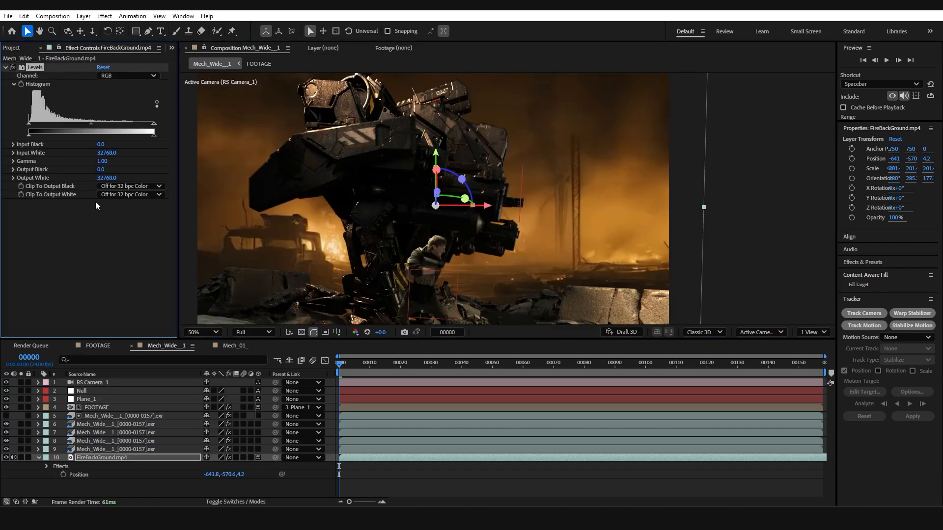
drag(28, 128, 42, 136)
Grade the light-group render layers to match the fire backdrop, using Curves and a Hue/Saturation Master Saturation of -6
click(17, 443)
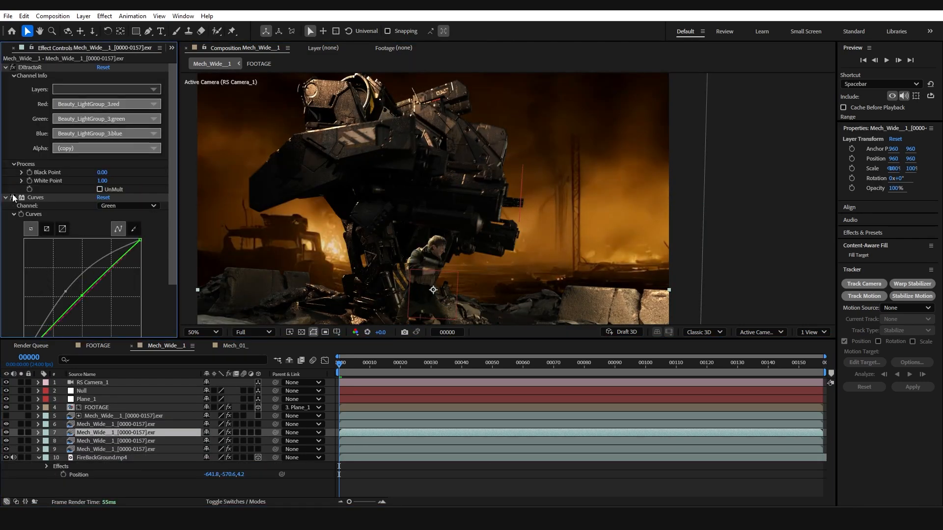
click(96, 448)
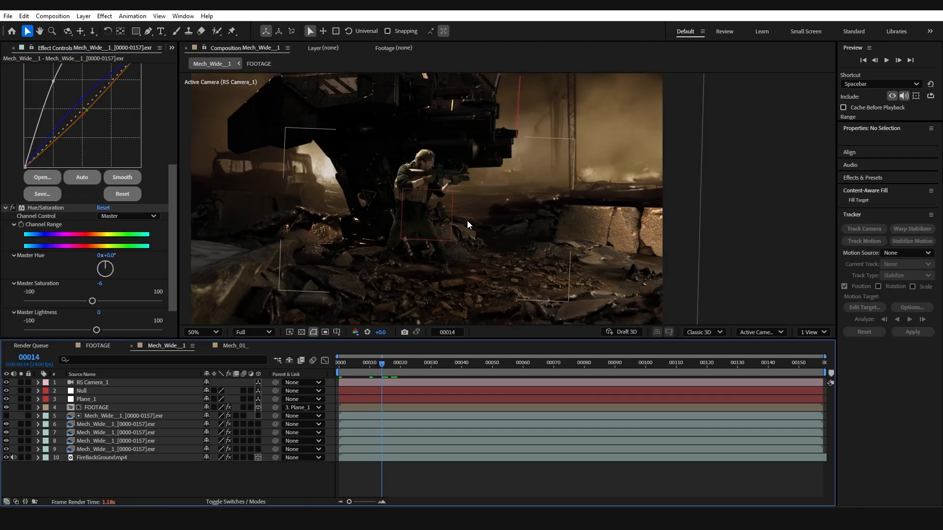
At muzzle-flash frame 15, duplicate the top visible render layer and set its EXtractoR channels to Beauty_LightGroup
key(Page_Down)
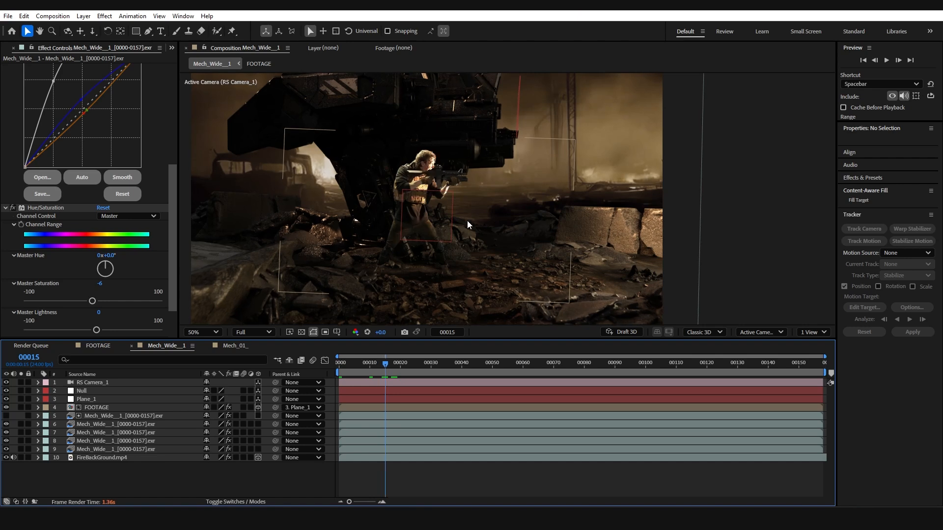
click(178, 425)
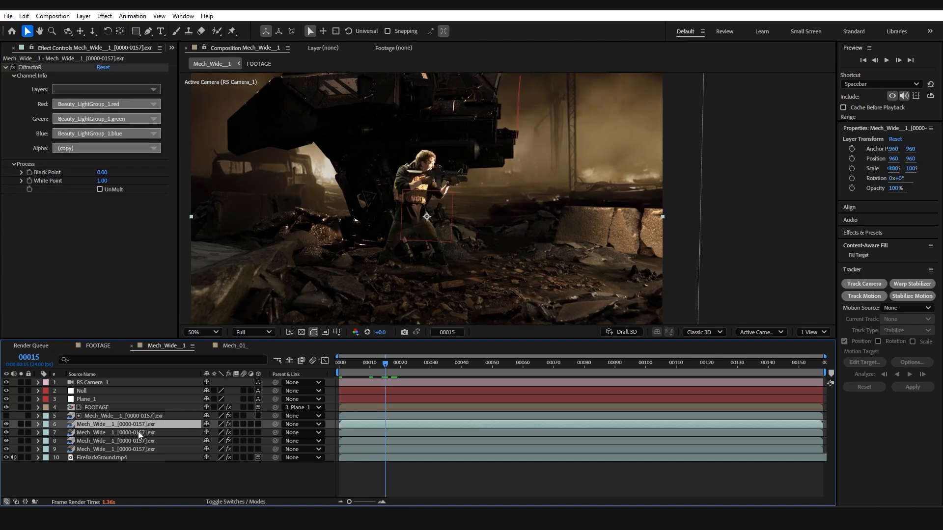
key(ctrl+d)
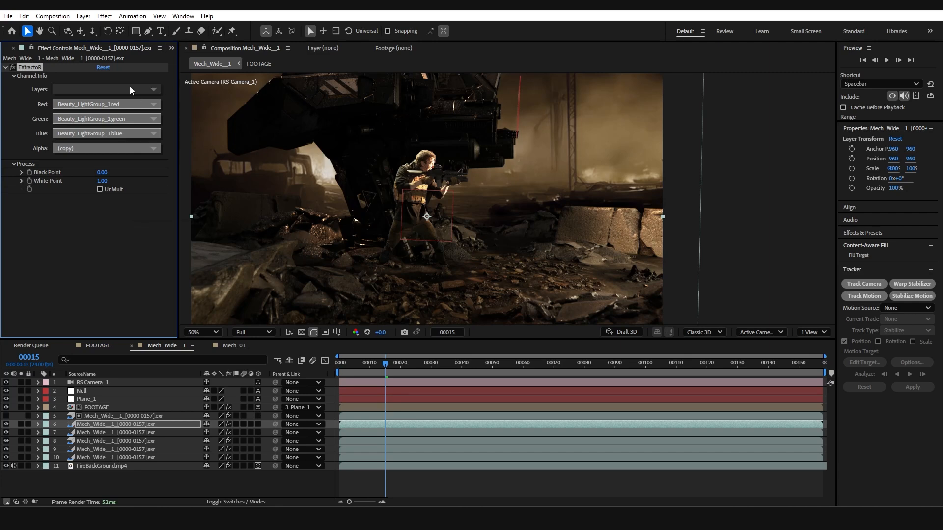
click(131, 91)
click(199, 126)
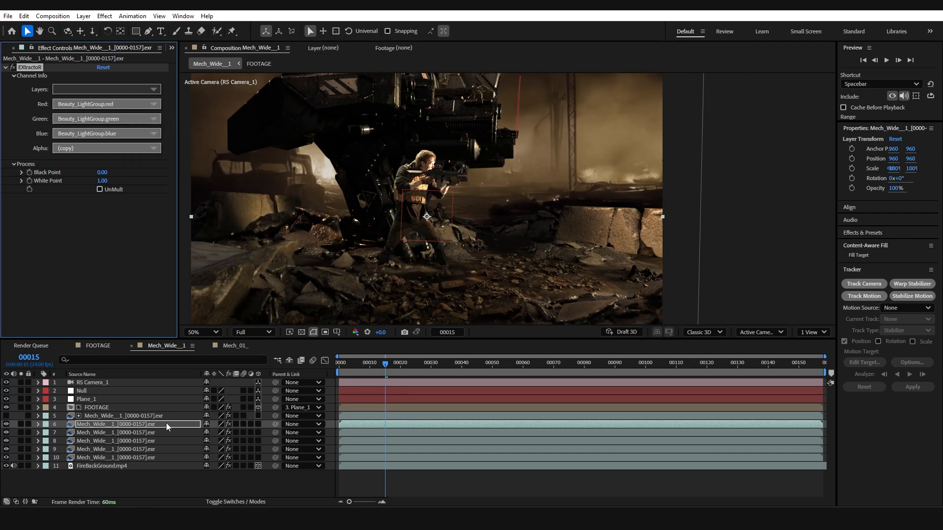
Add Curves to the Beauty_LightGroup layer, brightening the RGB curve steeply and warming it with raised red and slightly lowered green
key(ctrl+space)
text(cur)
key(Return)
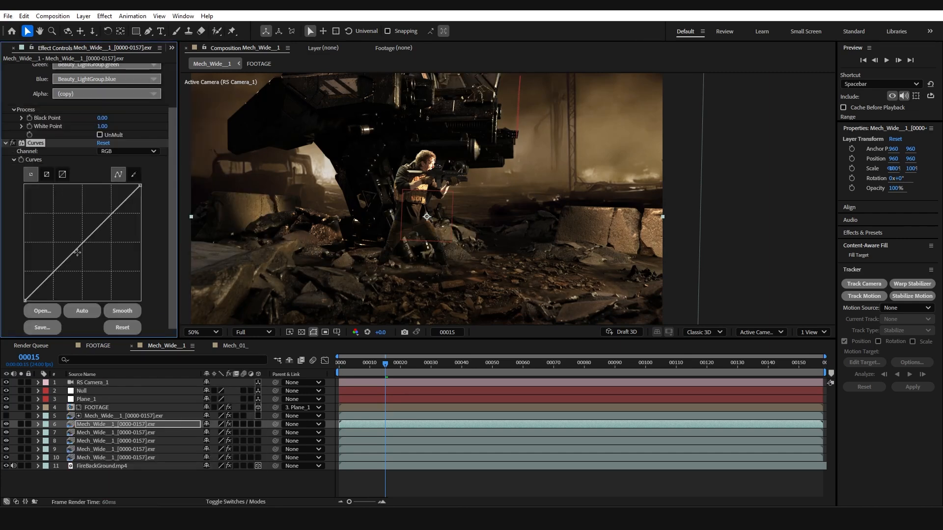
drag(80, 244, 77, 242)
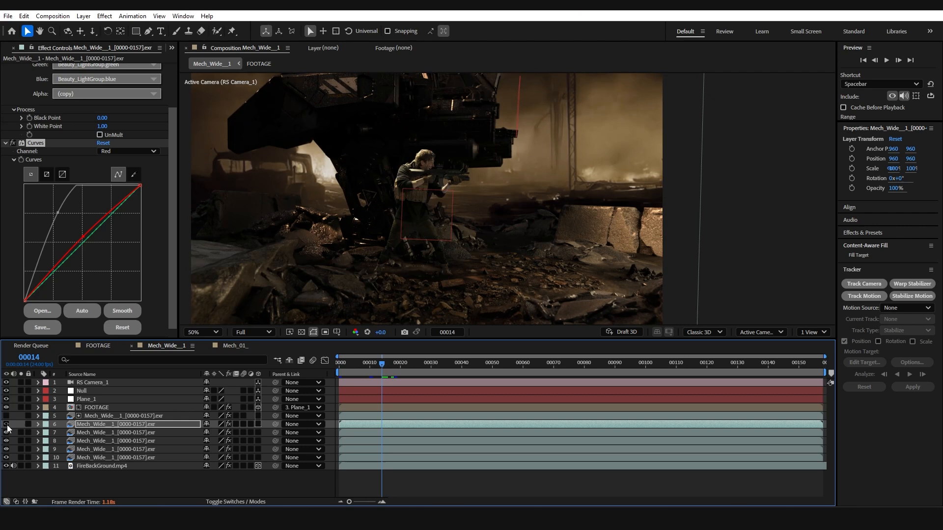
Turn on the Beauty_LightGroup layer, keyframe its Opacity at 100% on frame 15, and key it down on frame 14
click(7, 425)
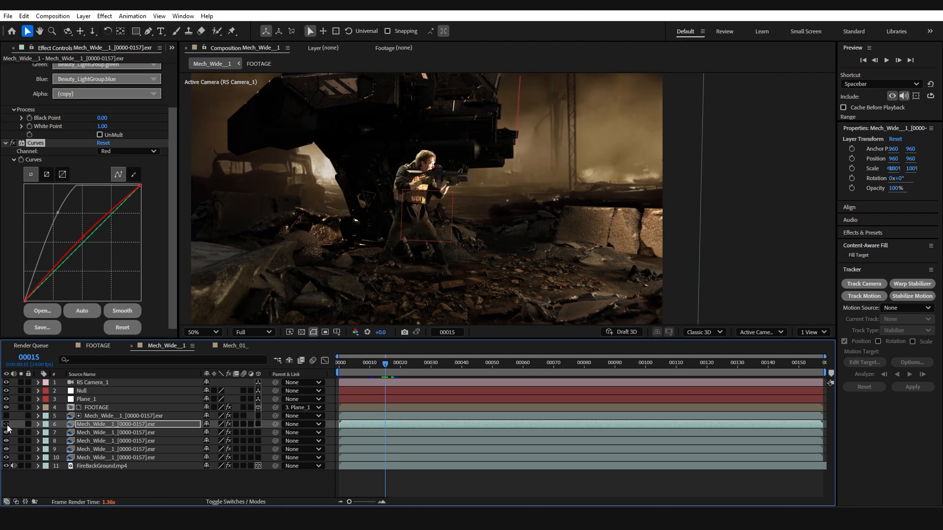
click(6, 425)
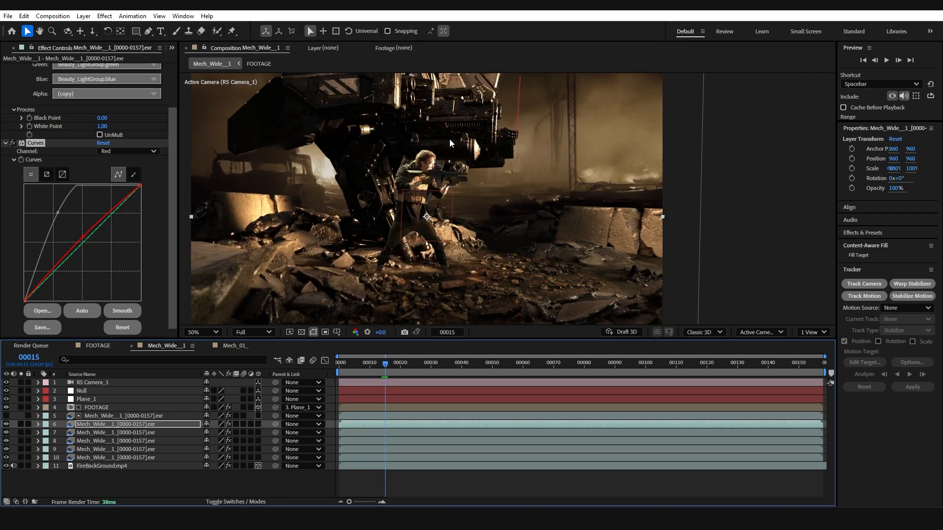
key(t)
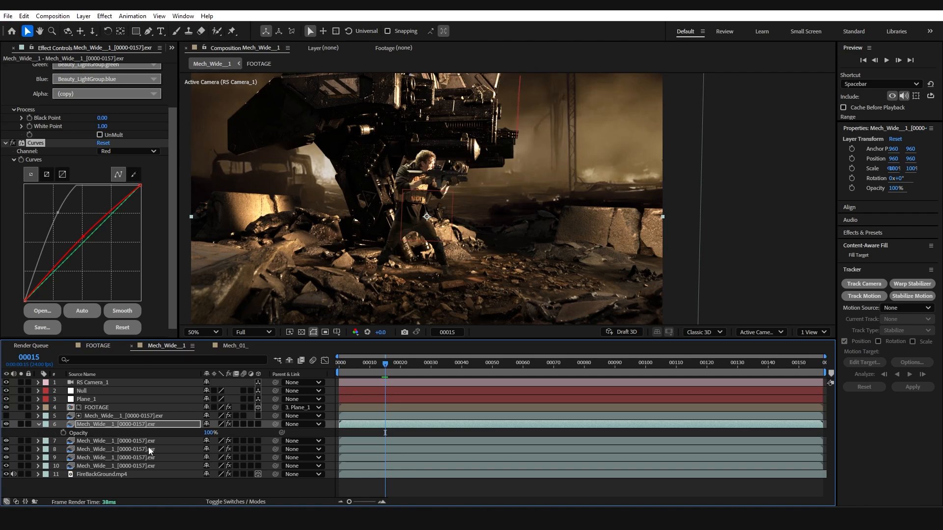
click(63, 433)
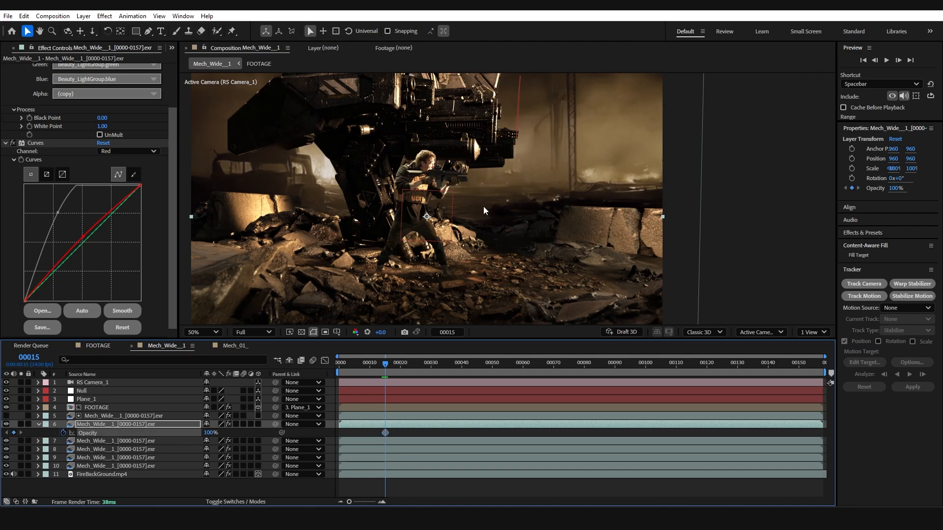
key(Page_Up)
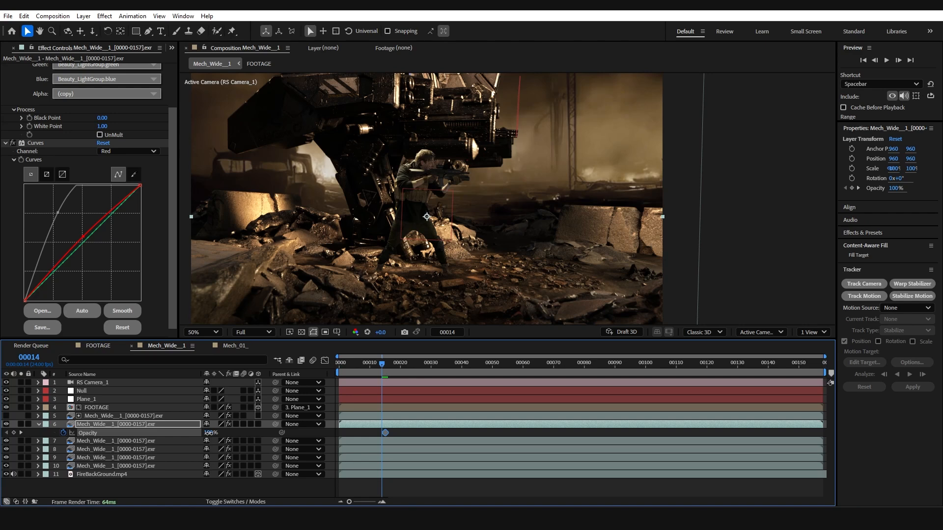
Fade the flash layer's Opacity to 53% at frame 16 and 0% at frame 17, and extend the work area to the composition's end
key(Page_Down)
key(Page_Down)
scroll(411, 197, up, 2)
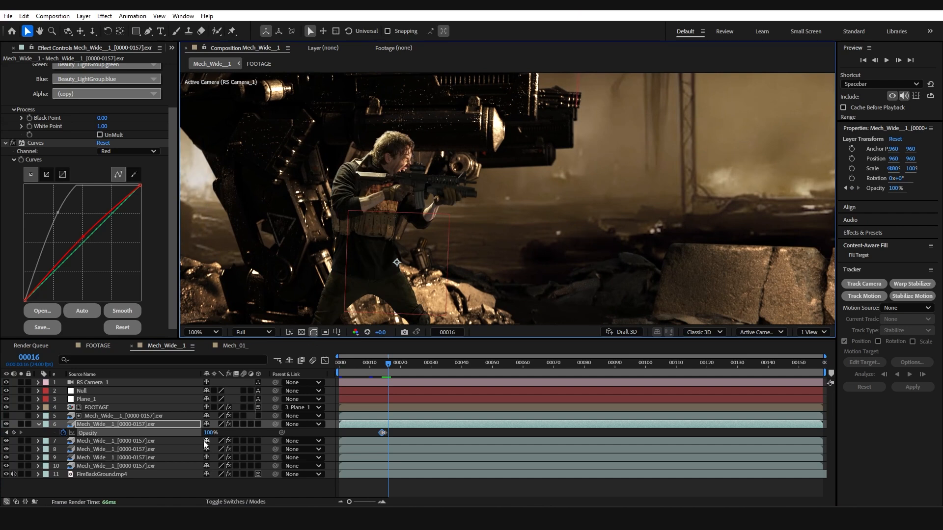
drag(209, 433, 186, 435)
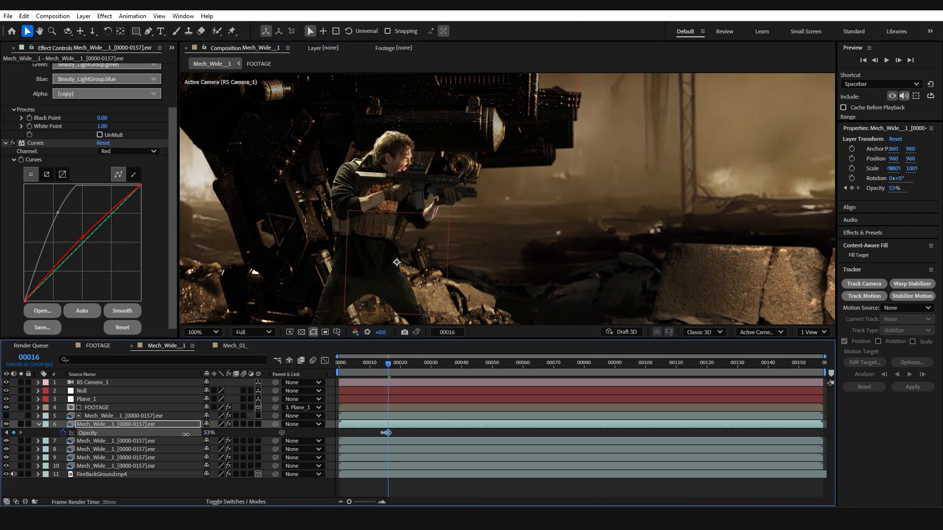
key(Page_Down)
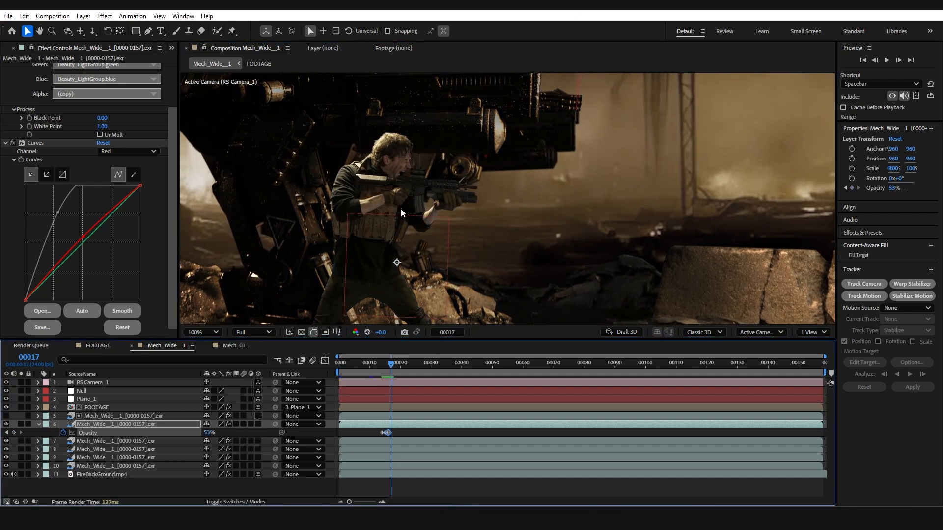
drag(207, 433, 98, 438)
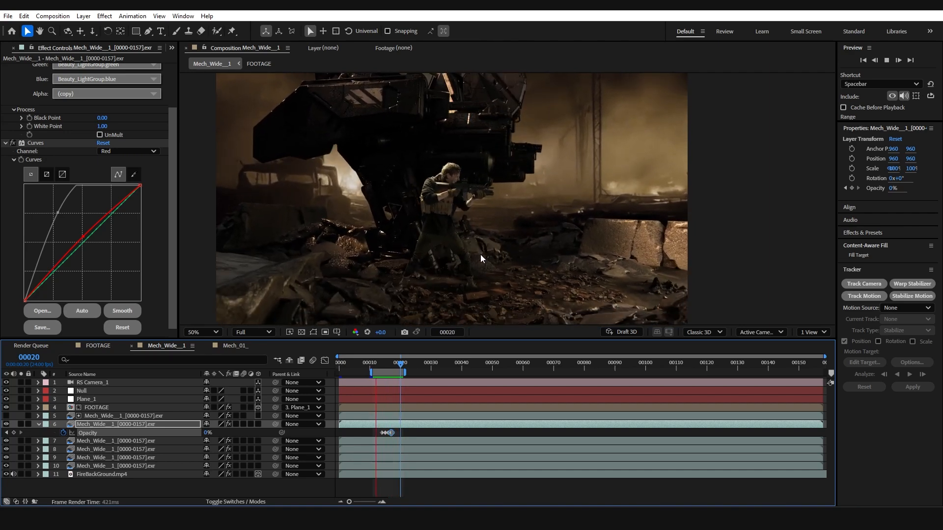
key(space)
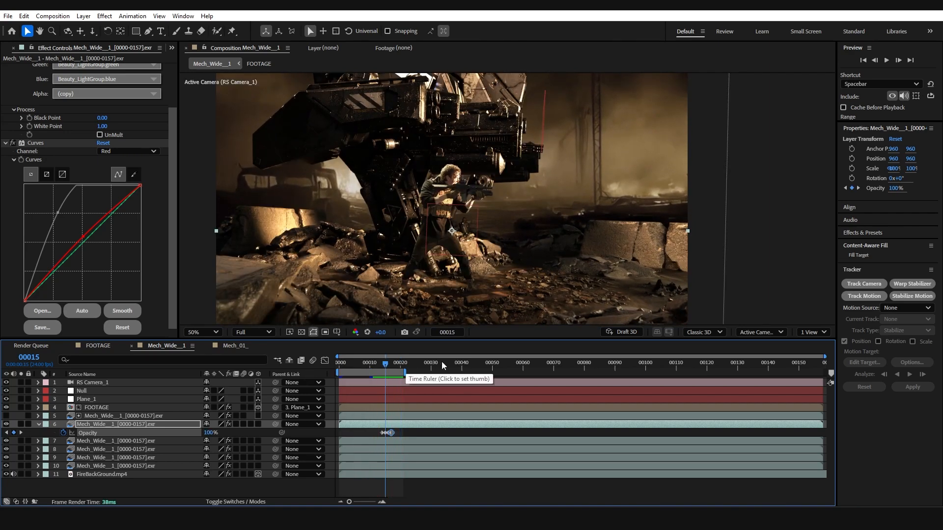
drag(403, 370, 829, 372)
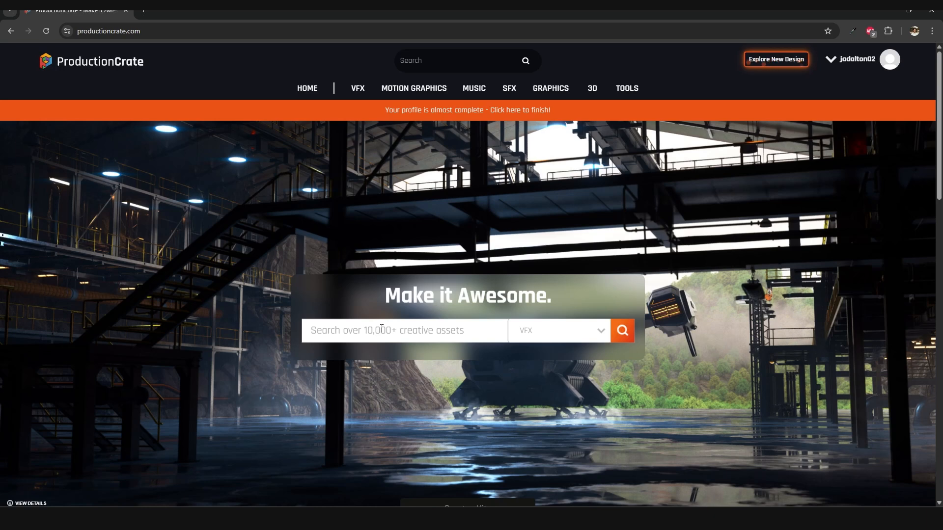
Switch to the ProductionCrate website, search its VFX assets for "smoke", and browse the smoke clips
text(smoke)
key(Return)
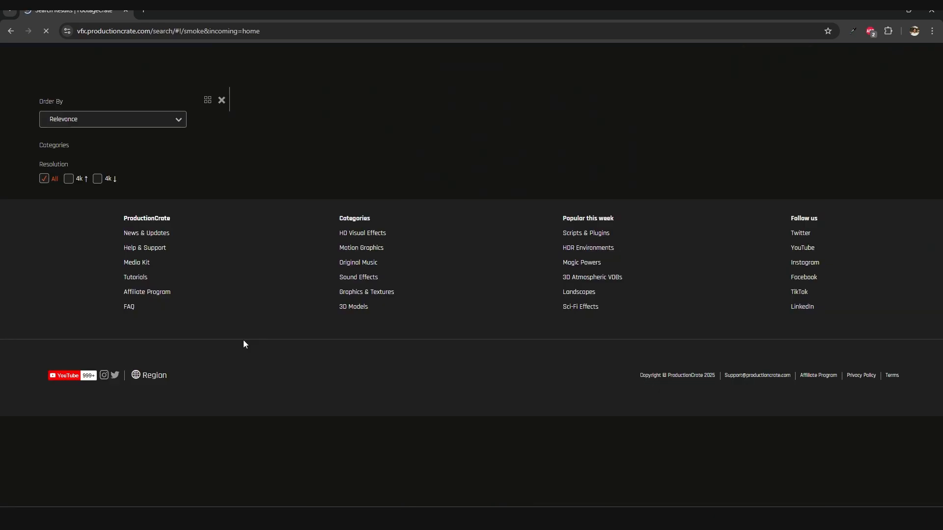
scroll(501, 285, down, 5)
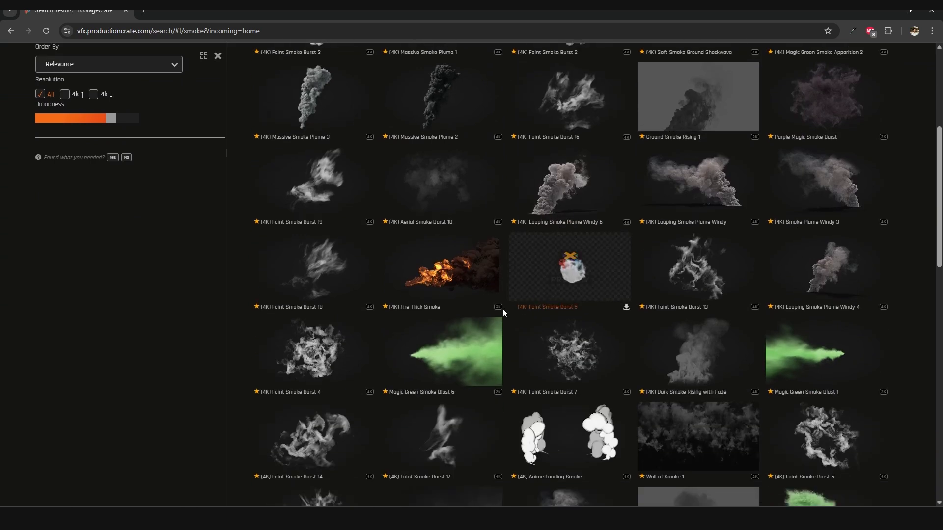
scroll(550, 277, down, 4)
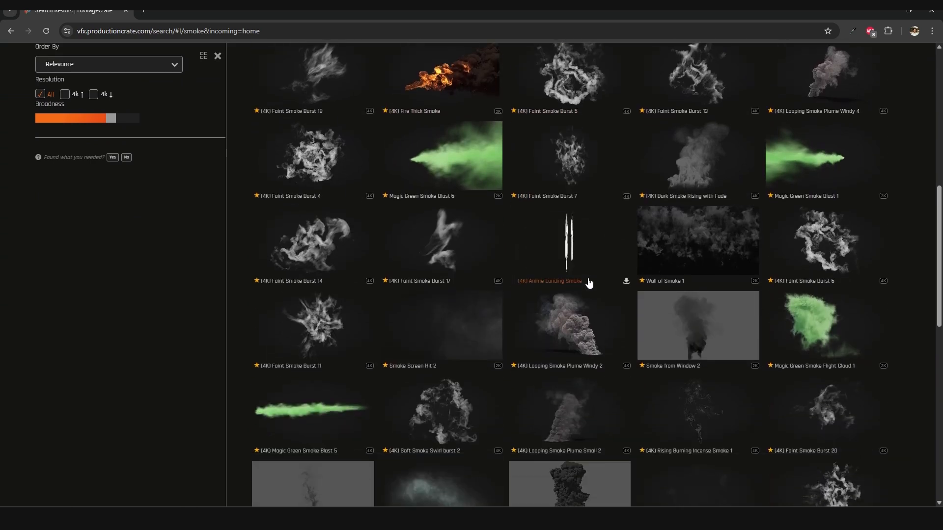
scroll(577, 290, down, 4)
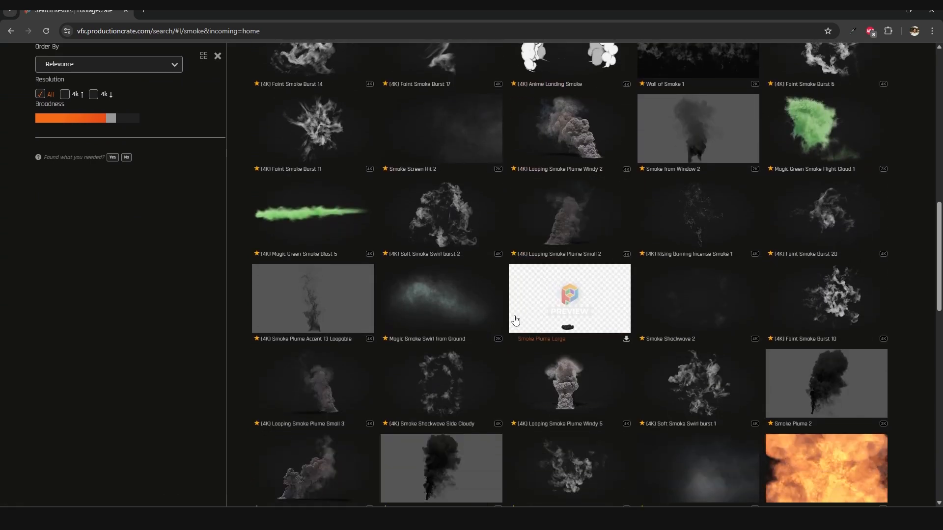
scroll(408, 381, down, 8)
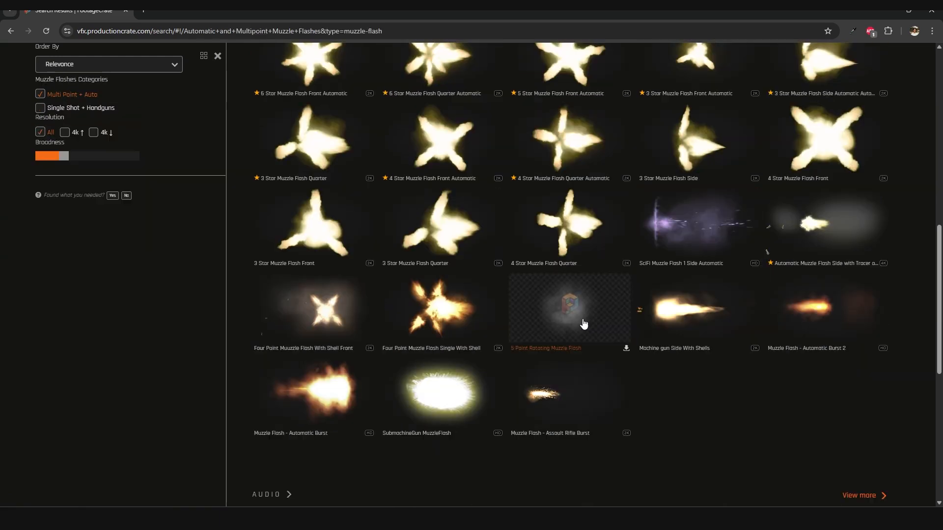
Browse the multipoint and automatic muzzle flash, fog, and rain assets on ProductionCrate
scroll(579, 326, up, 12)
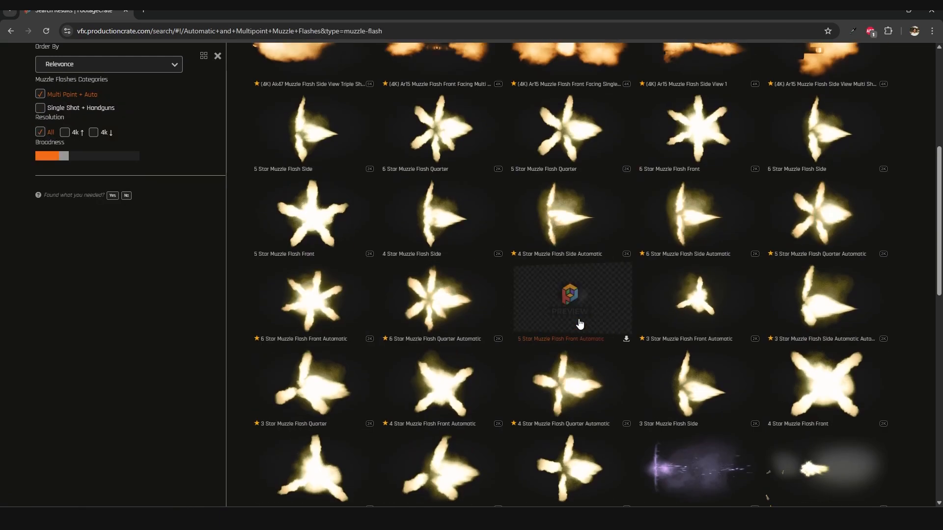
scroll(579, 324, up, 3)
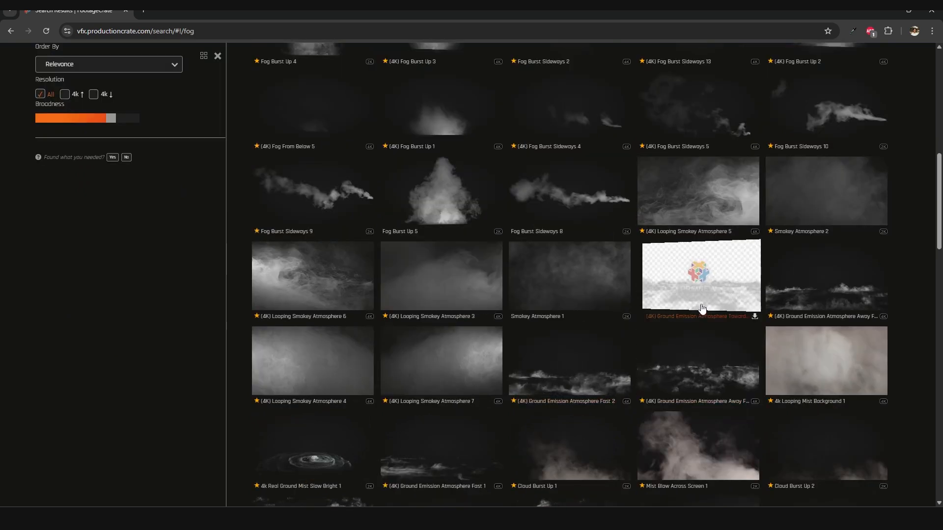
scroll(683, 319, up, 2)
scroll(683, 320, up, 2)
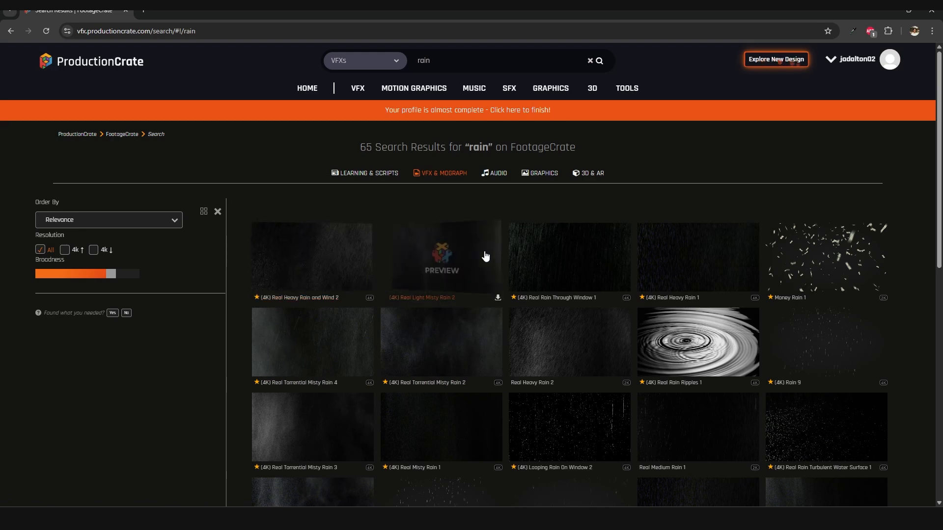
scroll(469, 259, down, 4)
scroll(438, 311, down, 2)
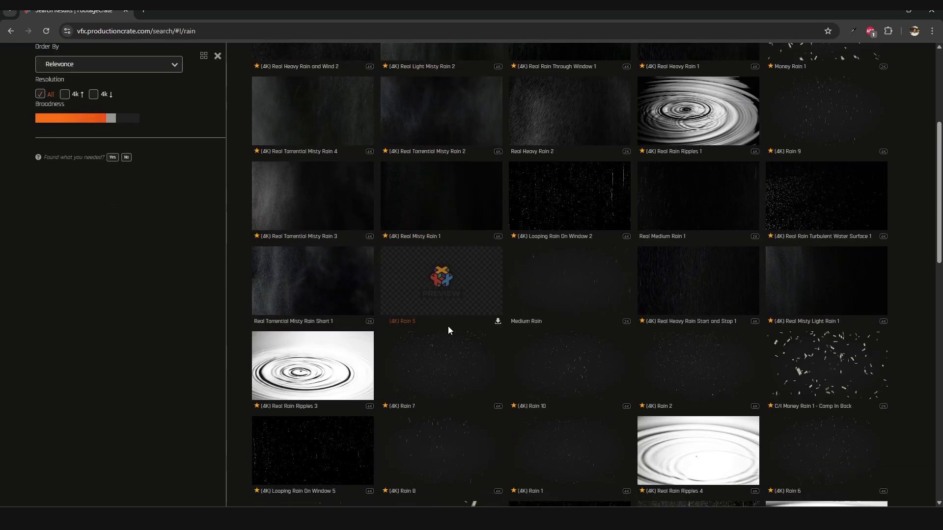
scroll(471, 363, down, 2)
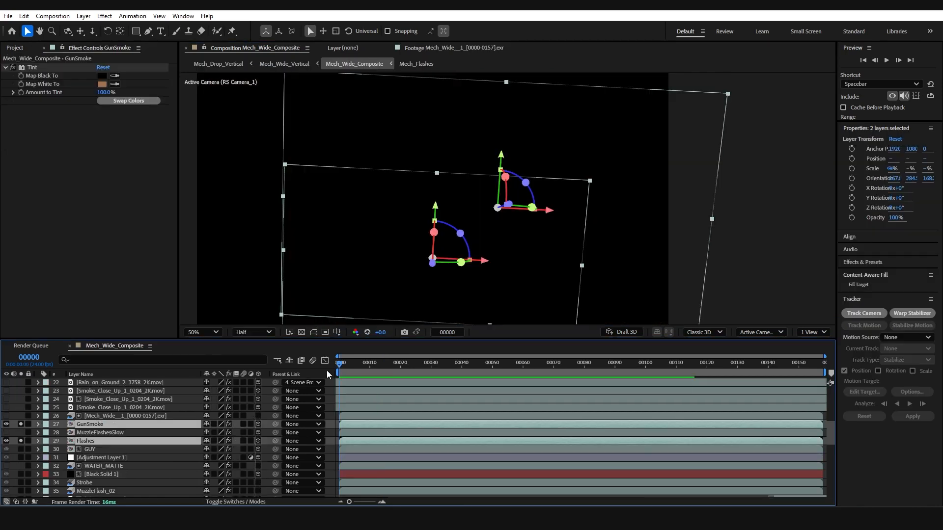
Switch to After Effects, review the isolated GunSmoke and Flashes layers in Mech_Wide_Composite, and change the Flashes layer's blending mode
drag(326, 370, 667, 362)
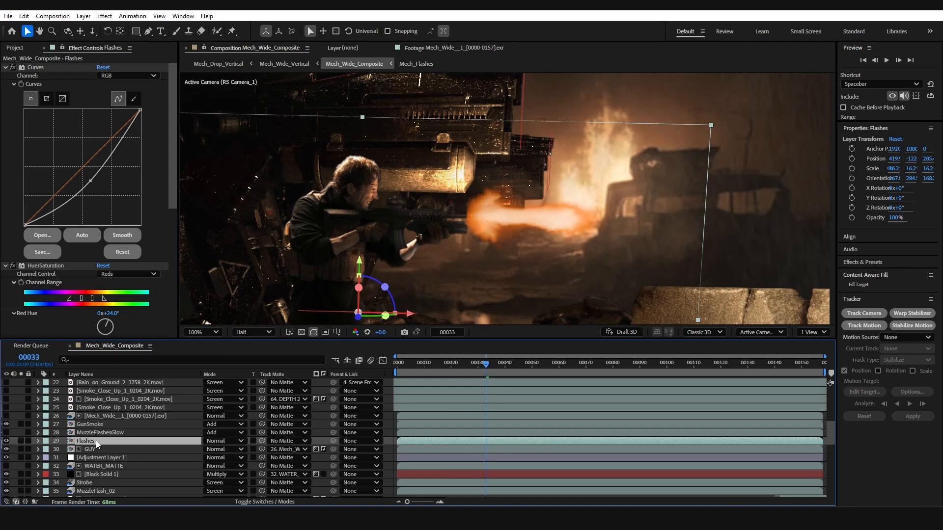
click(216, 442)
click(260, 113)
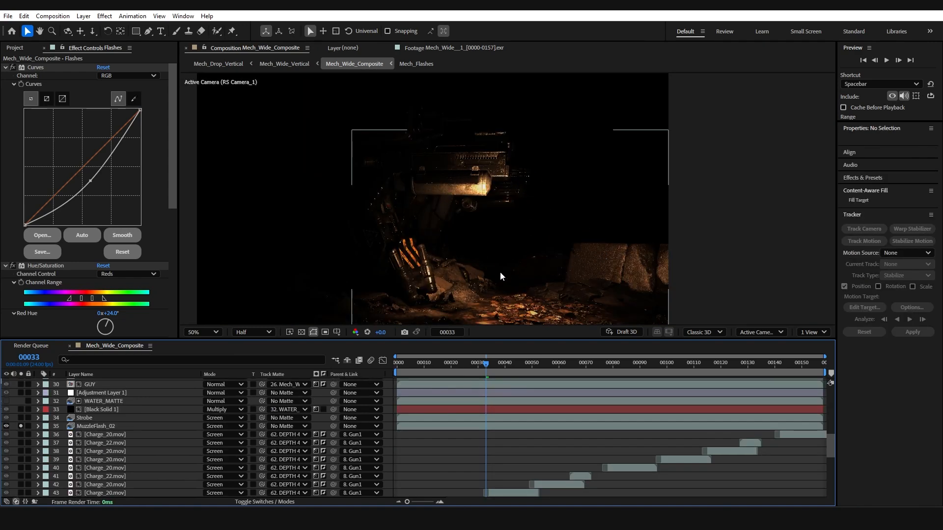
Clear the solo on MuzzleFlash_02 and compare frames 32 and 33 to examine the flash lighting on the mech and soldier
click(20, 426)
scroll(508, 215, up, 1)
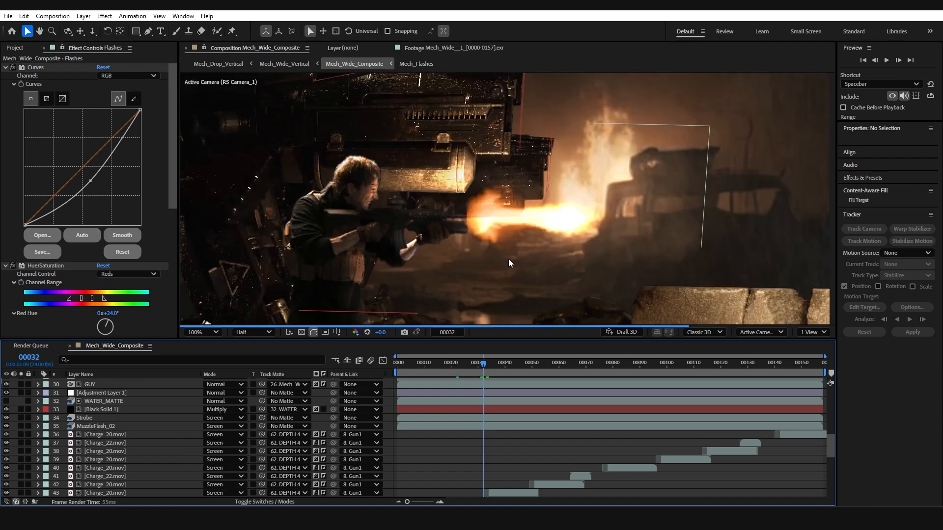
key(Page_Down)
key(Page_Up)
key(Page_Down)
key(Page_Up)
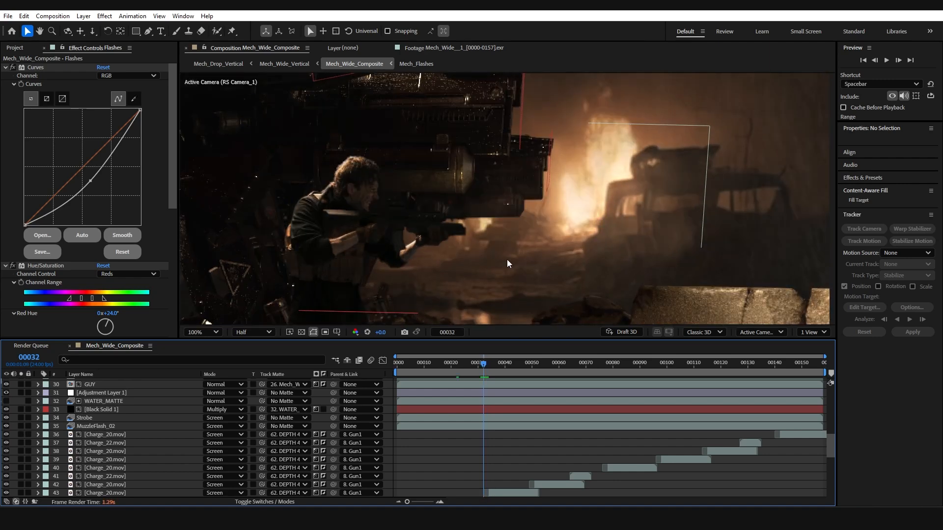
key(Page_Down)
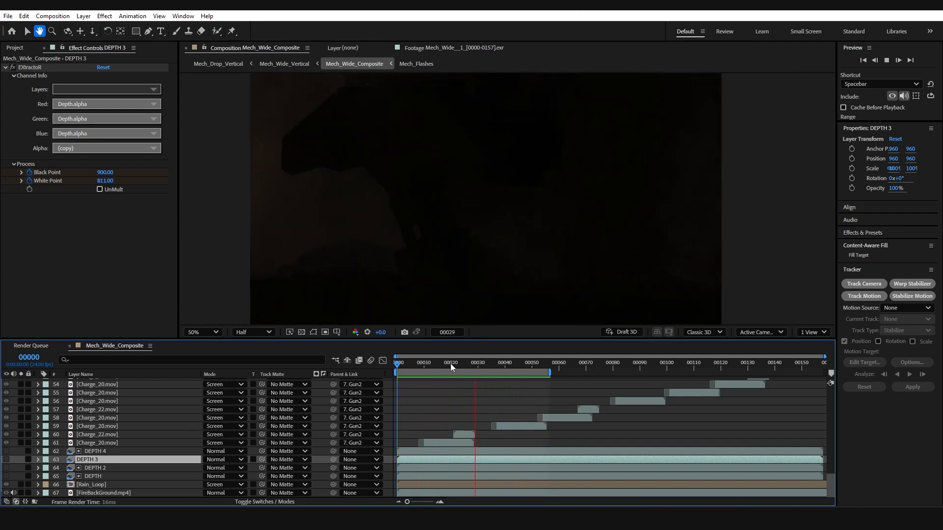
Inspect the DEPTH 3 matte in isolation around frame 29, and restore the previous layer view
drag(450, 363, 476, 365)
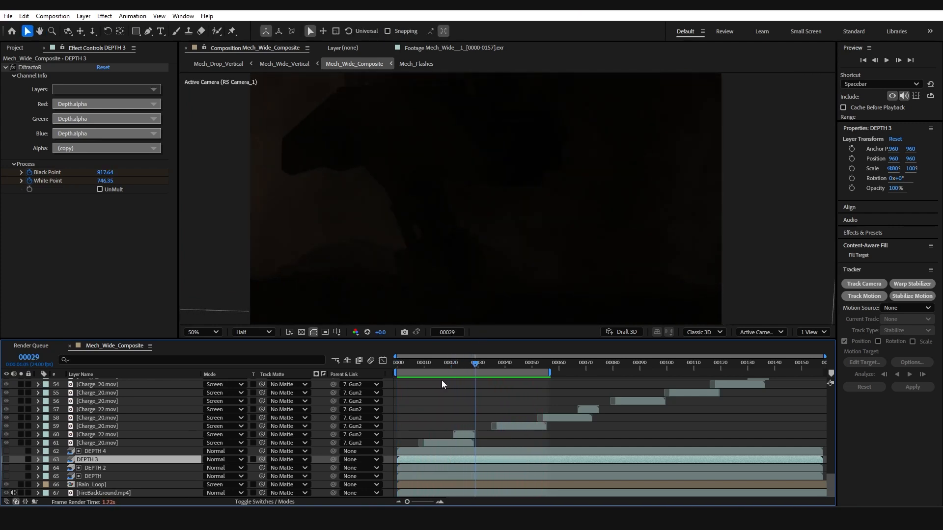
click(21, 460)
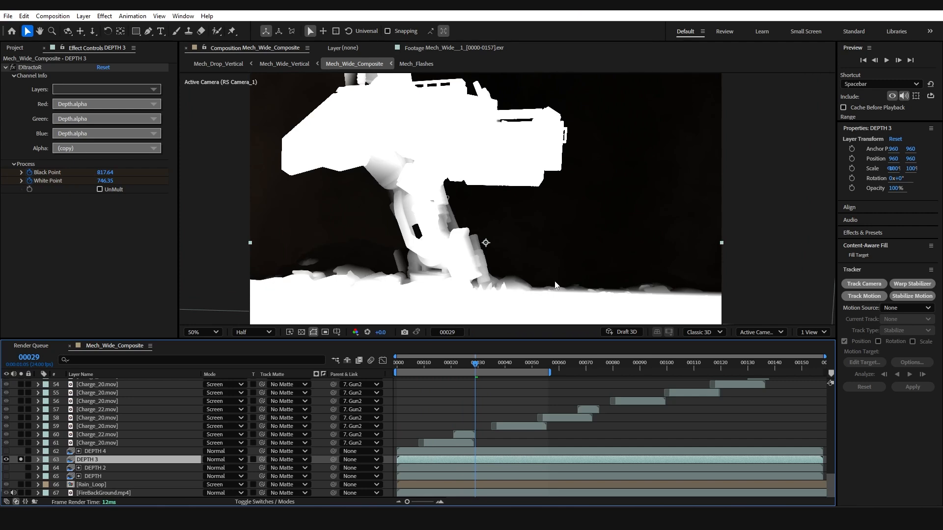
click(21, 460)
click(5, 460)
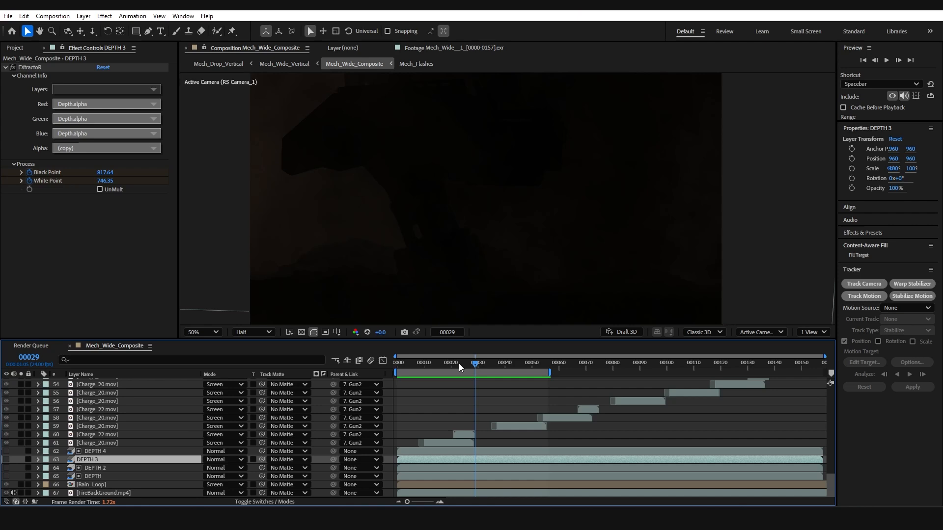
Preview the isolated rain and smoke layers from frame 0, clear their solo, and toggle the Rain_Loop layers' visibility to compare
drag(459, 364, 387, 375)
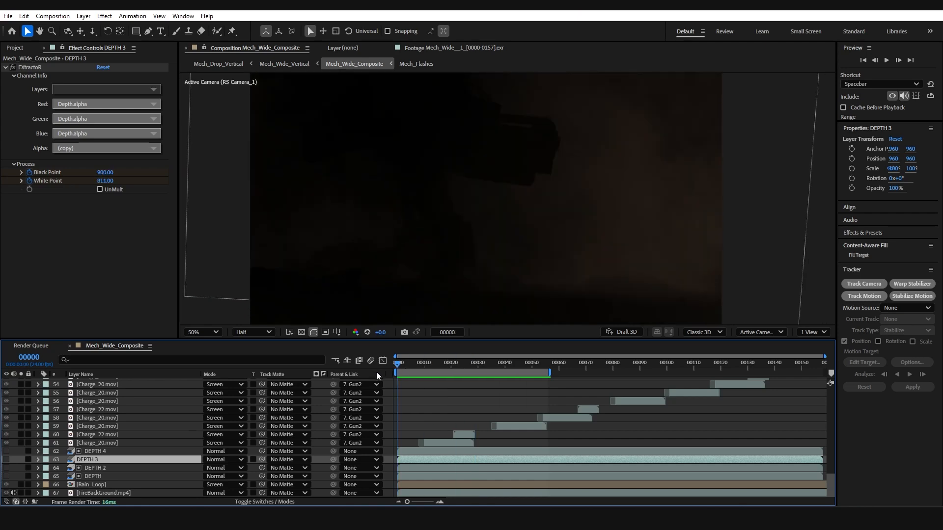
key(space)
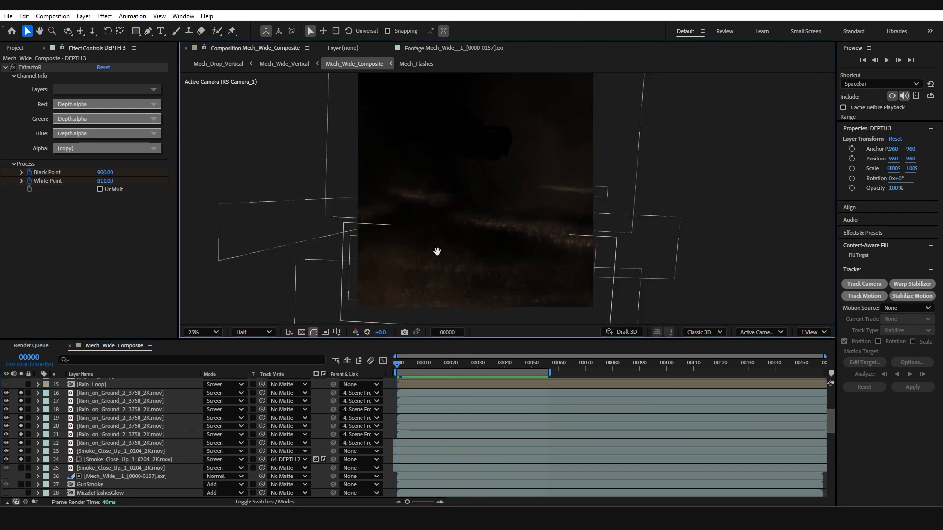
key(space)
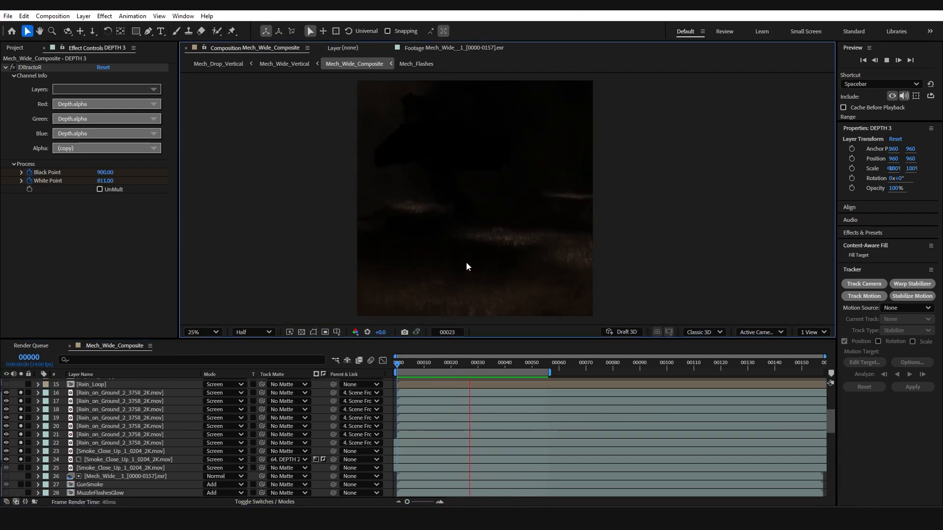
drag(20, 393, 20, 458)
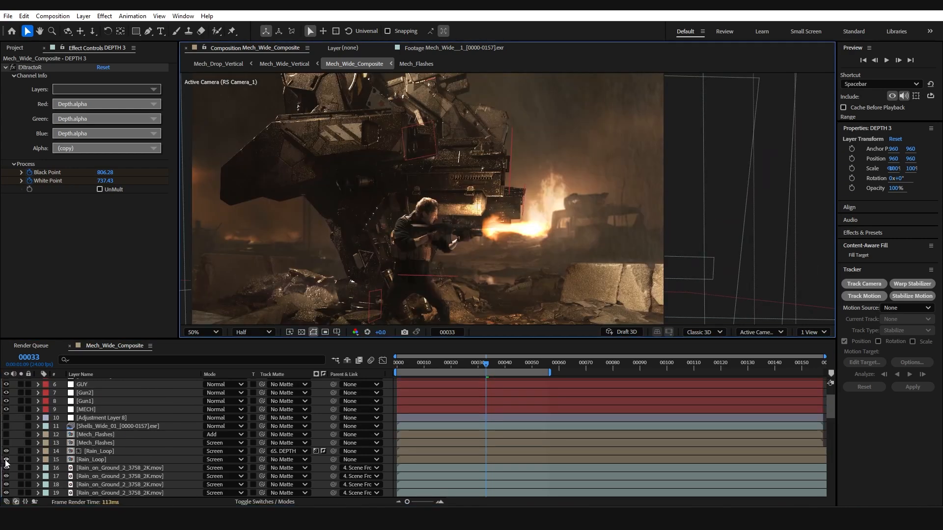
drag(6, 462, 7, 453)
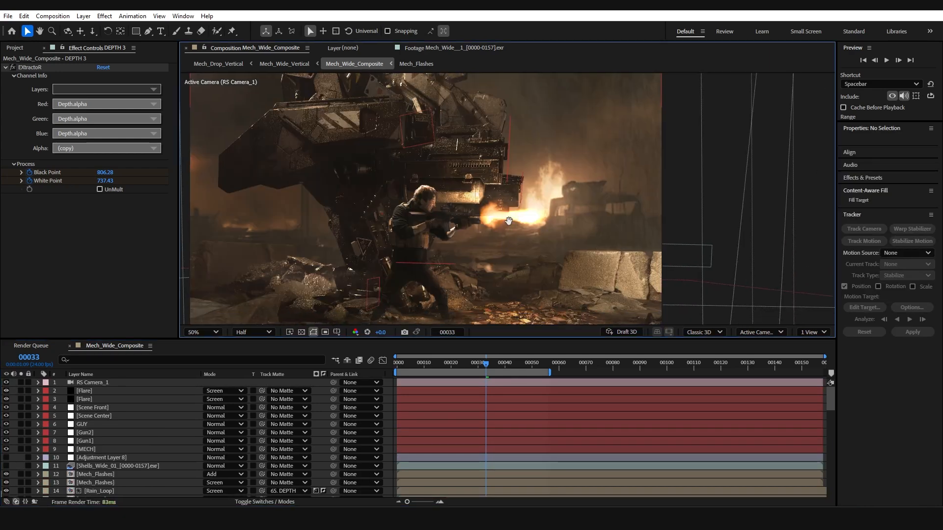
Turn on Adjustment Layer 4 in the Mech_Wide_Horizontal composition
scroll(509, 221, down, 1)
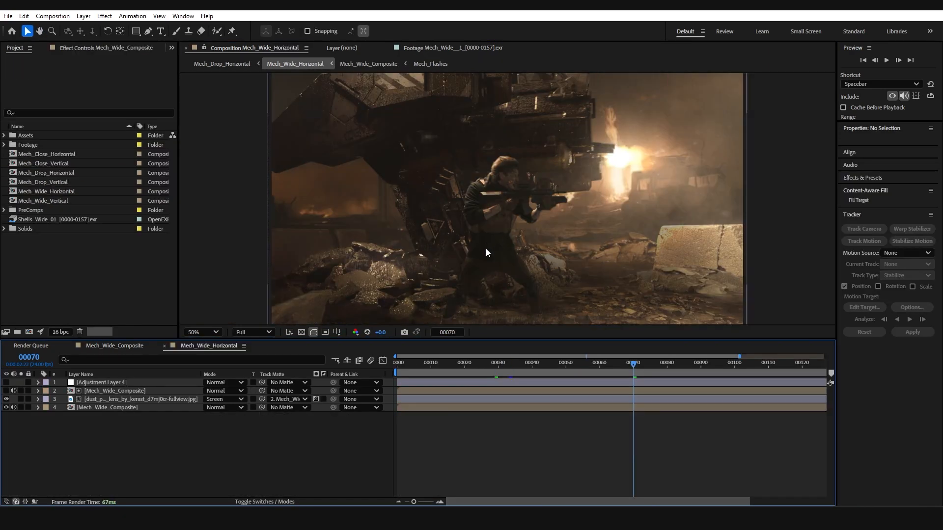
click(6, 382)
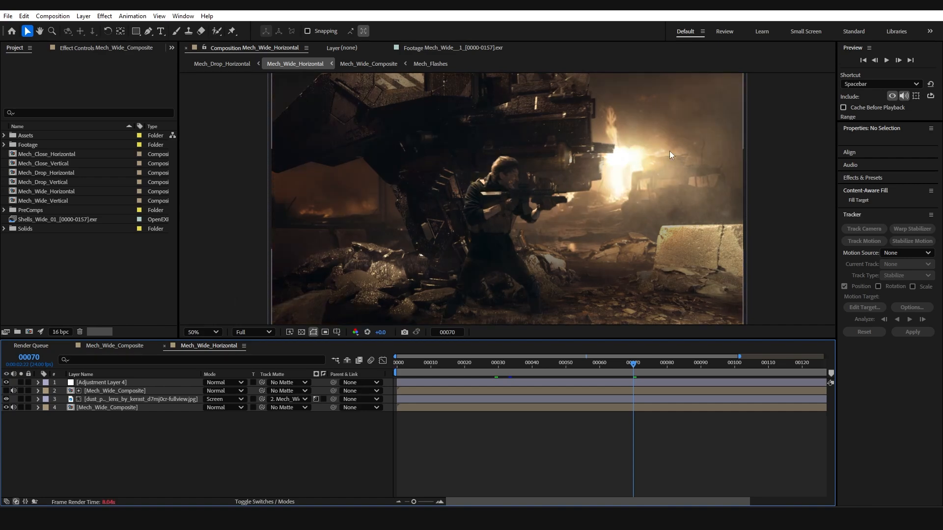